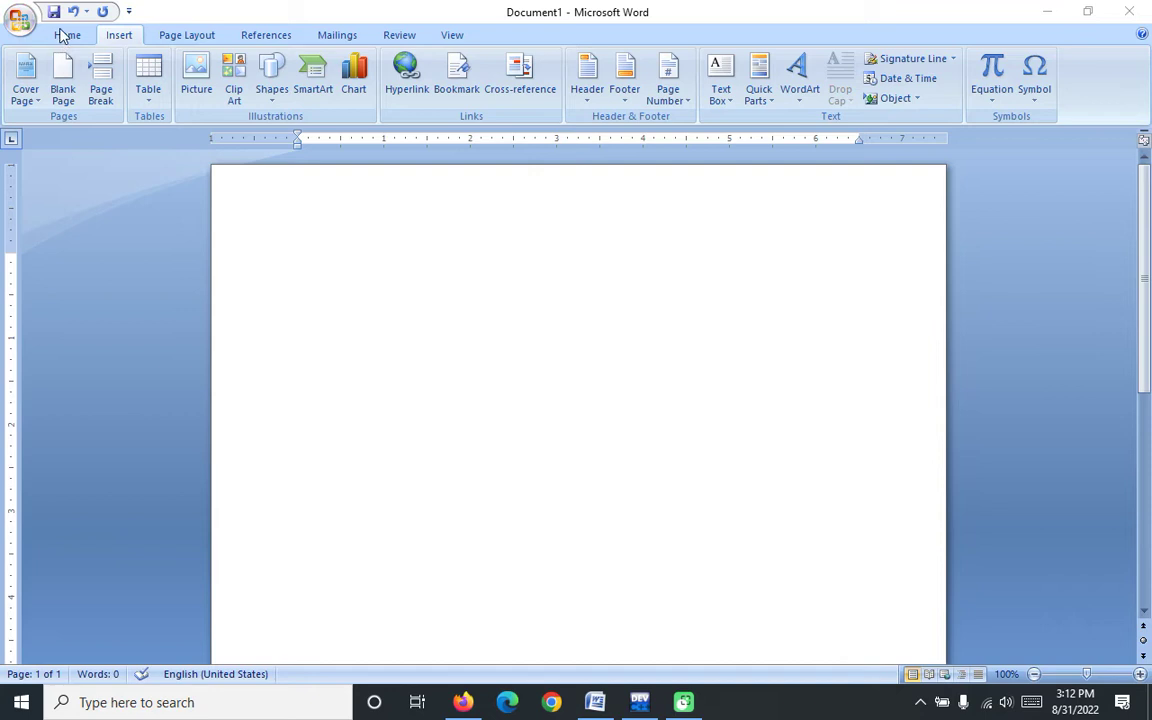
- Focus the blank Word document and tour the Home, Insert, Page Layout, References, Mailings, Review and View tabs
click(80, 48)
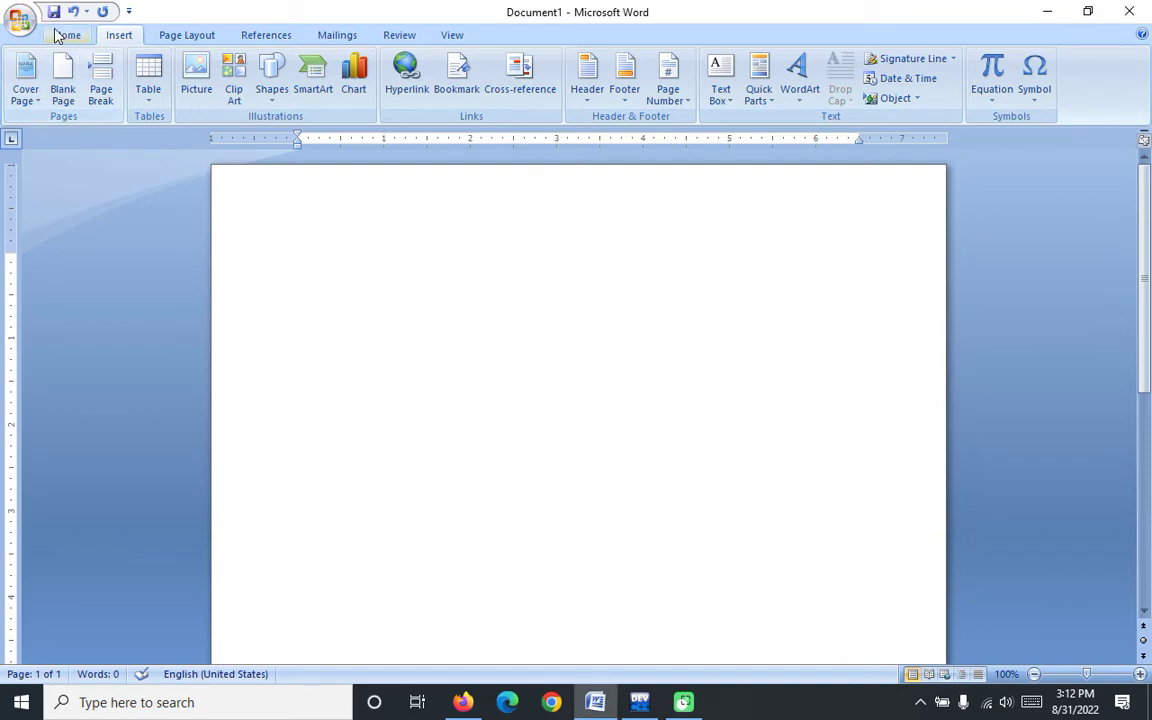
click(60, 34)
click(118, 37)
click(187, 35)
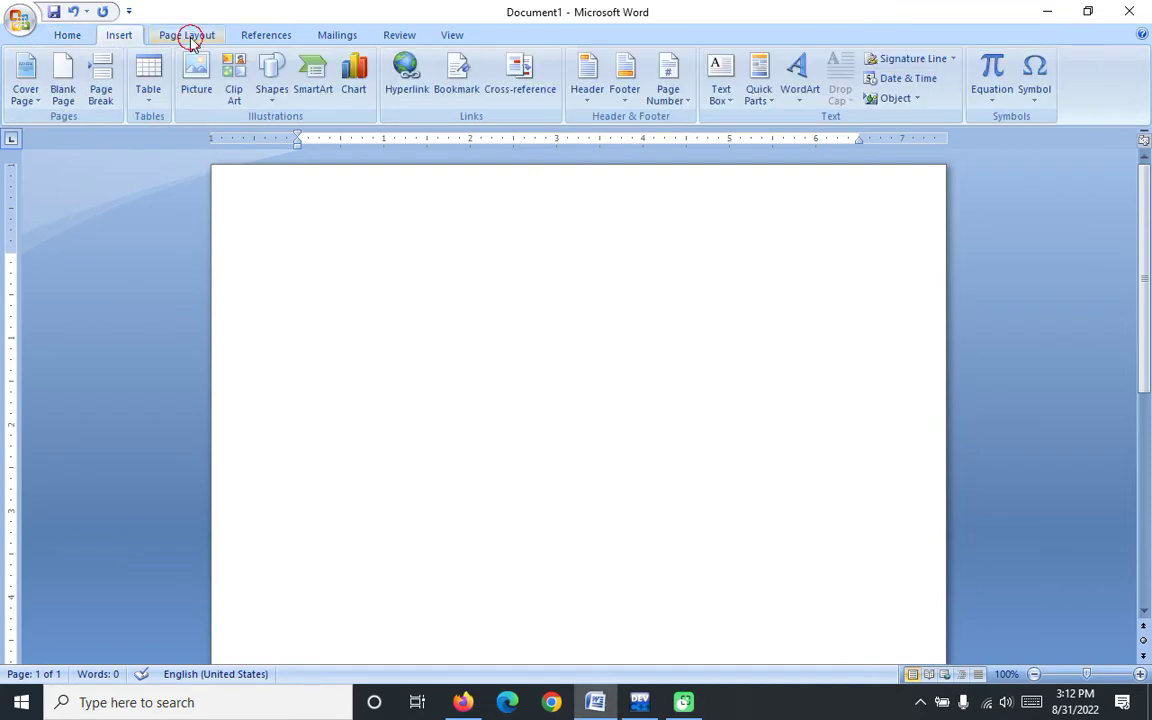
click(266, 36)
click(336, 35)
click(398, 36)
click(456, 37)
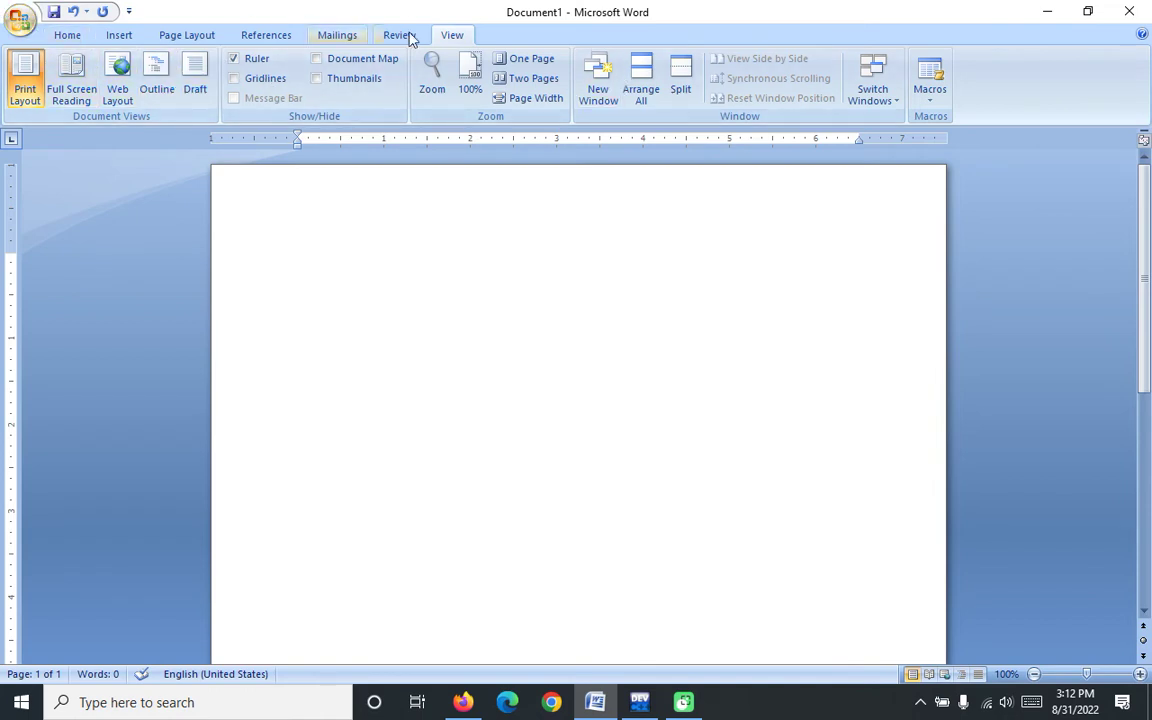
click(118, 38)
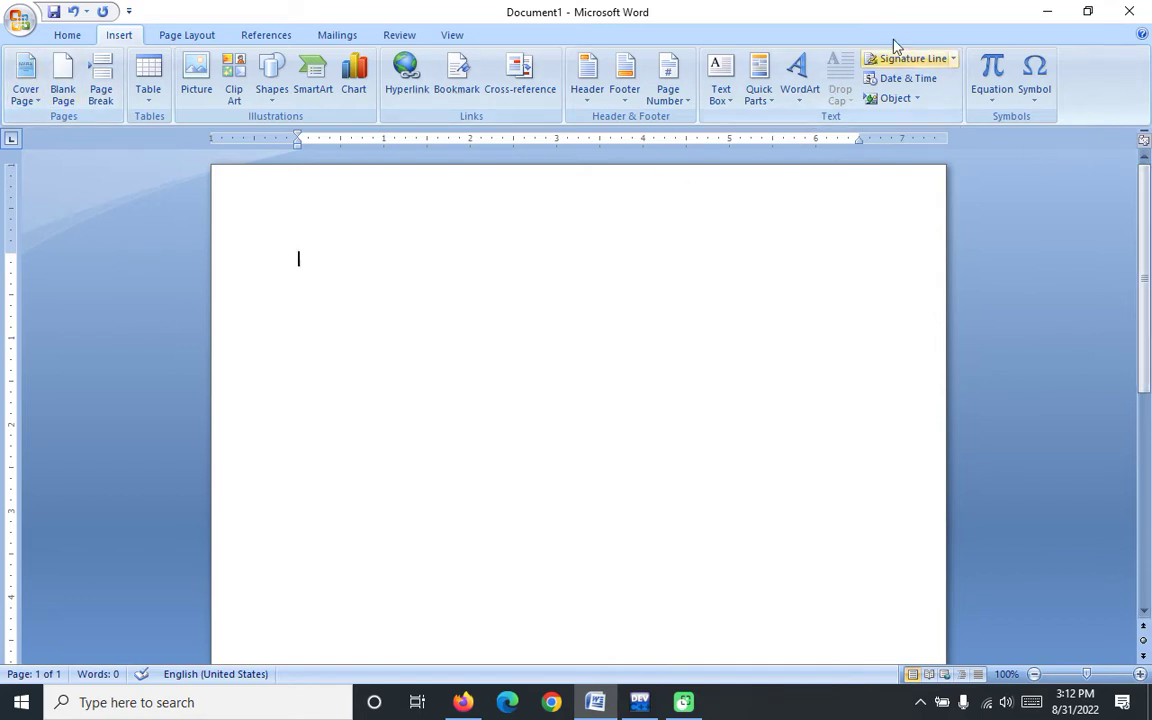
right_click(824, 35)
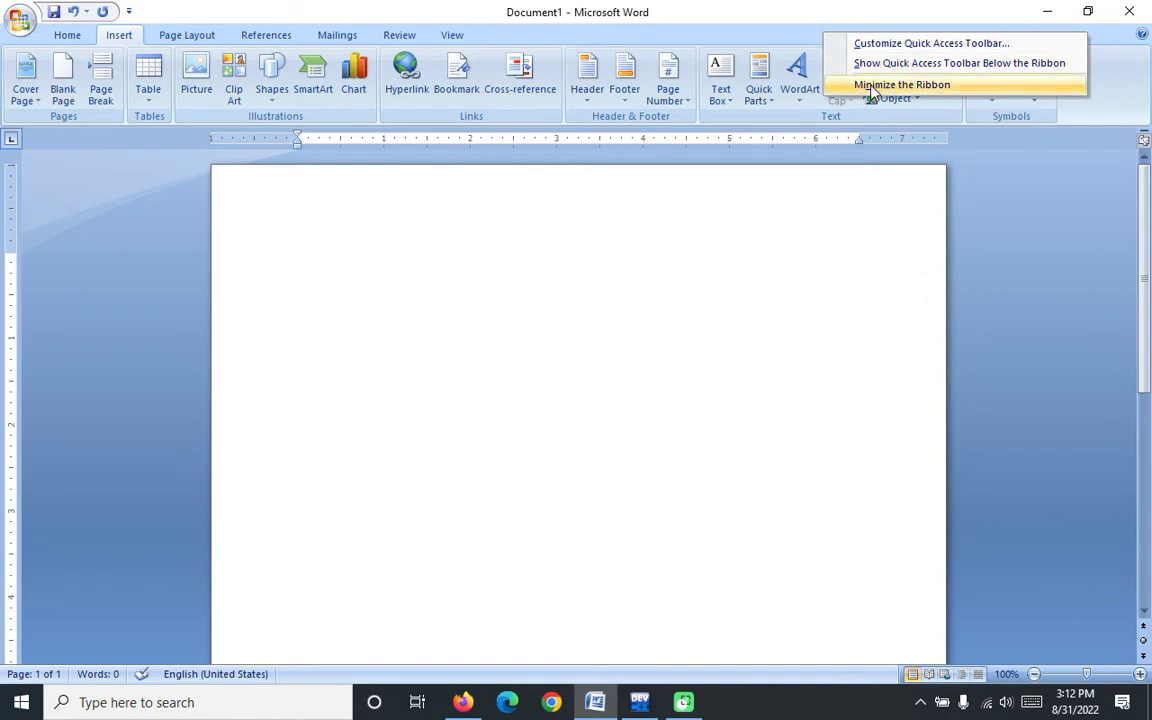
click(872, 86)
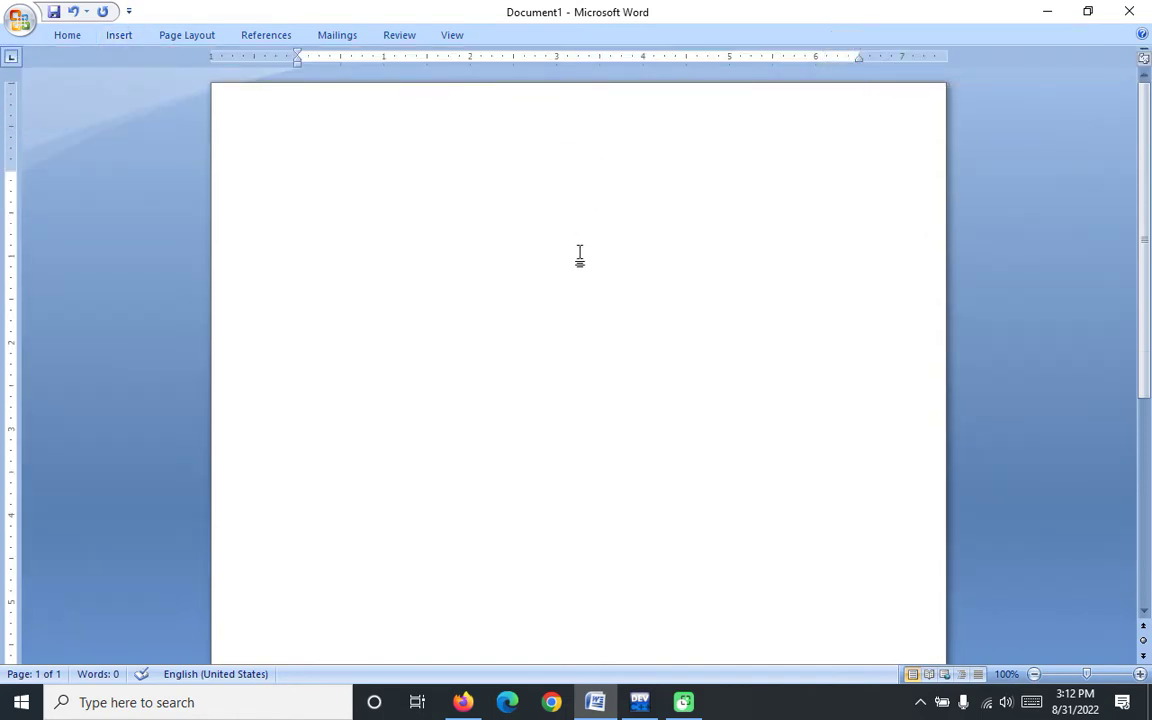
right_click(648, 36)
click(663, 88)
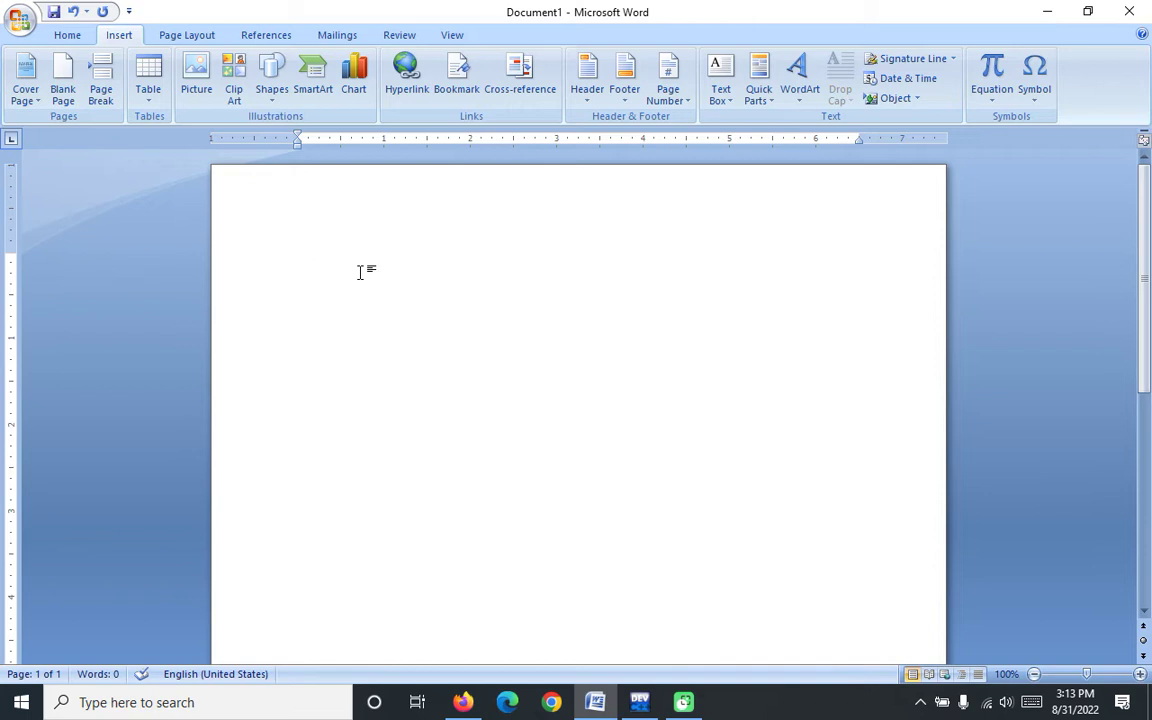
- Generate sample paragraphs with =rand(12,5) and return to the top of the document
text(=rand)
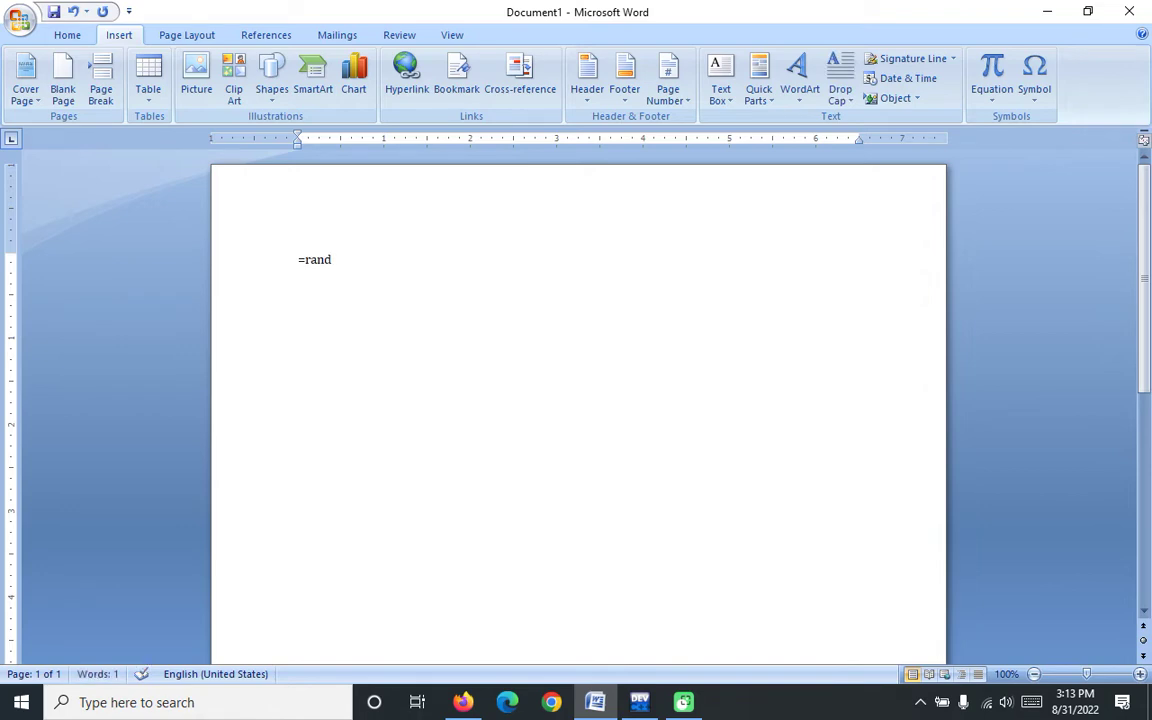
text((12,5))
key(Return)
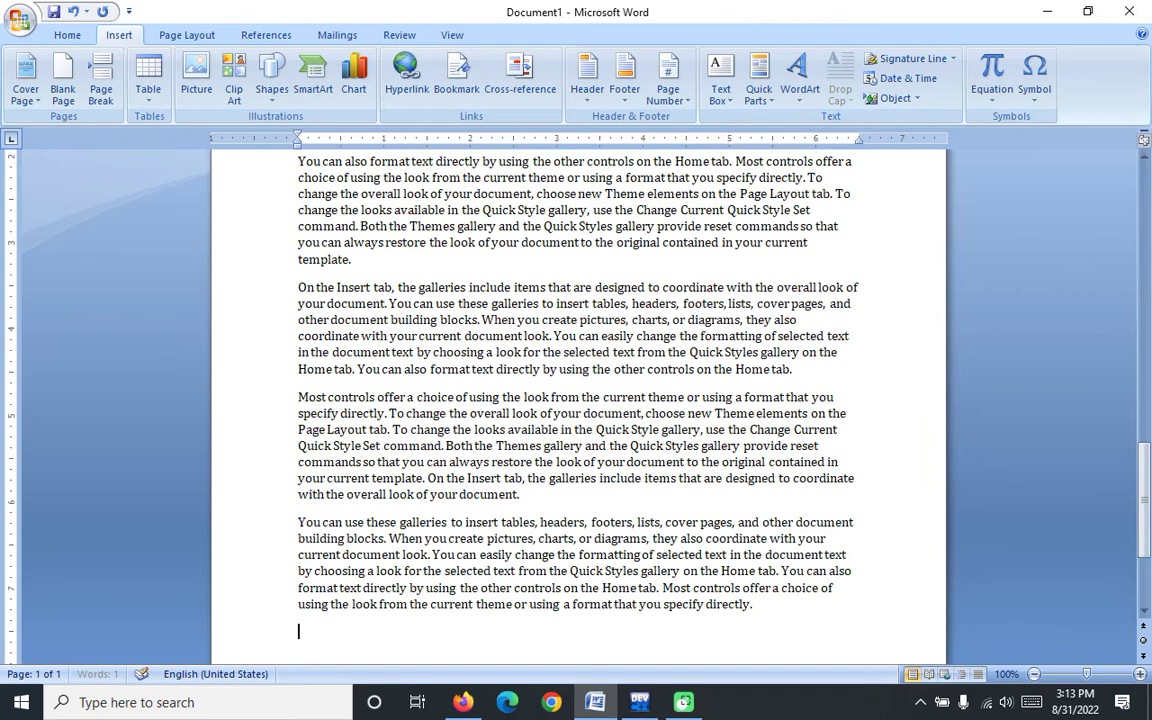
scroll(432, 338, up, 5)
scroll(432, 338, up, 5)
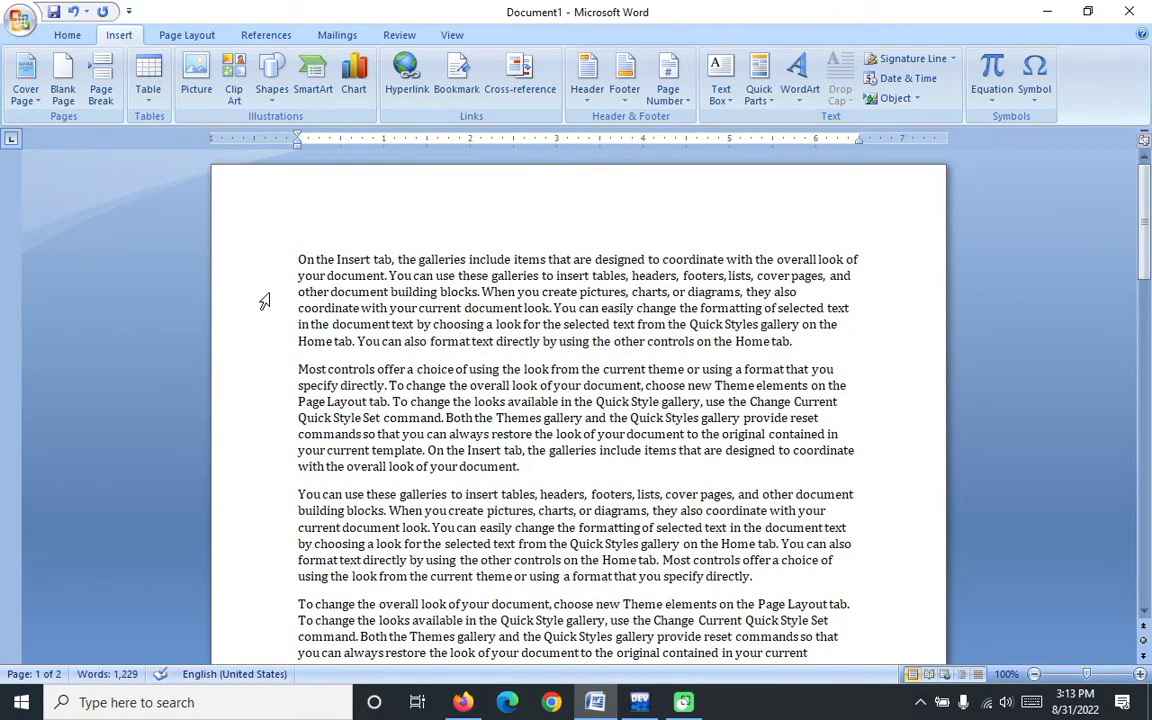
- Insert an empty line above the first paragraph and put the cursor on it
click(295, 260)
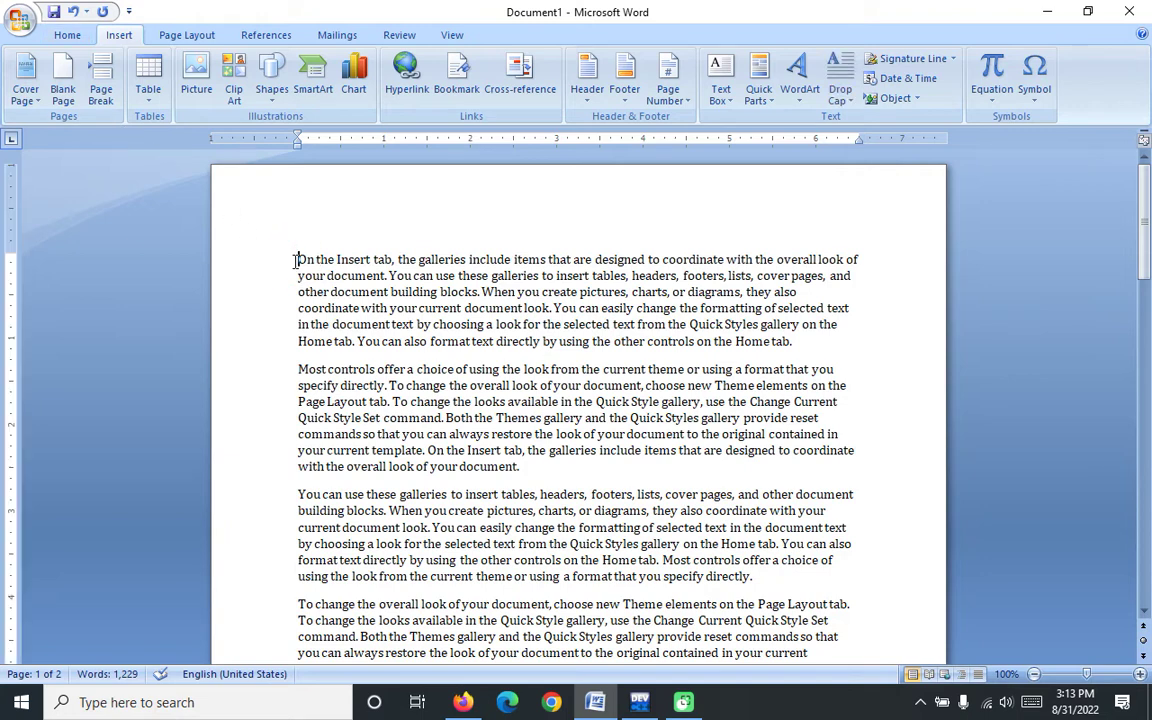
key(Return)
click(317, 259)
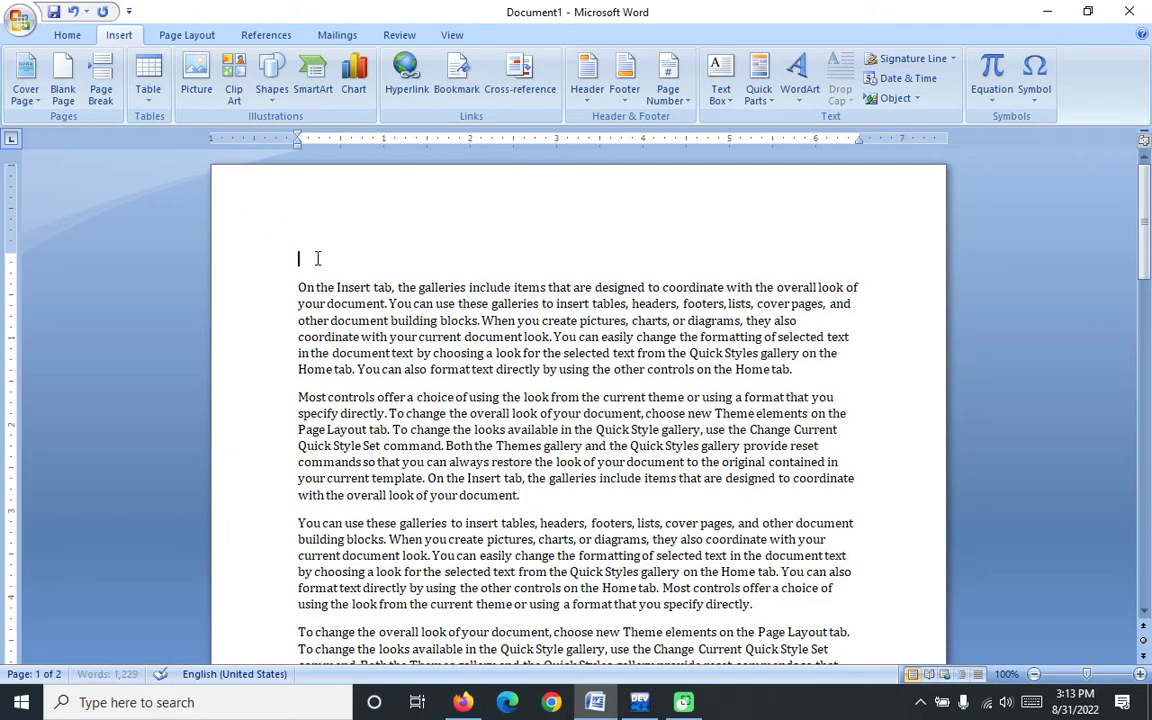
- Insert the Alphabet cover page, then replace it with the Annual cover page design
click(25, 90)
click(60, 227)
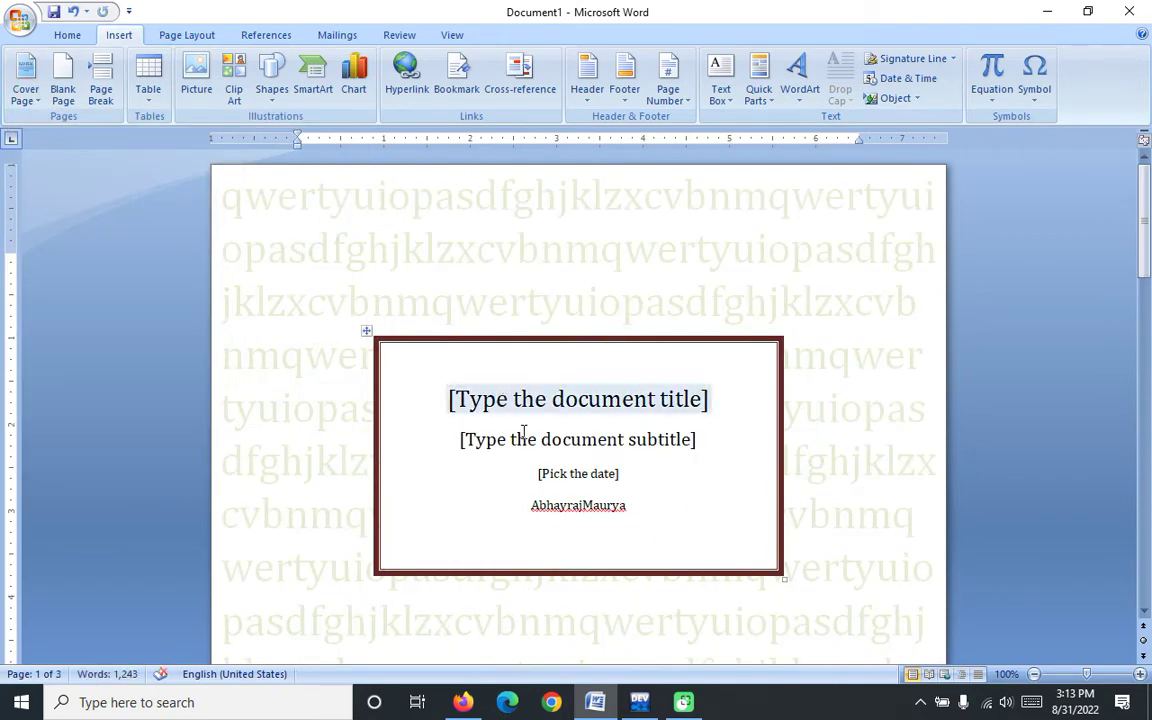
click(25, 100)
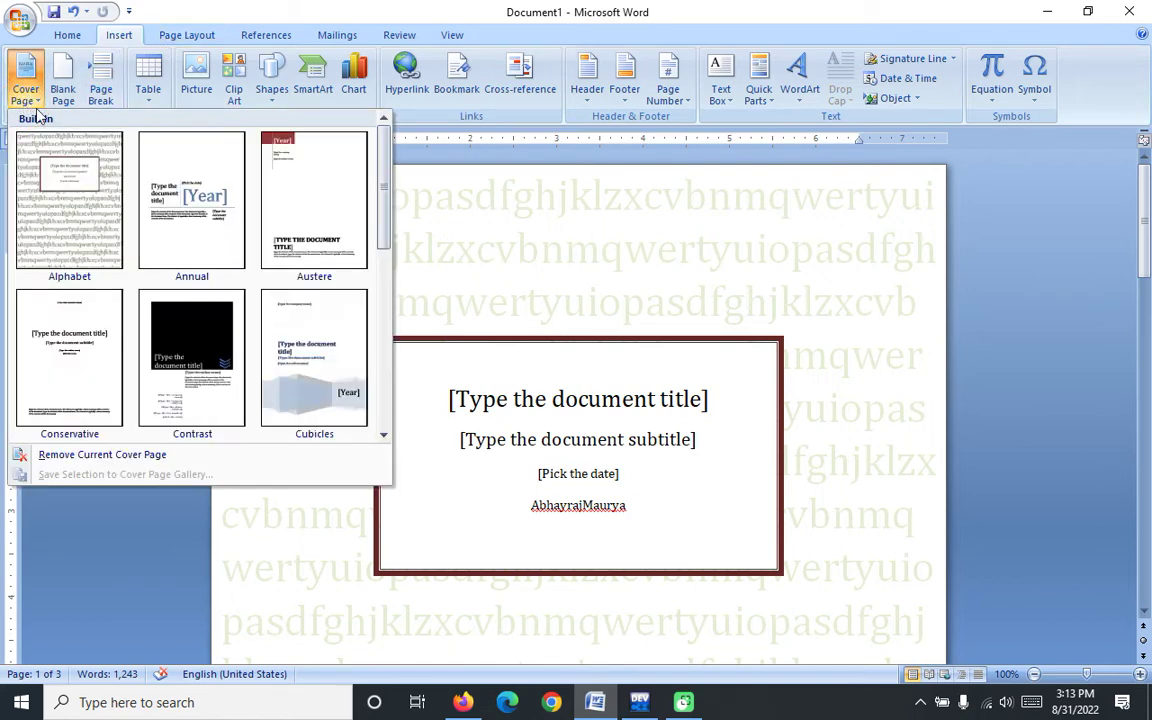
click(172, 231)
scroll(558, 296, down, 5)
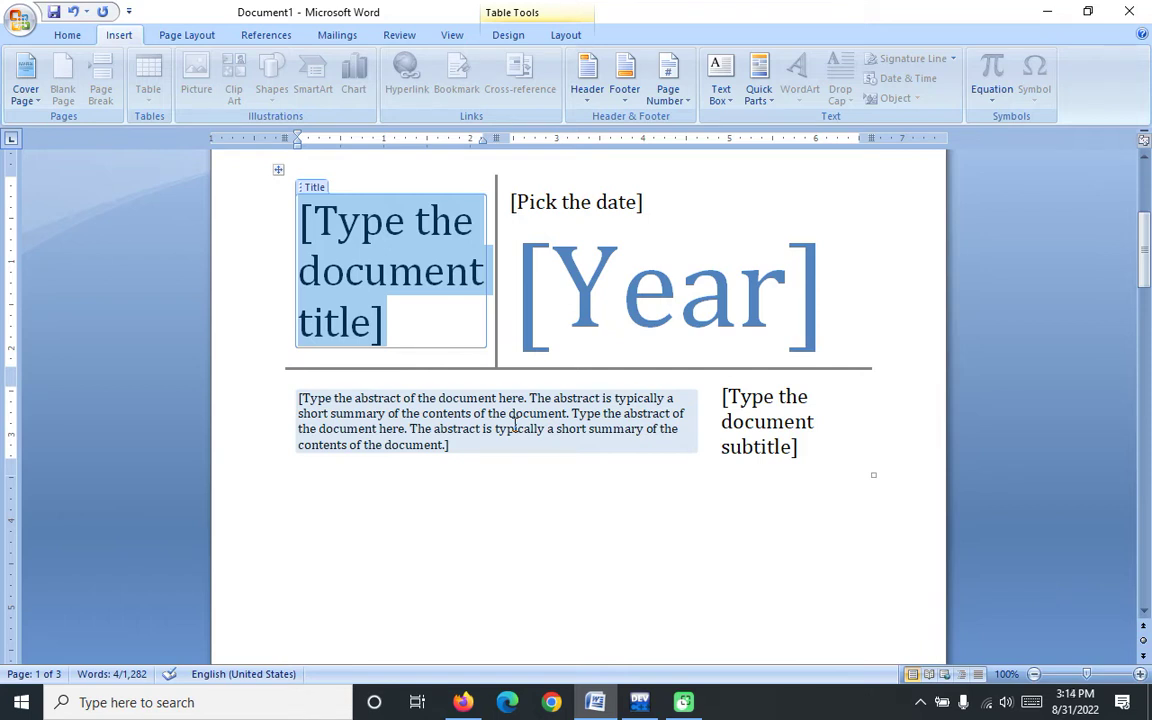
- Enter the cover title 'From Graduation To Corporation' and set it to 28 pt
text(Gr)
key(BackSpace)
key(BackSpace)
text(From Graduation)
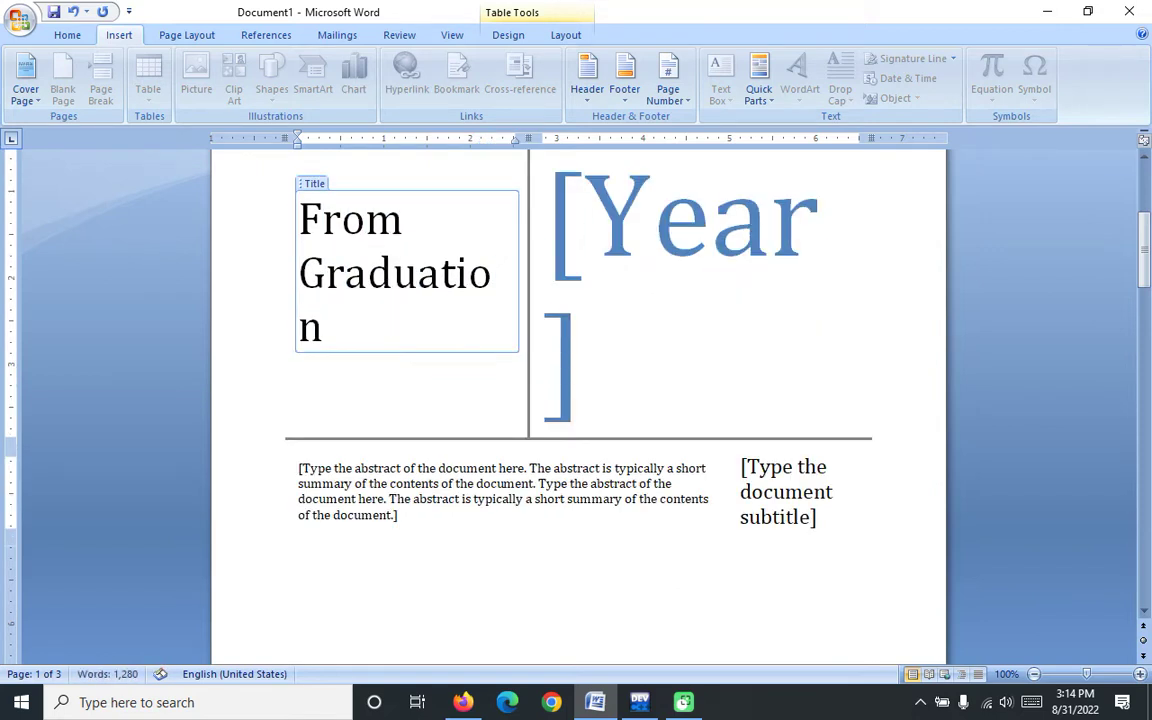
text( To )
text(Corporati)
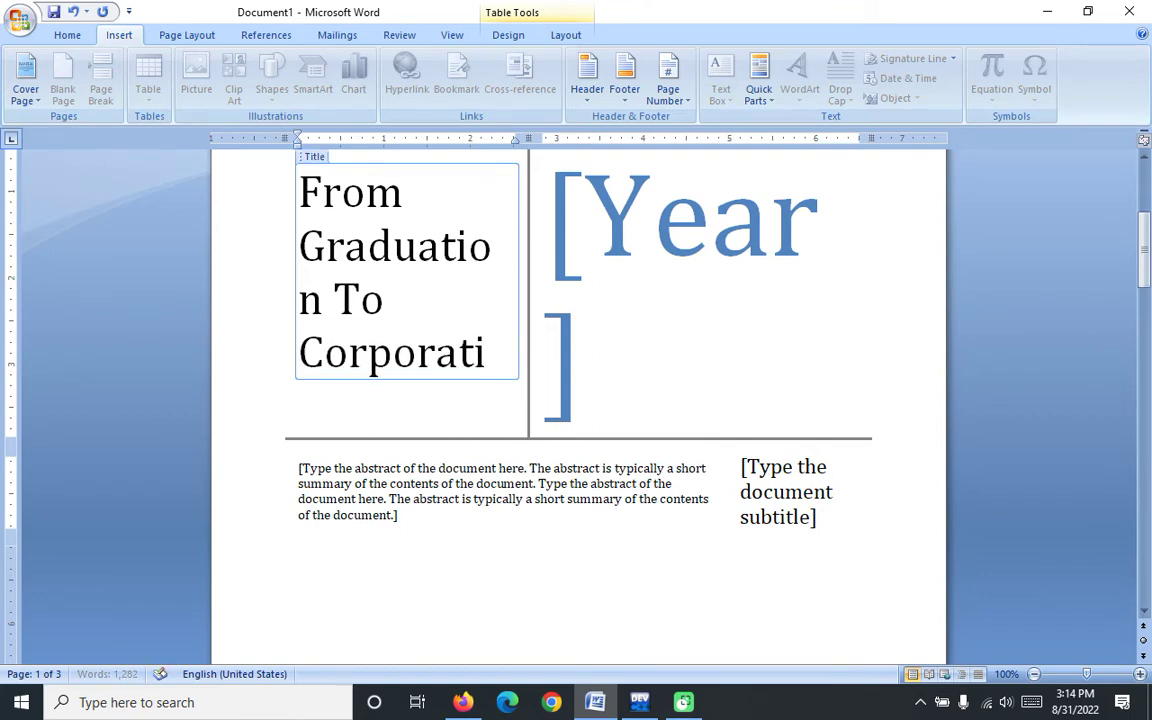
text(on)
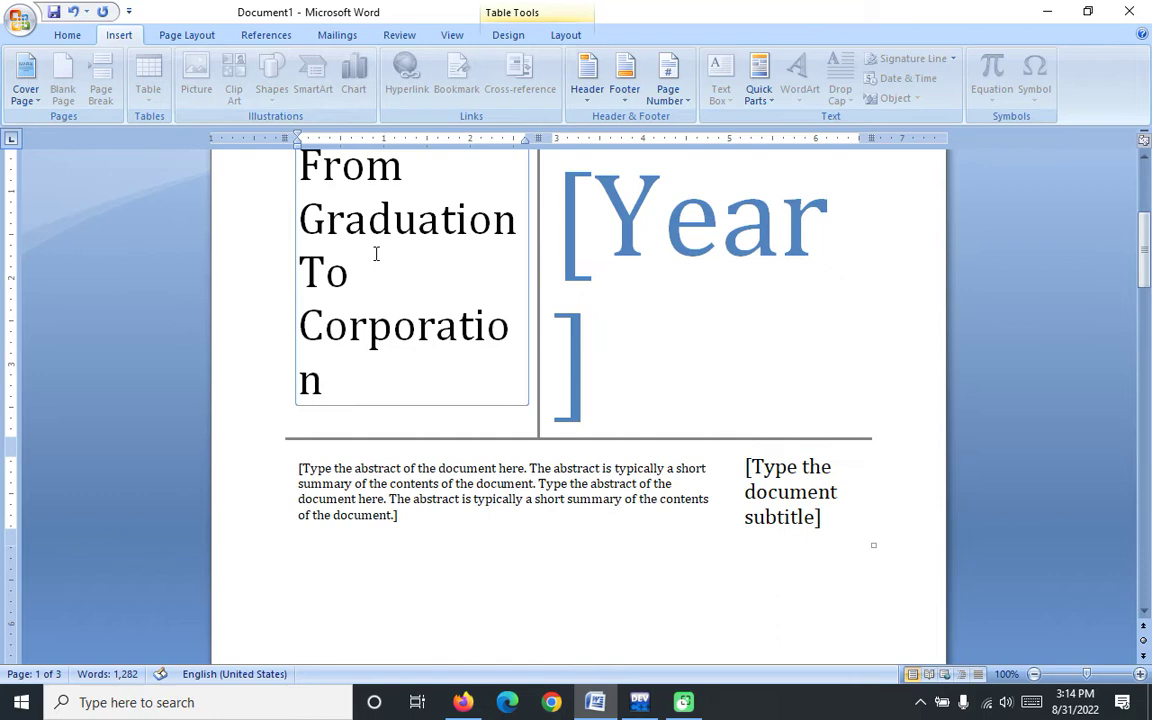
key(ctrl+a)
click(422, 350)
mouse_move(359, 390)
mouse_down()
mouse_move(314, 490)
mouse_move(299, 484)
mouse_up()
click(67, 35)
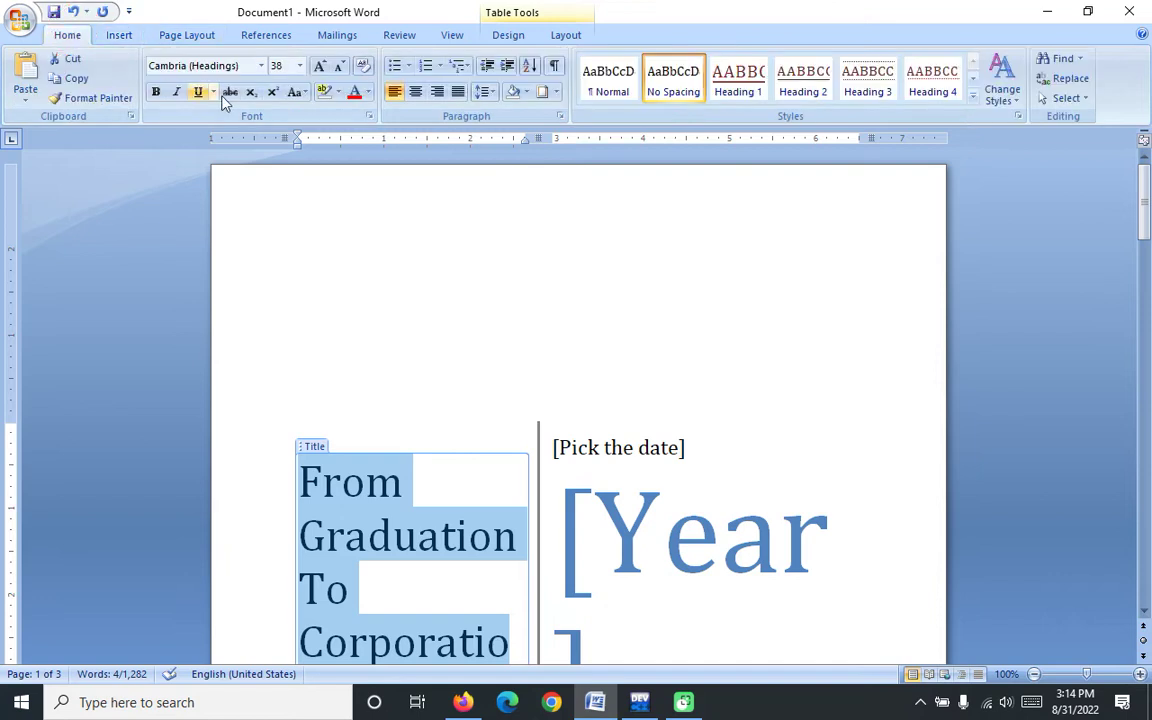
click(299, 66)
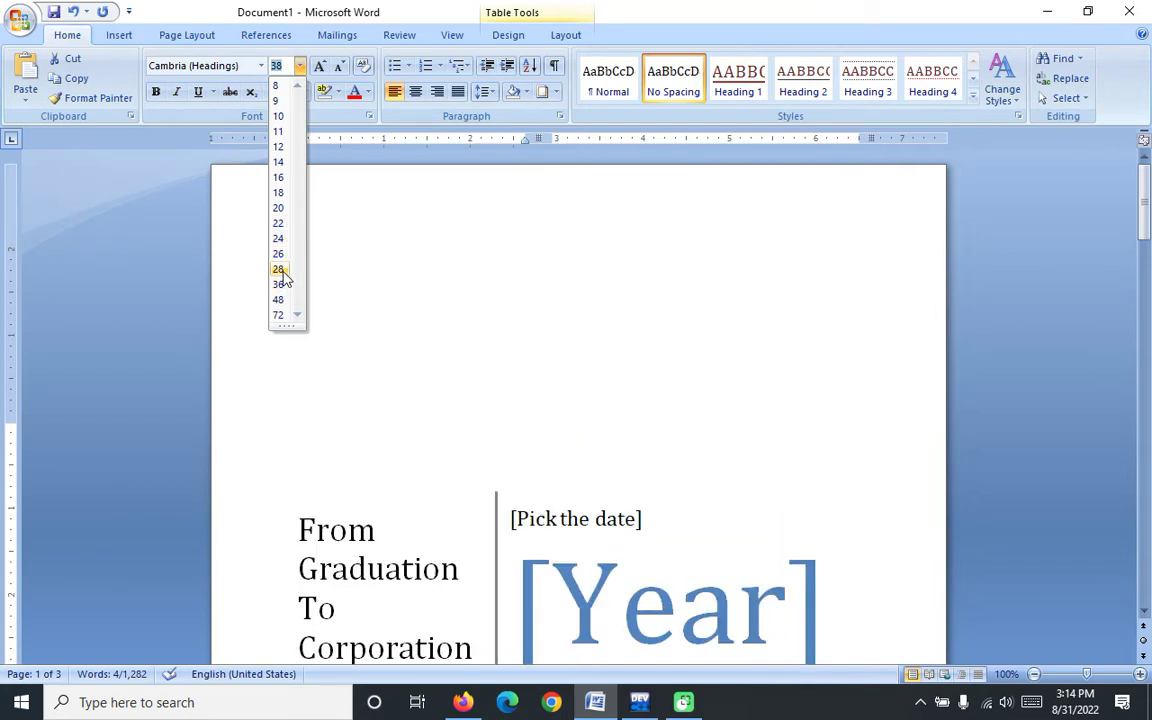
click(280, 270)
- Set the cover date to August 31 and enter the subtitle 'My Hardships'
scroll(686, 370, down, 3)
scroll(650, 300, down, 3)
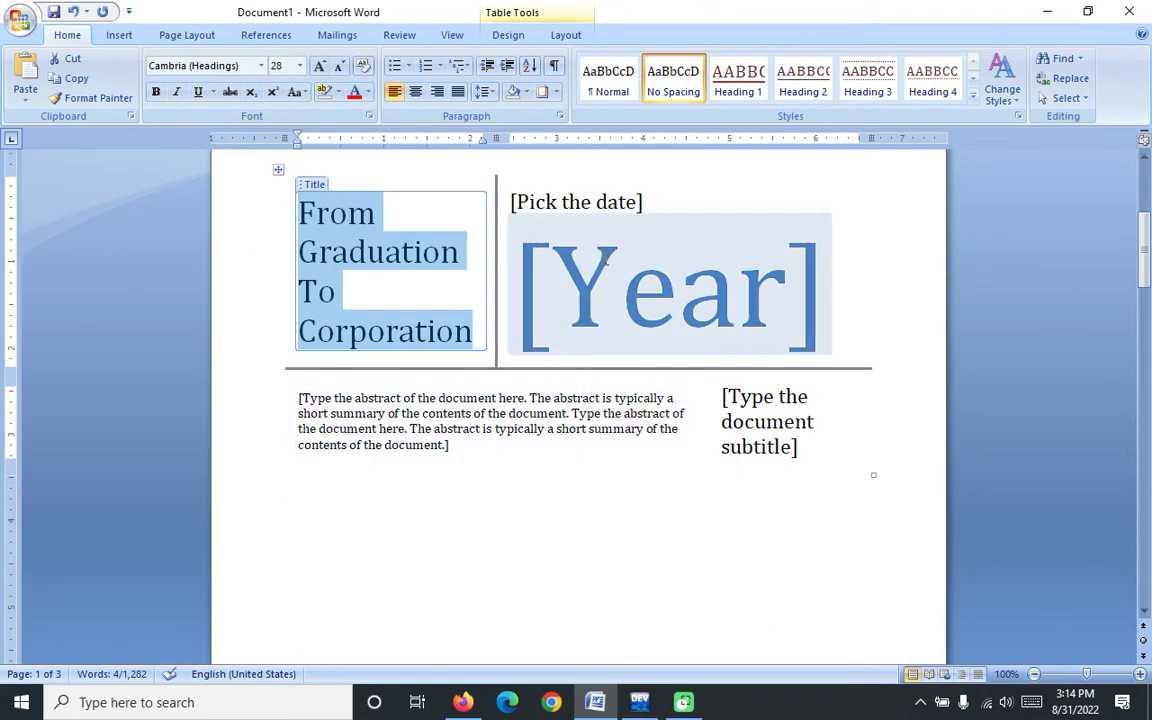
click(610, 204)
click(657, 201)
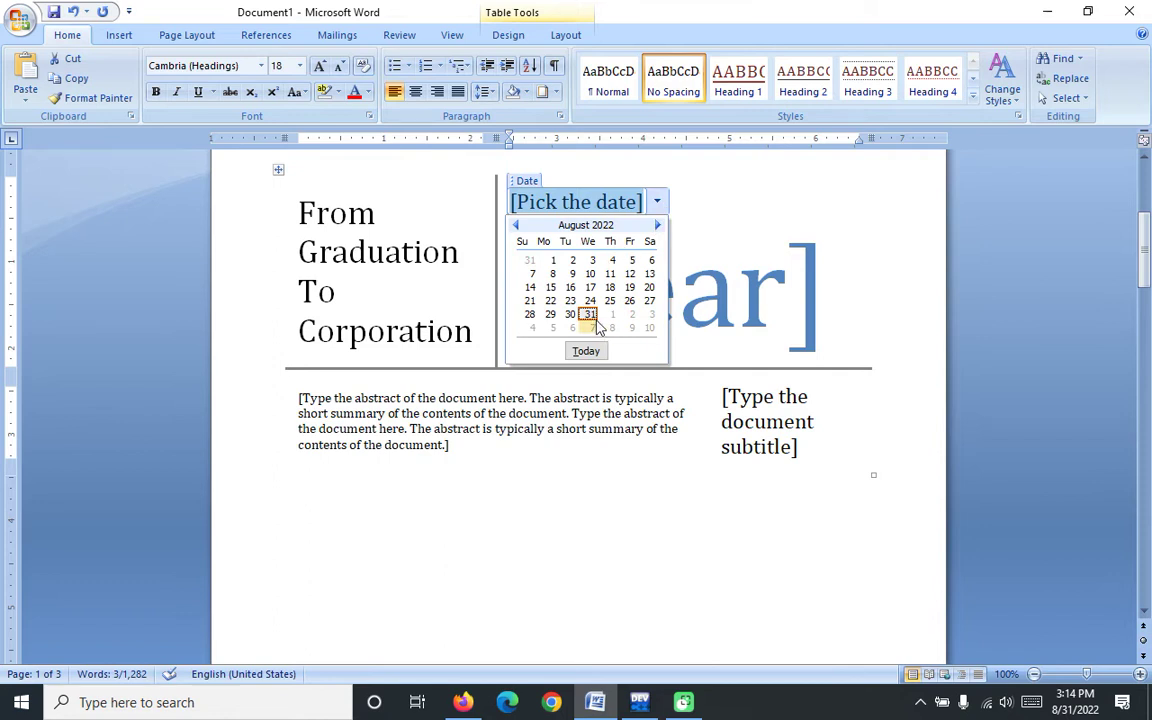
click(591, 315)
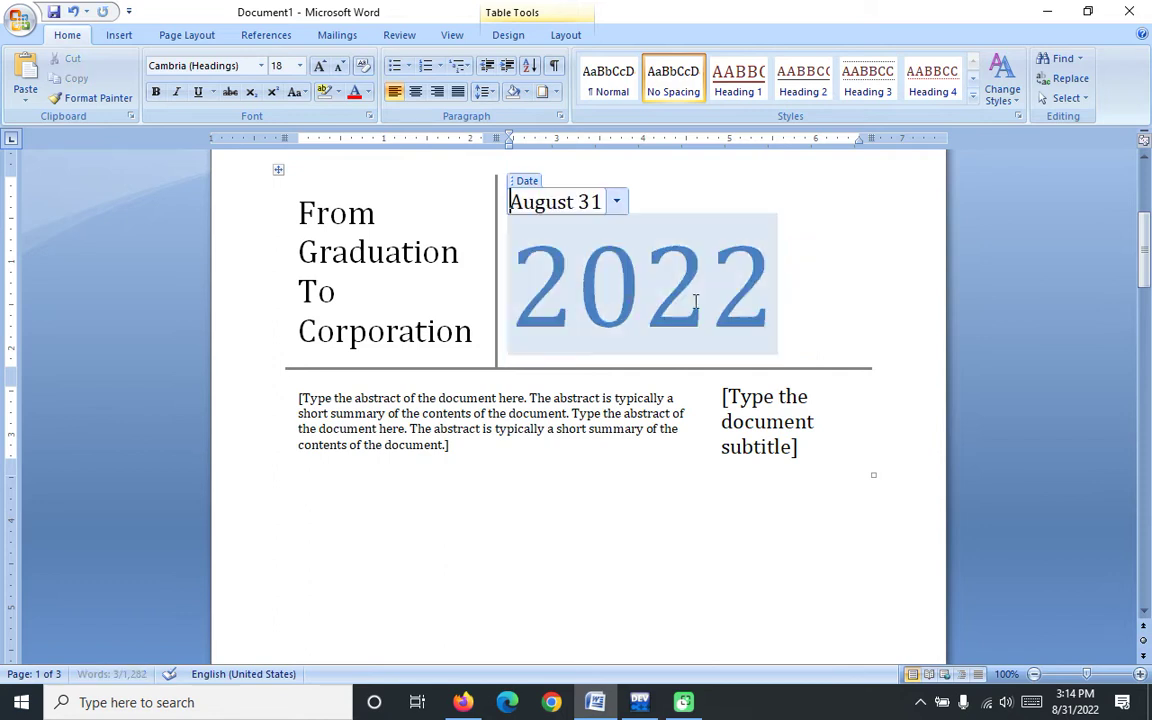
click(763, 422)
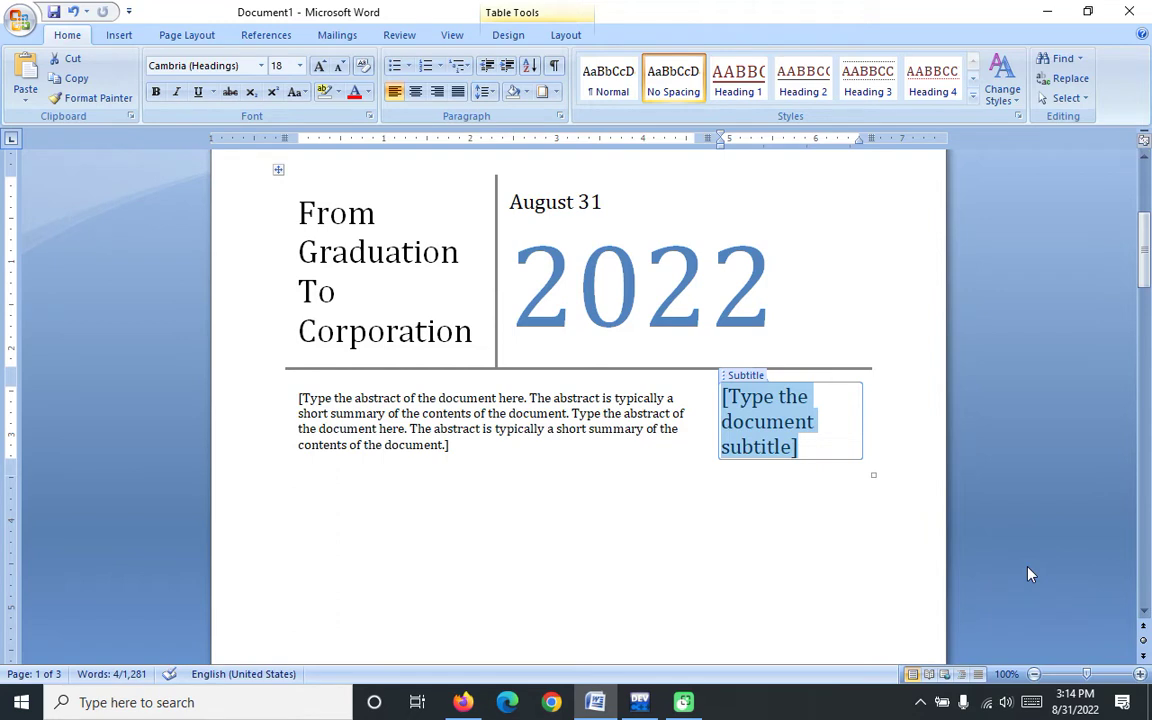
text(My Hardships)
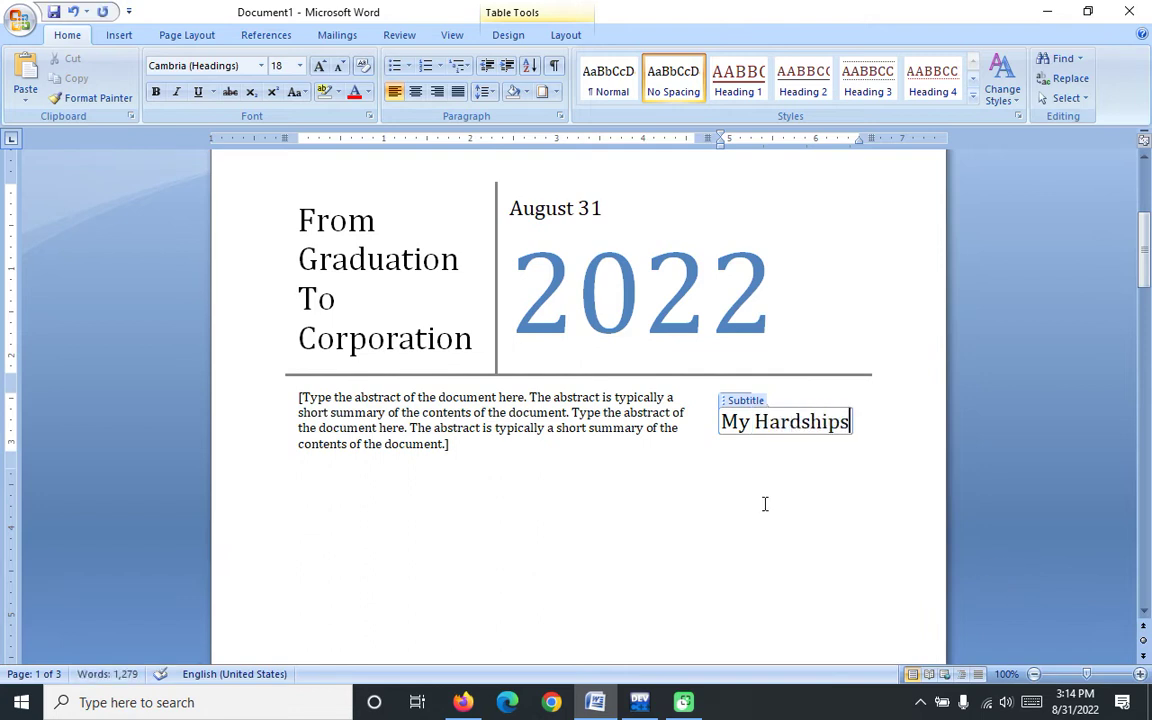
- Insert a blank page within the sample body text
click(752, 516)
scroll(710, 400, down, 5)
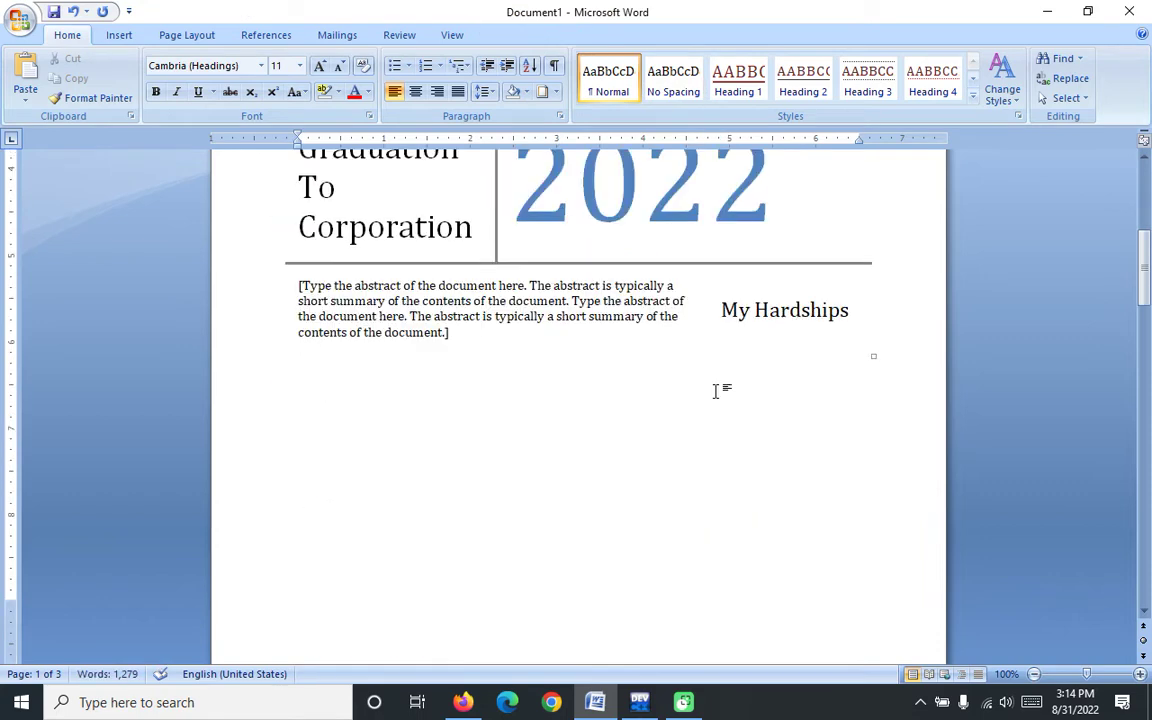
scroll(718, 387, up, 5)
scroll(734, 412, down, 3)
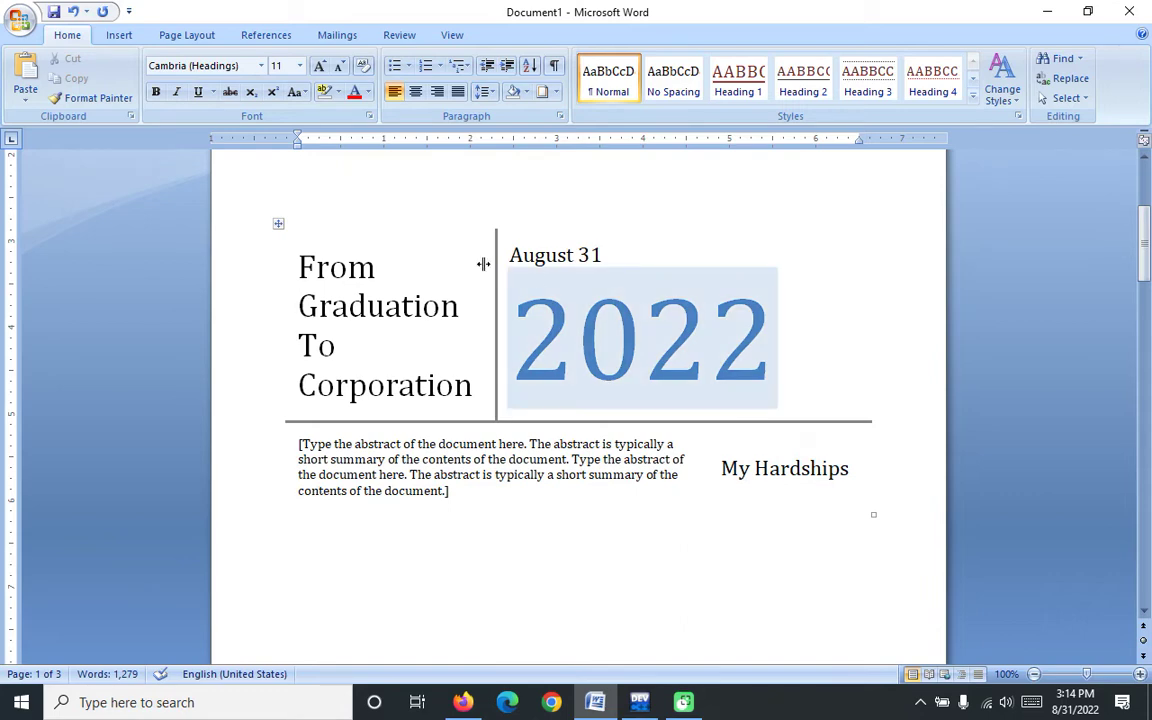
scroll(573, 450, down, 6)
scroll(597, 358, up, 6)
scroll(597, 355, down, 6)
scroll(597, 355, down, 3)
scroll(598, 350, up, 15)
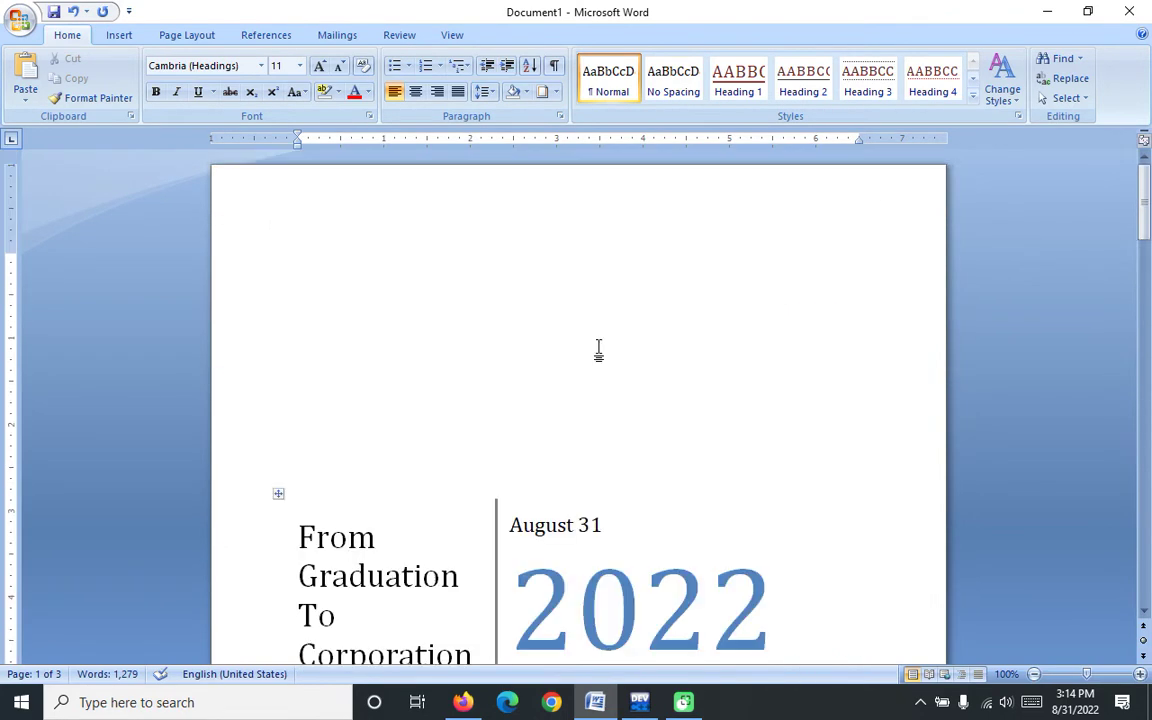
click(119, 35)
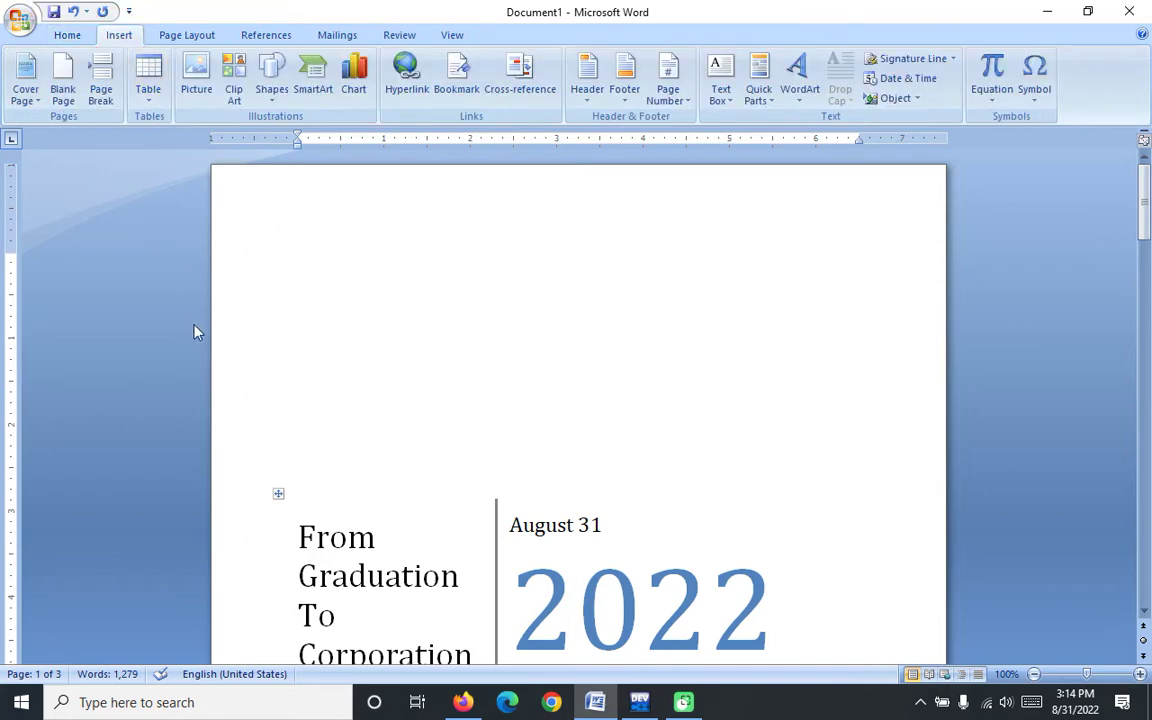
scroll(522, 431, down, 5)
scroll(527, 483, up, 3)
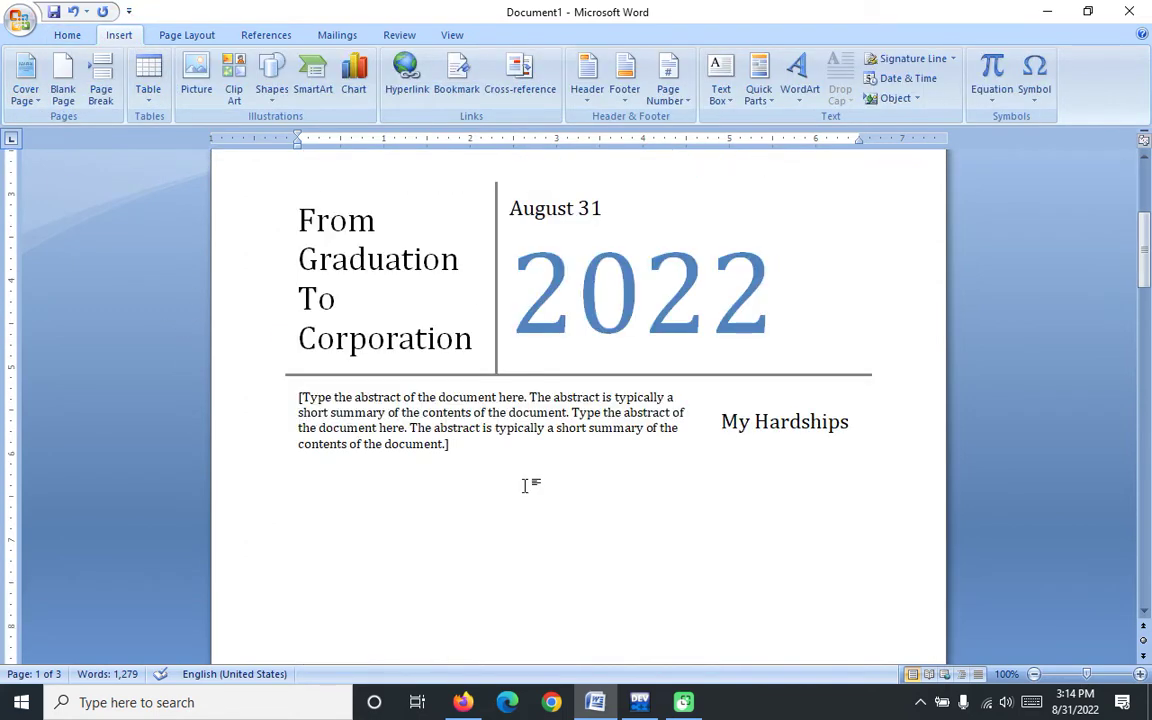
scroll(558, 476, up, 3)
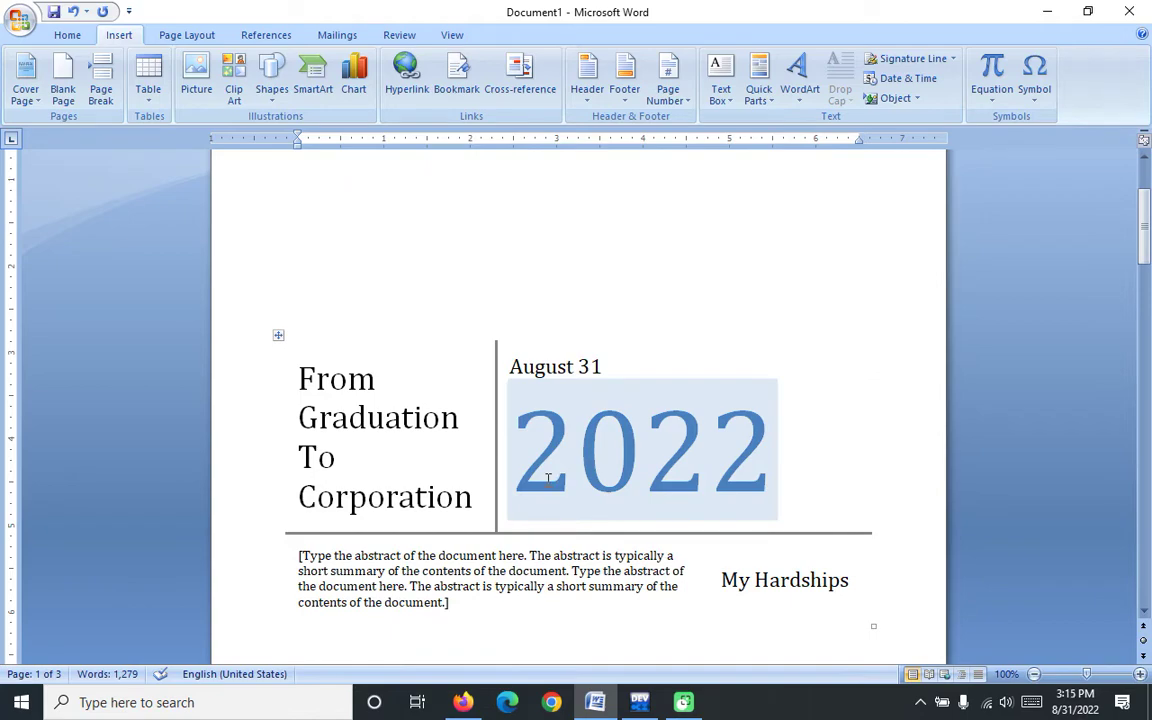
scroll(612, 406, down, 10)
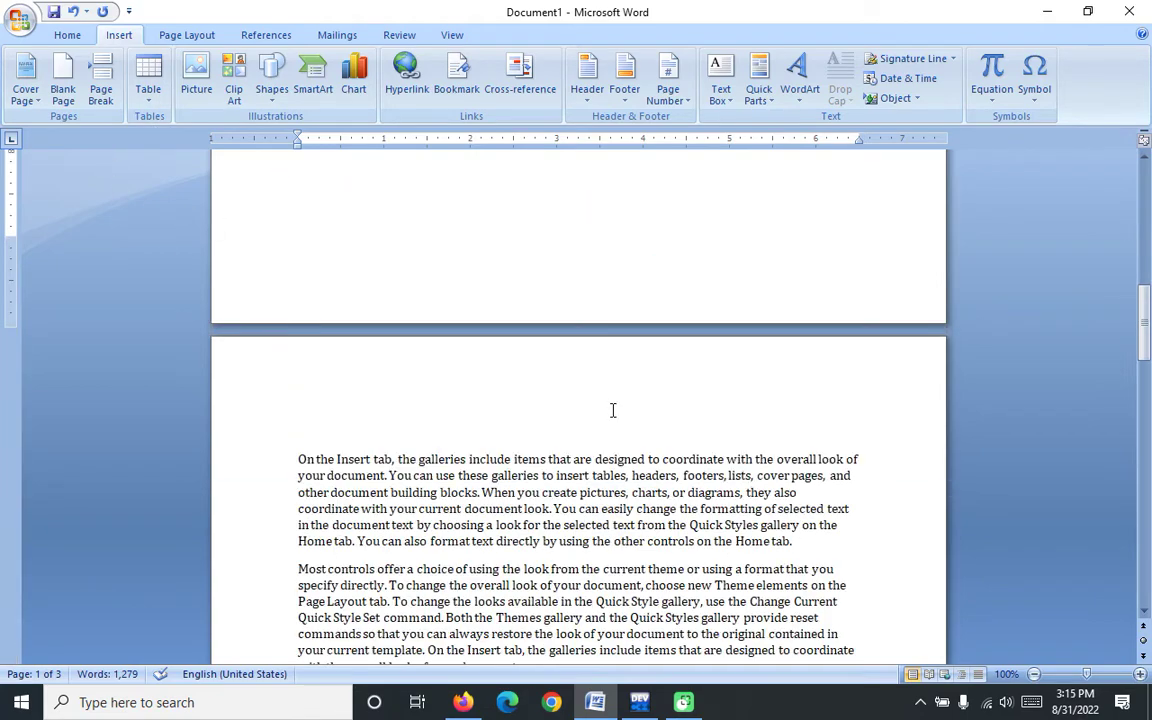
scroll(608, 478, down, 8)
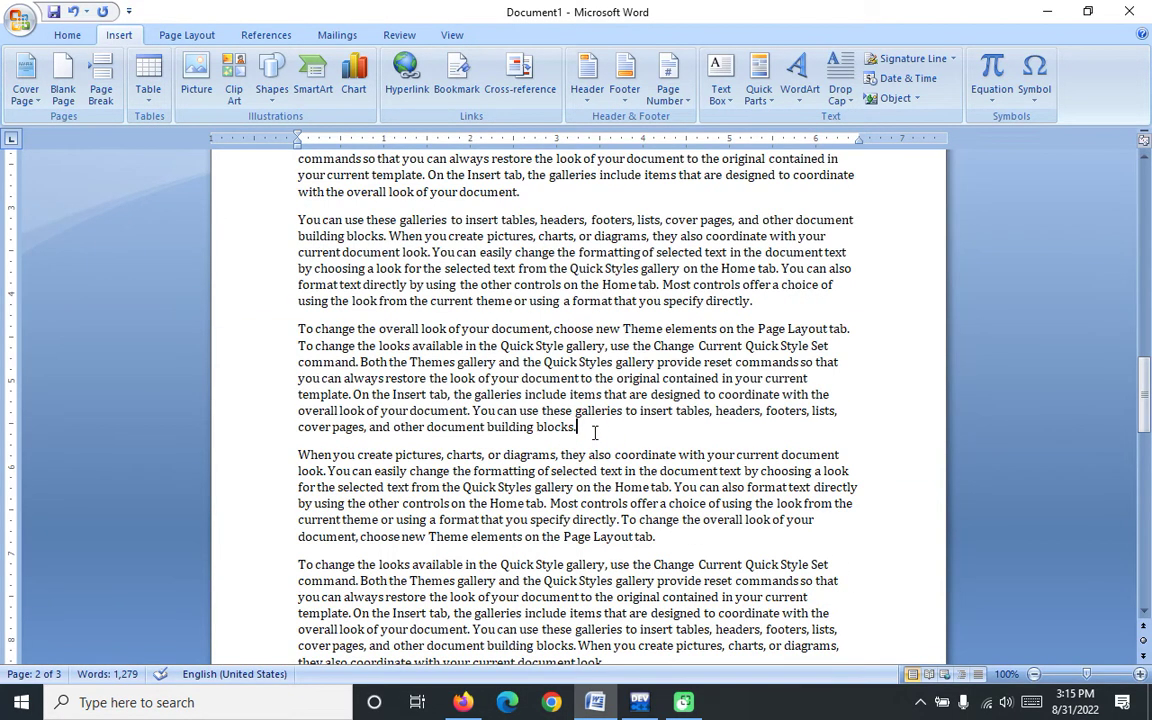
click(62, 75)
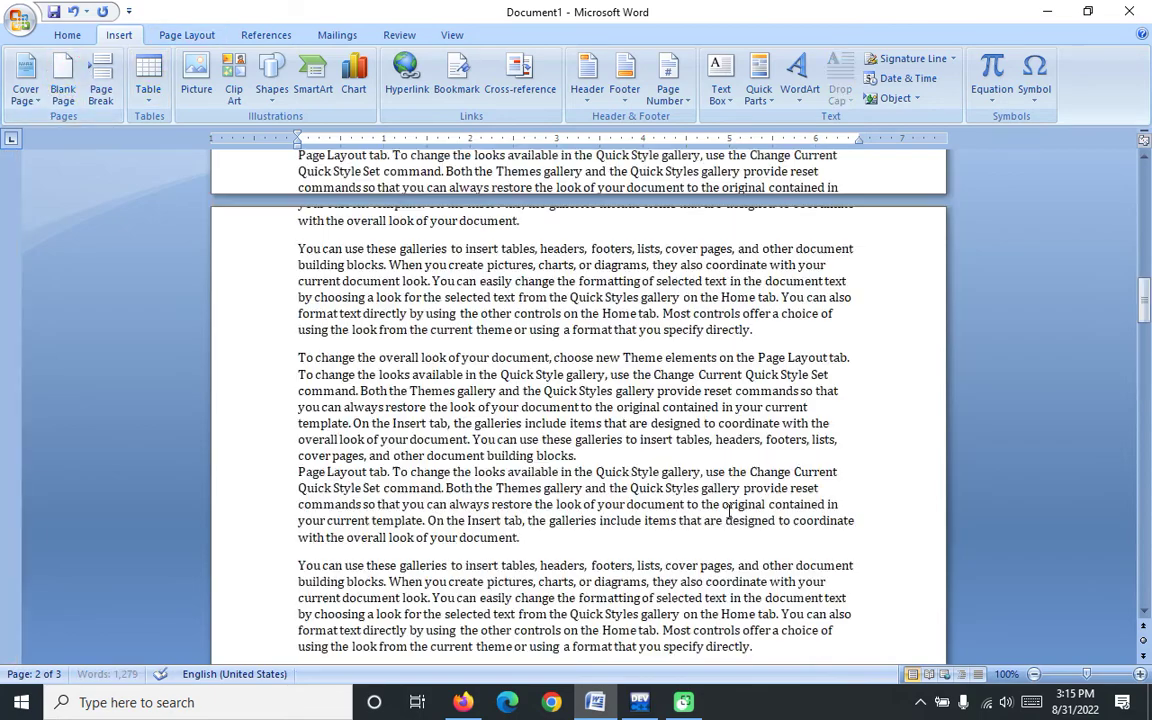
- Insert a page break after the sentence ending 'document look.'
scroll(730, 510, up, 15)
scroll(729, 508, down, 6)
scroll(729, 507, down, 10)
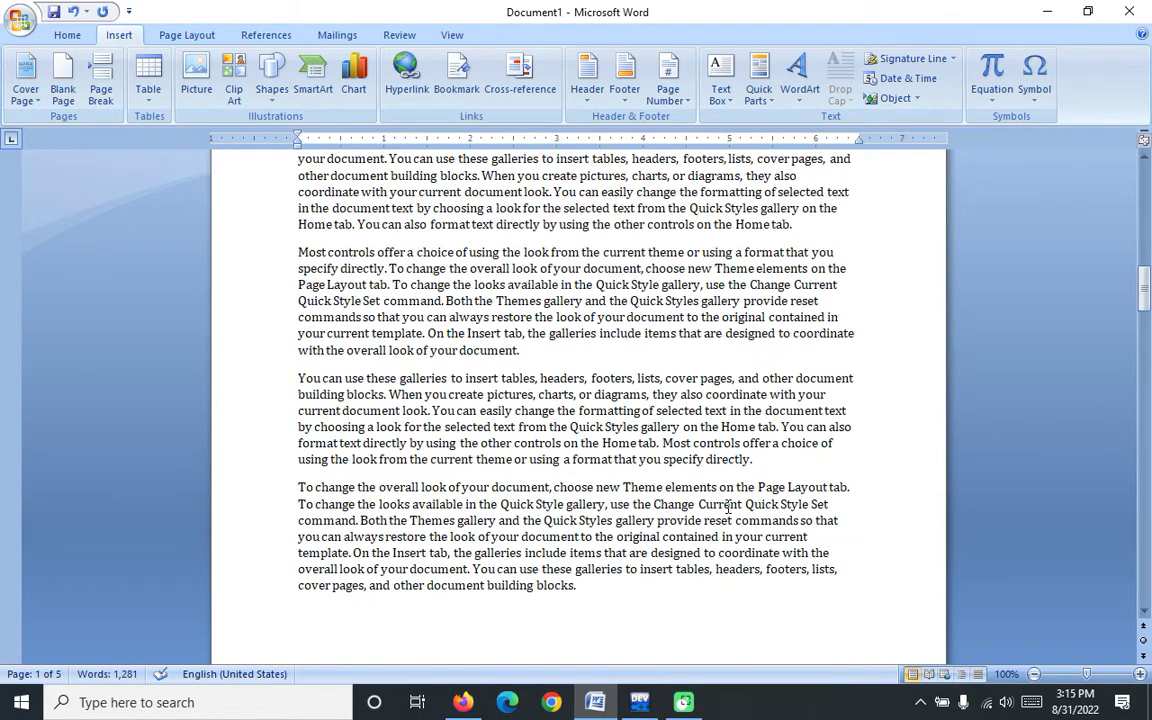
scroll(729, 507, down, 5)
scroll(731, 500, down, 6)
scroll(731, 495, down, 3)
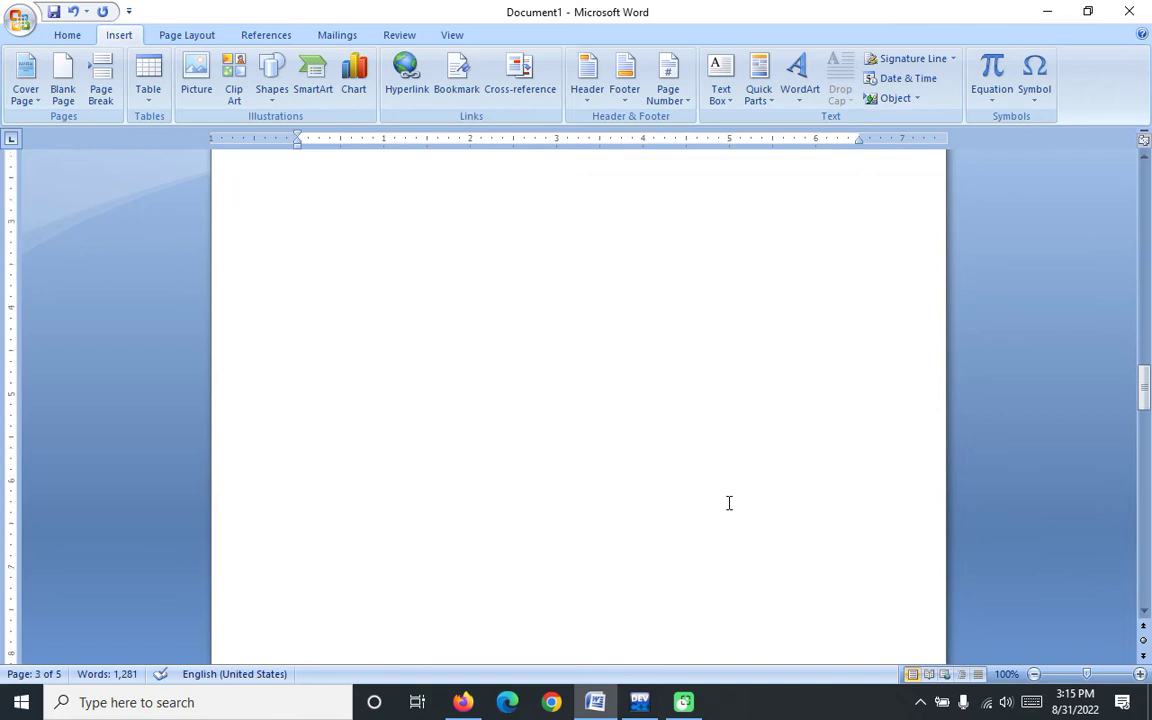
scroll(731, 492, down, 5)
scroll(731, 492, up, 3)
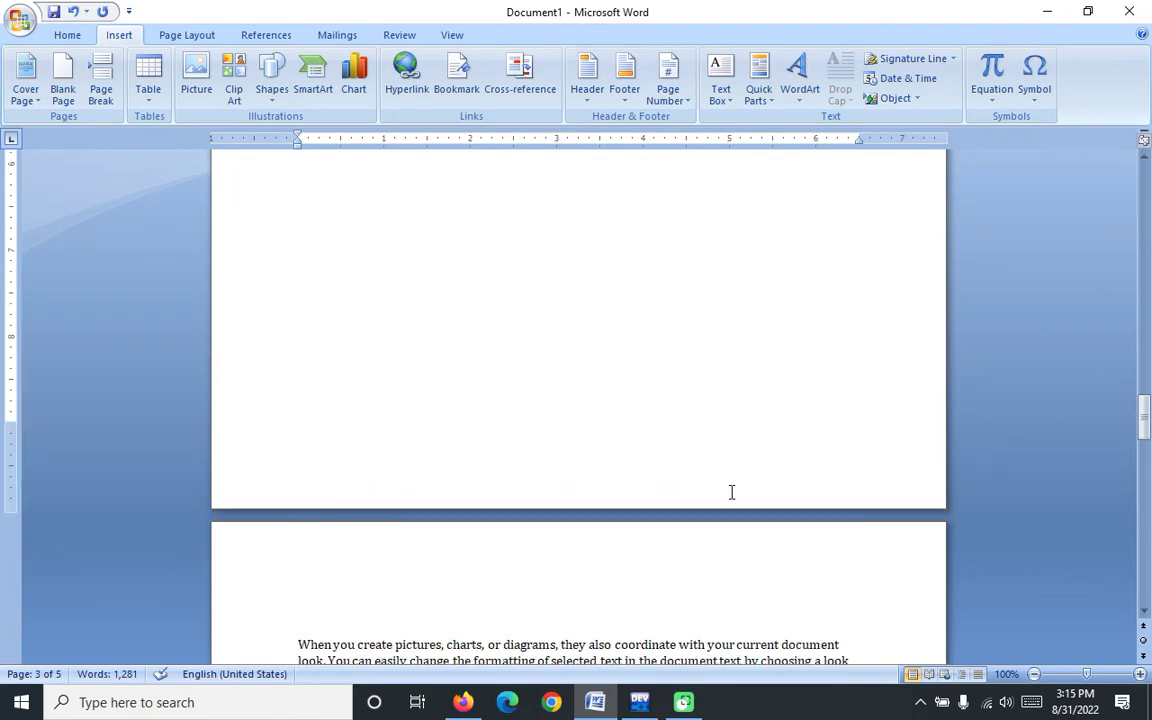
scroll(731, 495, up, 10)
scroll(730, 495, up, 8)
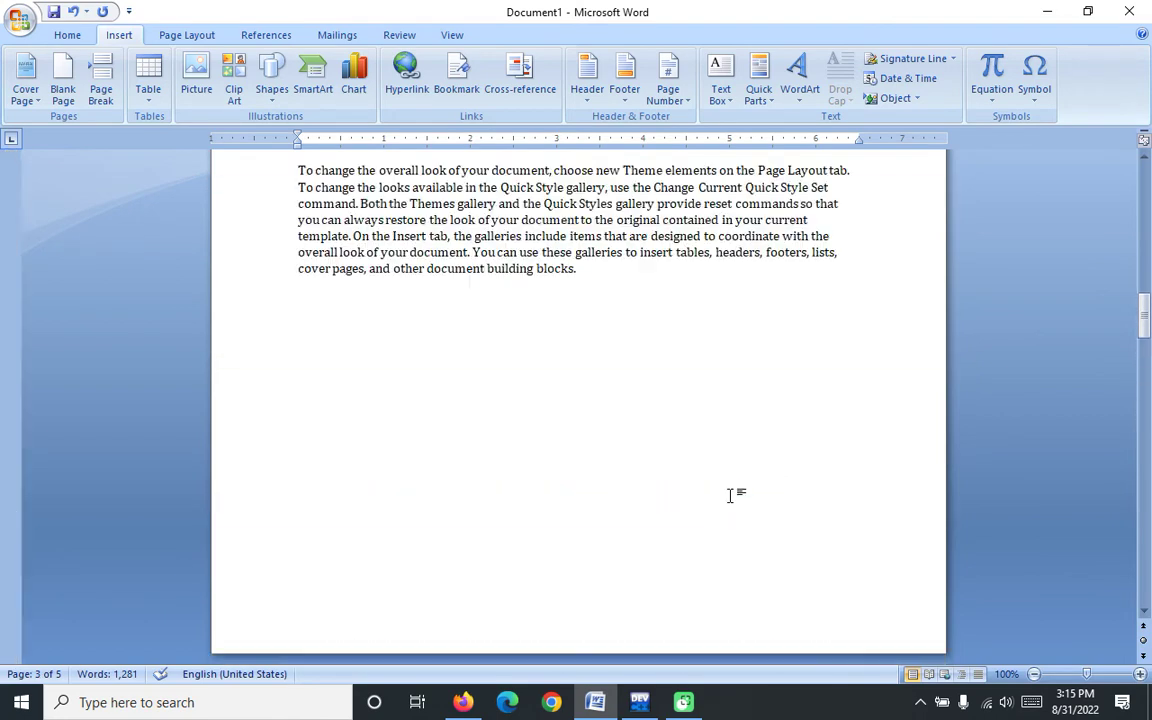
scroll(731, 495, up, 8)
scroll(731, 495, down, 18)
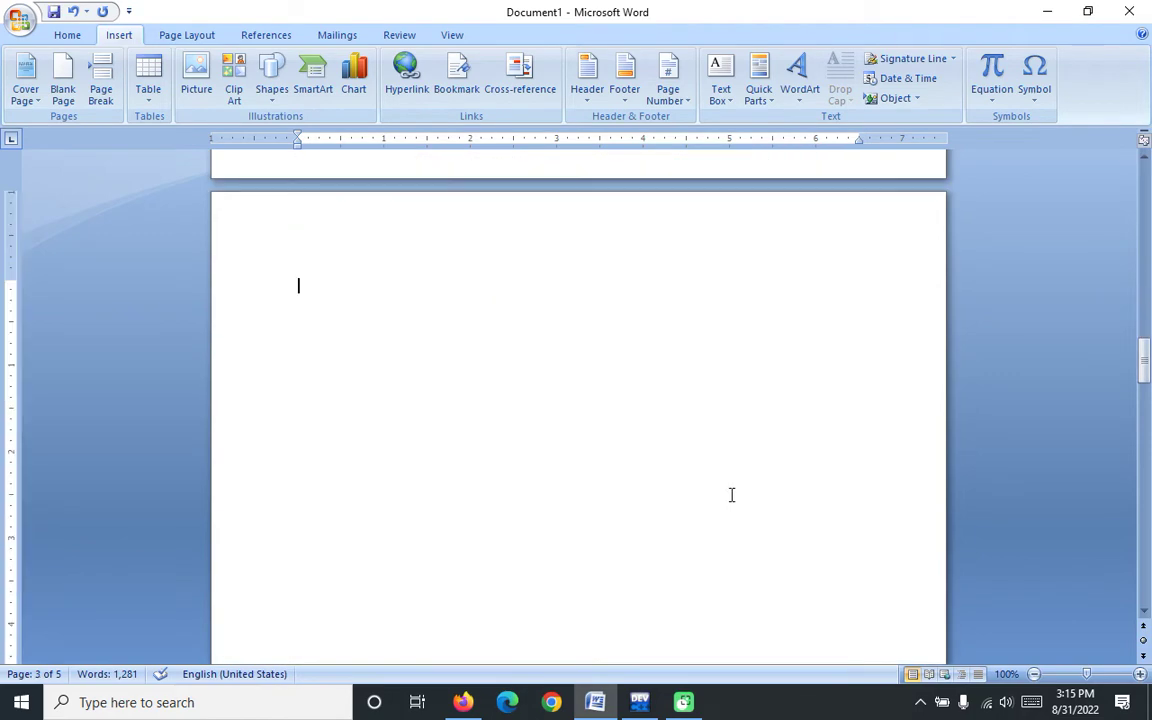
scroll(731, 495, down, 3)
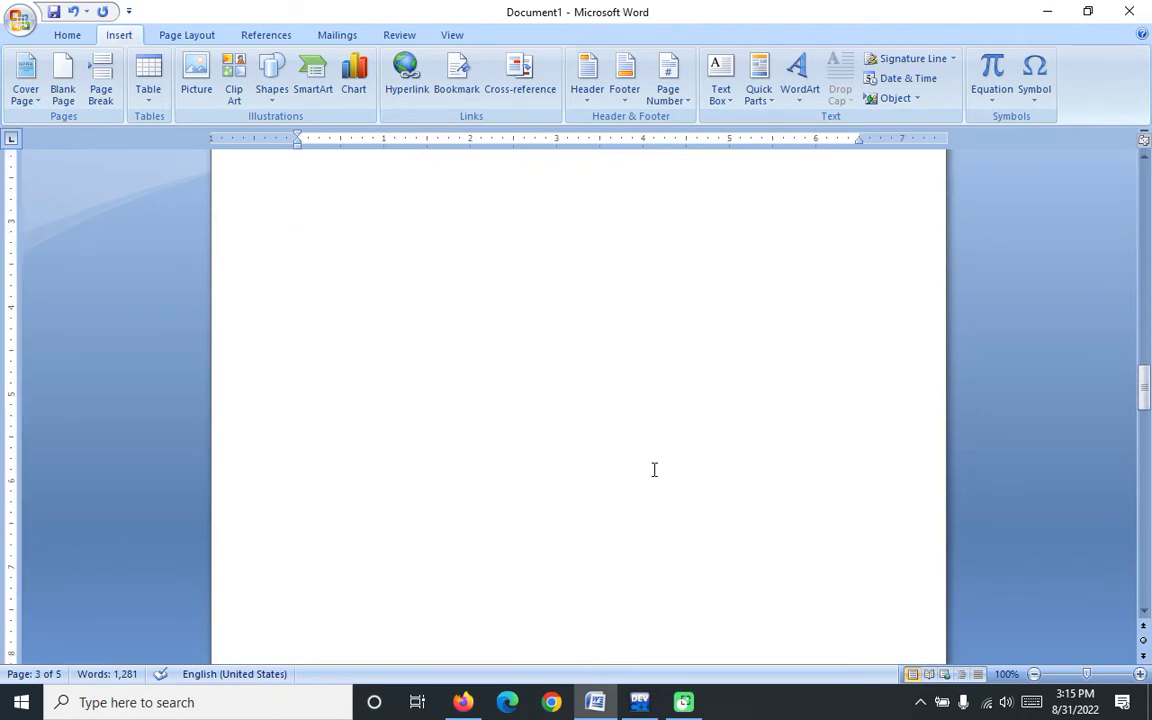
scroll(653, 507, down, 8)
scroll(600, 440, down, 10)
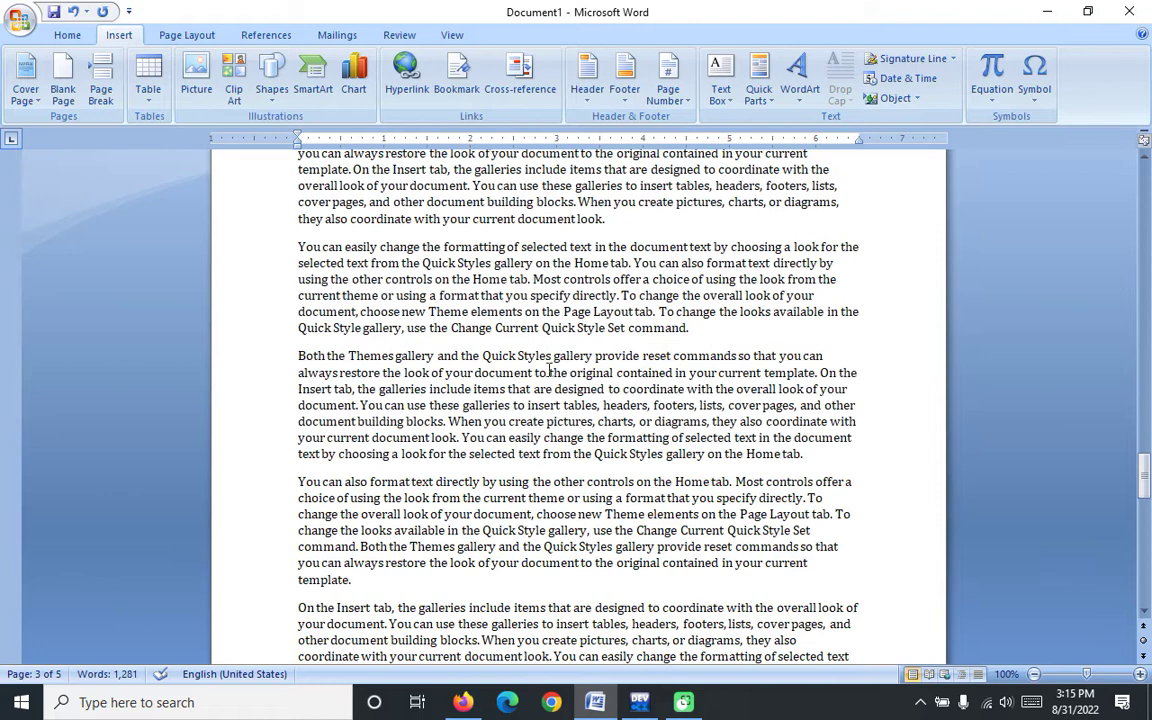
click(609, 220)
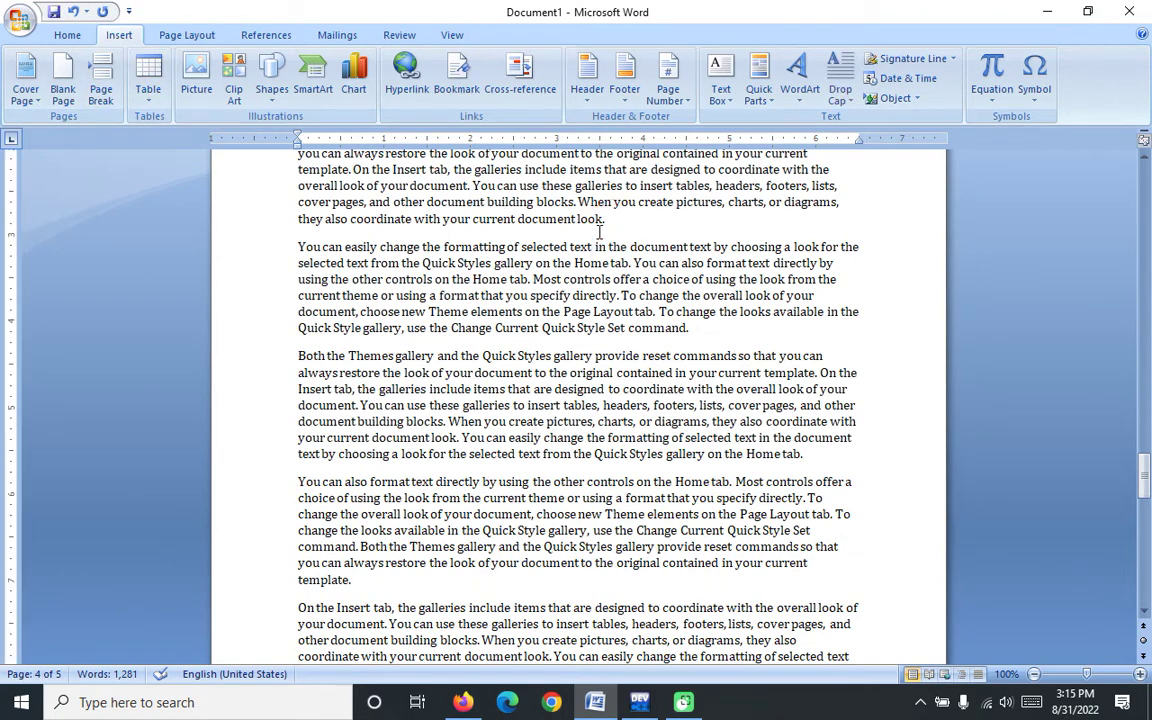
click(101, 90)
- Insert a page break before the word 'charts'
scroll(442, 352, down, 5)
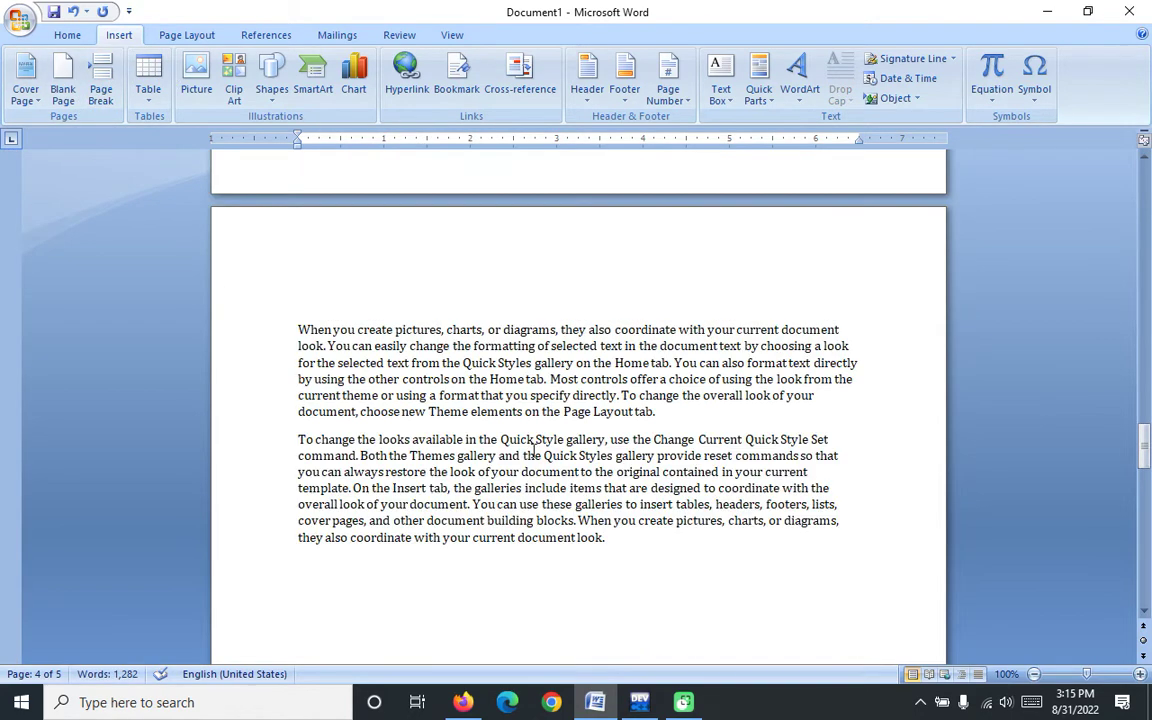
scroll(628, 470, down, 3)
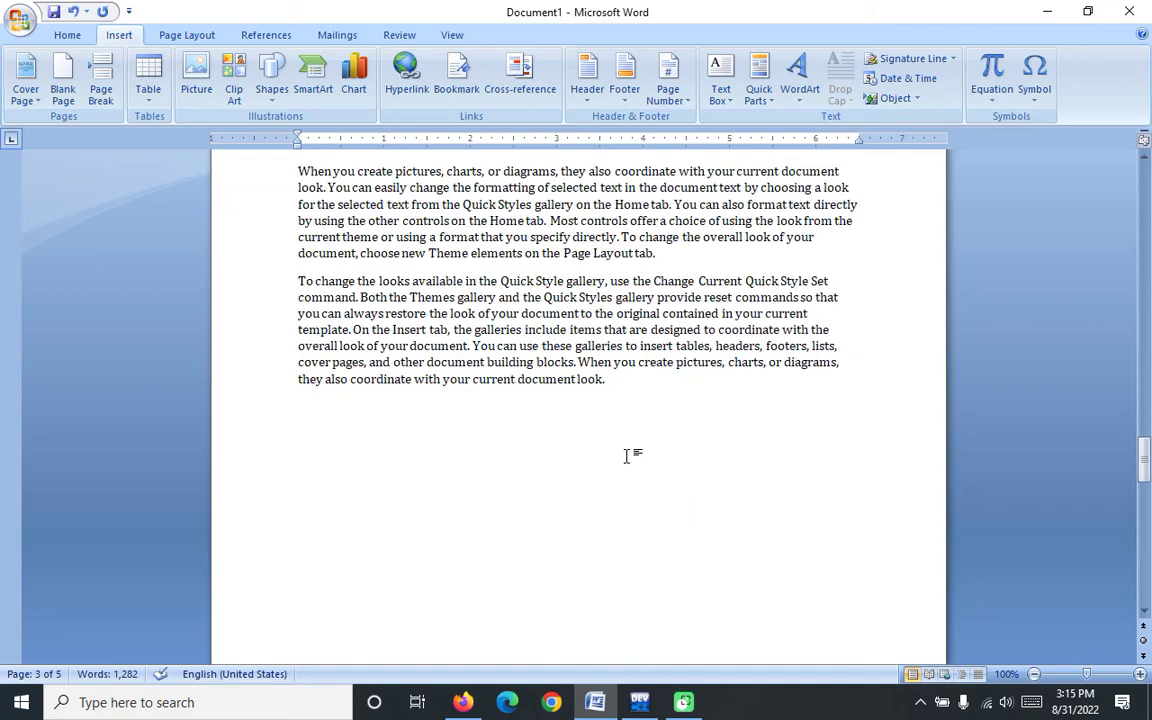
scroll(627, 452, down, 2)
scroll(628, 453, down, 3)
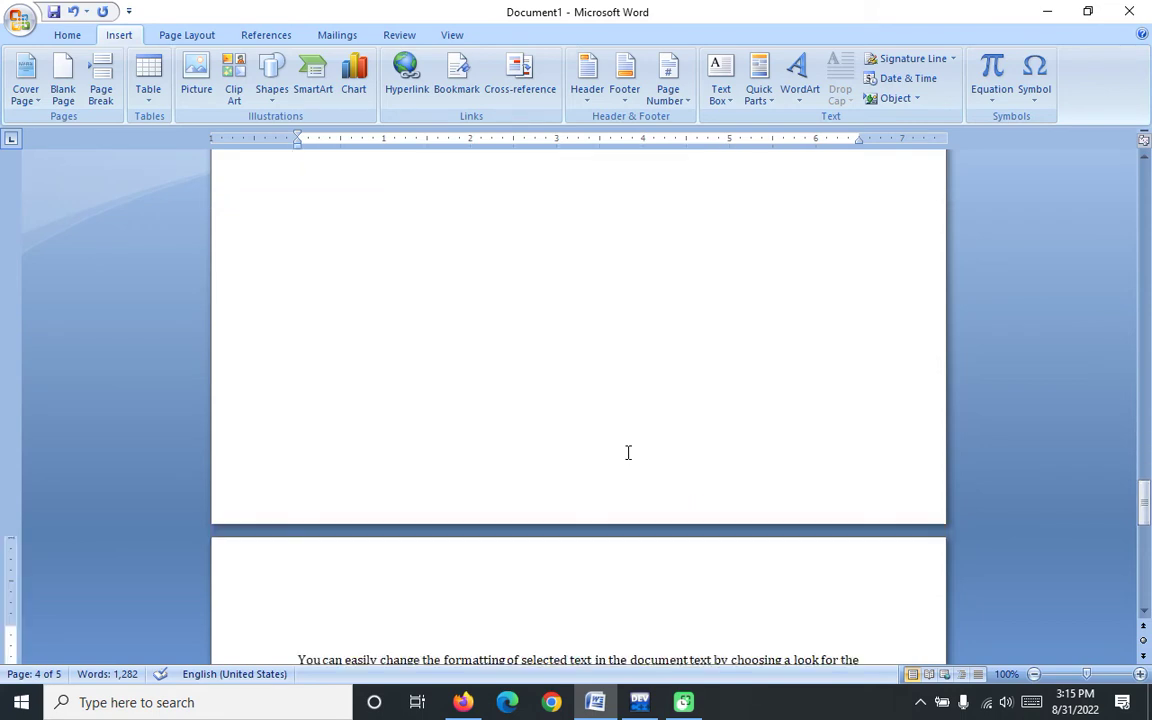
scroll(628, 453, down, 2)
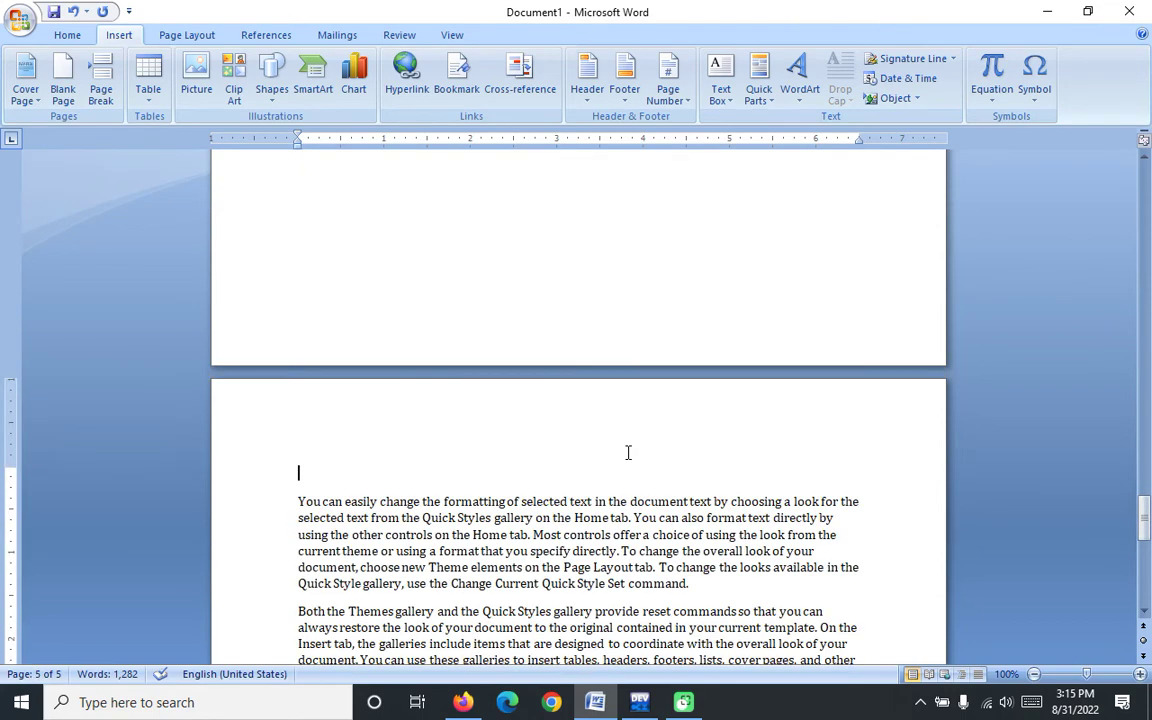
scroll(628, 453, down, 3)
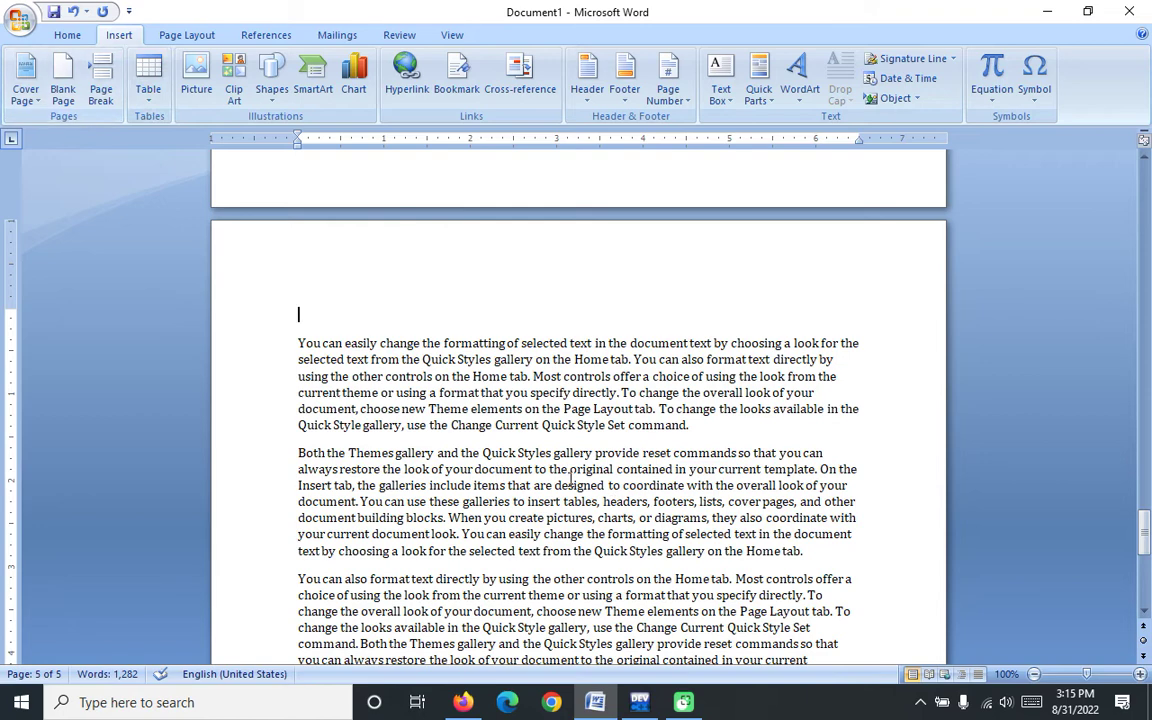
click(597, 518)
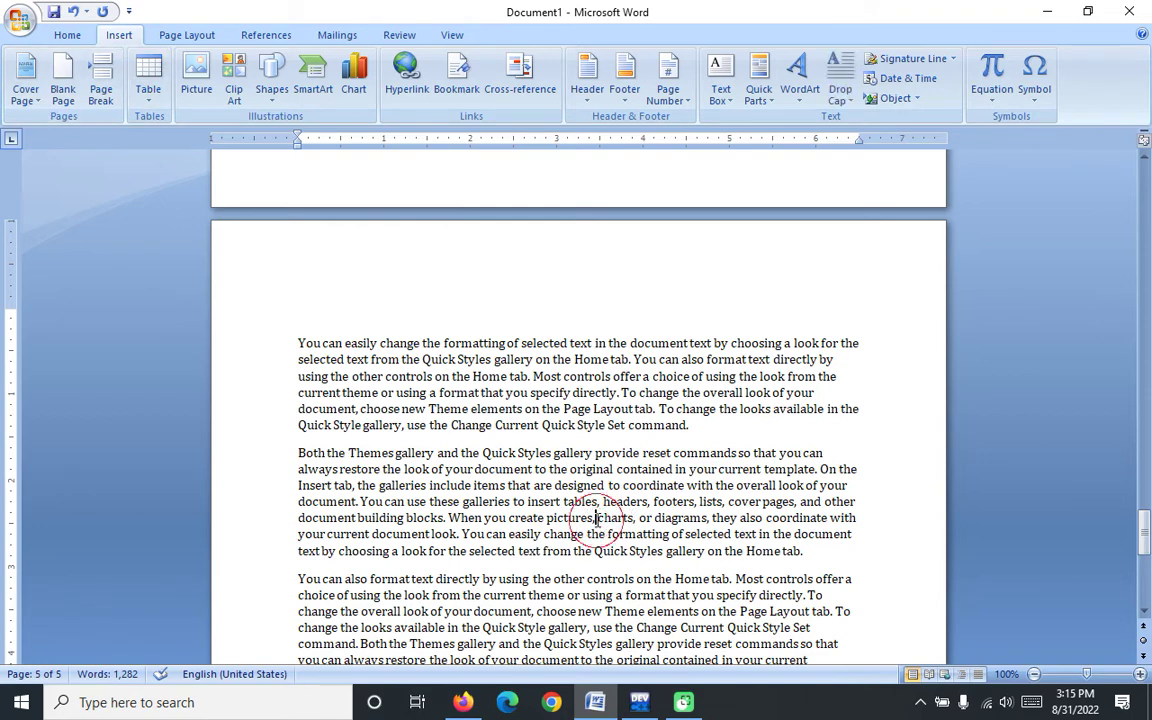
click(102, 105)
- Remove an accidental extra page break at that spot with Backspace
scroll(447, 258, up, 4)
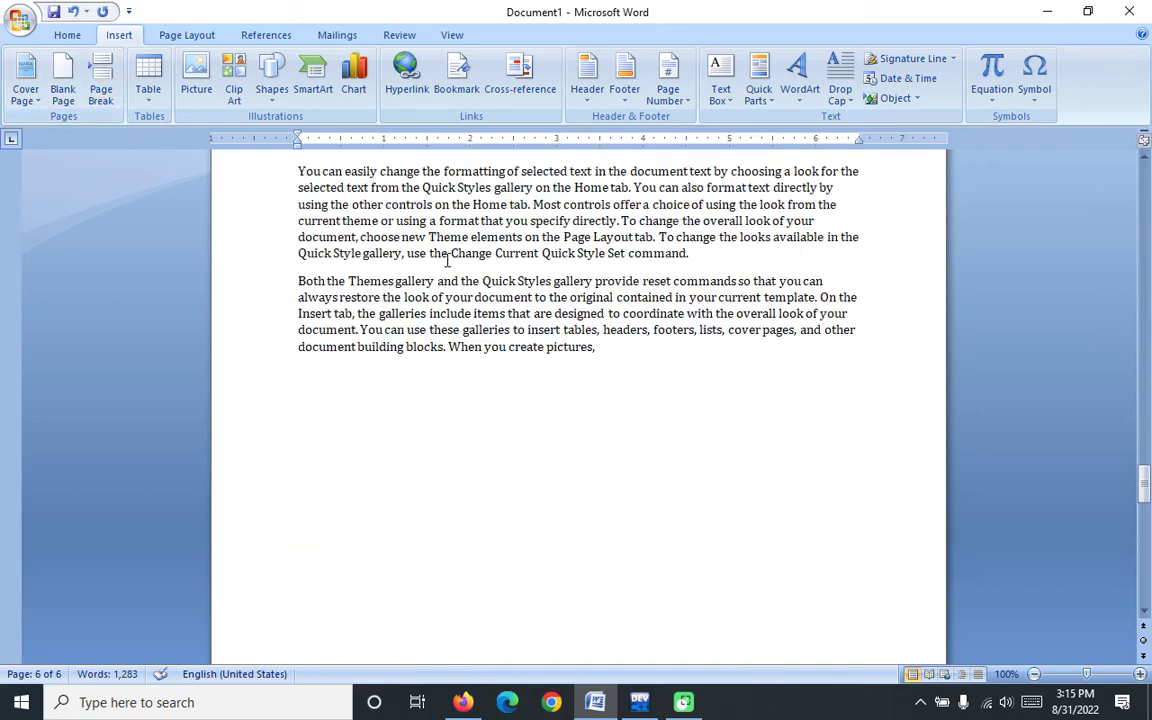
scroll(616, 360, down, 3)
scroll(618, 358, down, 3)
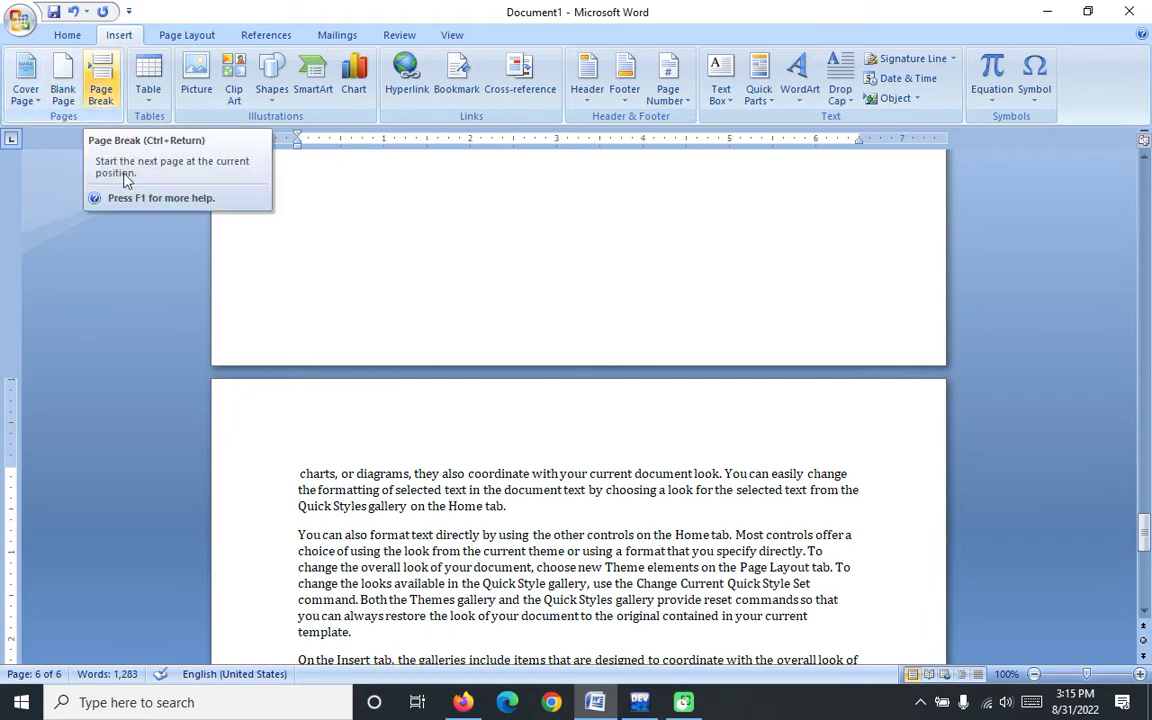
click(90, 80)
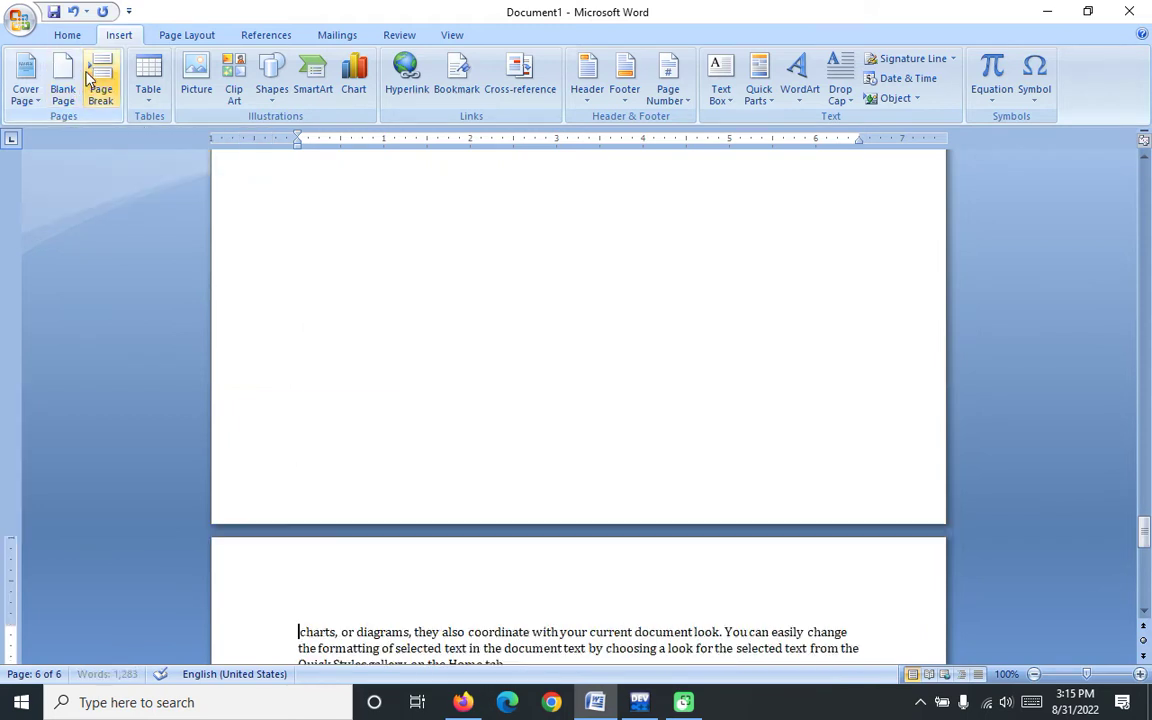
key(BackSpace)
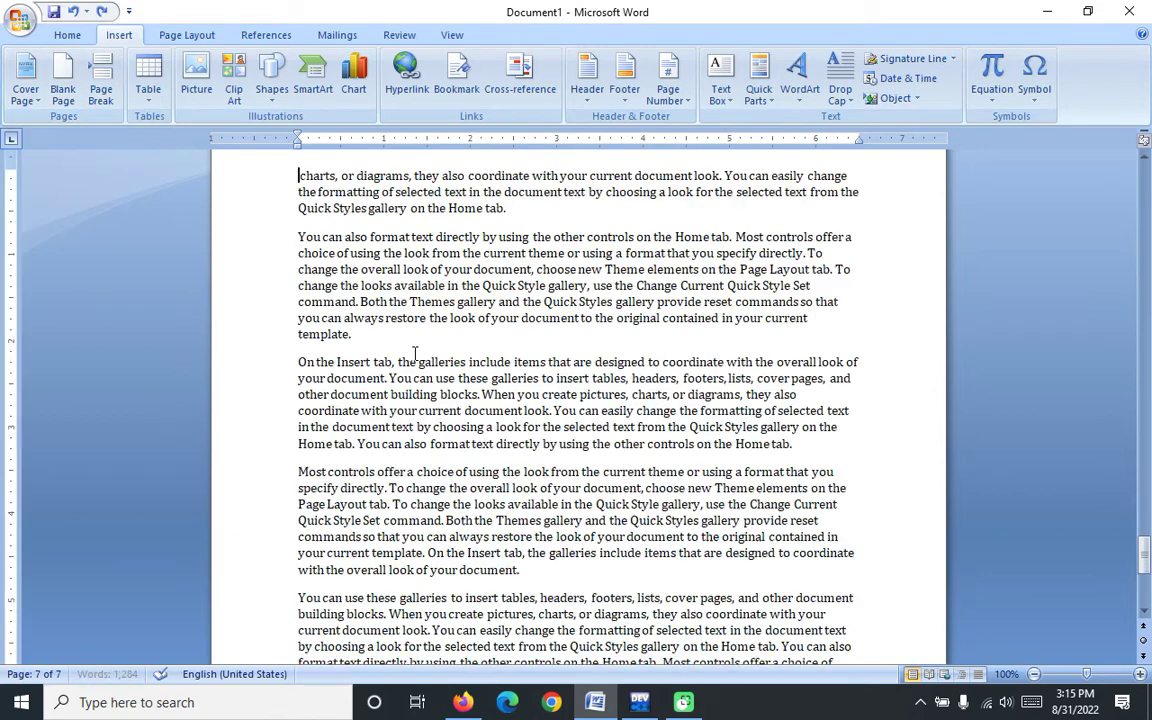
click(544, 396)
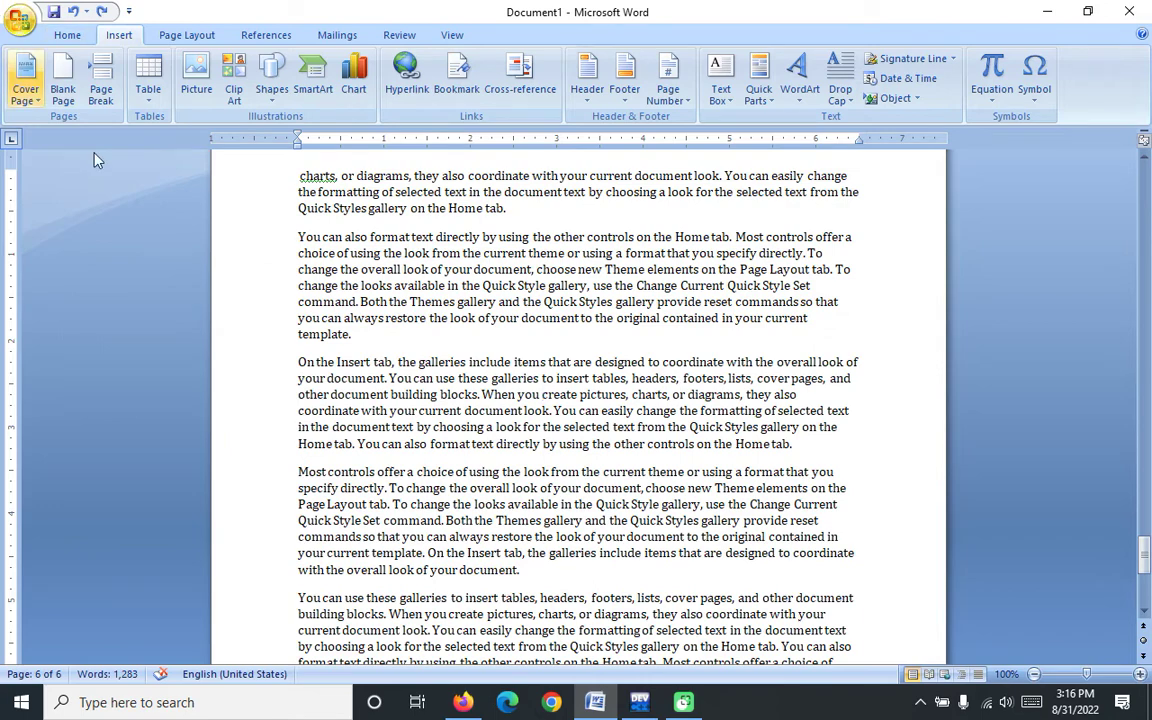
- Add blank lines above the paragraph beginning 'On the Insert tab' on page 2
scroll(473, 303, down, 10)
scroll(473, 304, up, 5)
scroll(473, 303, up, 5)
scroll(442, 275, up, 5)
scroll(442, 275, up, 5)
scroll(431, 244, up, 5)
scroll(470, 321, down, 6)
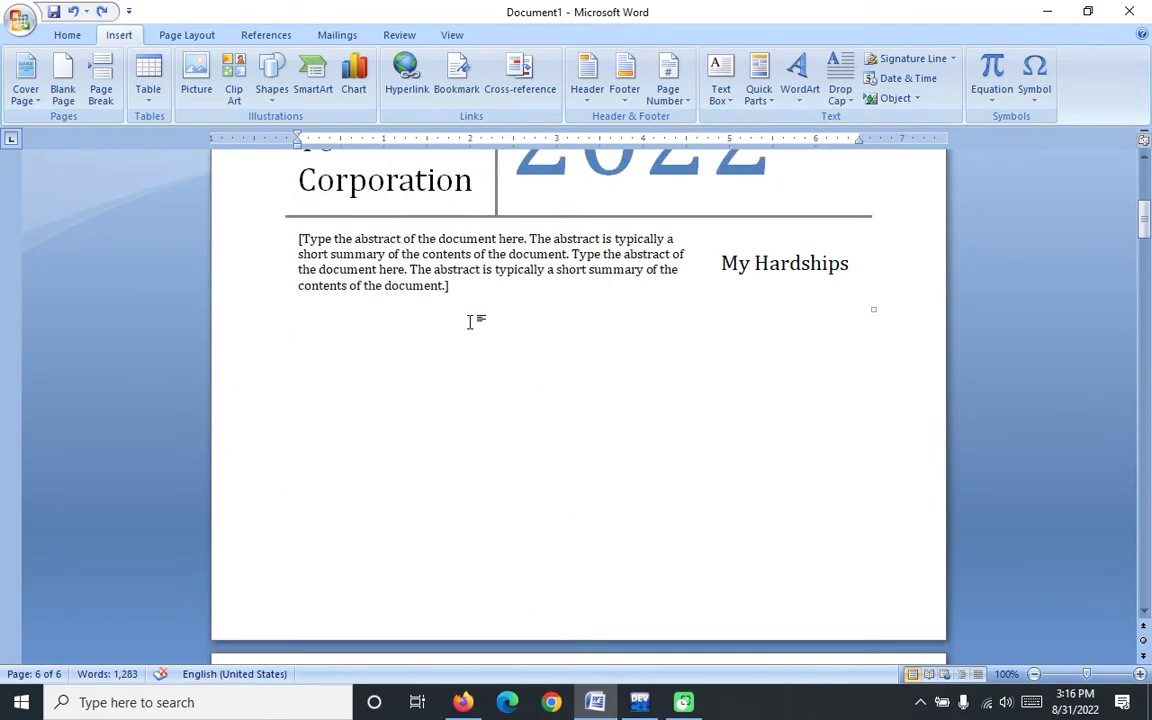
scroll(476, 314, down, 10)
scroll(370, 304, down, 3)
click(291, 301)
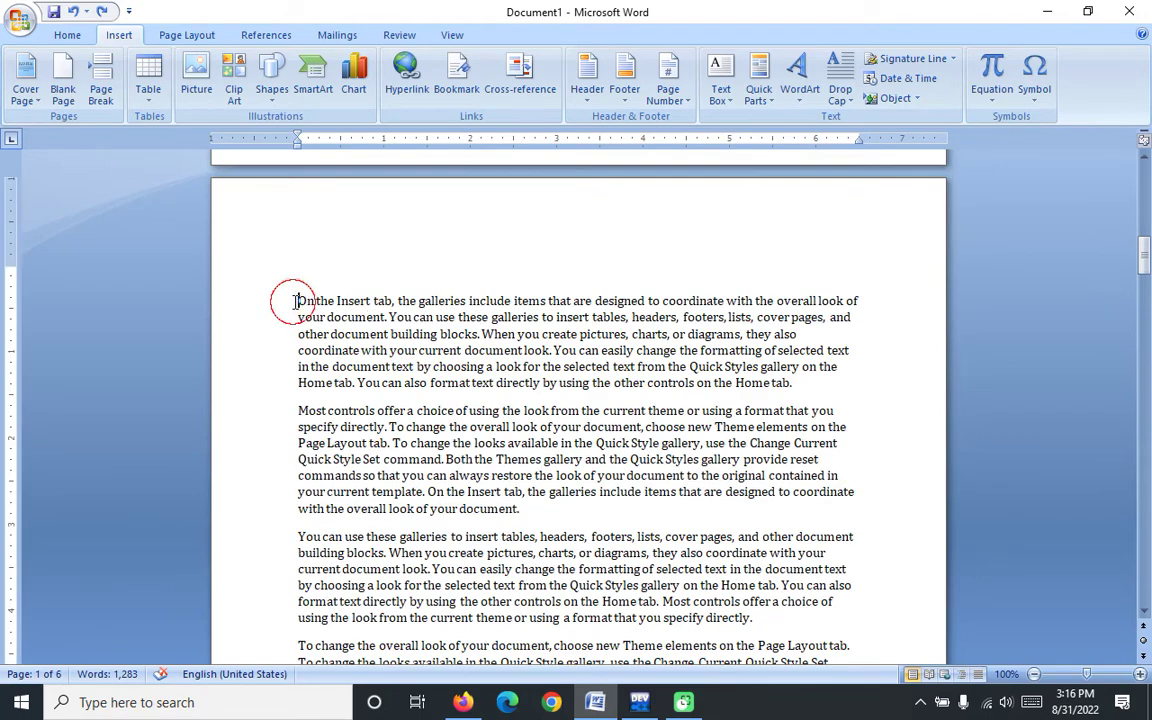
key(Return)
key(Return)
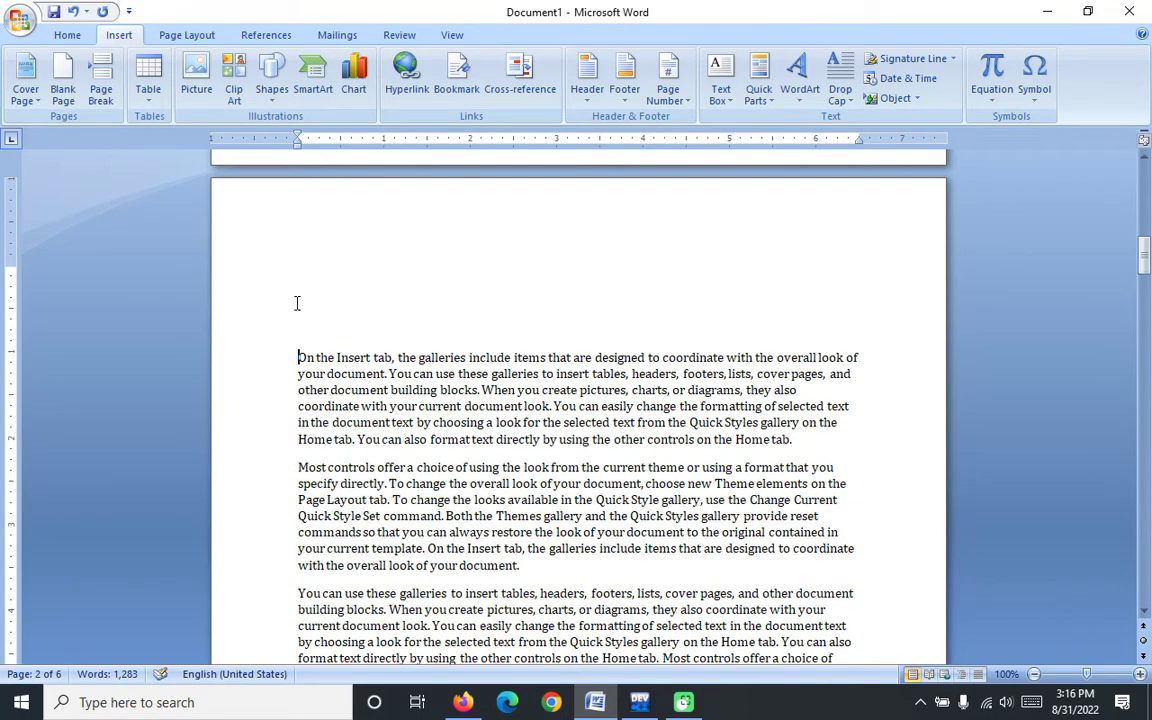
key(Up)
key(Up)
key(Up)
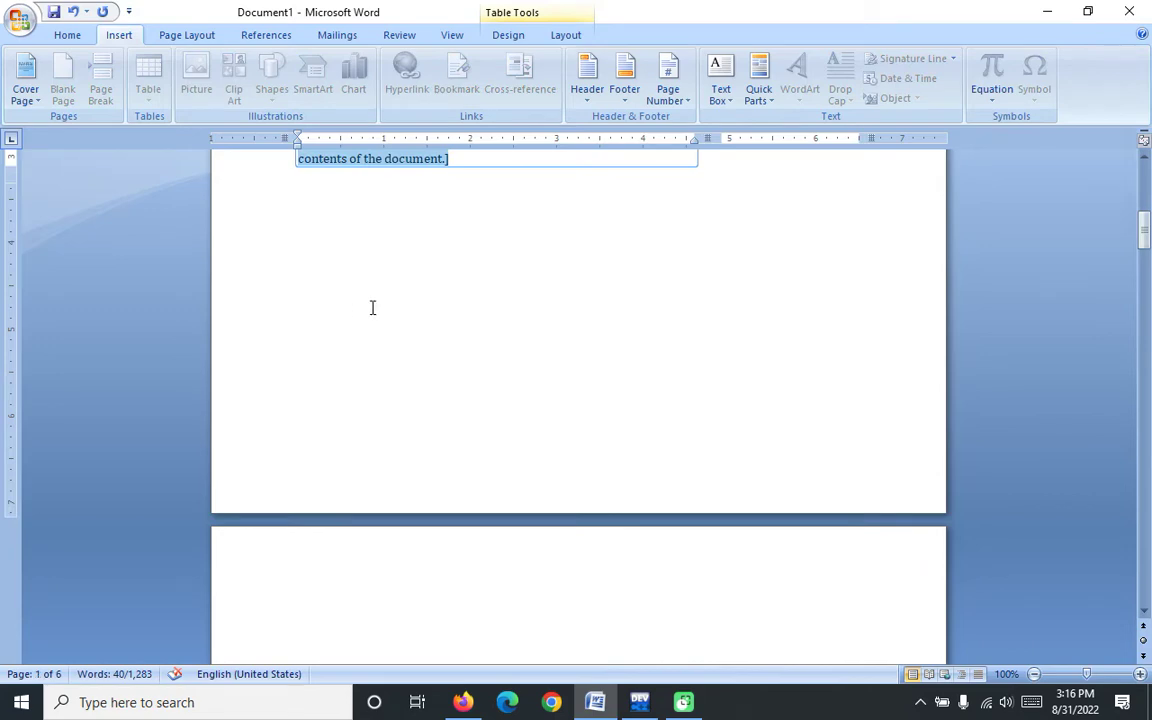
- Place the cursor on page 2's empty top line and bring up the Table gallery
scroll(372, 307, up, 3)
scroll(394, 423, down, 3)
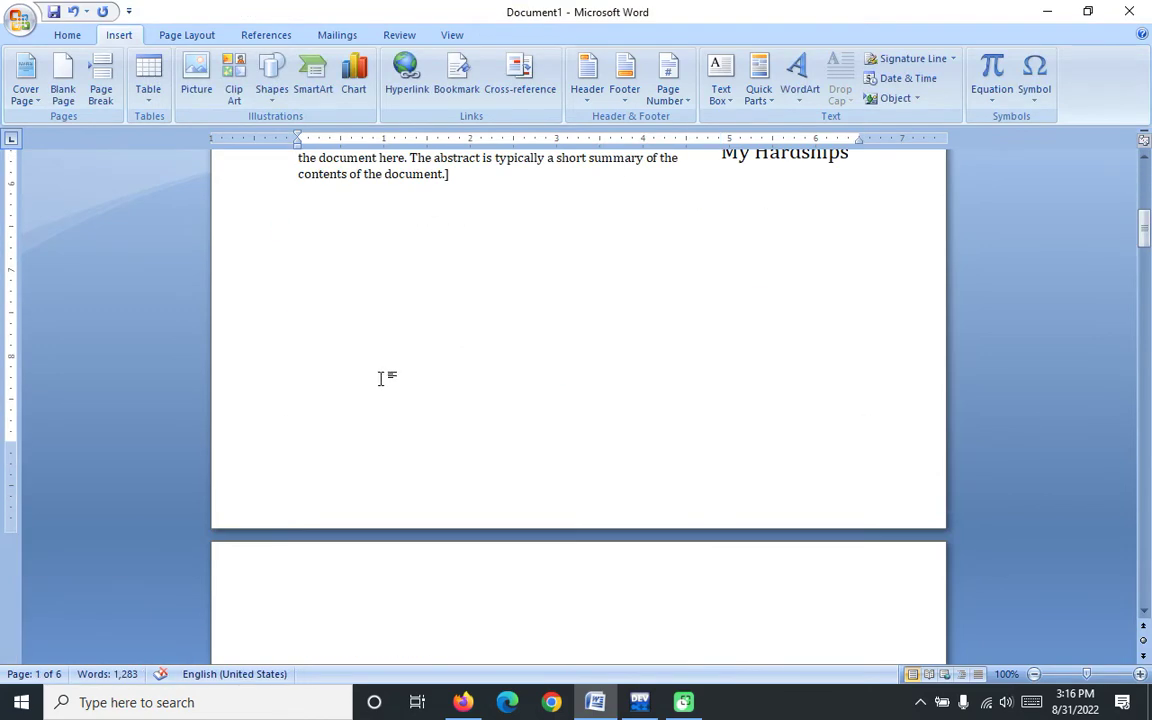
scroll(386, 398, down, 8)
click(294, 200)
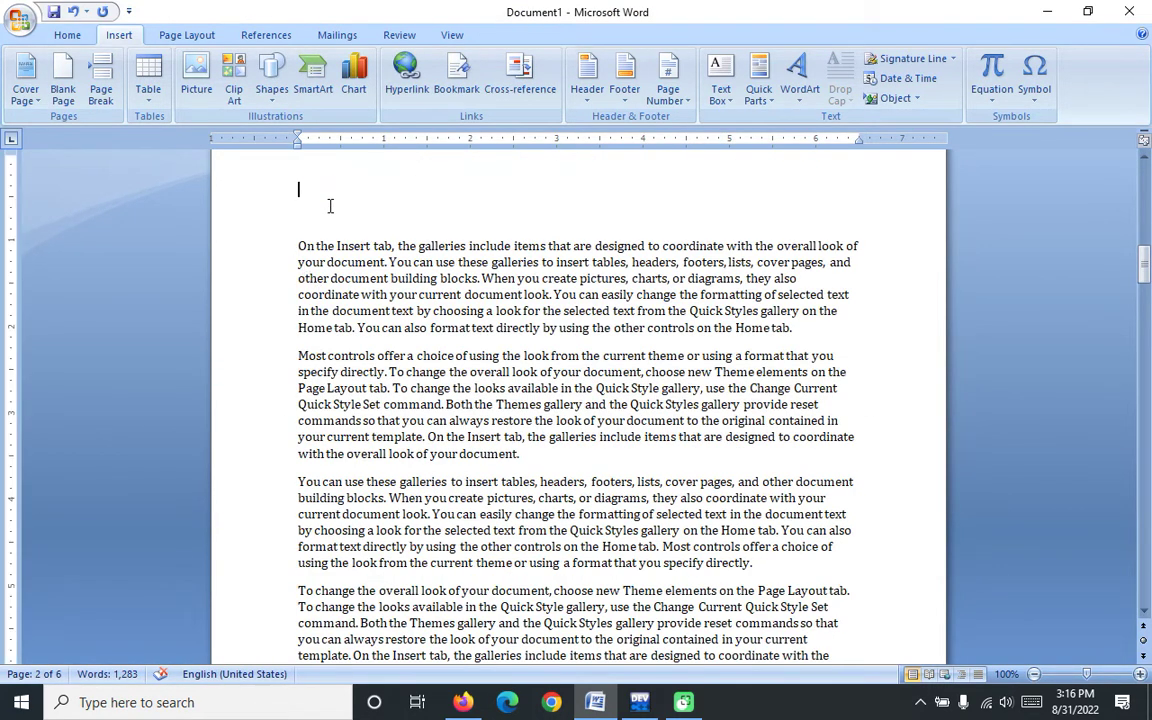
scroll(303, 160, up, 6)
click(150, 95)
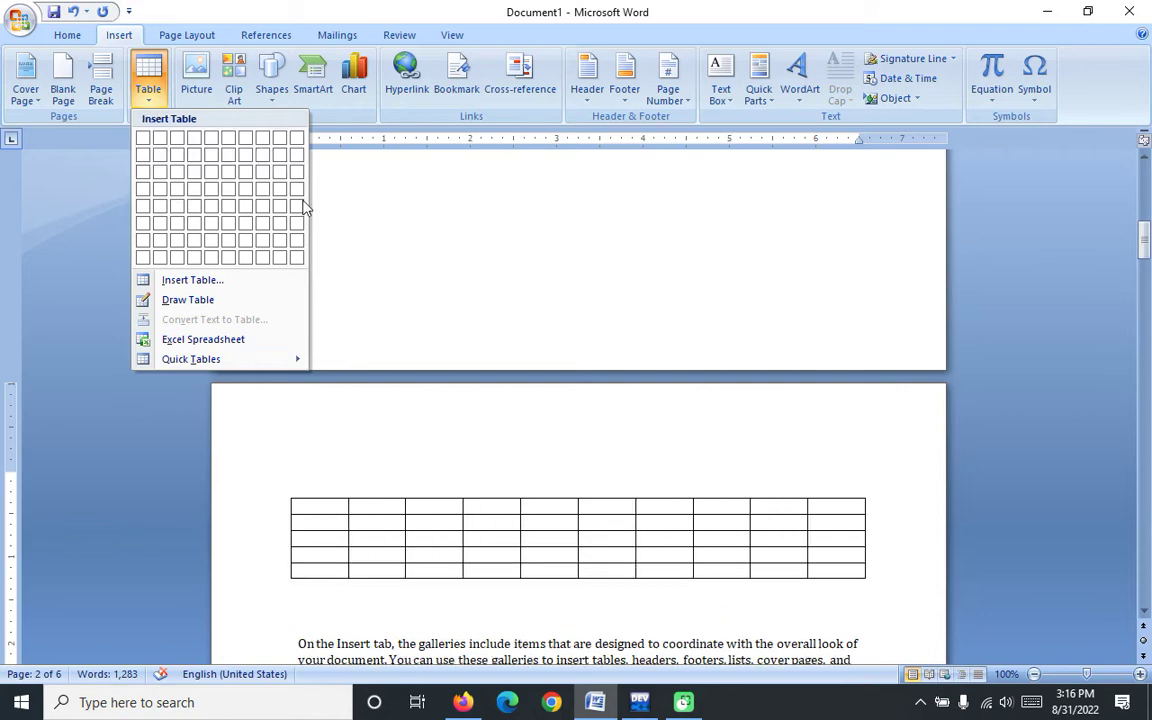
- Insert a 10-column by 5-row table on the empty line and step through its cells
click(296, 205)
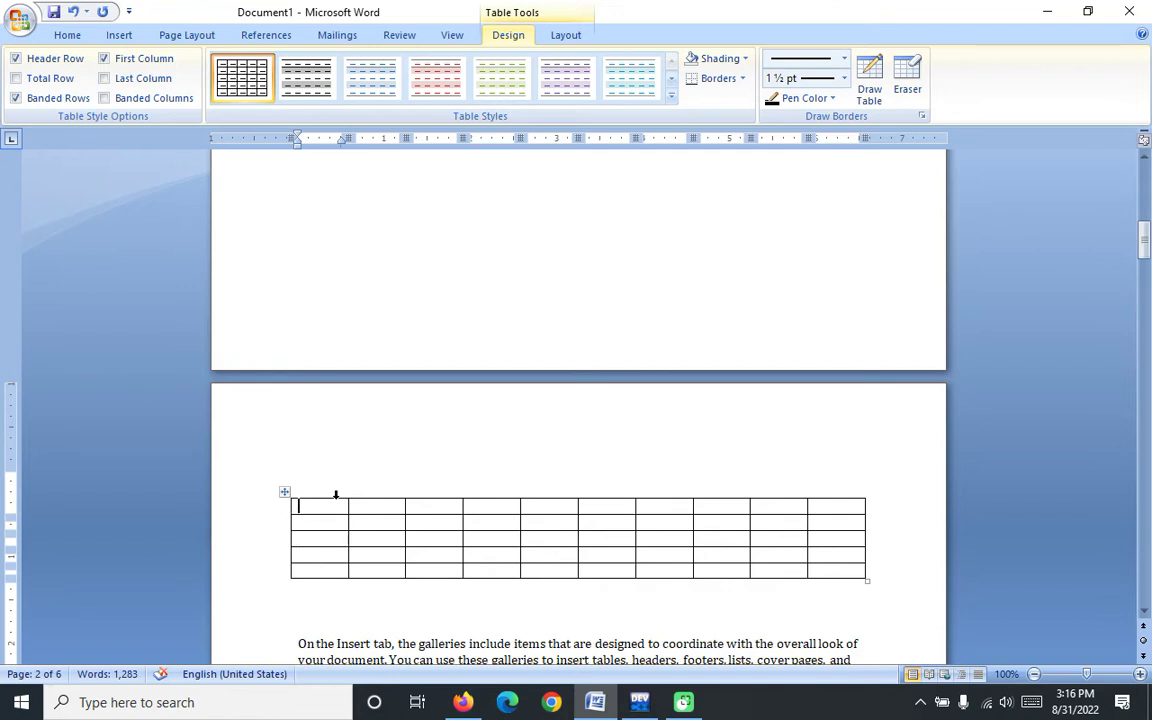
key(Down)
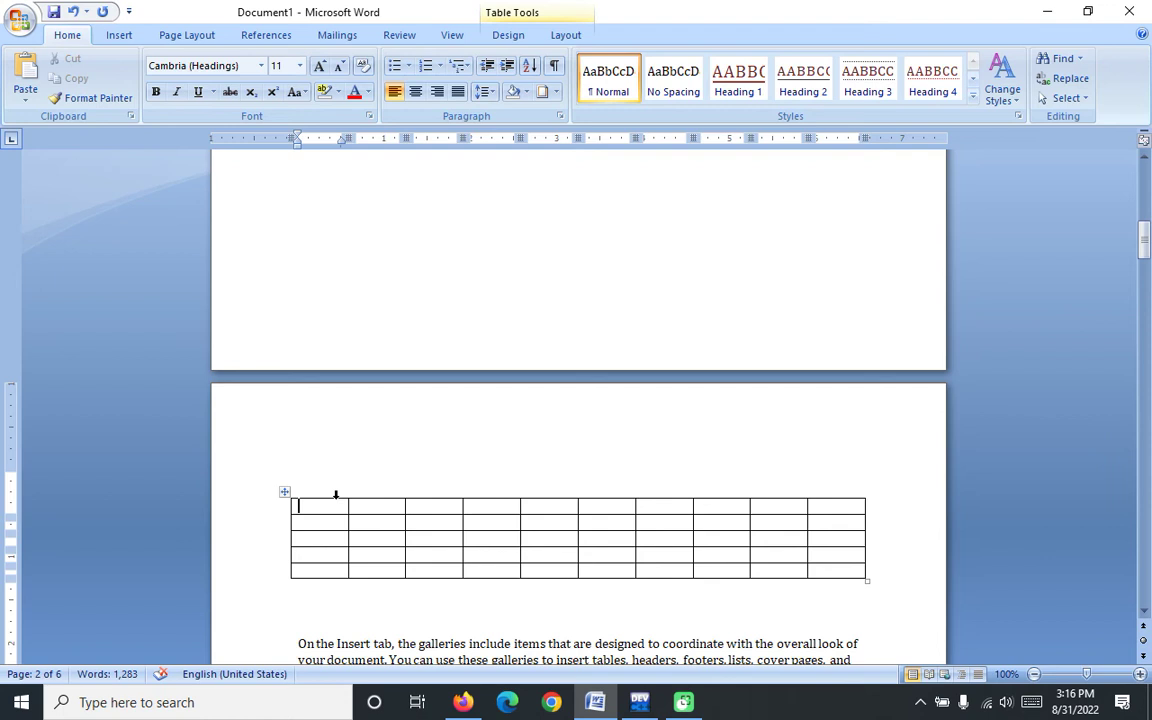
key(Right)
key(Right)
key(Right)
key(Right)
key(Right)
key(Right)
key(Right)
key(Right)
key(Right)
click(505, 33)
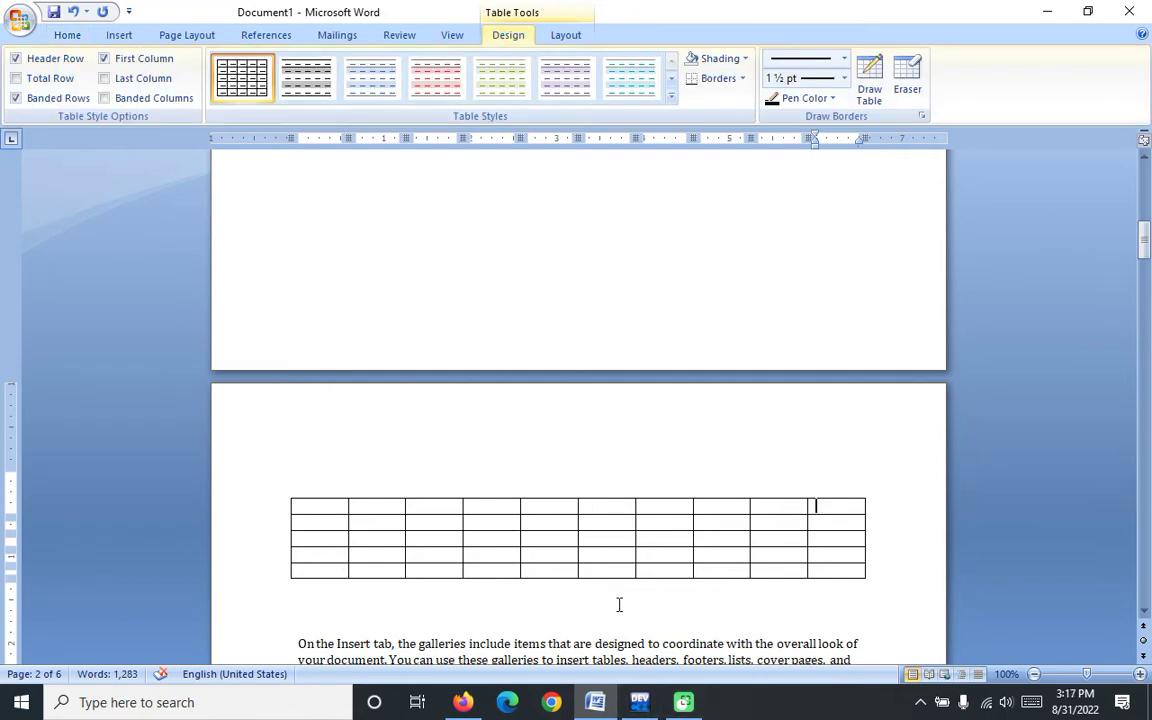
- Switch on Total Row and Last Column options, toggling Banded Columns on and off
click(16, 79)
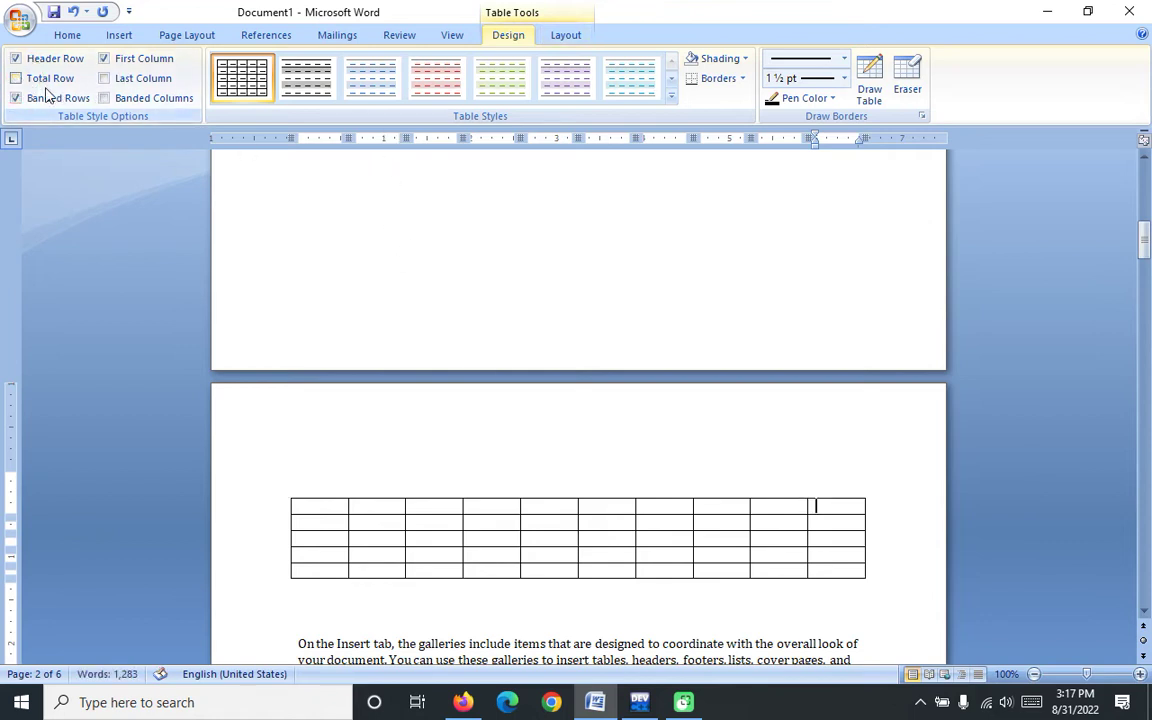
click(104, 79)
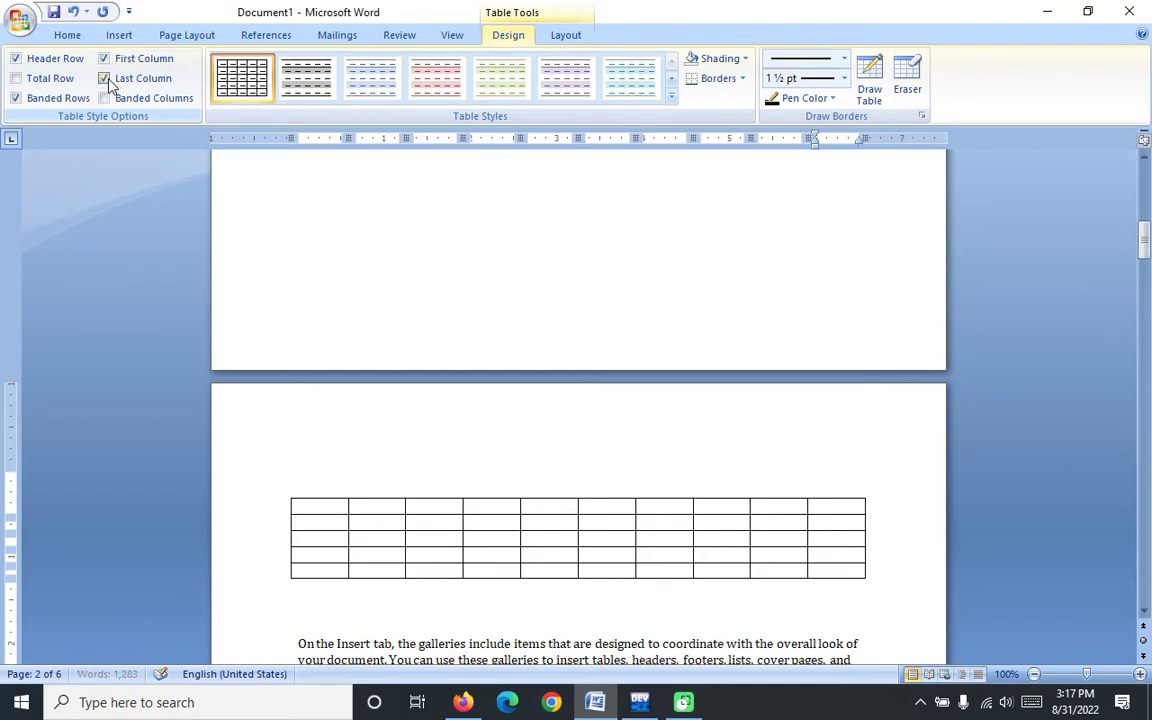
click(103, 98)
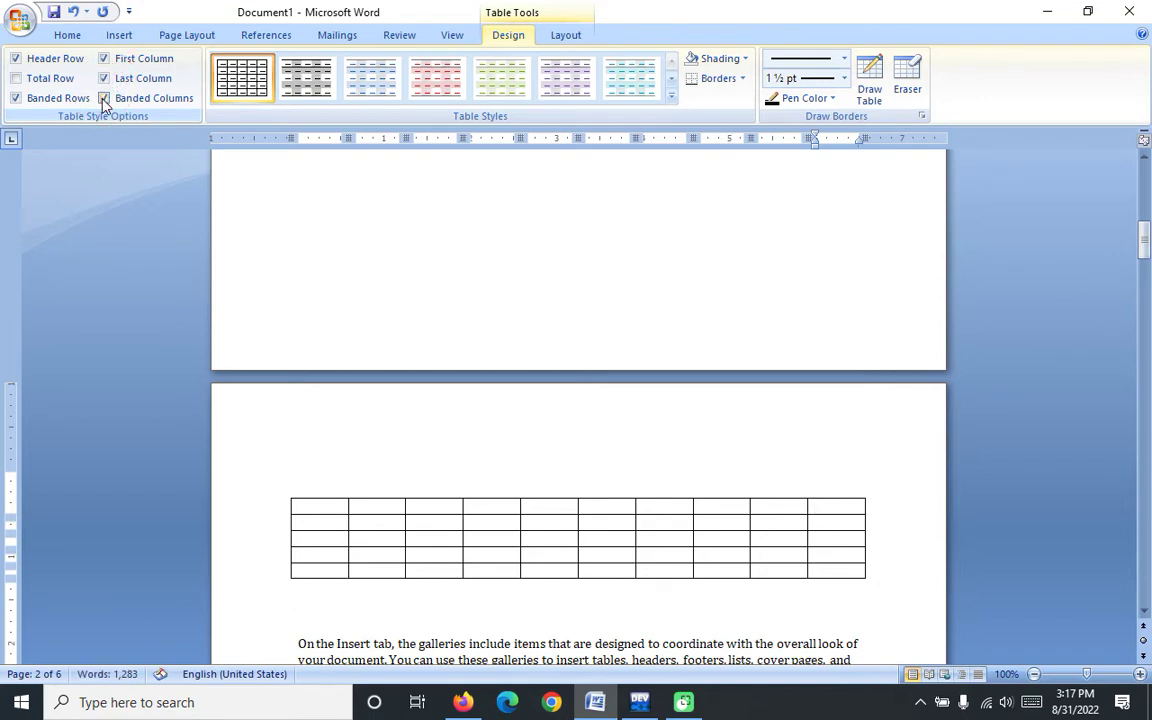
click(103, 98)
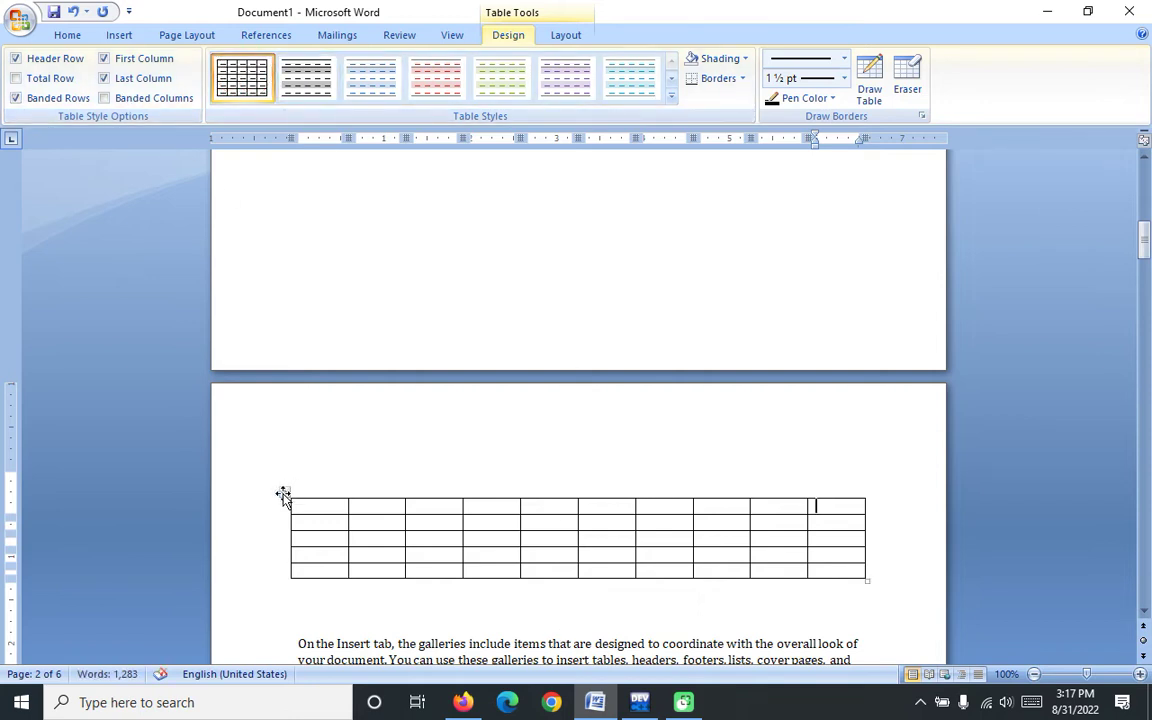
- Select the table and try several Table Styles, ending on an orange style
click(285, 492)
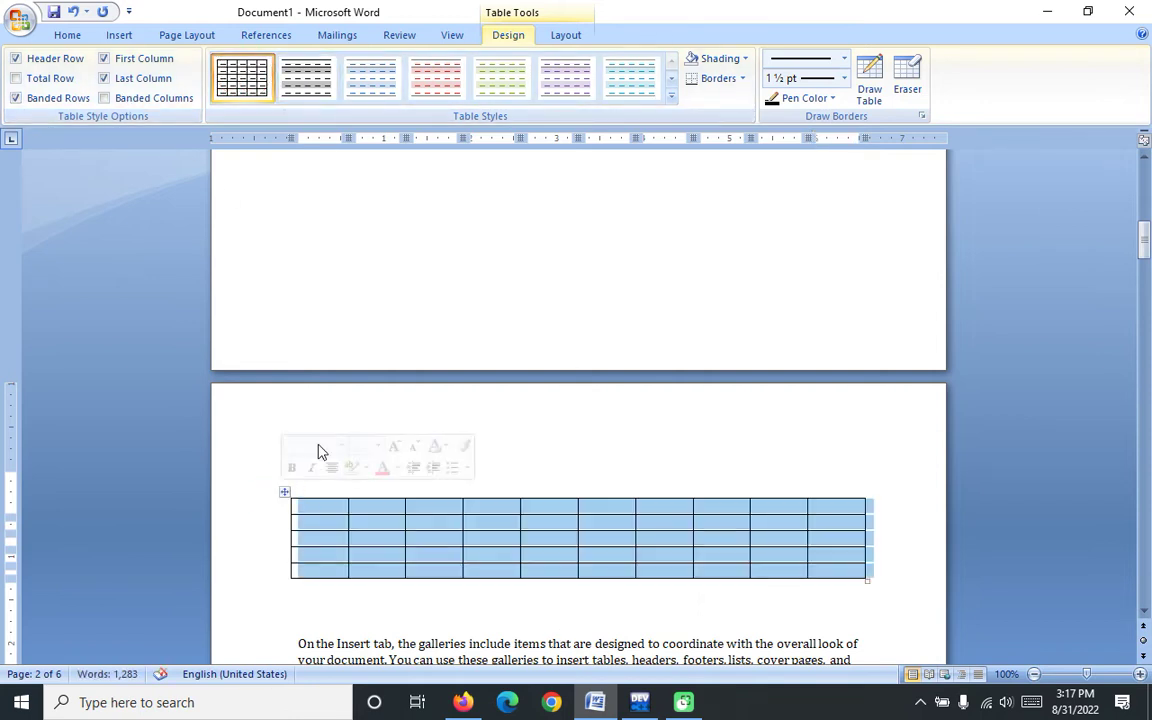
click(365, 75)
click(428, 82)
click(501, 82)
click(575, 84)
click(647, 97)
click(672, 97)
click(501, 313)
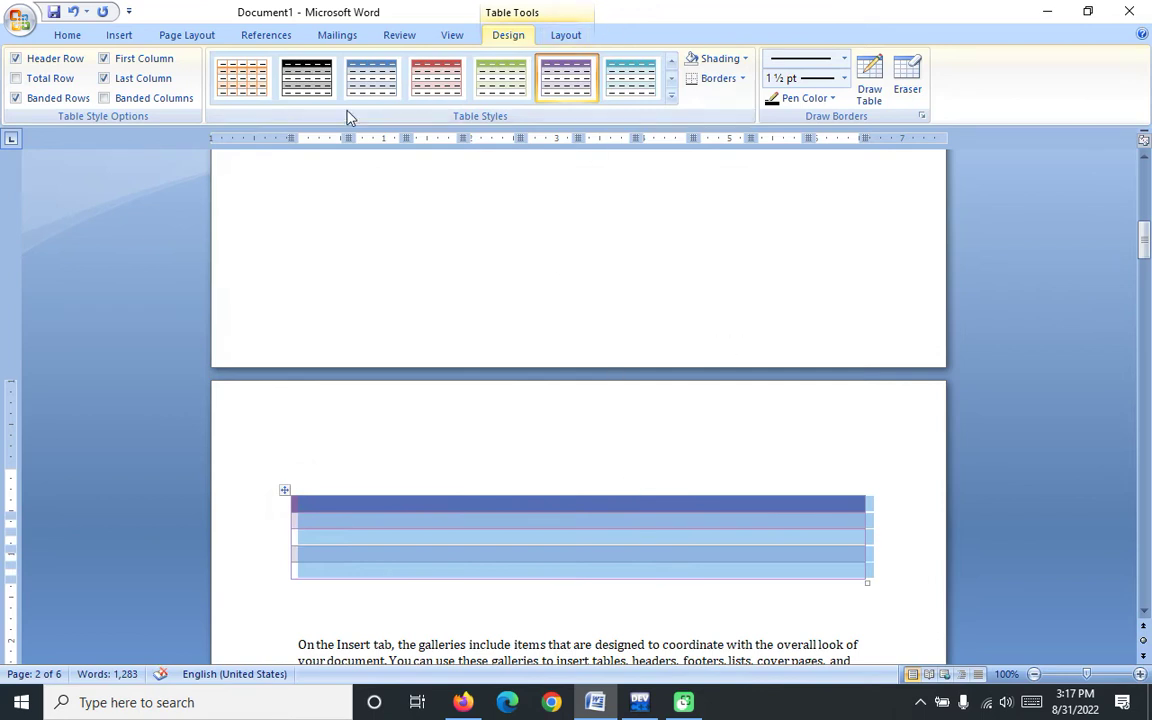
click(228, 77)
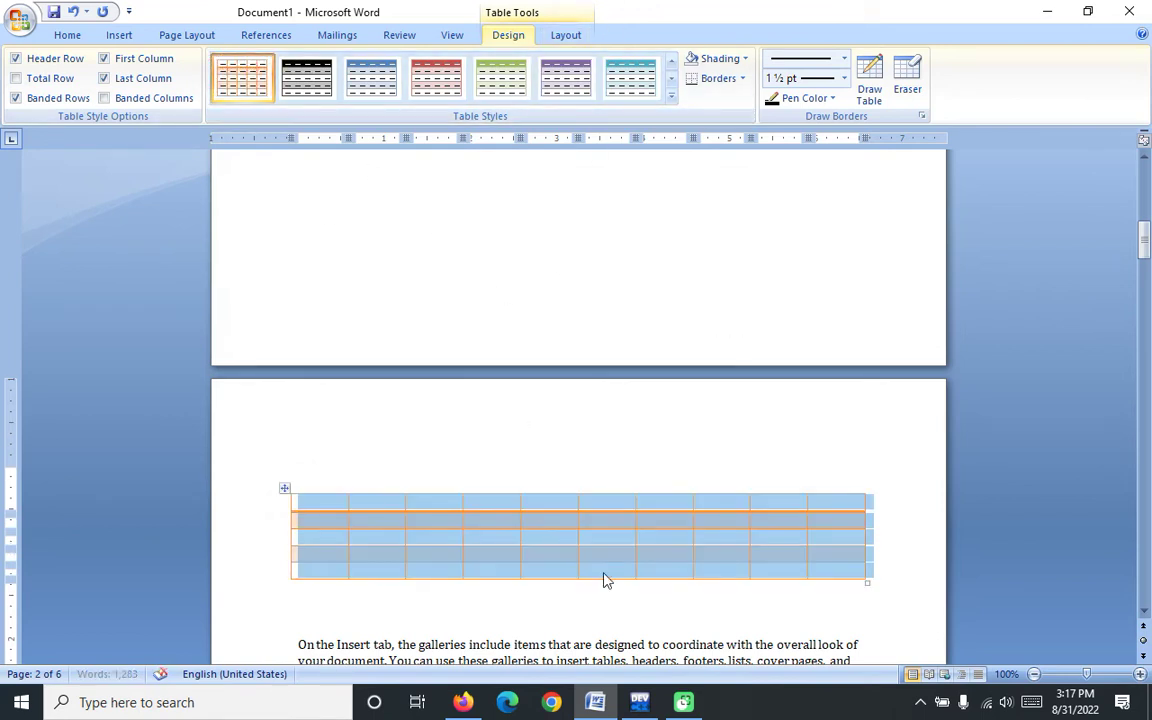
- Undo the style changes to restore the plain Table Grid borders
click(561, 531)
click(285, 490)
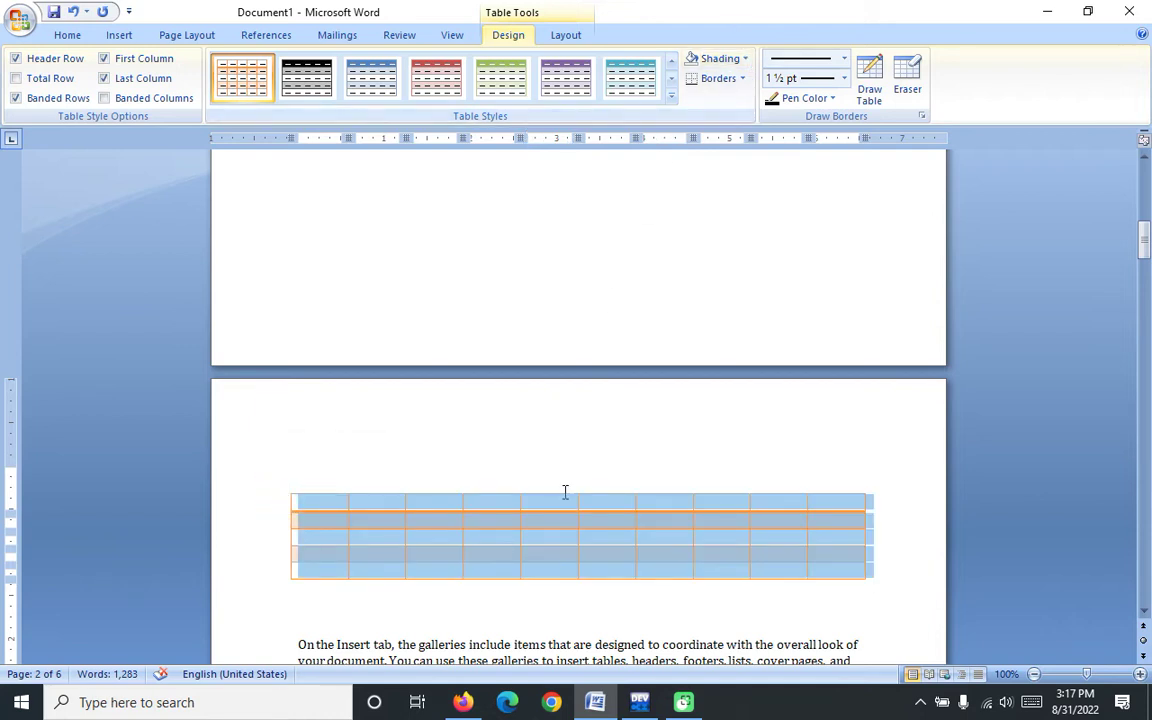
click(565, 520)
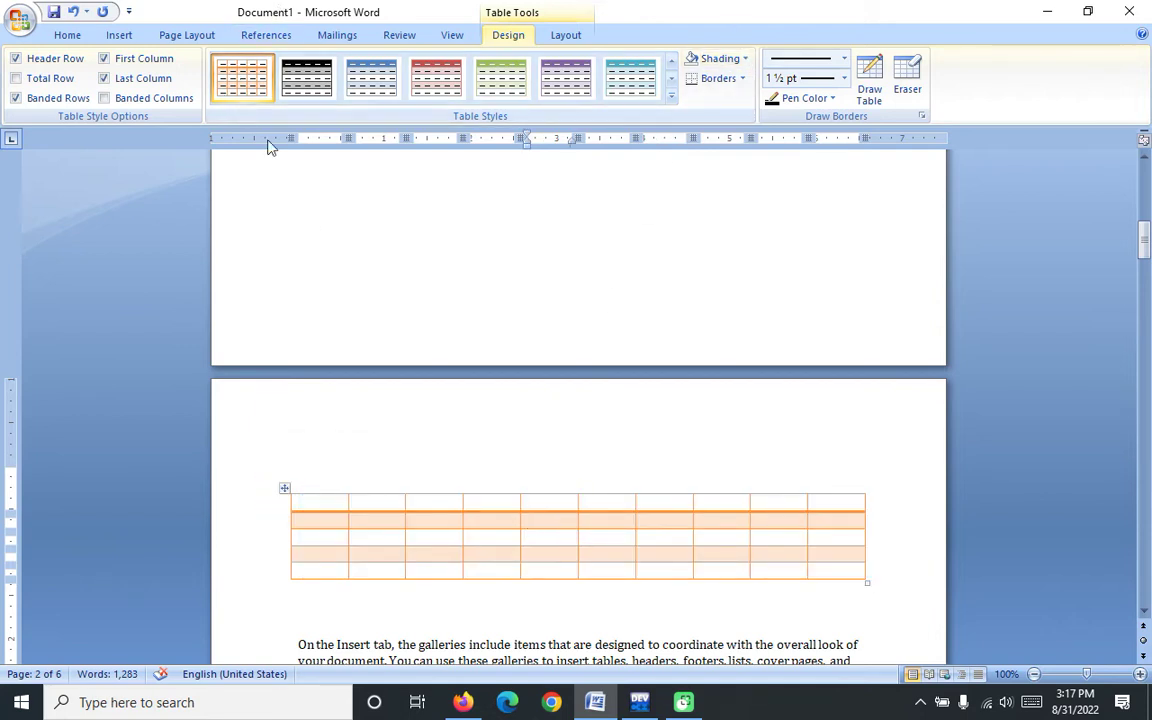
key(ctrl+z)
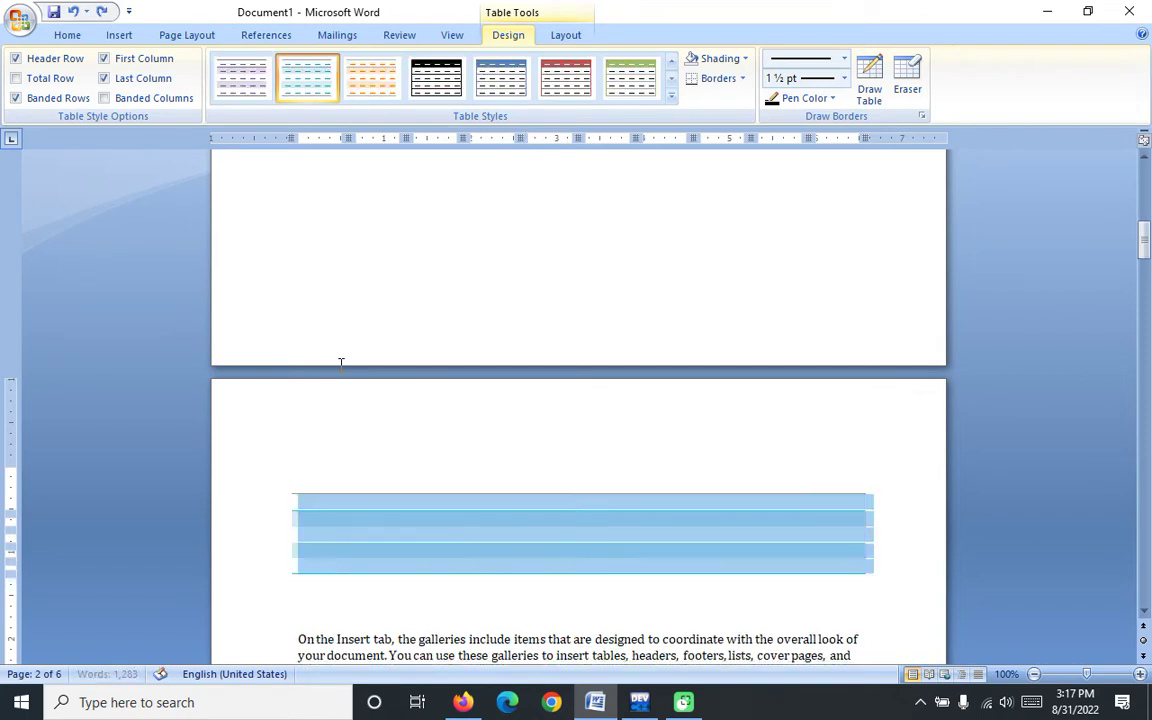
key(ctrl+z)
key(ctrl+z)
key(ctrl+z)
key(ctrl+z)
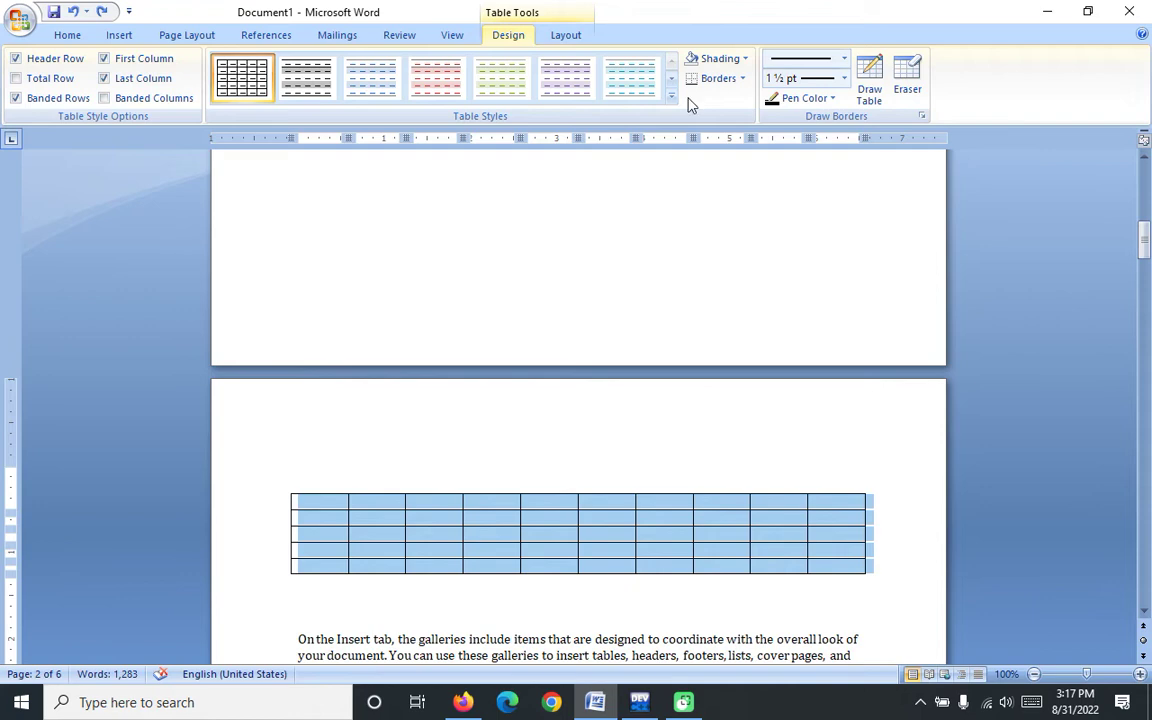
- Shade the four cells of the table's top row grey
click(564, 472)
drag(556, 507, 735, 507)
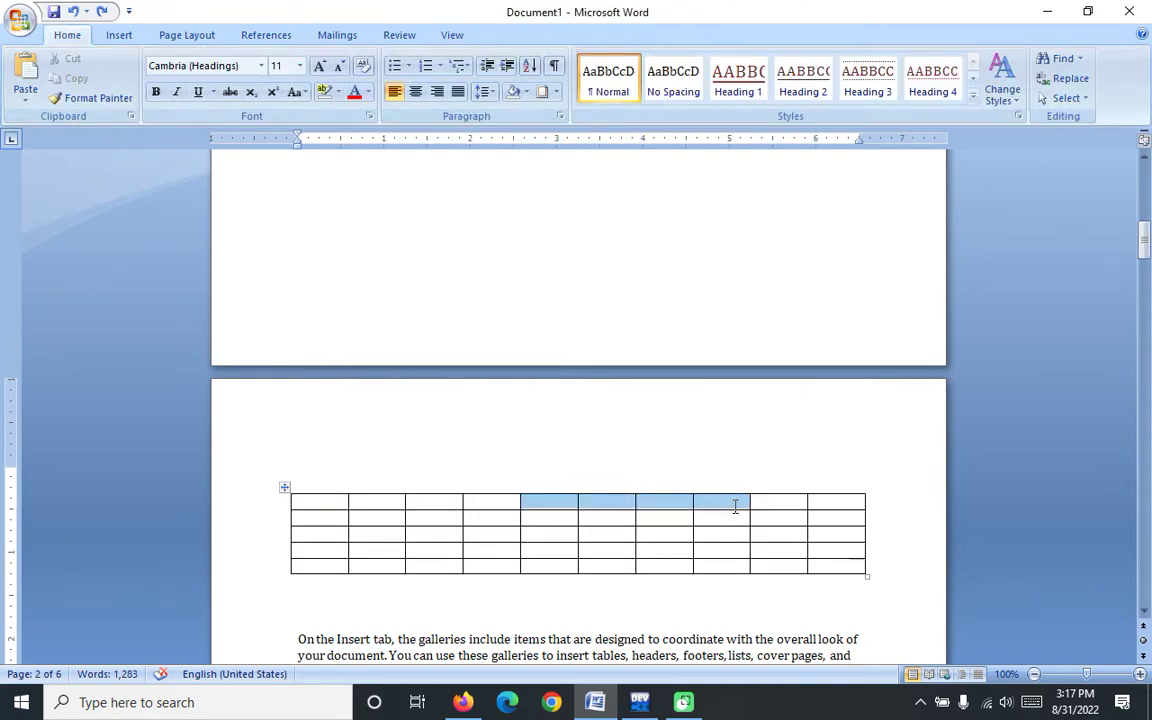
click(744, 58)
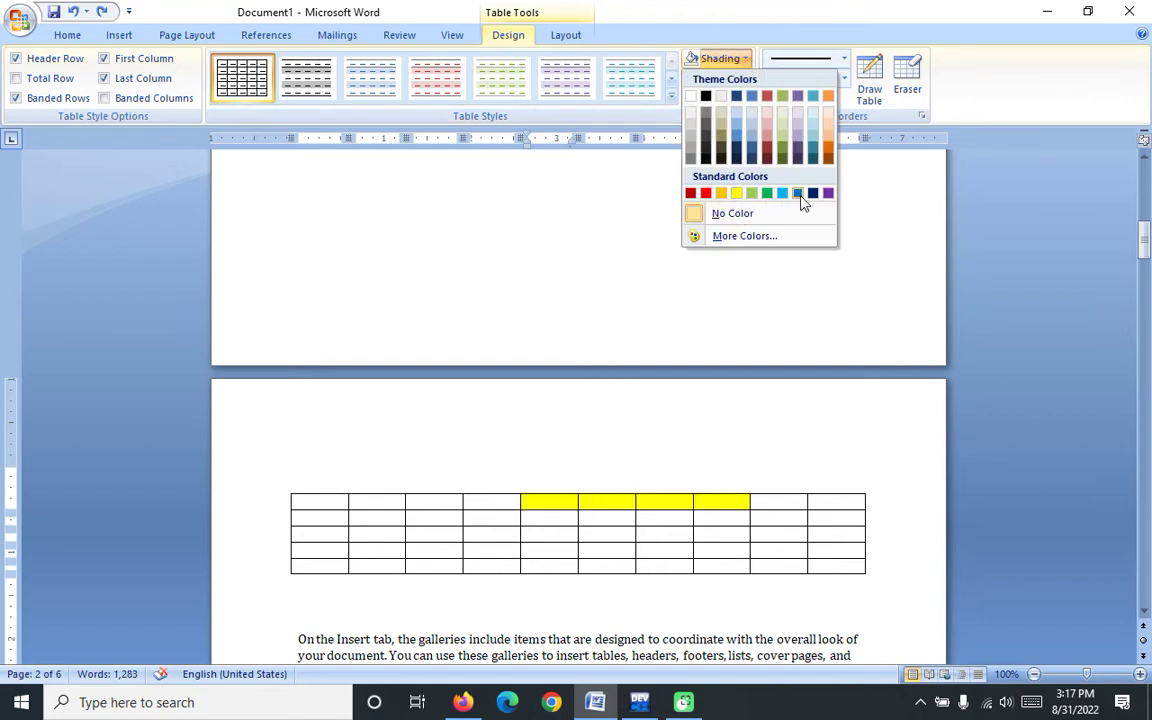
click(696, 148)
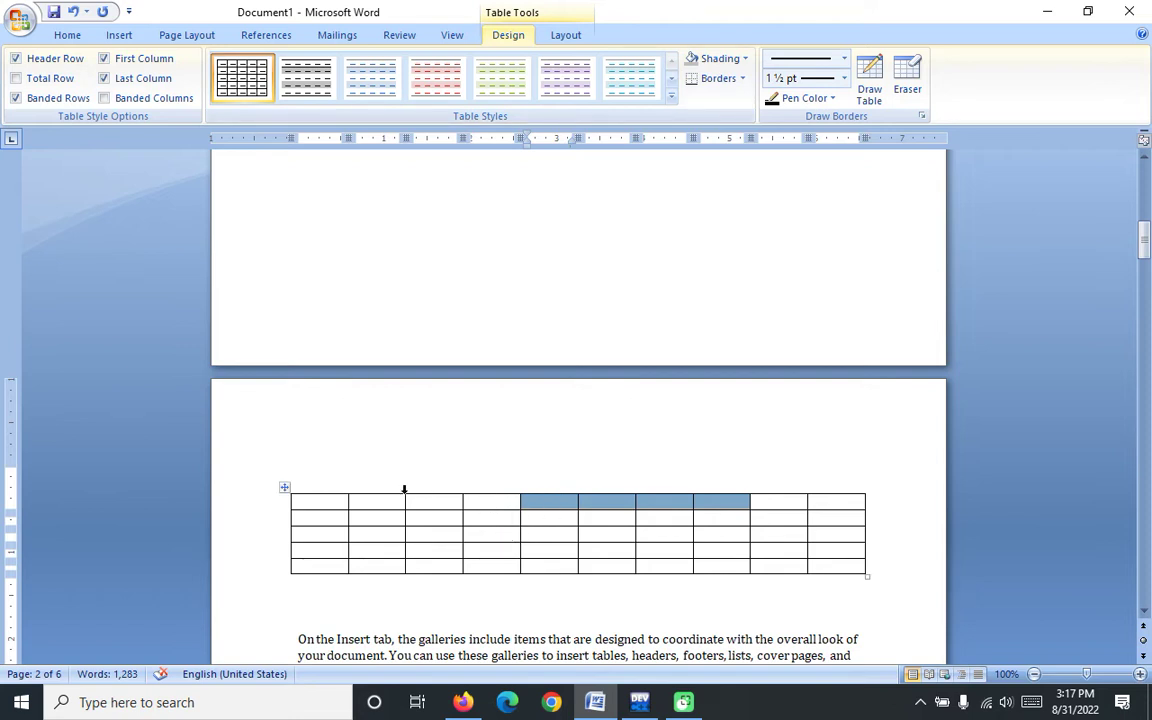
- Remove all borders from the top row and give the second row all borders
drag(336, 498, 832, 508)
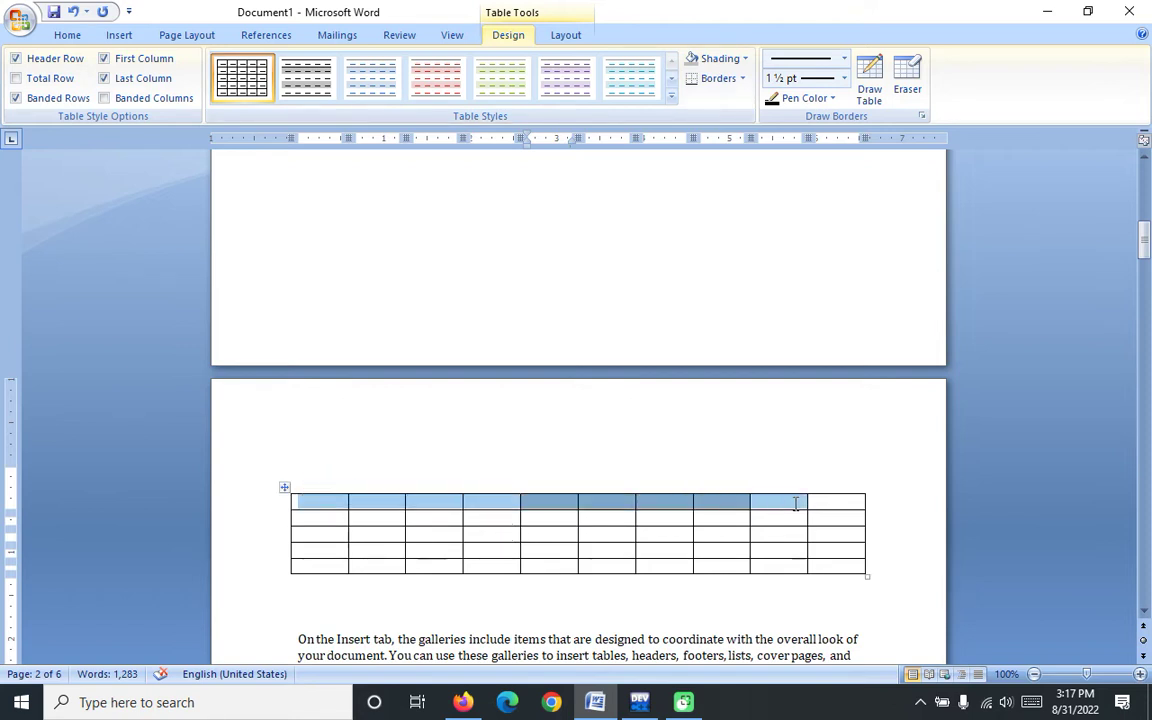
click(742, 79)
click(730, 181)
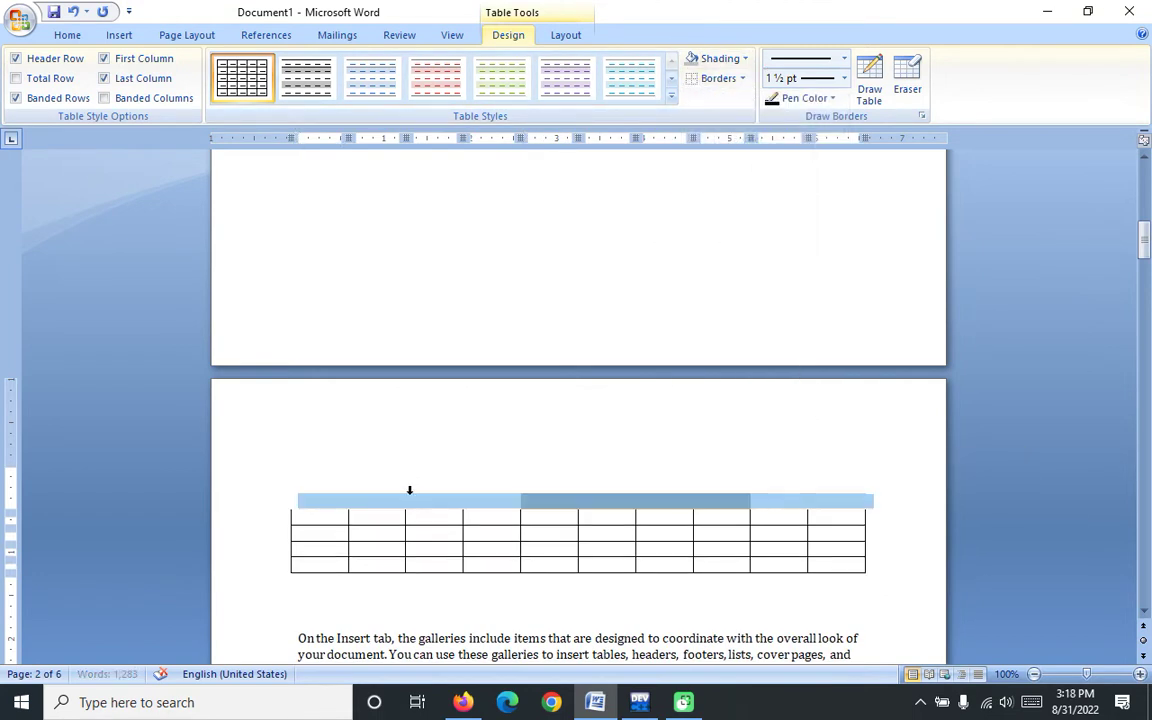
drag(330, 513, 817, 522)
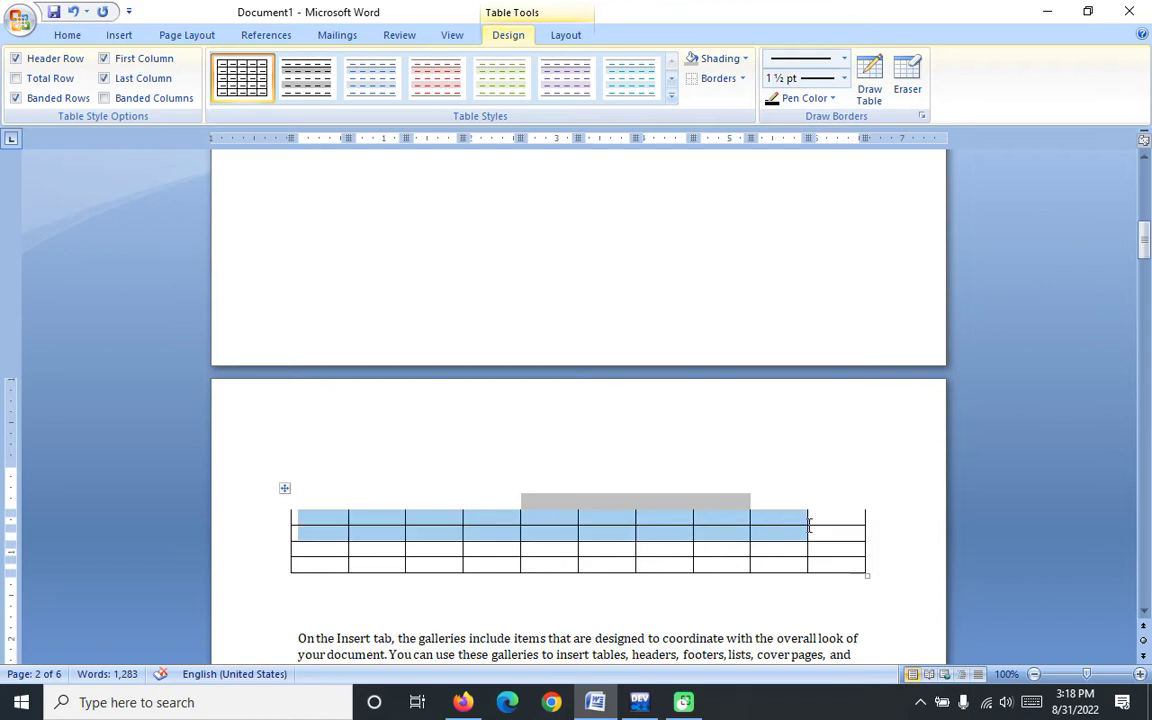
click(742, 79)
click(744, 205)
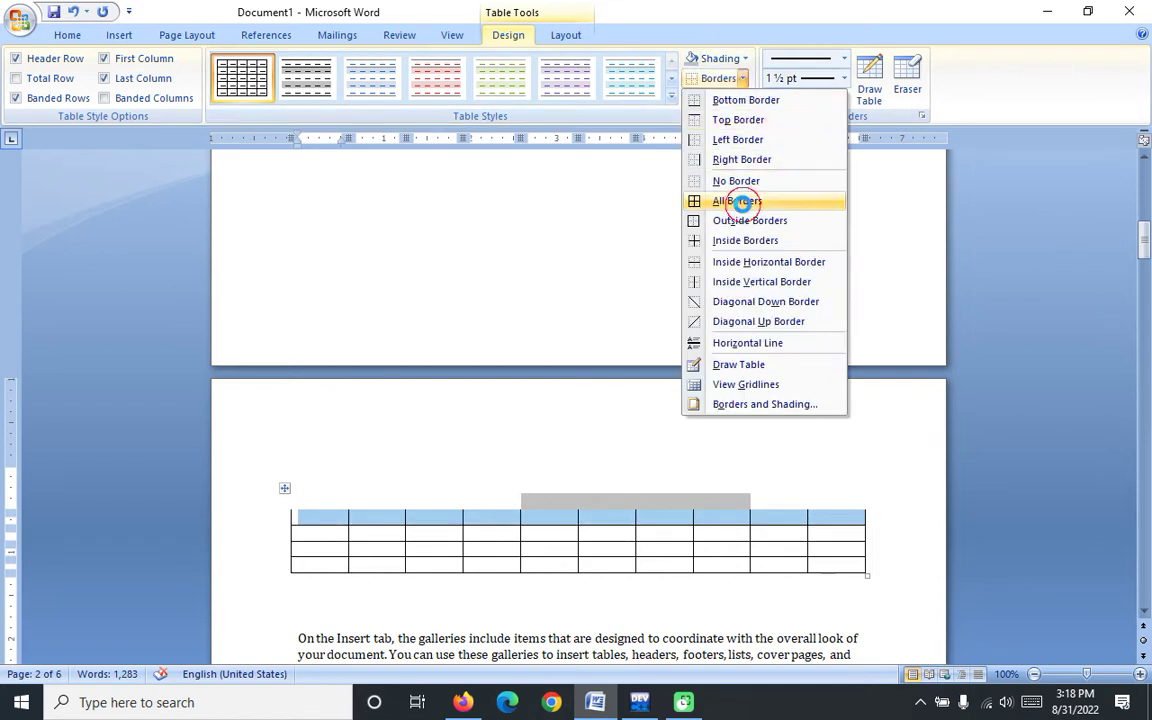
click(487, 550)
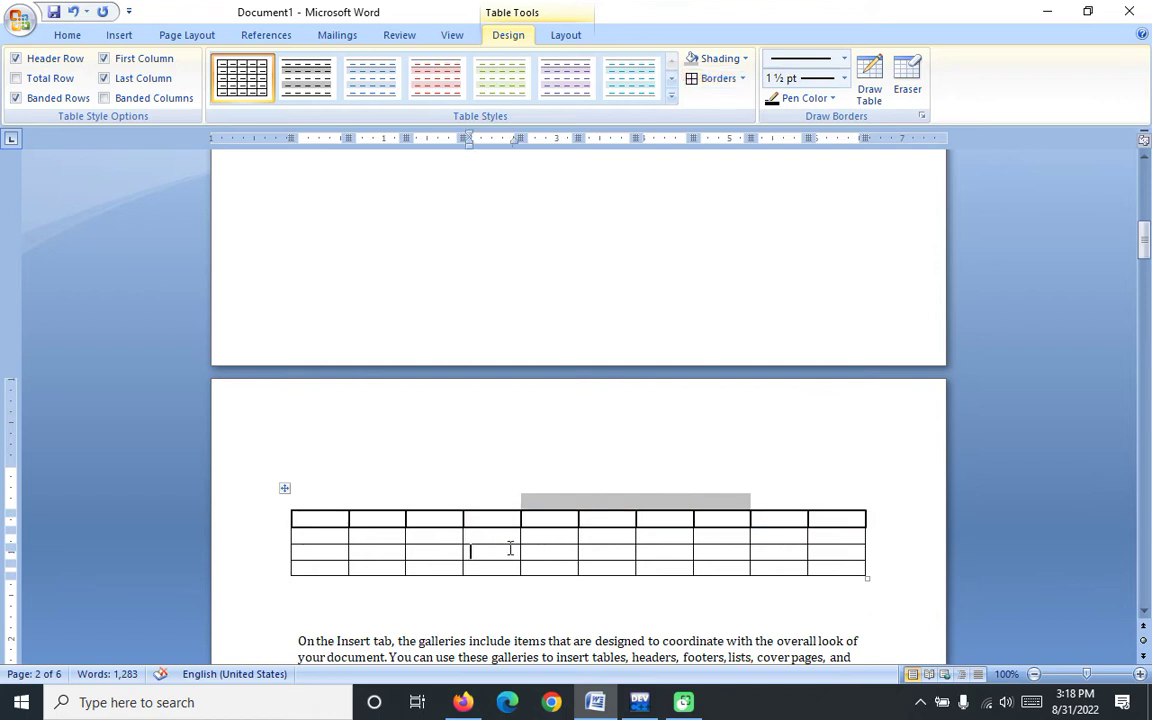
- Remove the borders from the lower cells of columns 4 and 5
drag(490, 541, 558, 566)
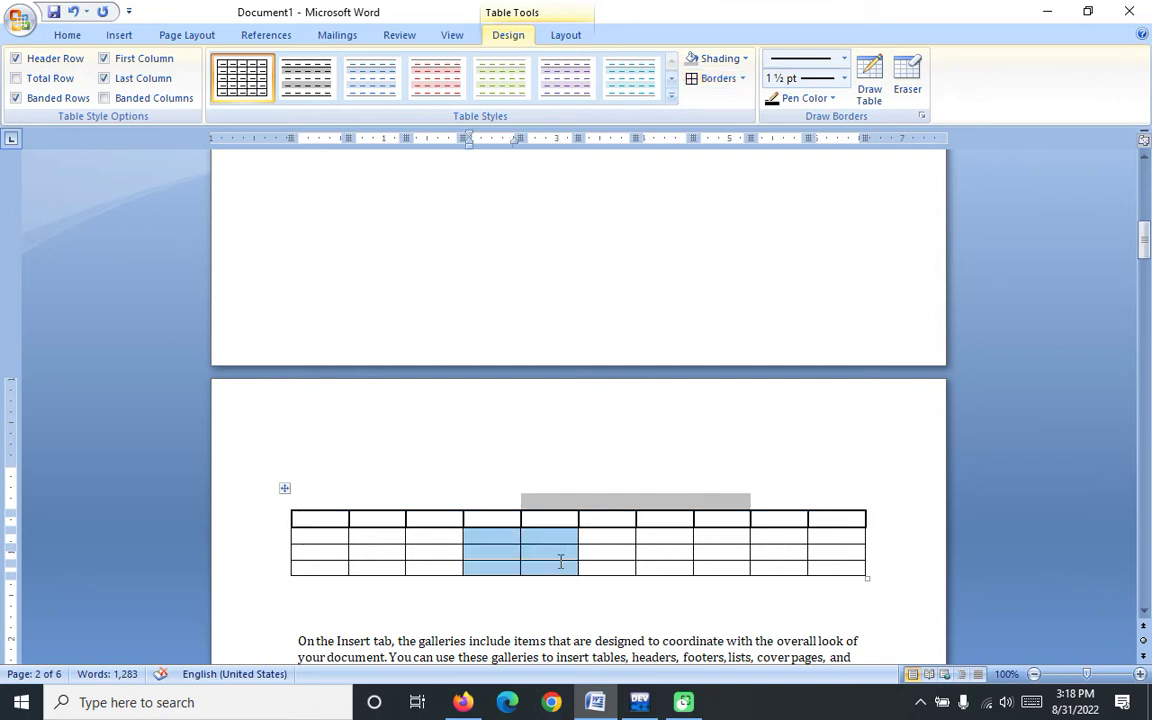
click(743, 78)
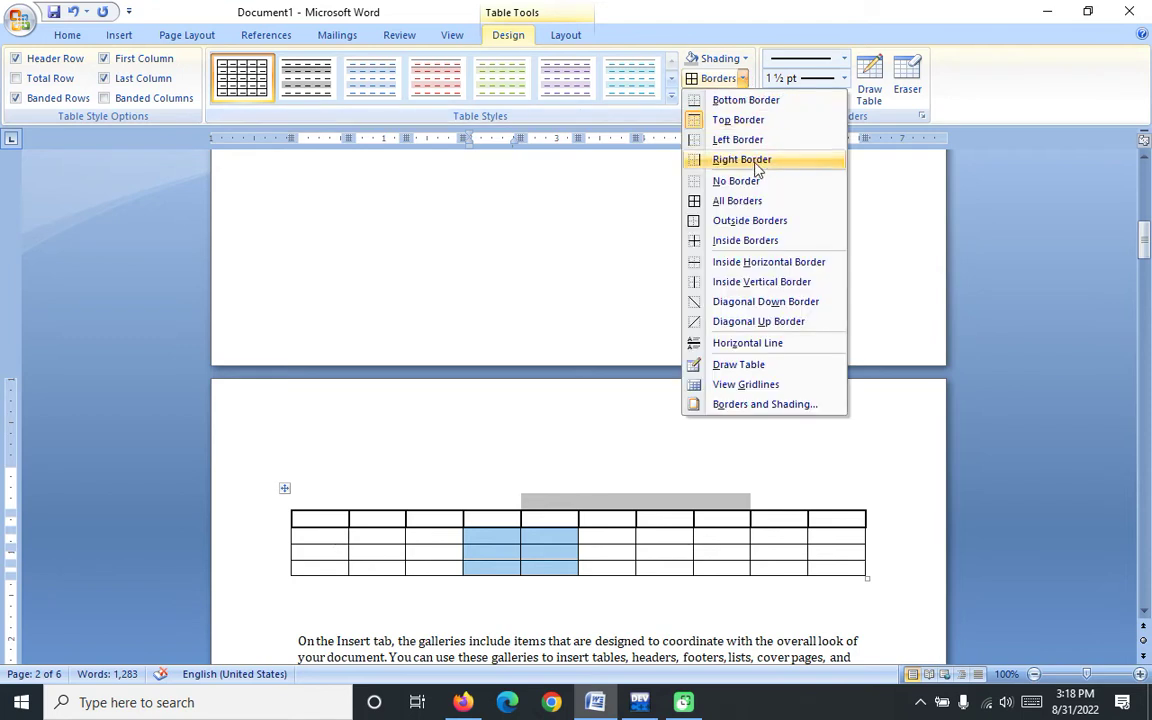
click(750, 182)
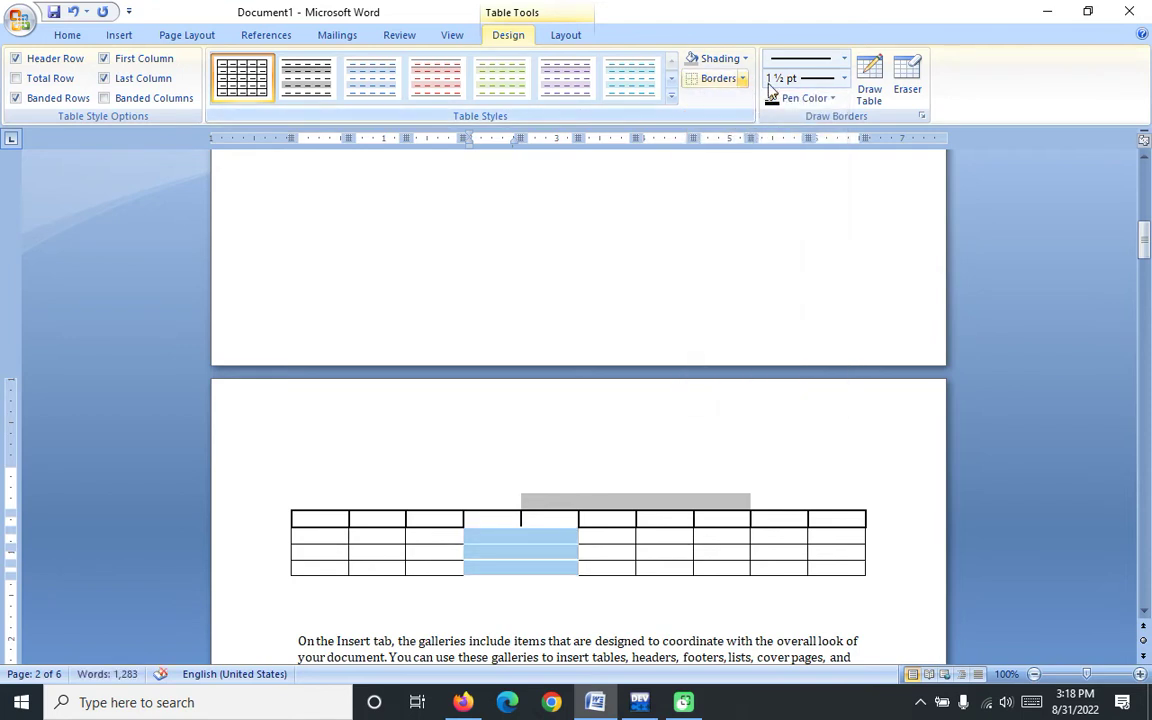
- Give those column 4–5 cells dotted ½ pt borders
click(844, 78)
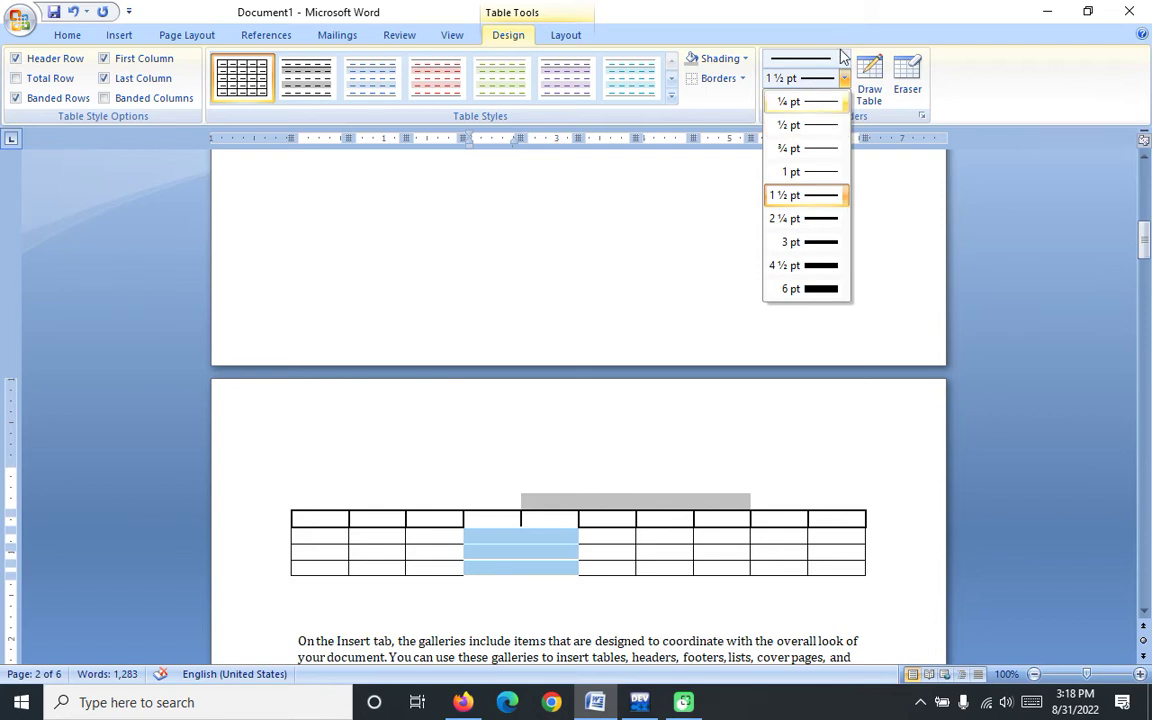
click(843, 60)
click(825, 134)
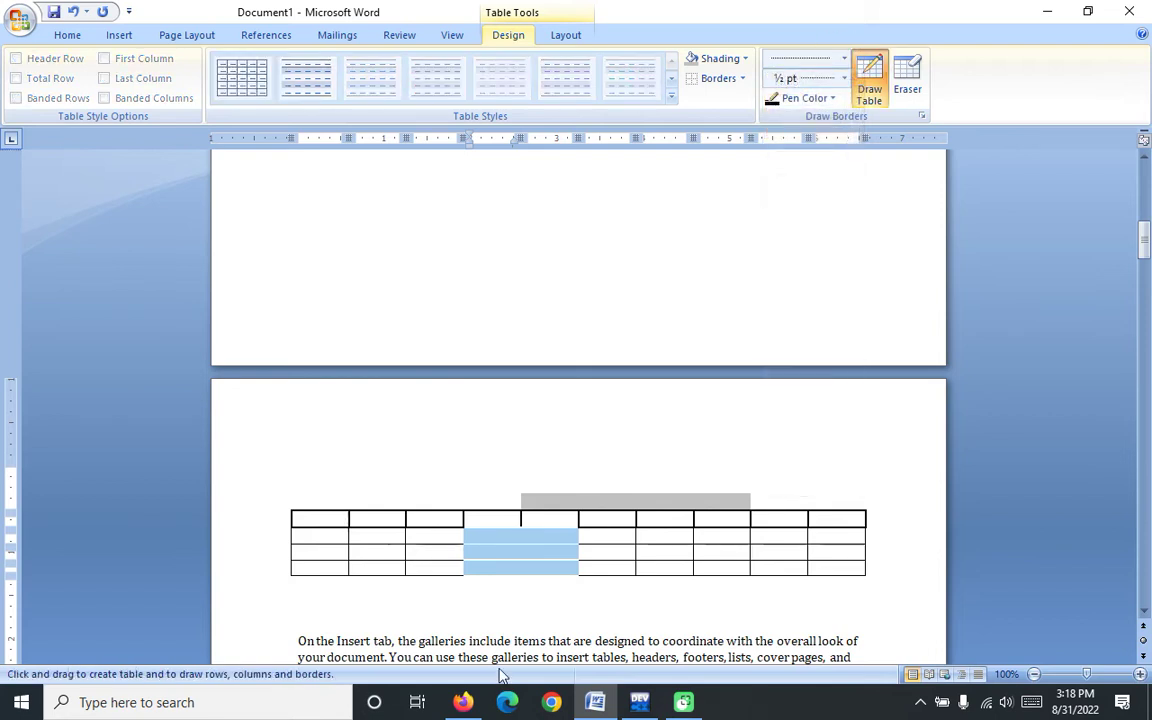
click(742, 79)
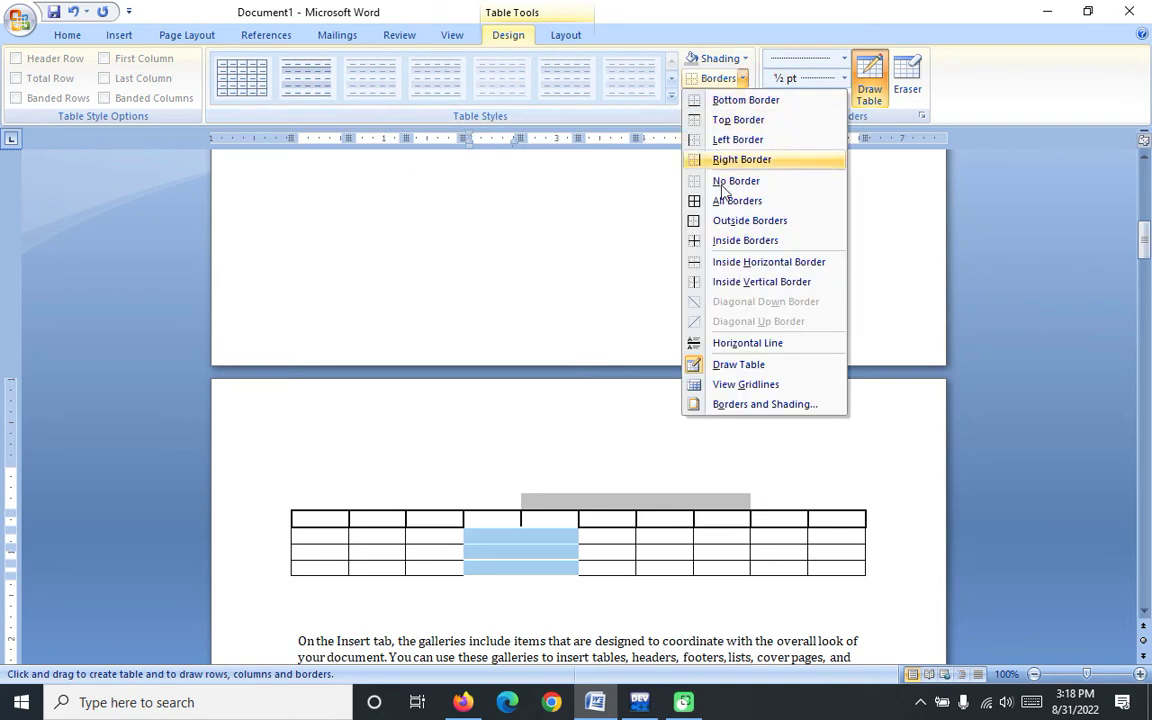
click(735, 200)
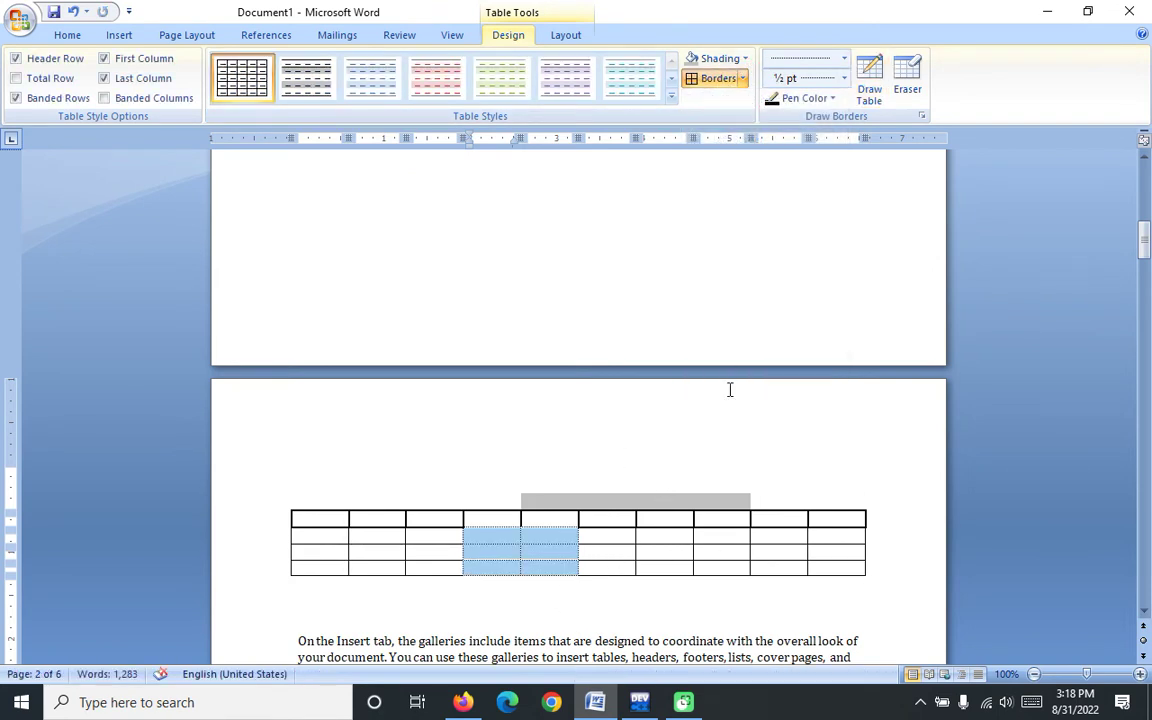
click(697, 439)
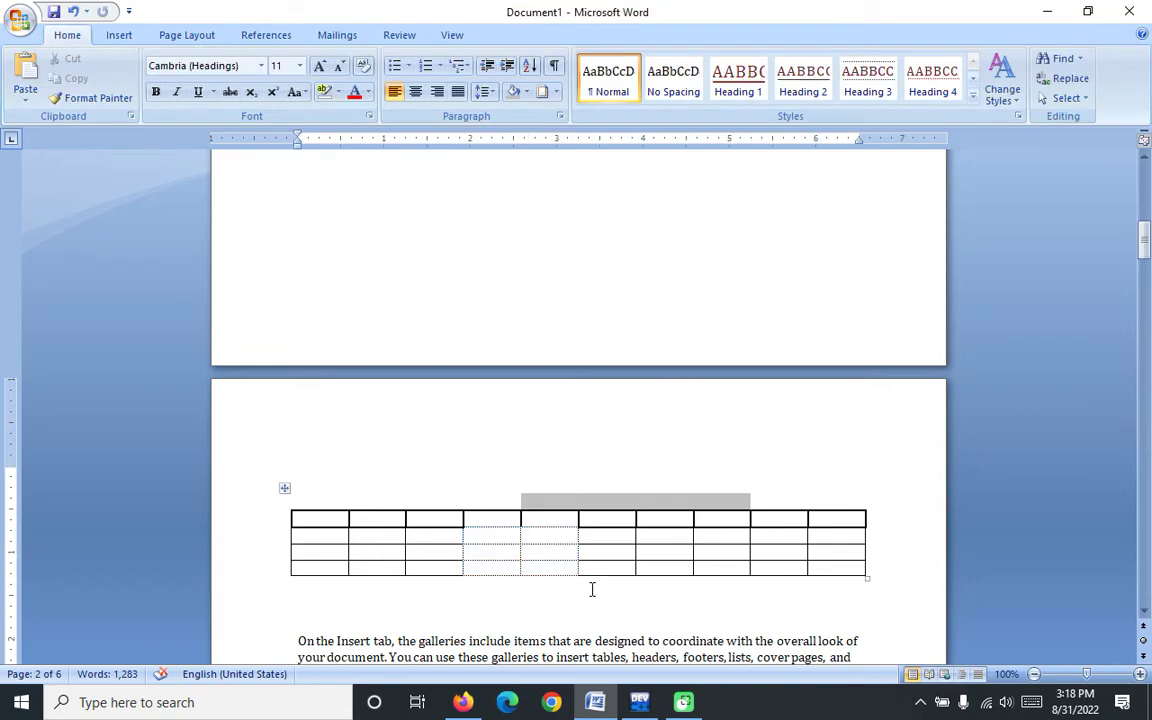
click(624, 553)
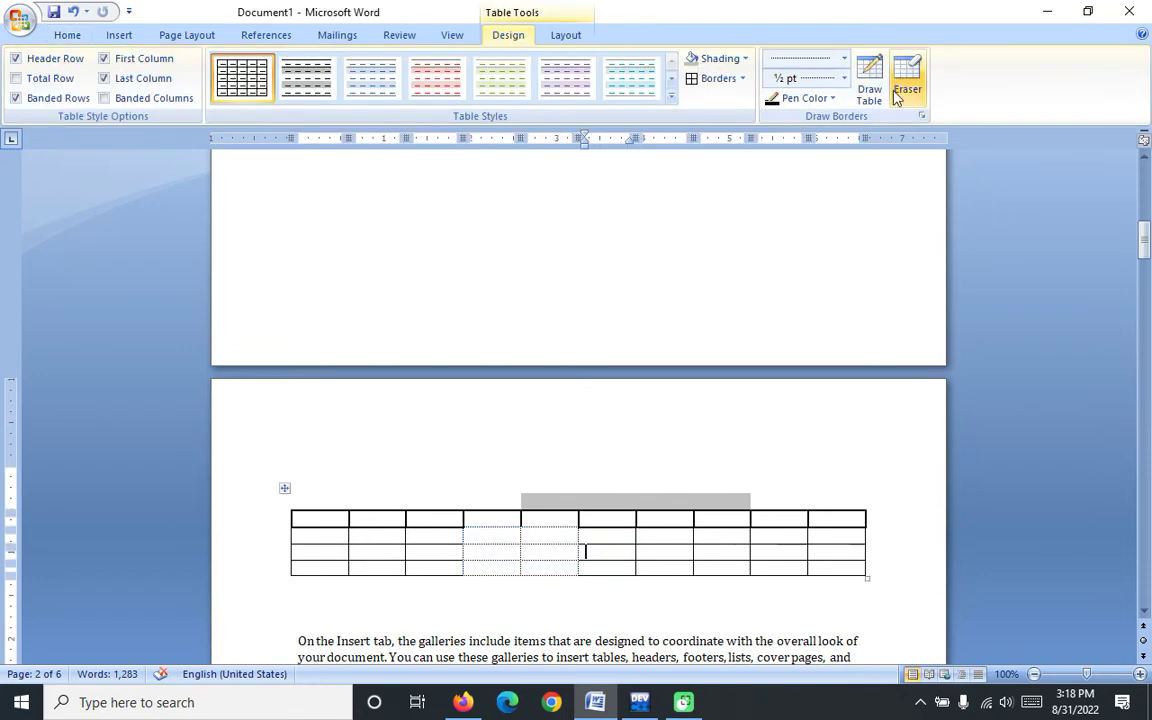
scroll(762, 390, down, 10)
scroll(656, 463, up, 10)
scroll(563, 342, up, 3)
scroll(571, 355, down, 3)
scroll(571, 355, down, 3)
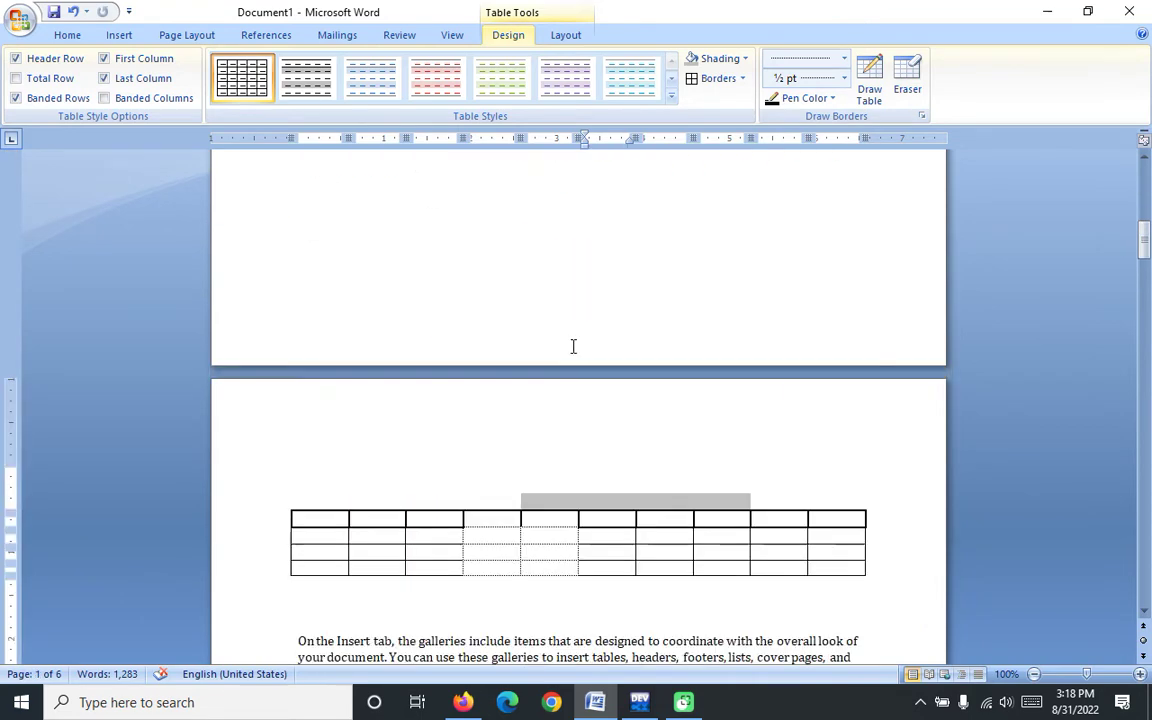
scroll(573, 345, down, 3)
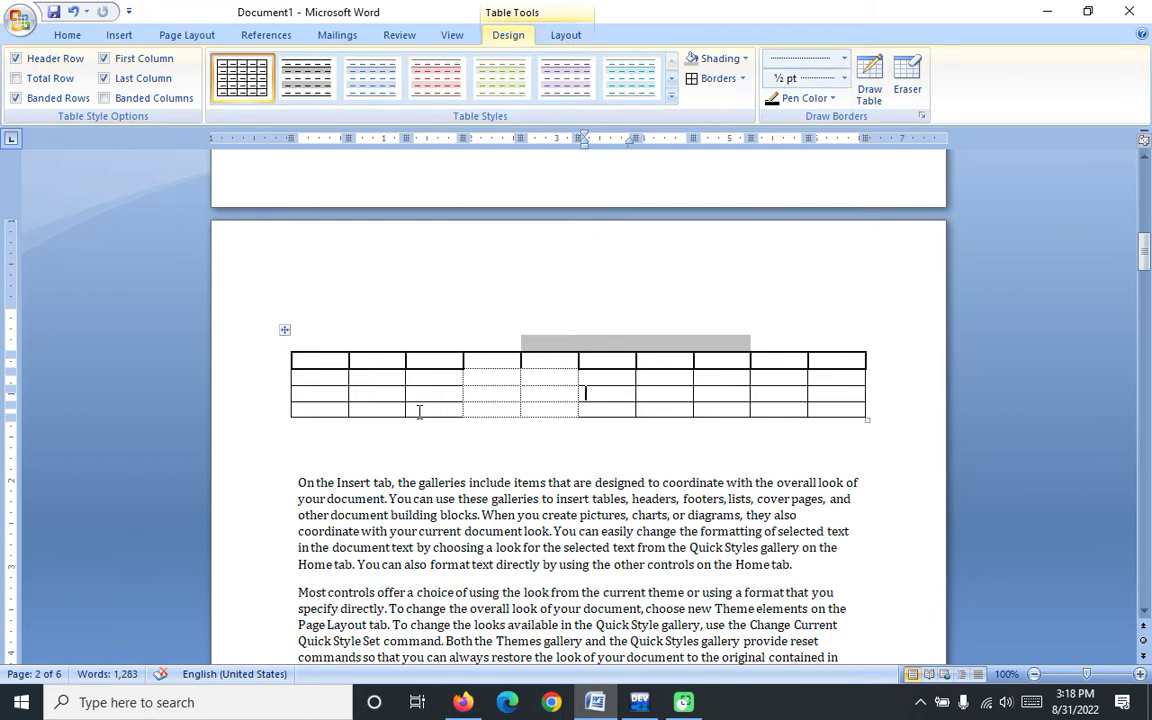
click(357, 443)
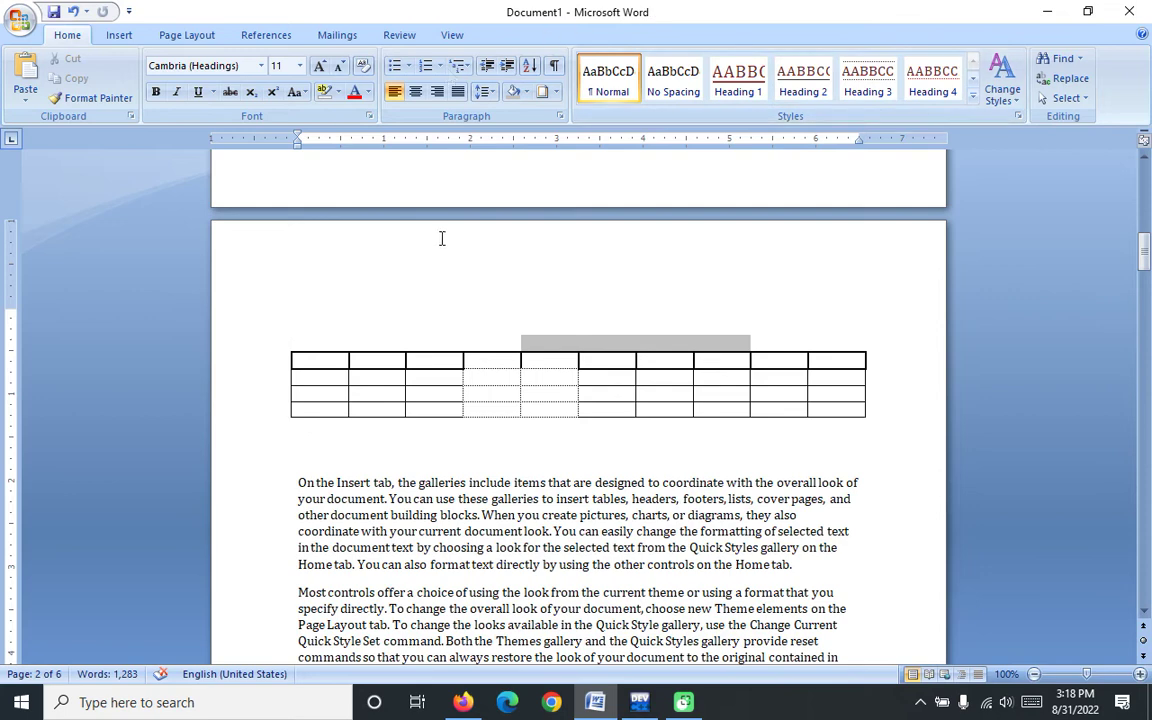
- With Draw Table, draw a new table outline below the first table and divide it into four rows
click(108, 36)
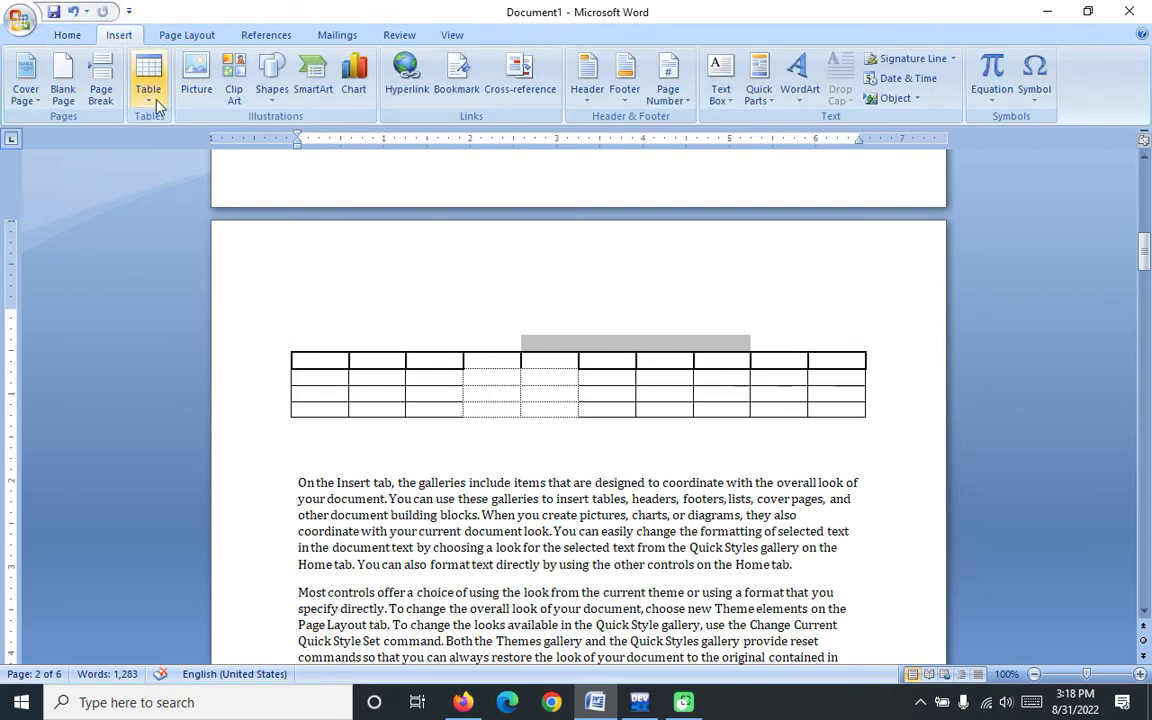
click(155, 100)
click(185, 300)
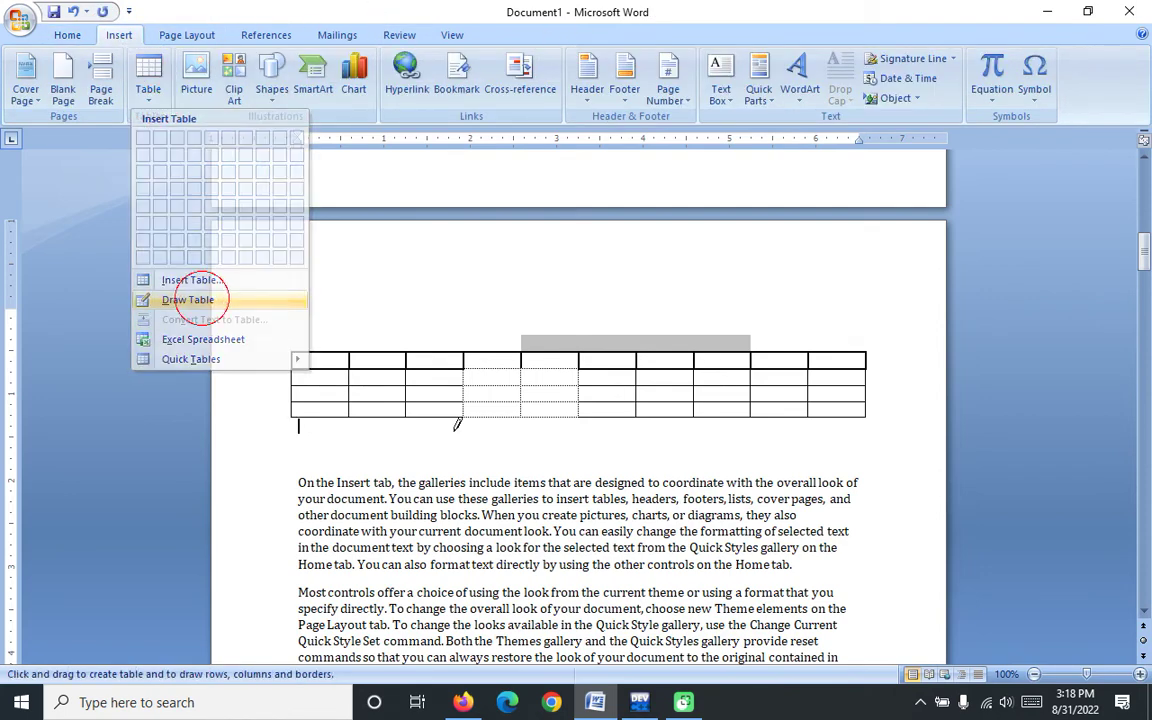
drag(301, 432, 810, 476)
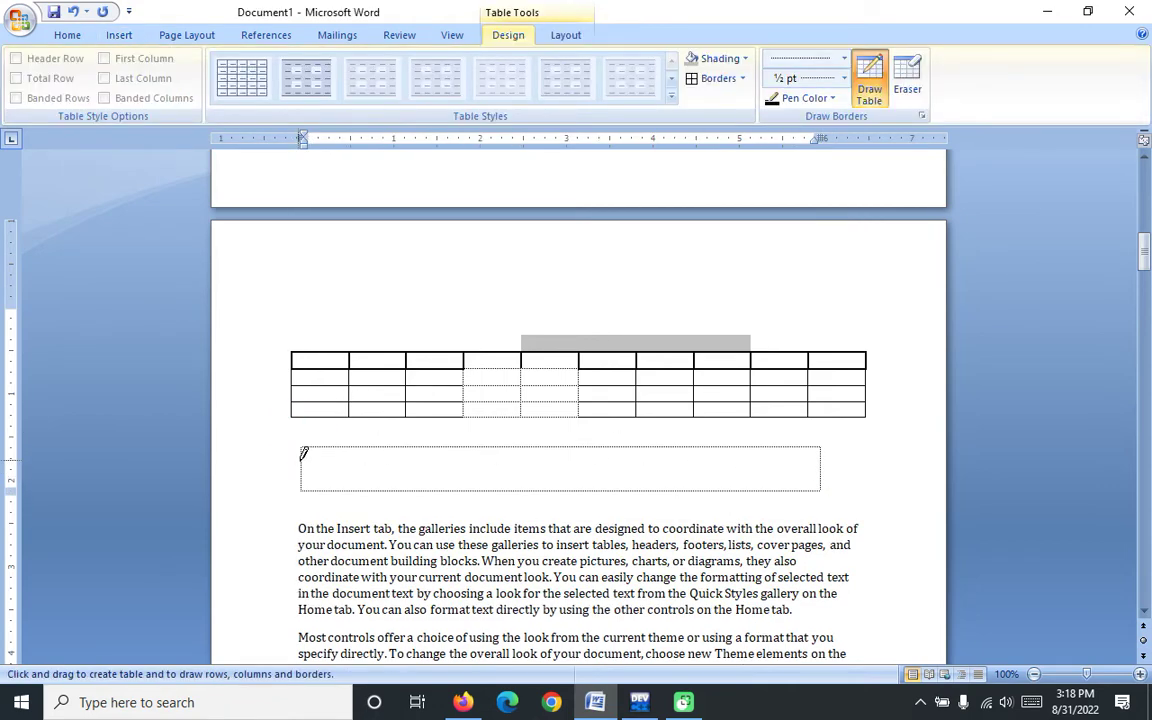
drag(303, 470, 560, 474)
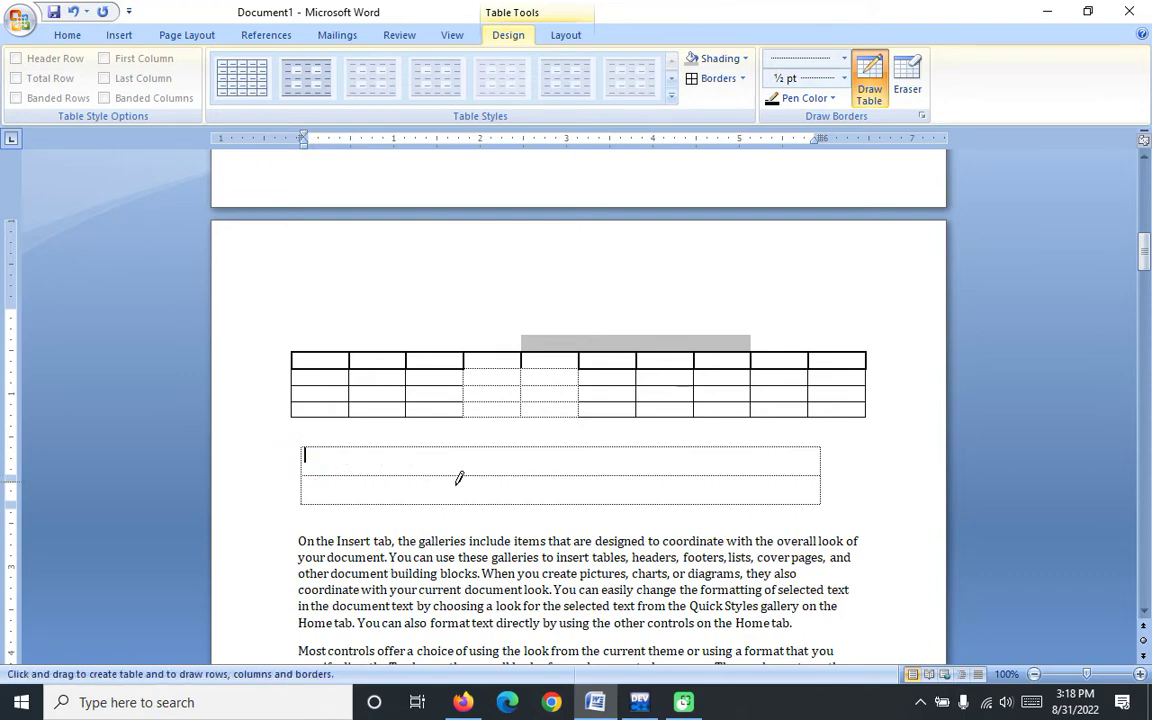
drag(303, 463, 640, 463)
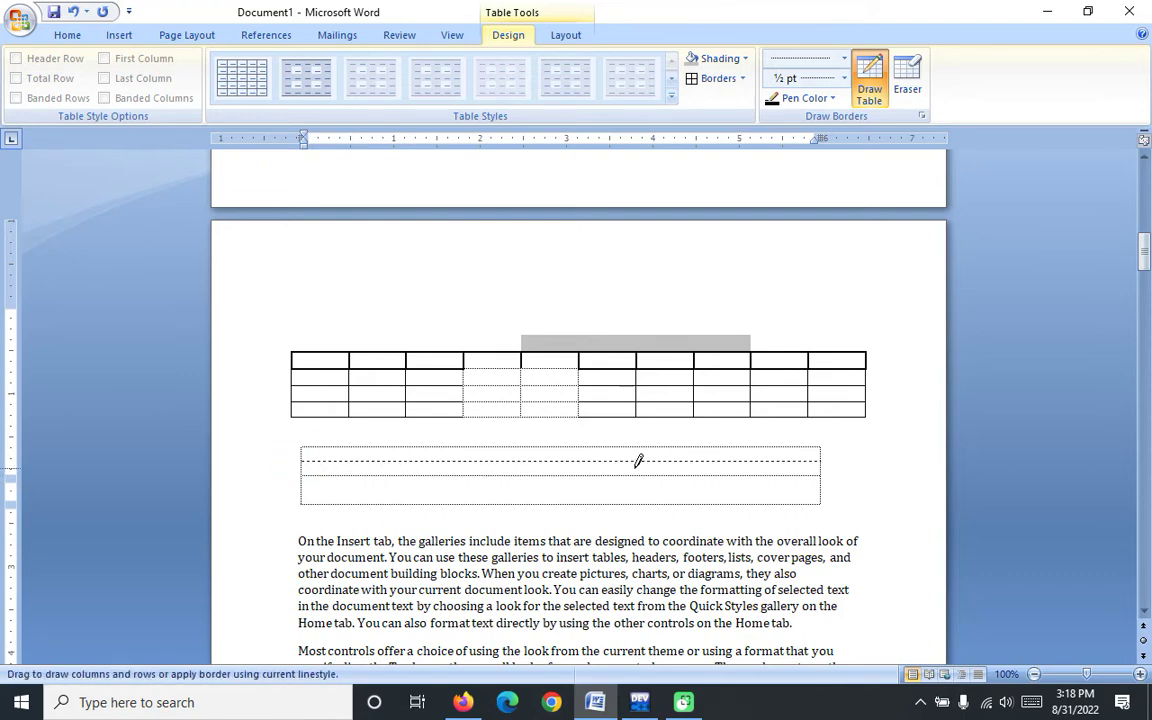
drag(304, 510, 540, 510)
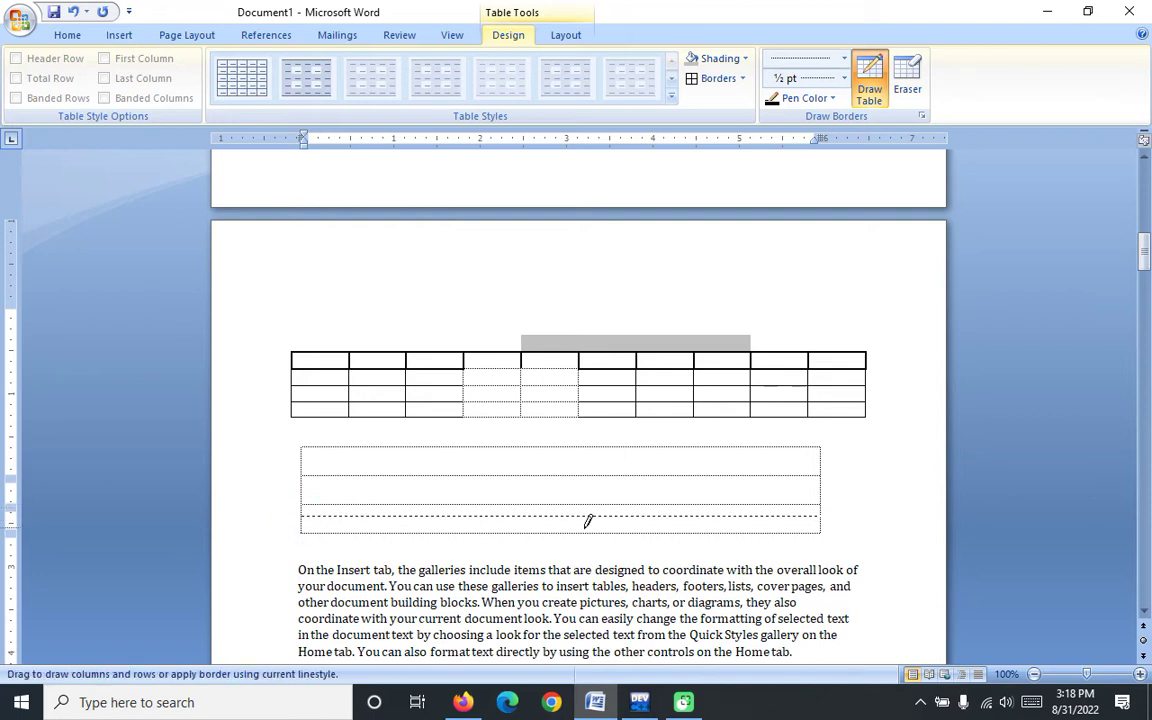
- Draw five column dividers so the new table has six uneven columns
drag(357, 558, 380, 448)
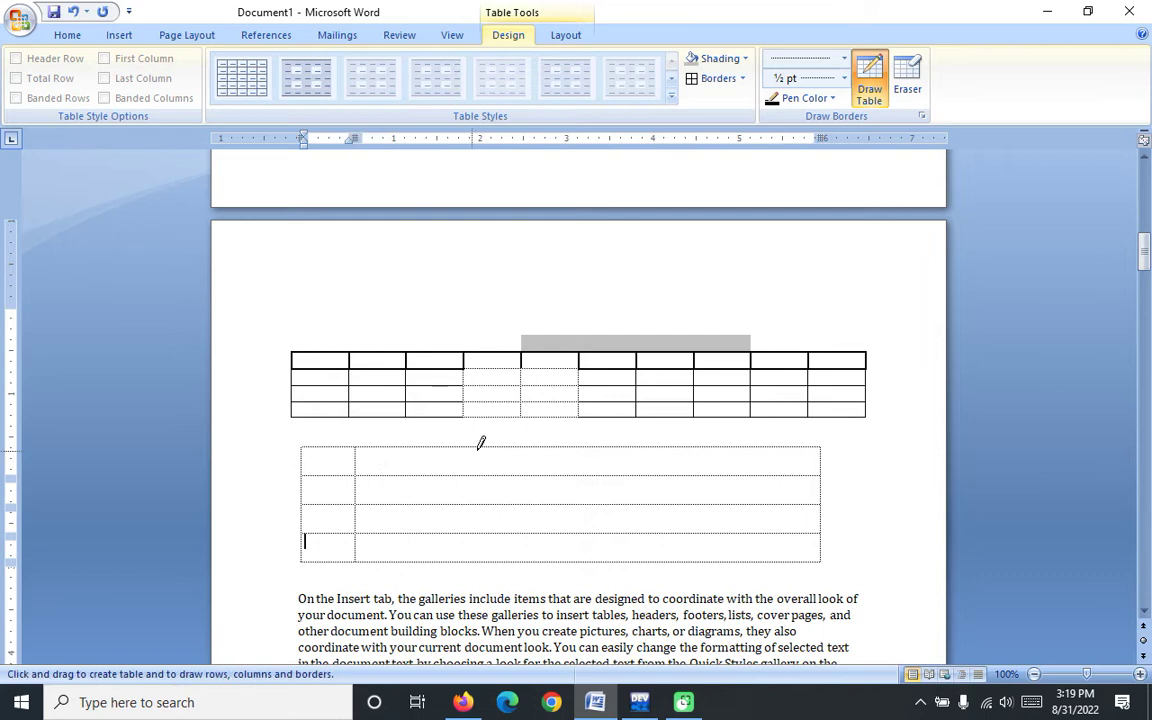
drag(476, 449, 476, 492)
drag(474, 540, 474, 556)
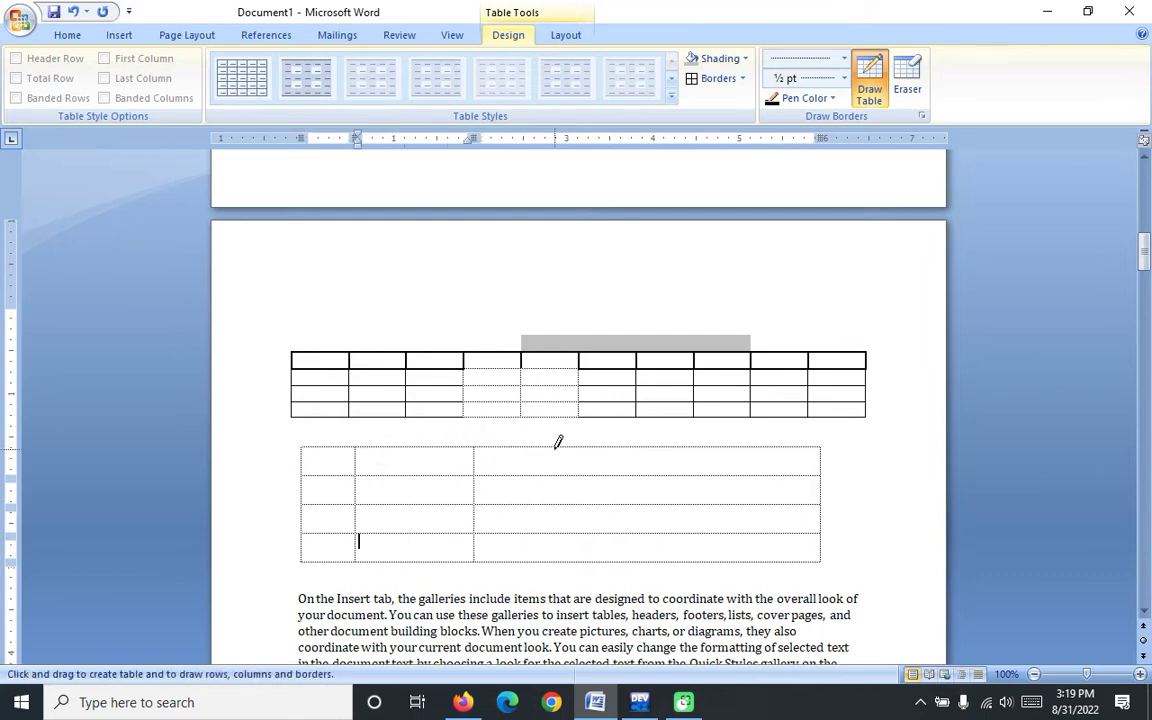
drag(559, 447, 557, 560)
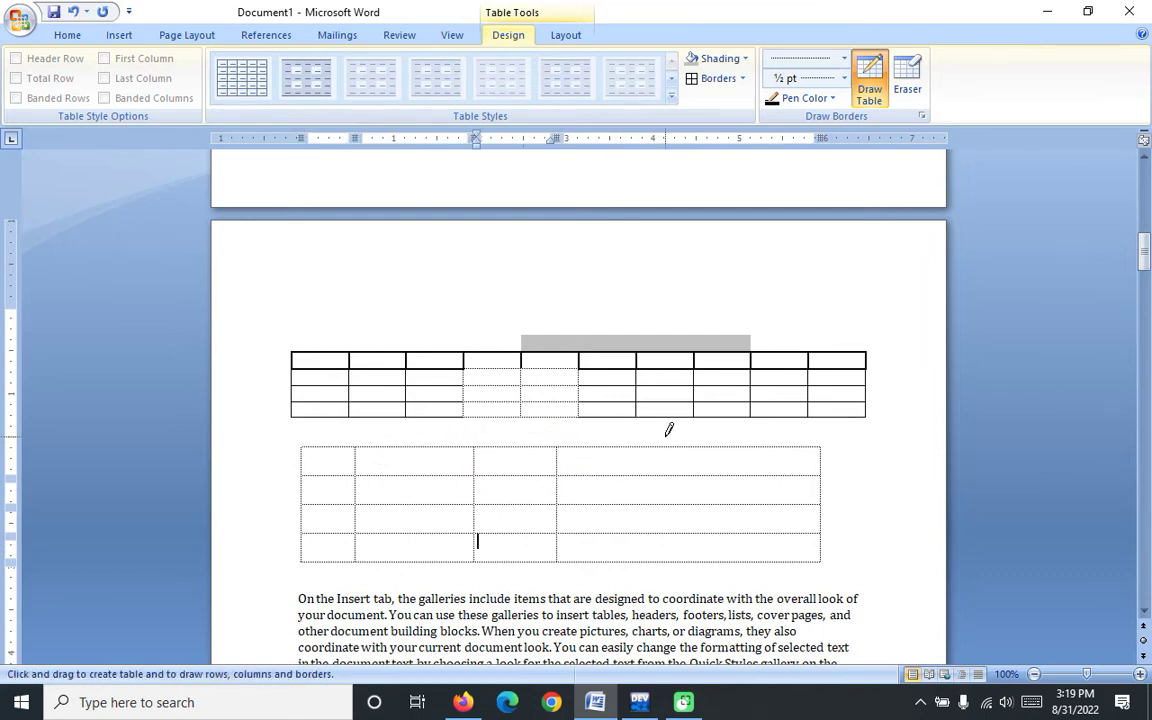
drag(666, 448, 665, 560)
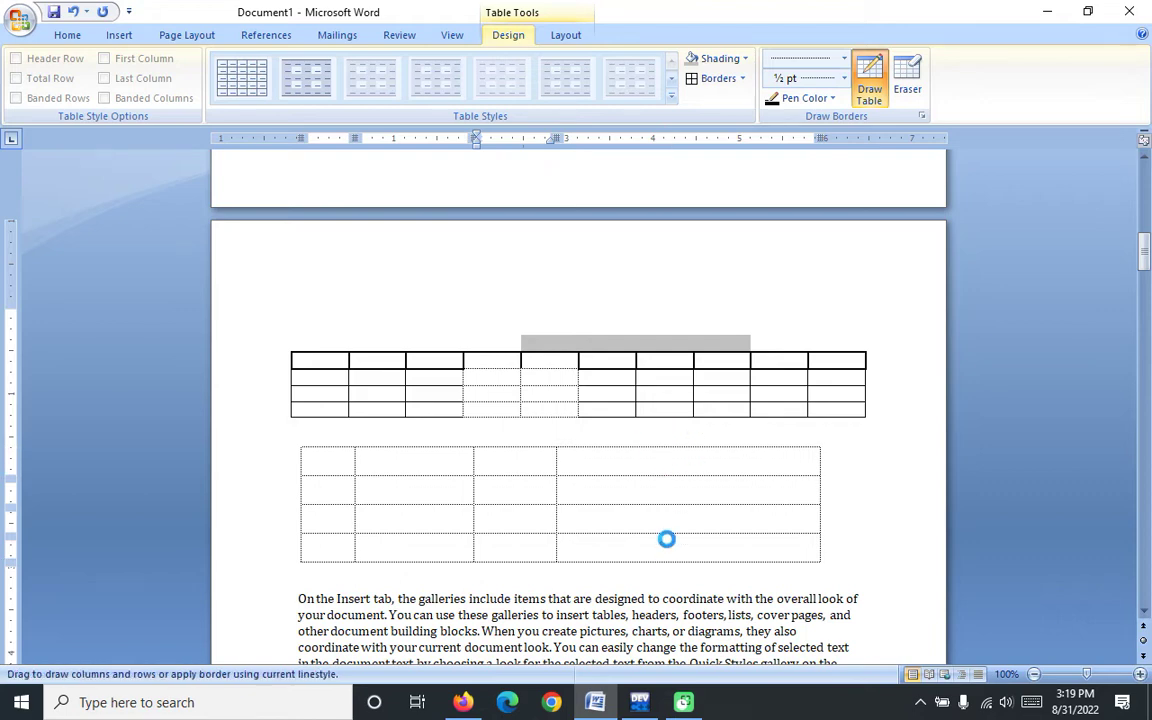
drag(751, 448, 751, 560)
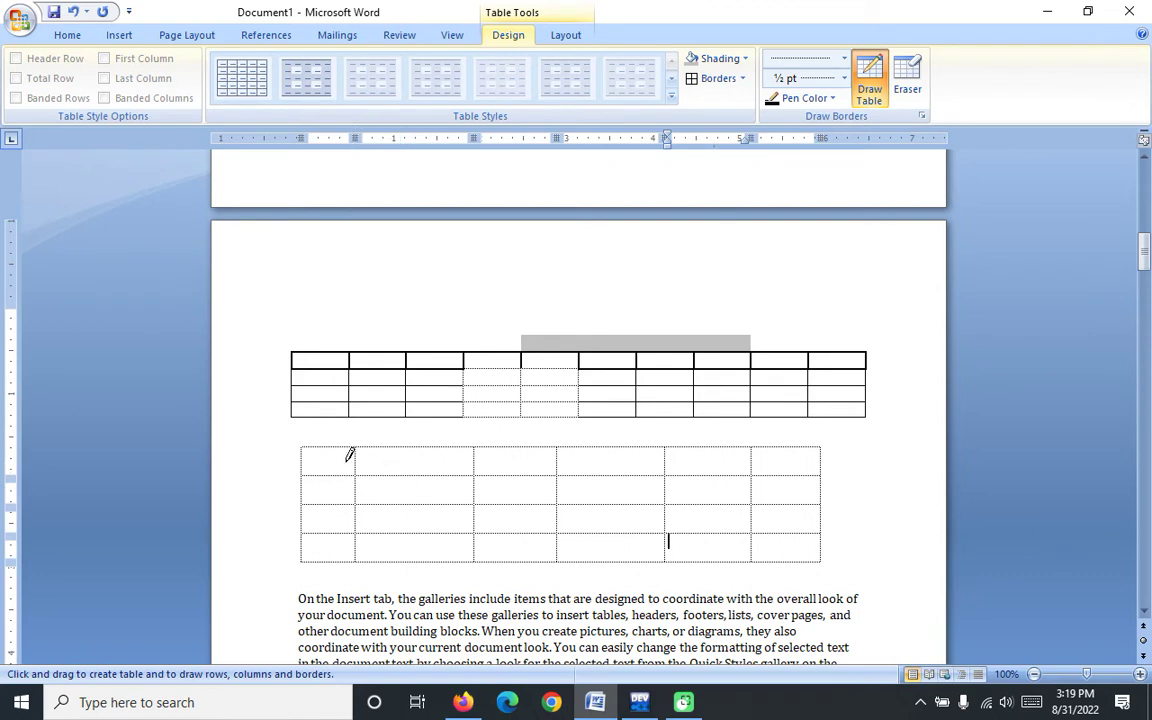
key(Escape)
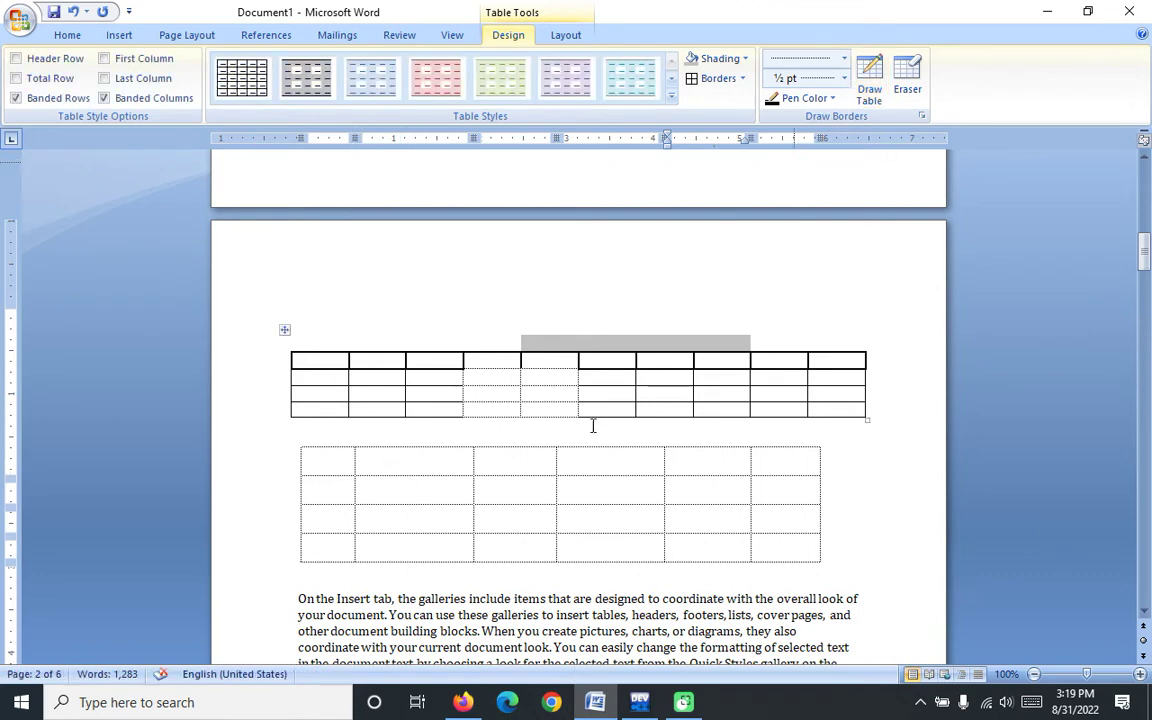
- Shift the new table's fourth column divider further left
mouse_move(345, 464)
mouse_down()
mouse_move(764, 504)
mouse_move(733, 540)
mouse_up()
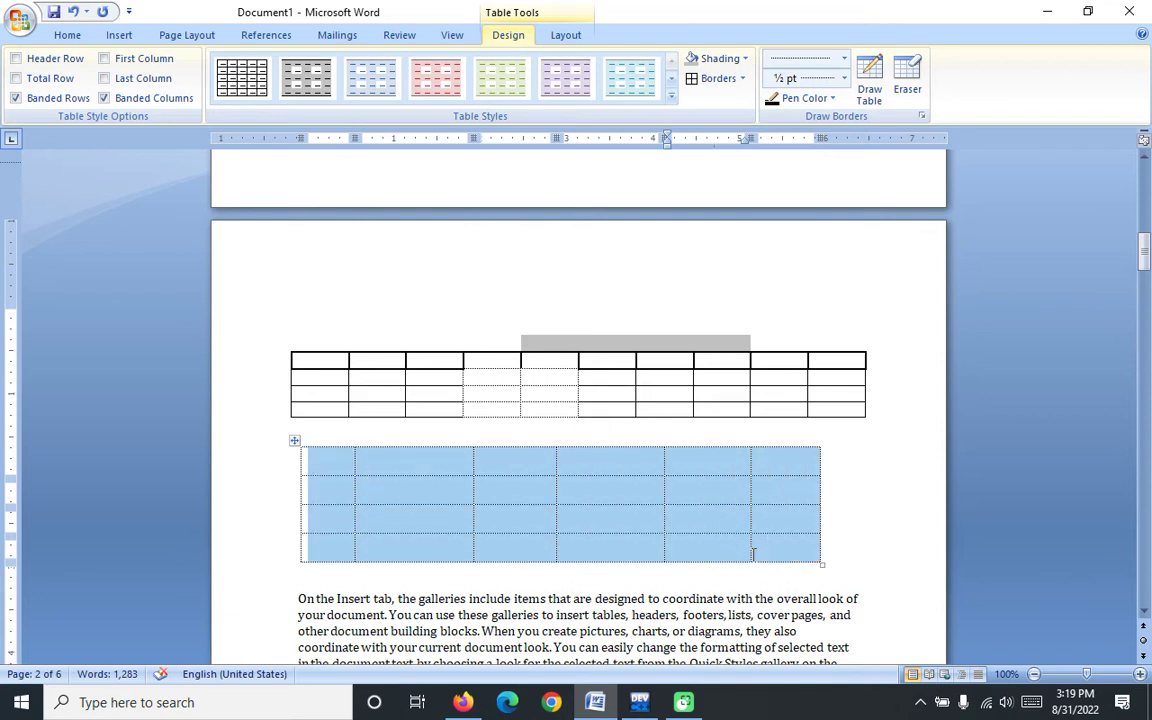
drag(663, 492, 594, 494)
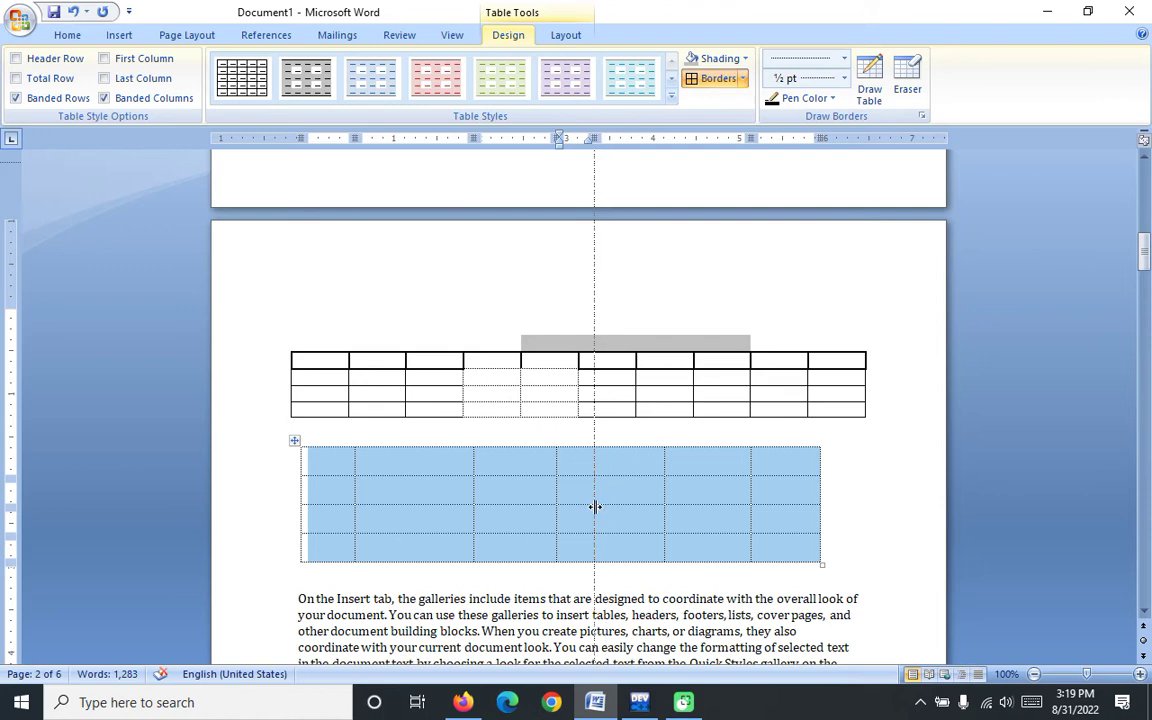
click(653, 489)
mouse_move(545, 498)
mouse_down()
mouse_move(566, 512)
mouse_move(517, 508)
mouse_up()
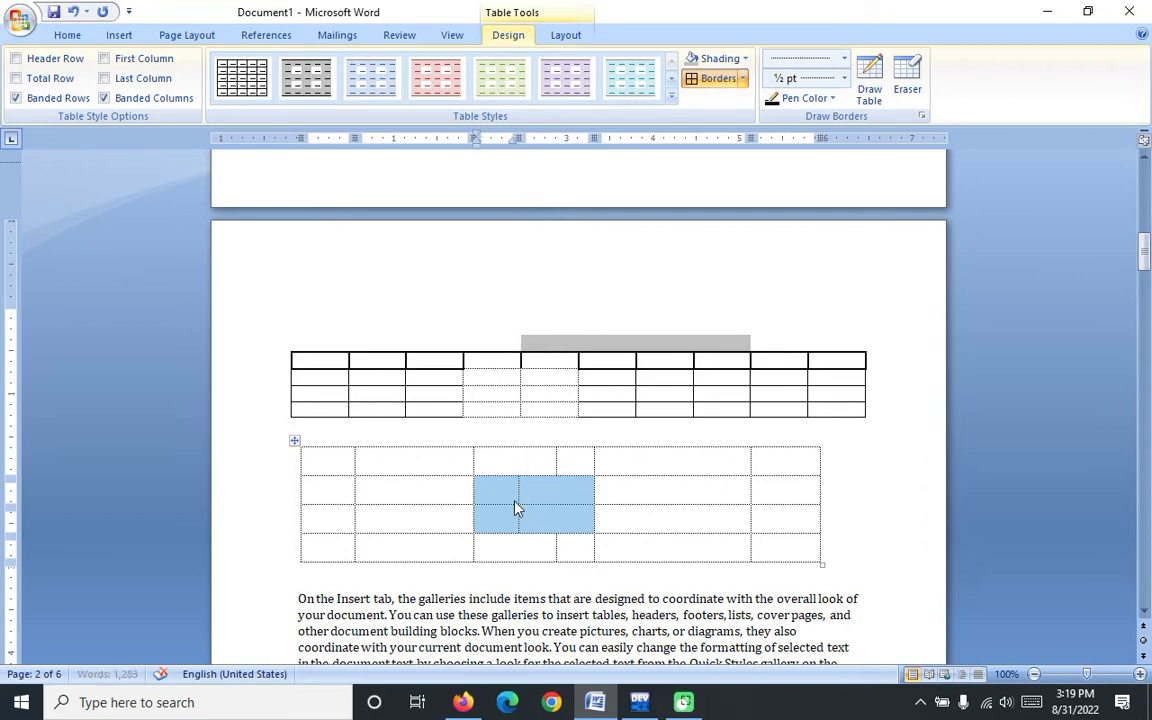
click(707, 501)
- Widen row 2's first cell by moving its divider right, then select the Eraser
click(342, 486)
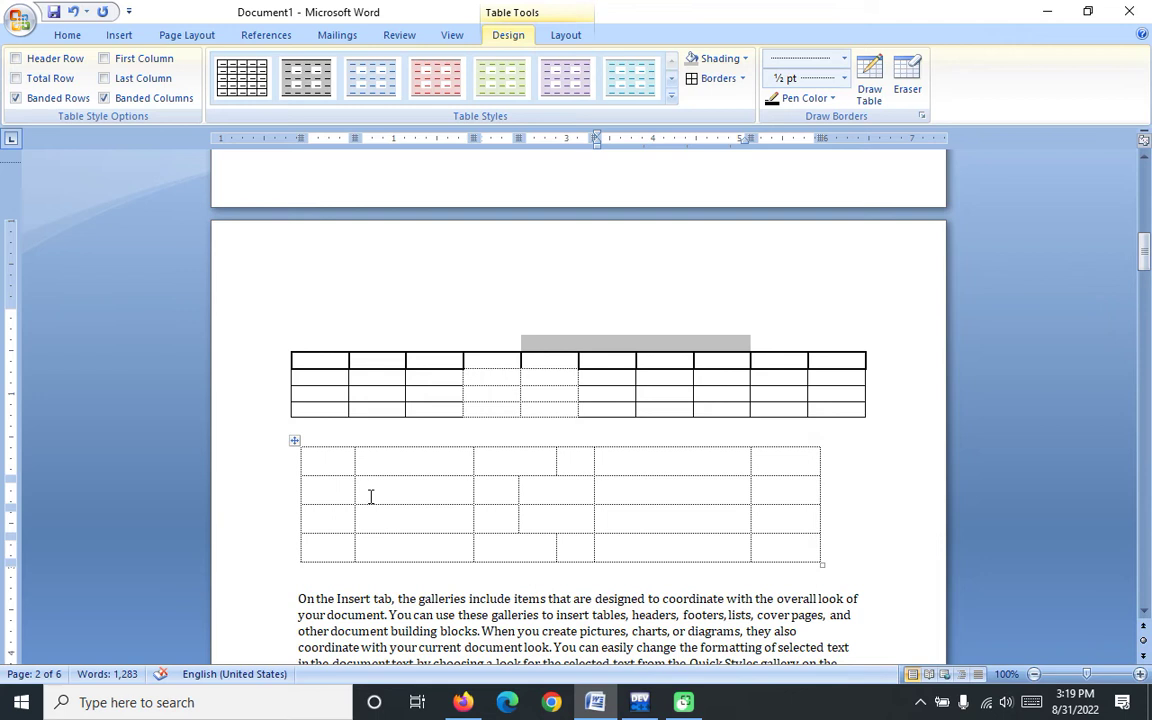
shift+click(367, 494)
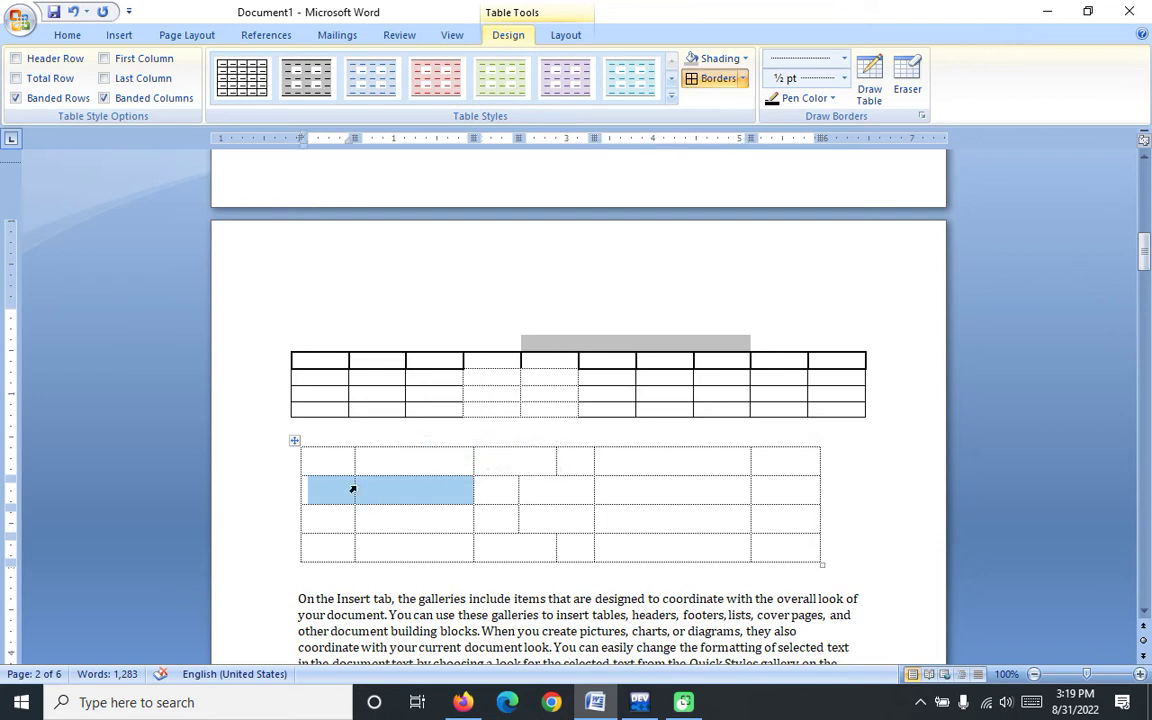
drag(353, 486, 416, 490)
click(636, 487)
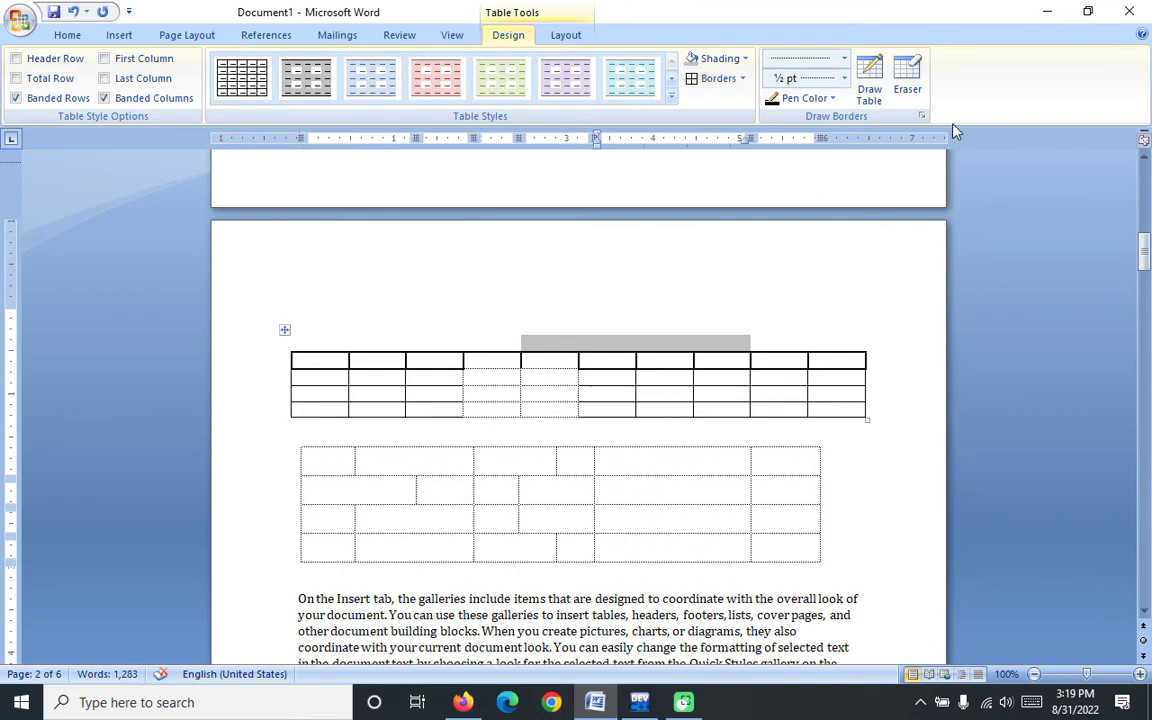
click(908, 72)
click(908, 70)
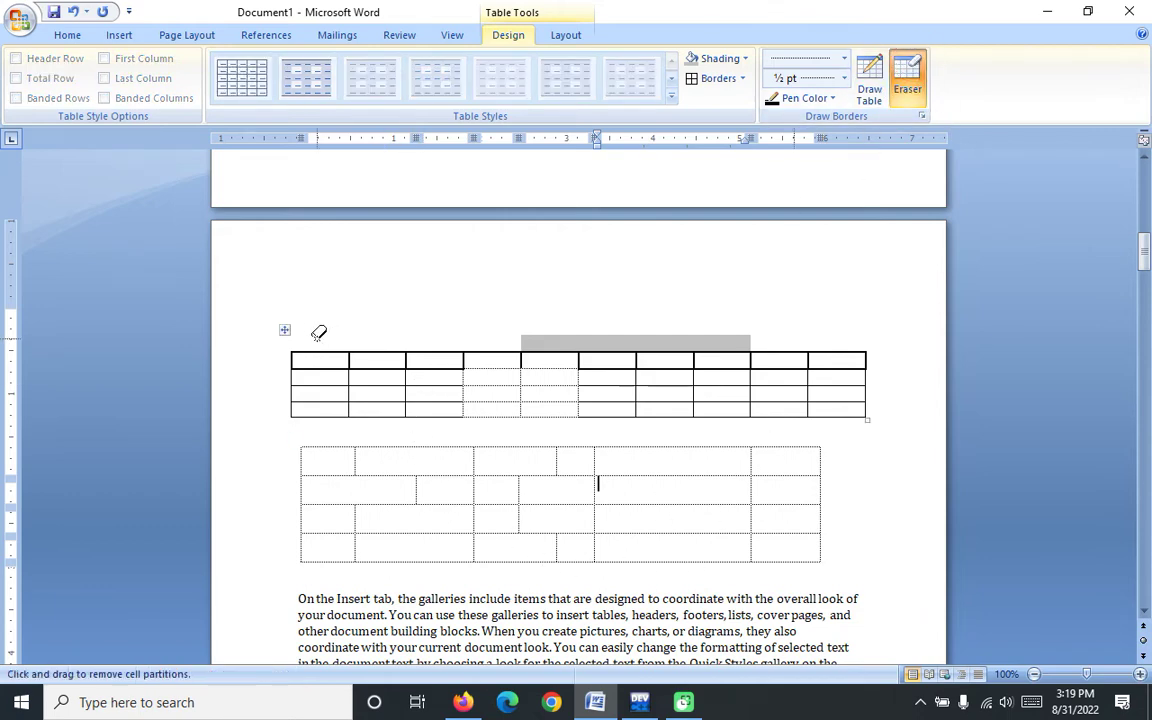
- Erase the upper table entirely
key(Escape)
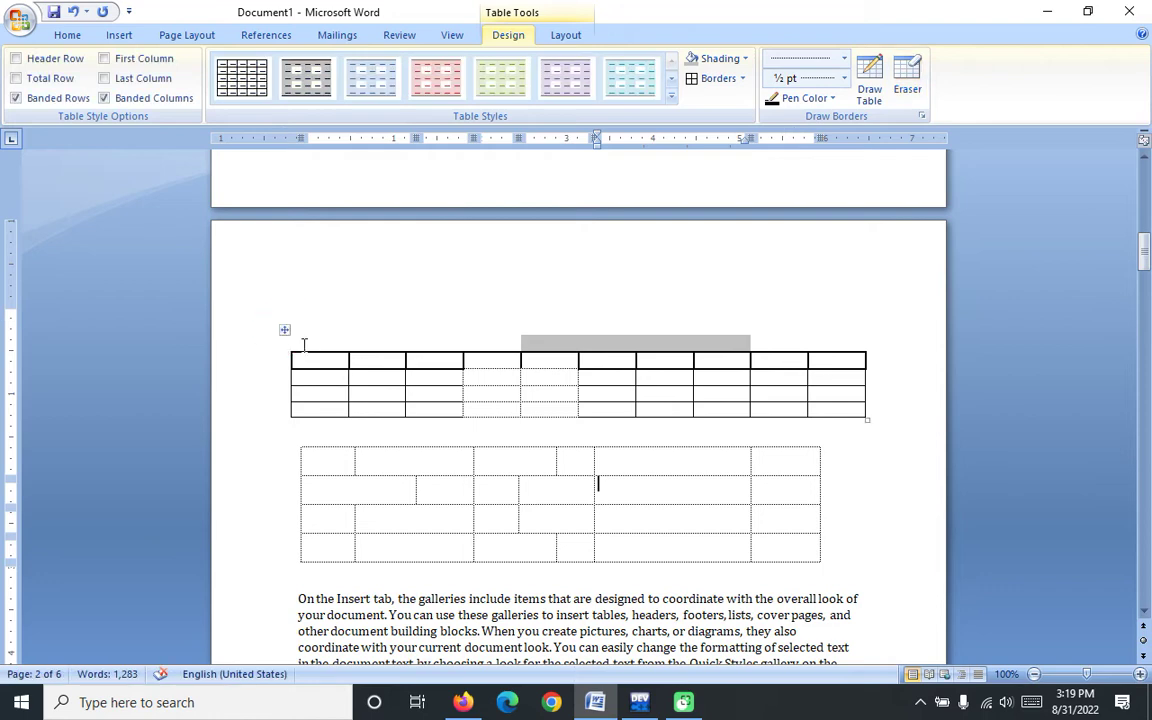
click(285, 333)
click(908, 70)
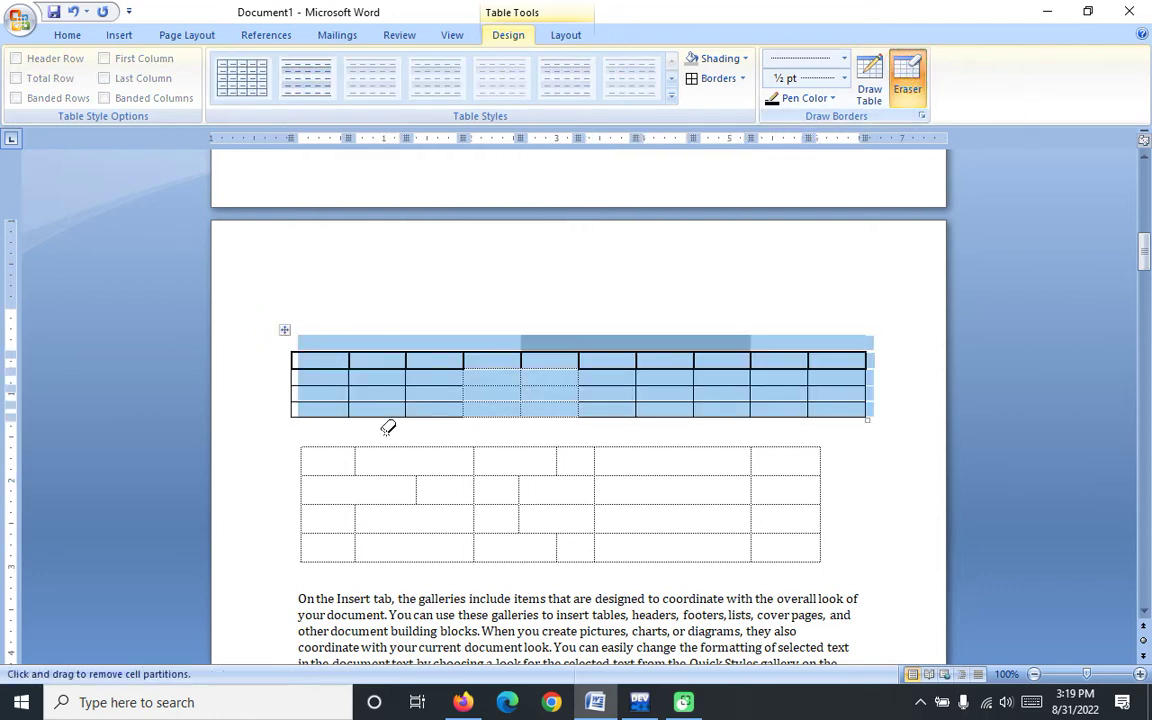
drag(268, 312, 892, 420)
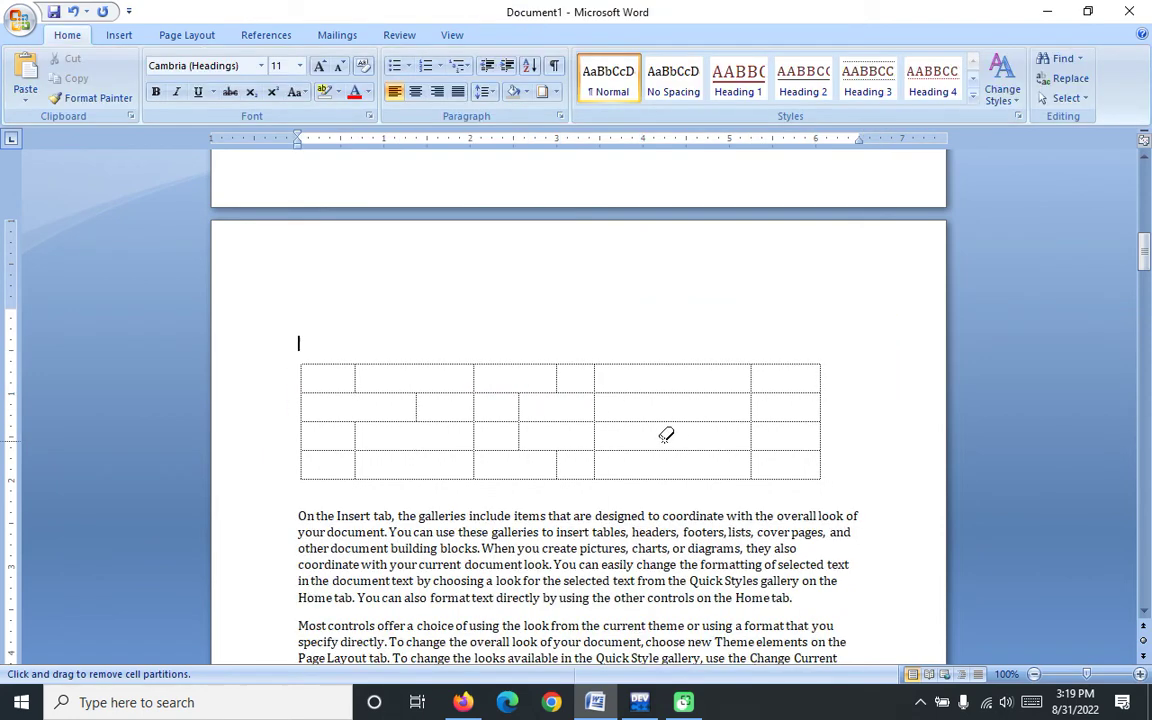
- Erase the row 2 and row 3 cell dividers so they form one full-width row
click(518, 407)
click(477, 409)
click(417, 404)
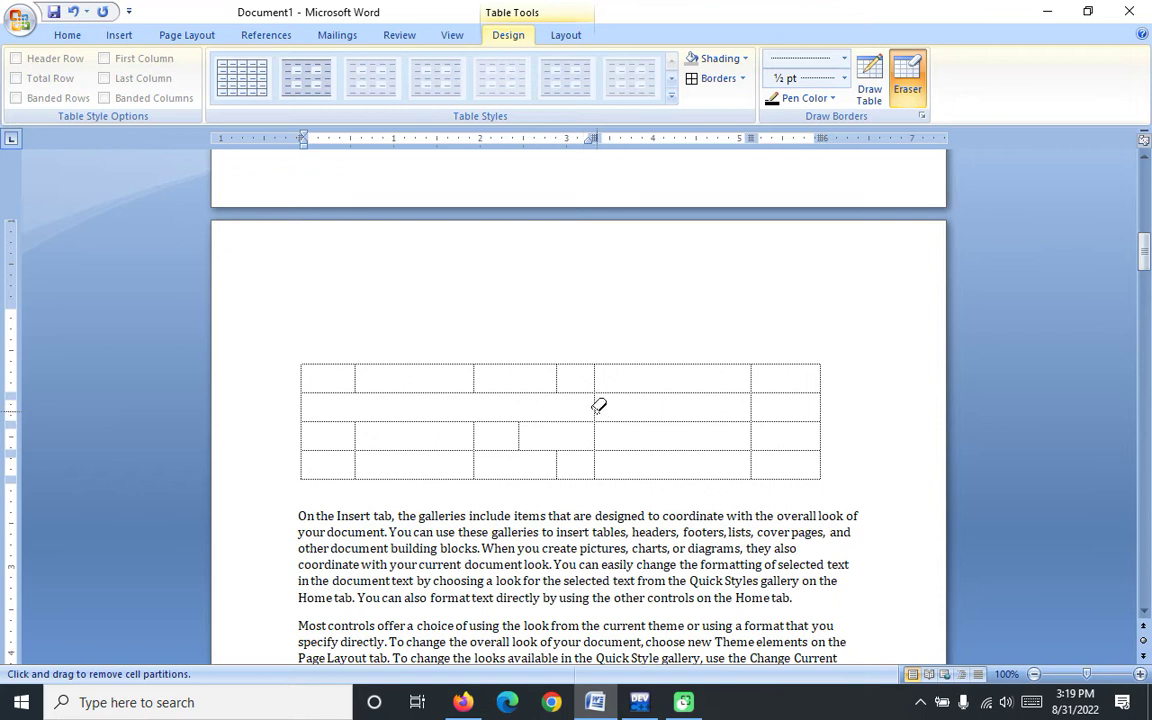
click(752, 405)
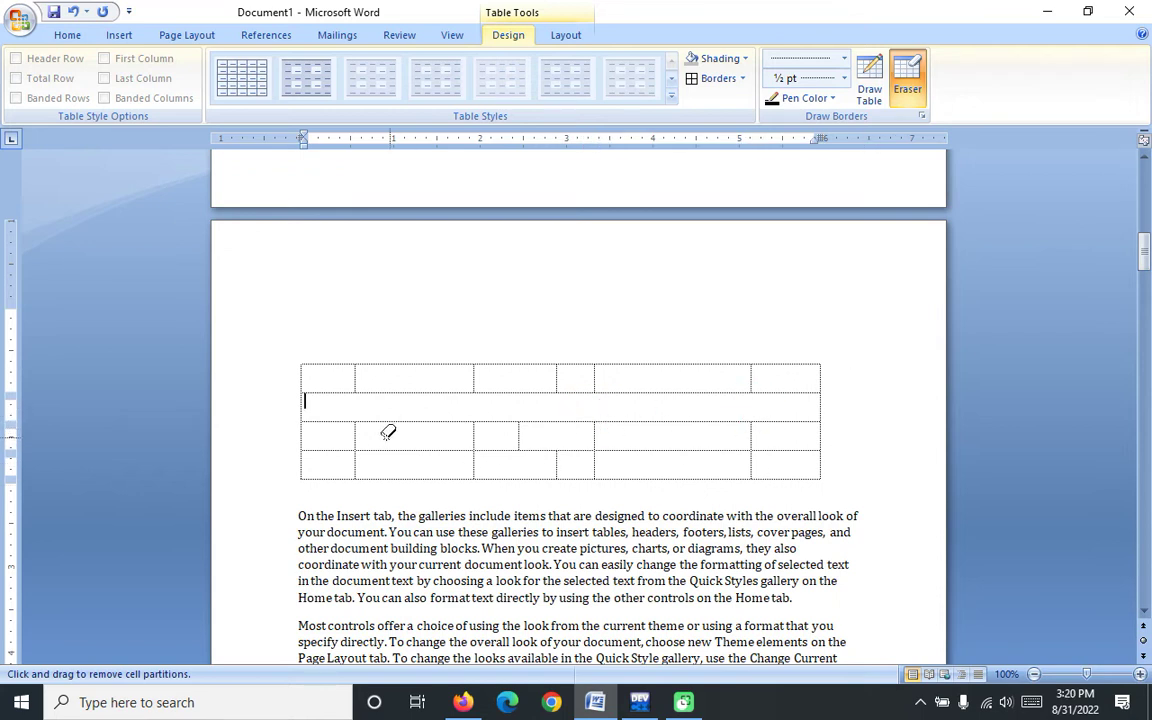
drag(329, 438, 771, 432)
click(675, 418)
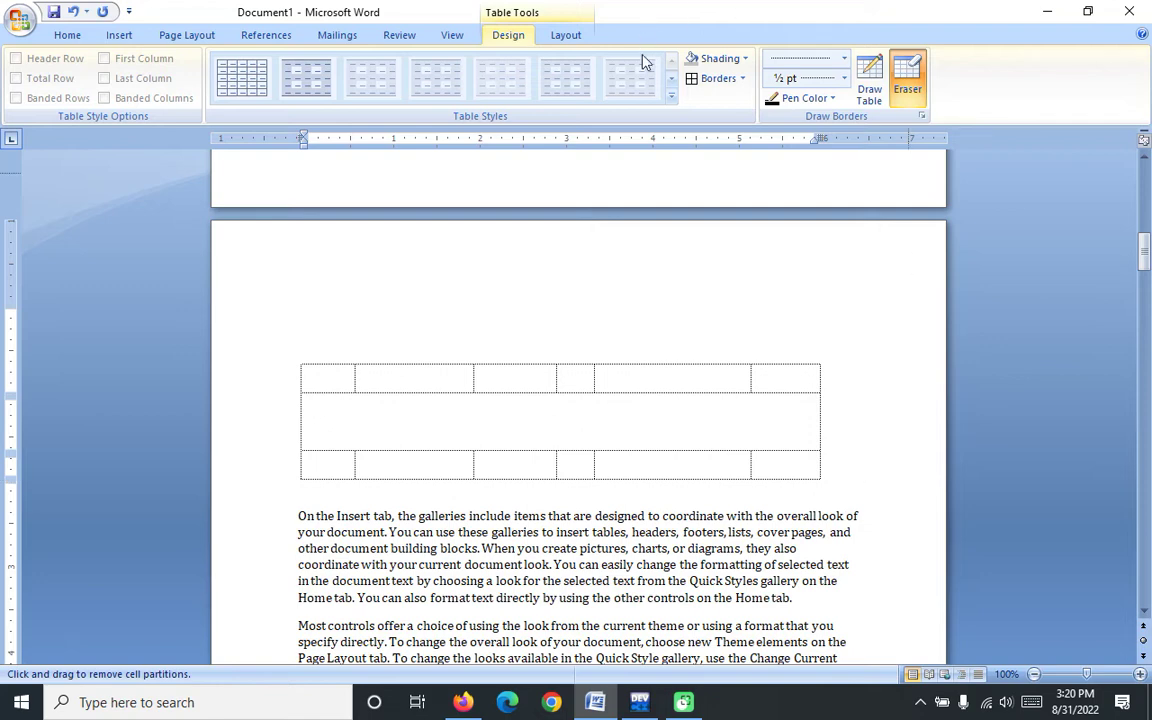
key(Escape)
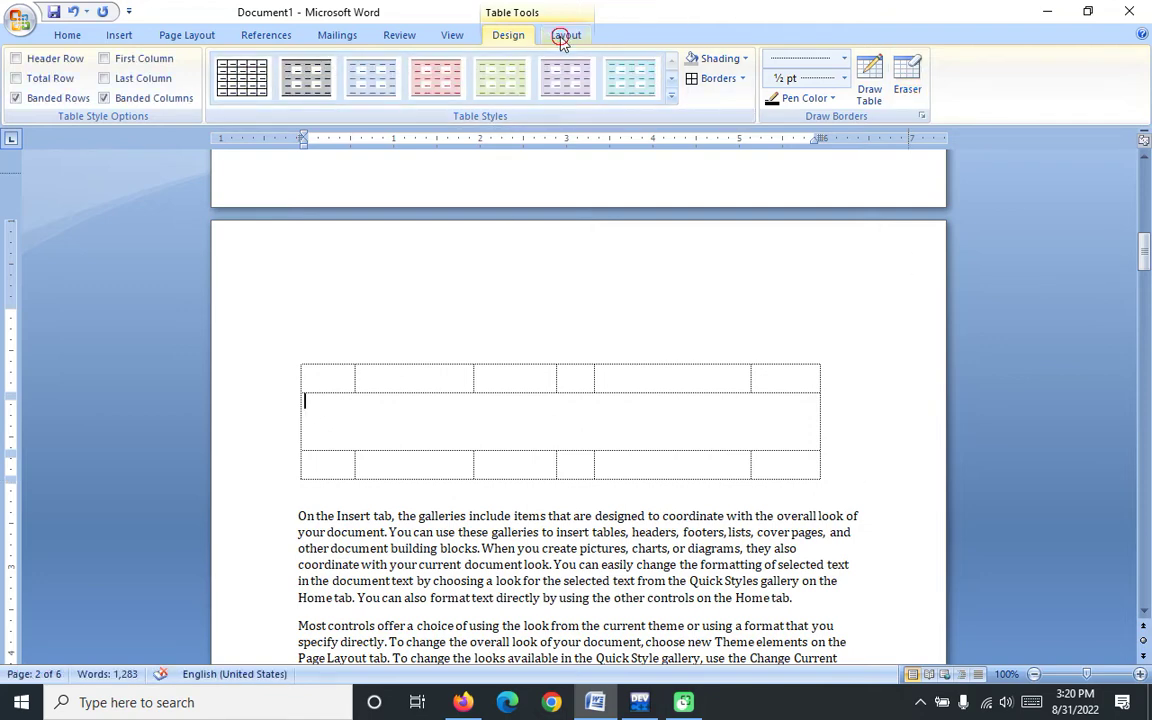
- Review the table's Row, Column and Cell properties, then cancel without changes
click(564, 34)
click(67, 78)
click(116, 80)
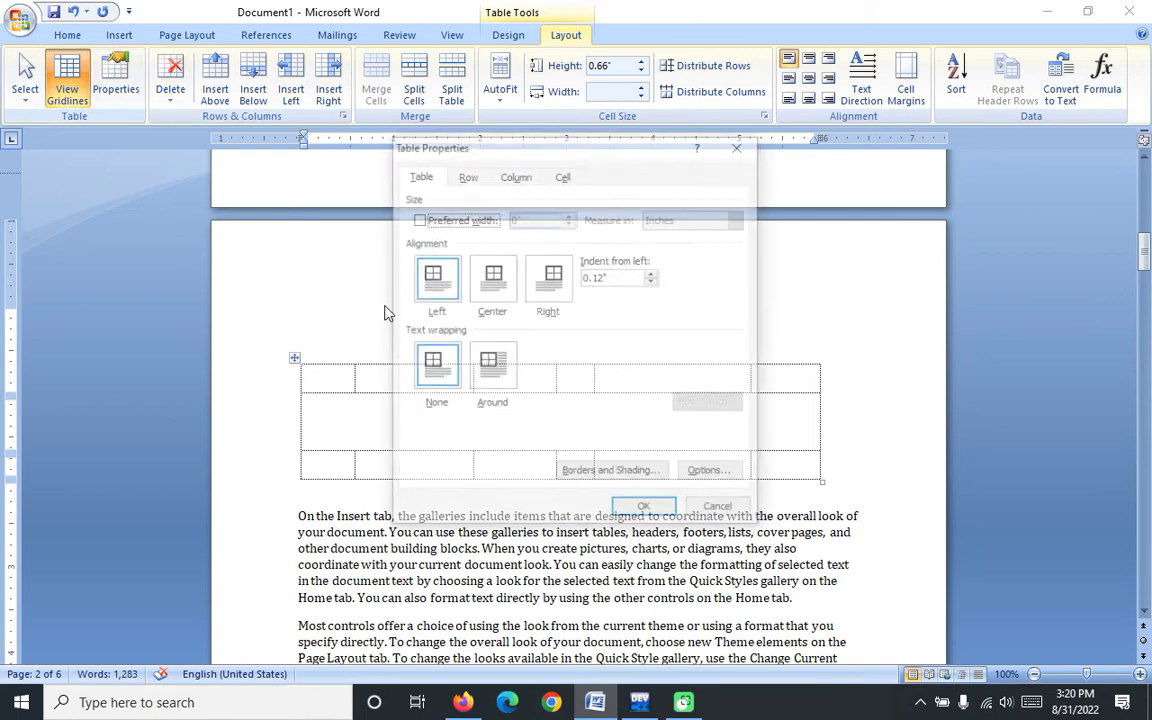
click(466, 174)
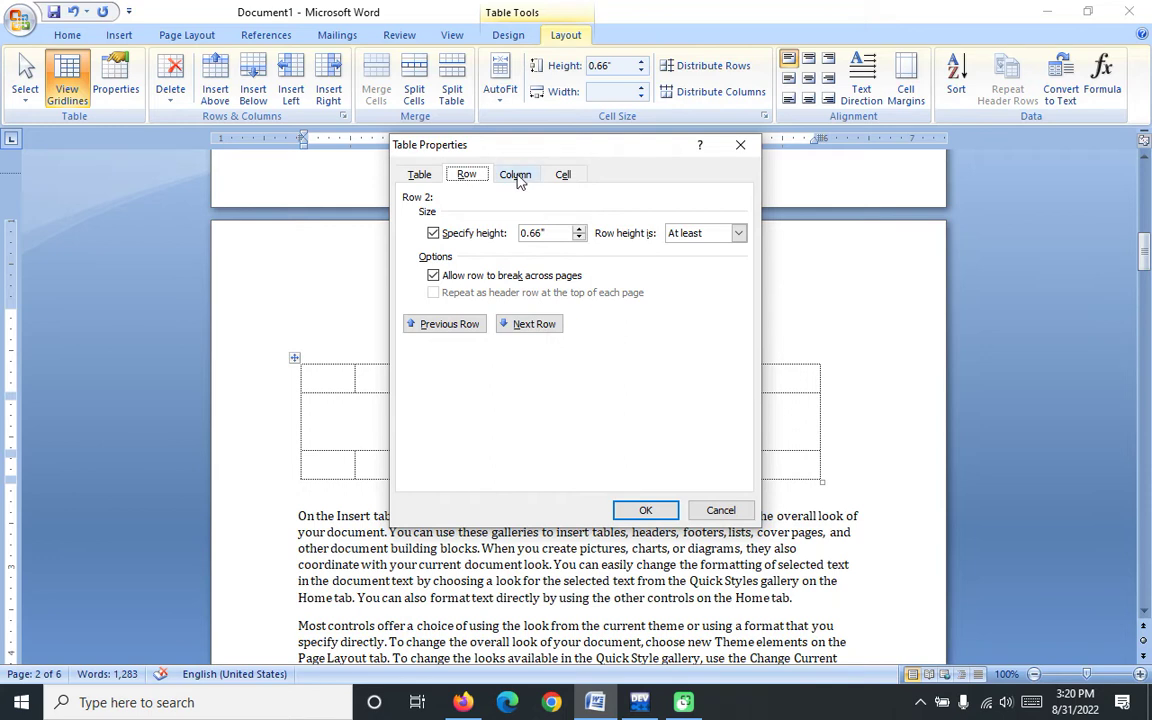
click(516, 175)
click(563, 175)
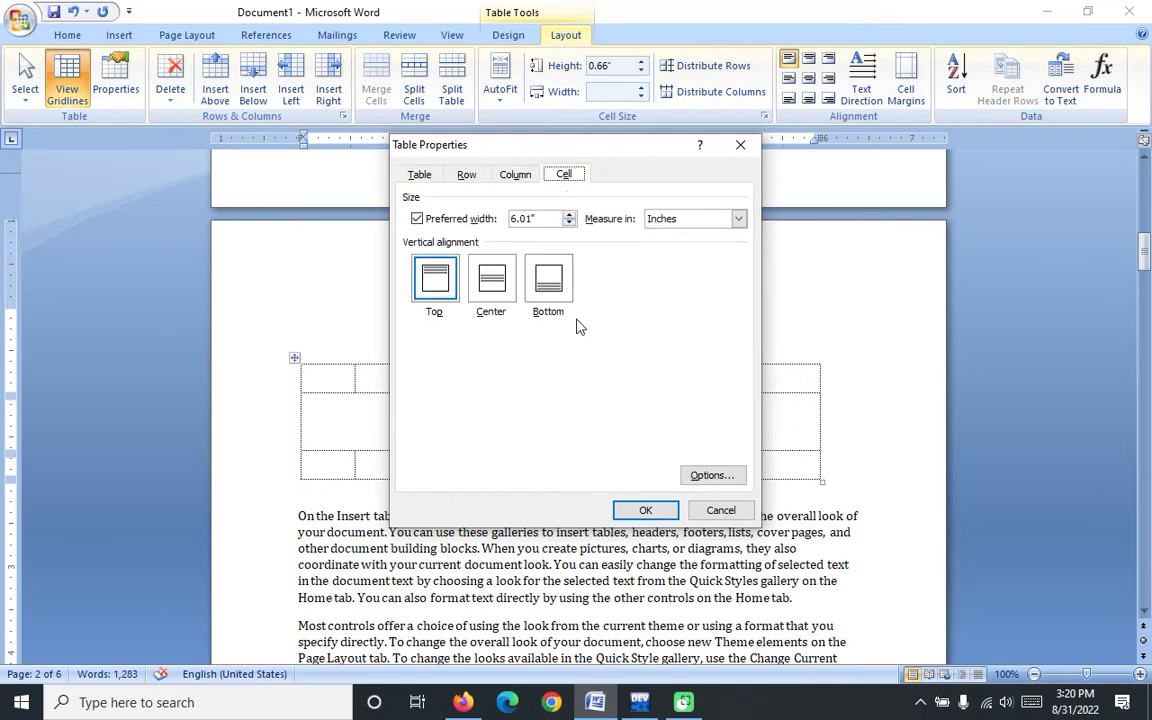
click(721, 511)
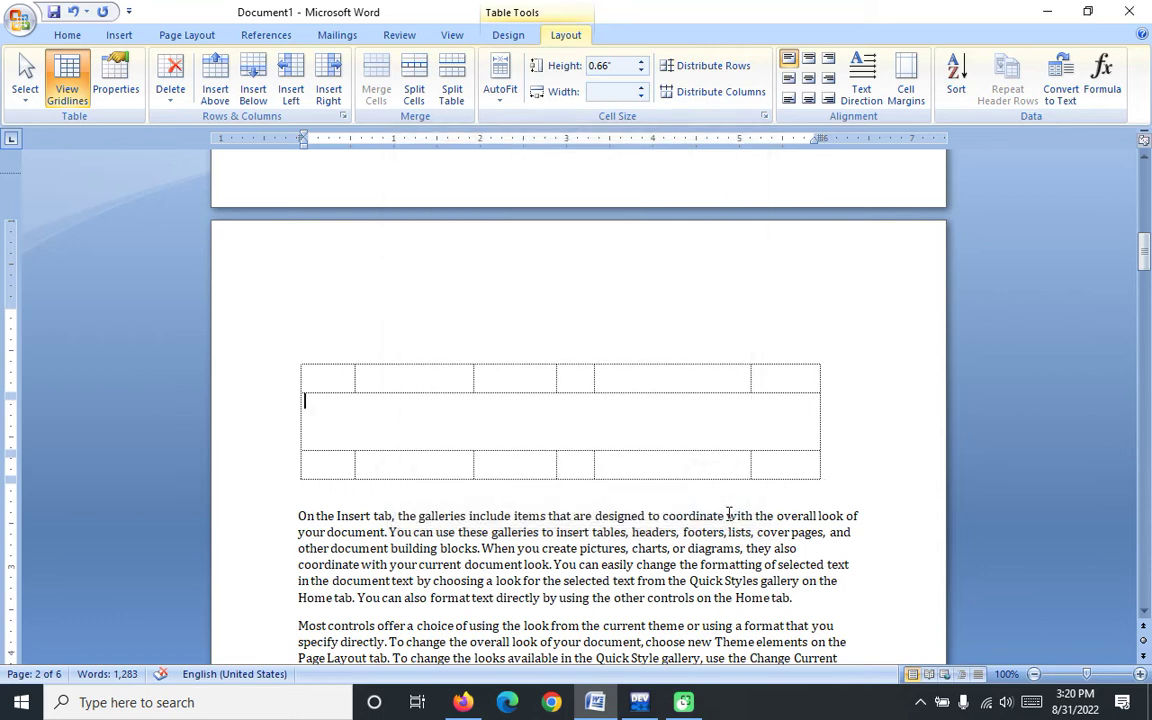
- Delete the table's first cell, shifting the remaining cells up
click(160, 88)
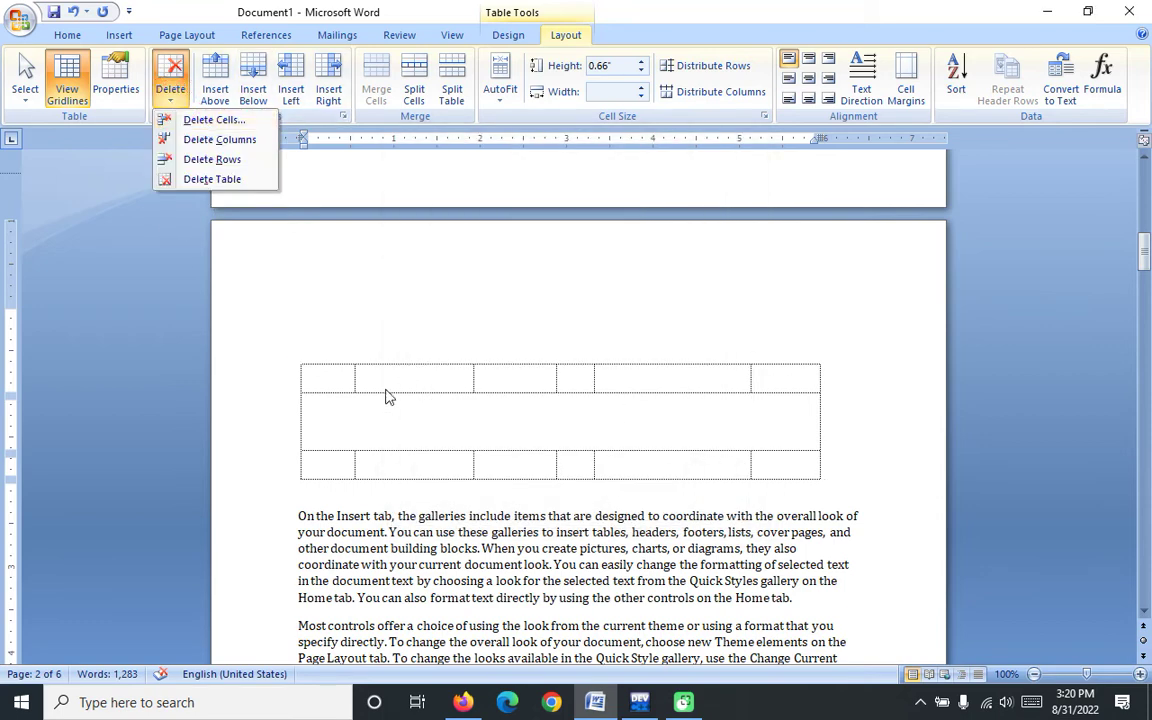
click(330, 376)
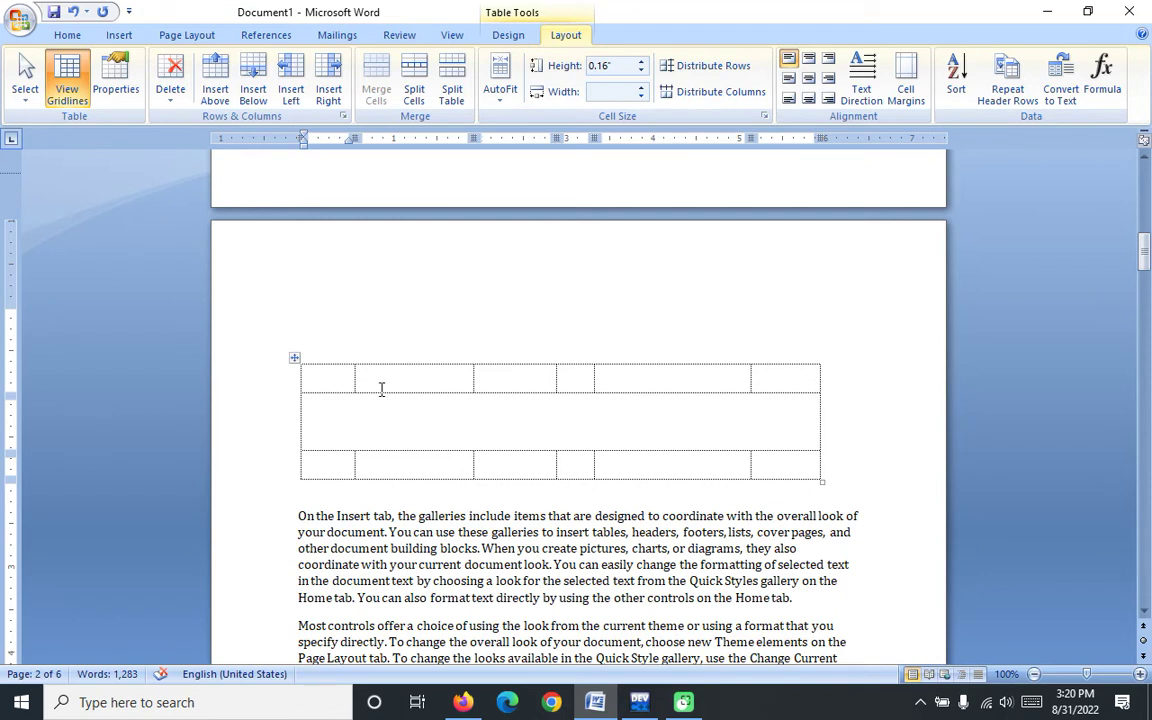
click(170, 90)
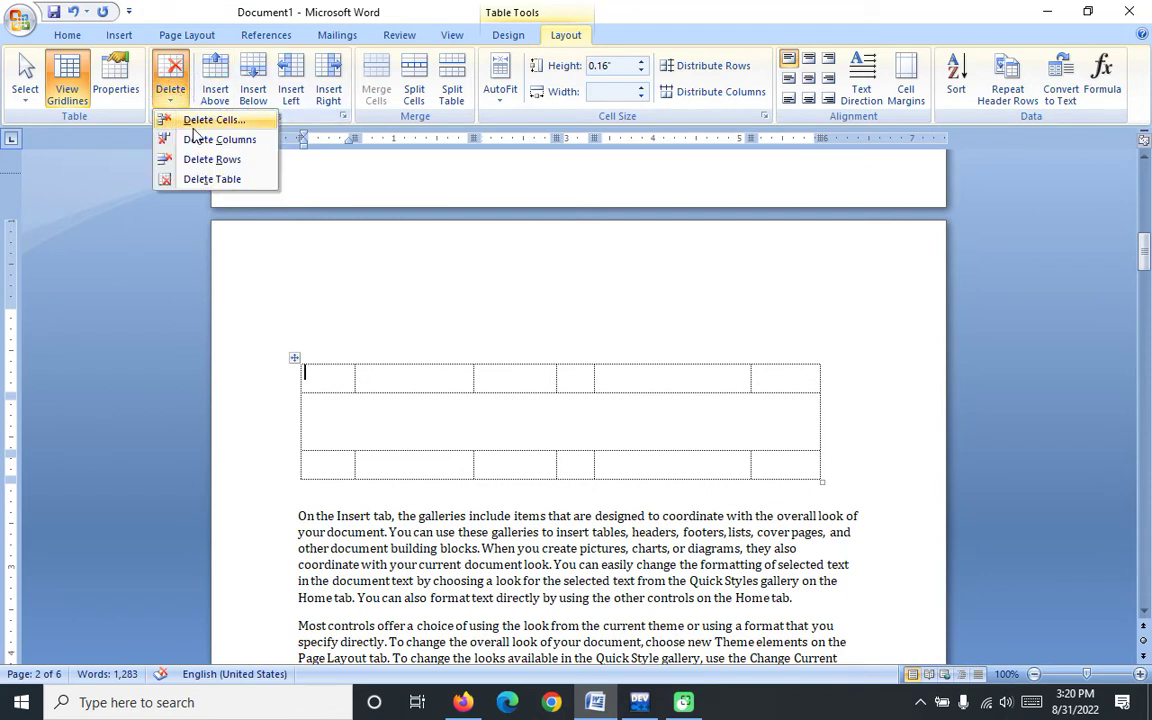
click(193, 122)
click(527, 318)
click(533, 378)
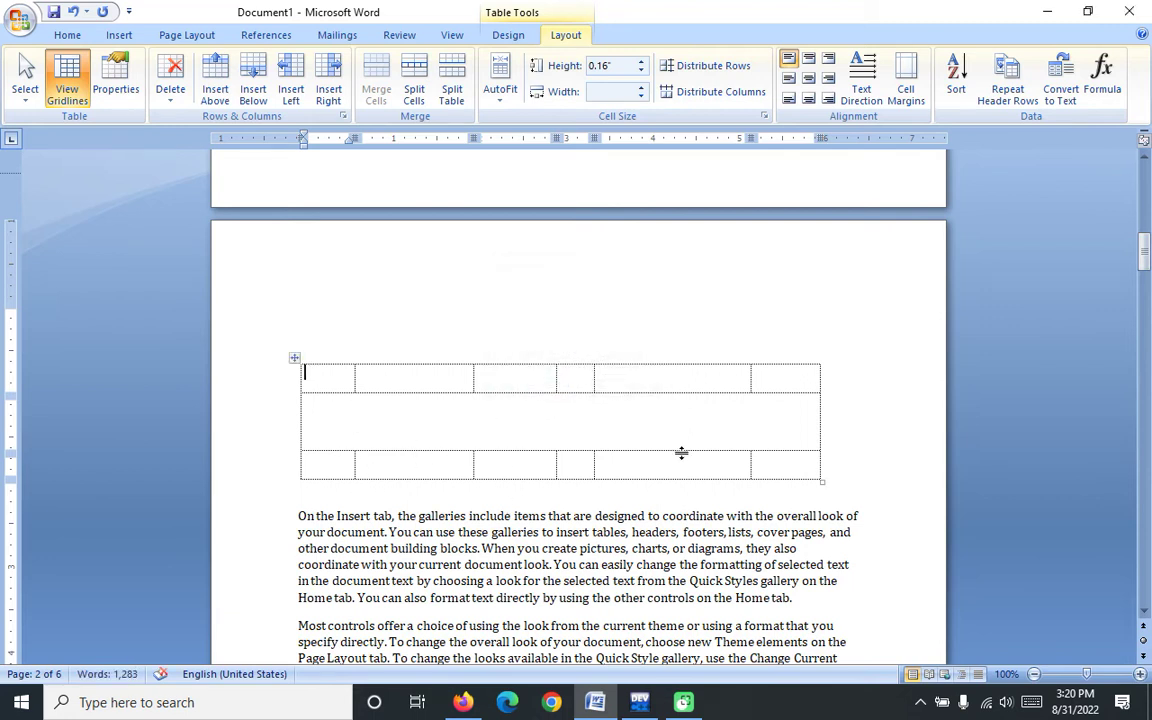
- Delete the first row's two rightmost cells with shift up, then undo it
drag(703, 380, 772, 385)
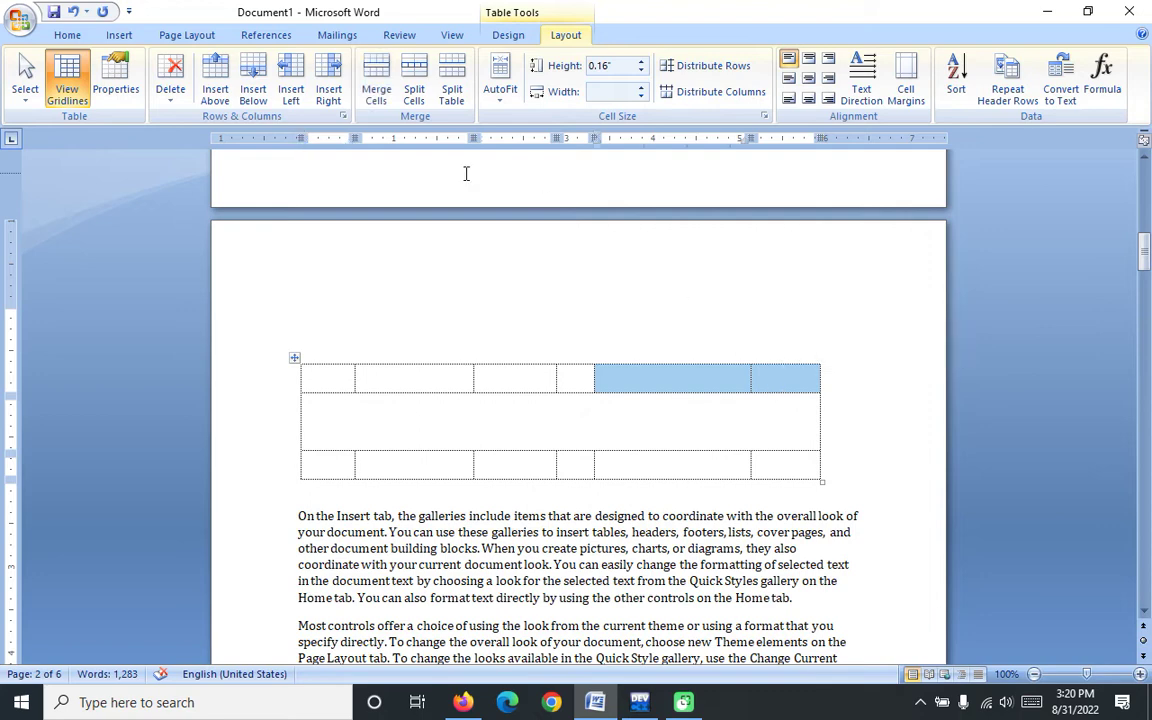
click(168, 105)
click(185, 118)
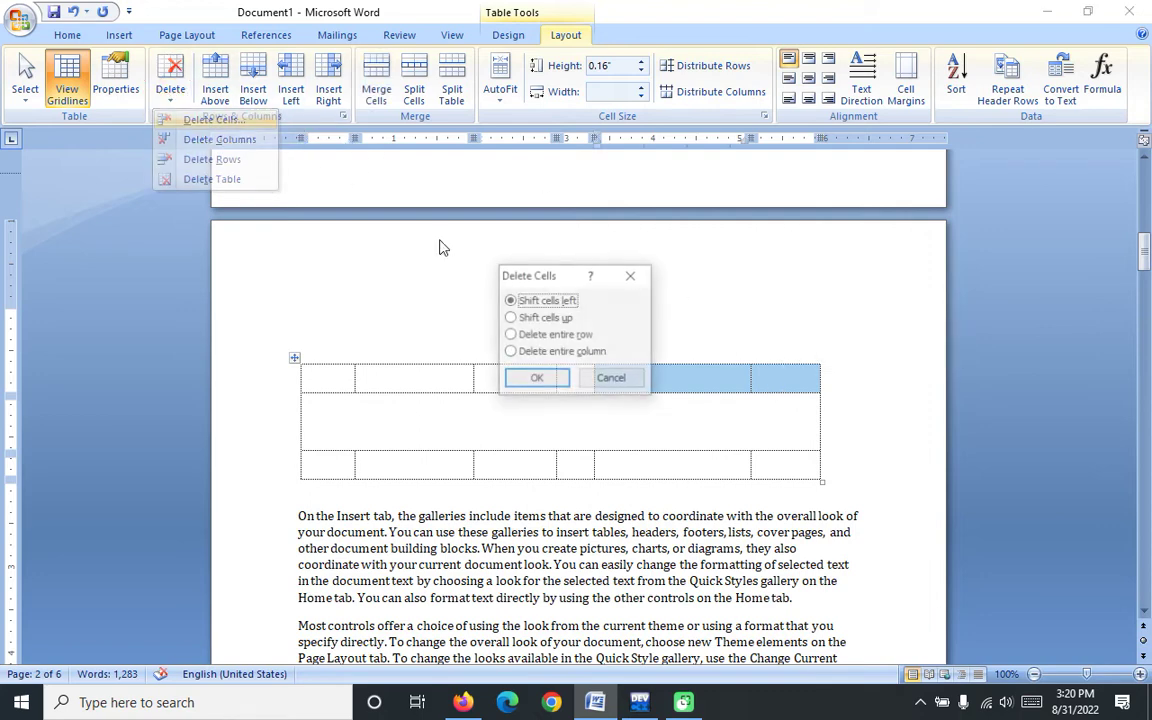
click(510, 317)
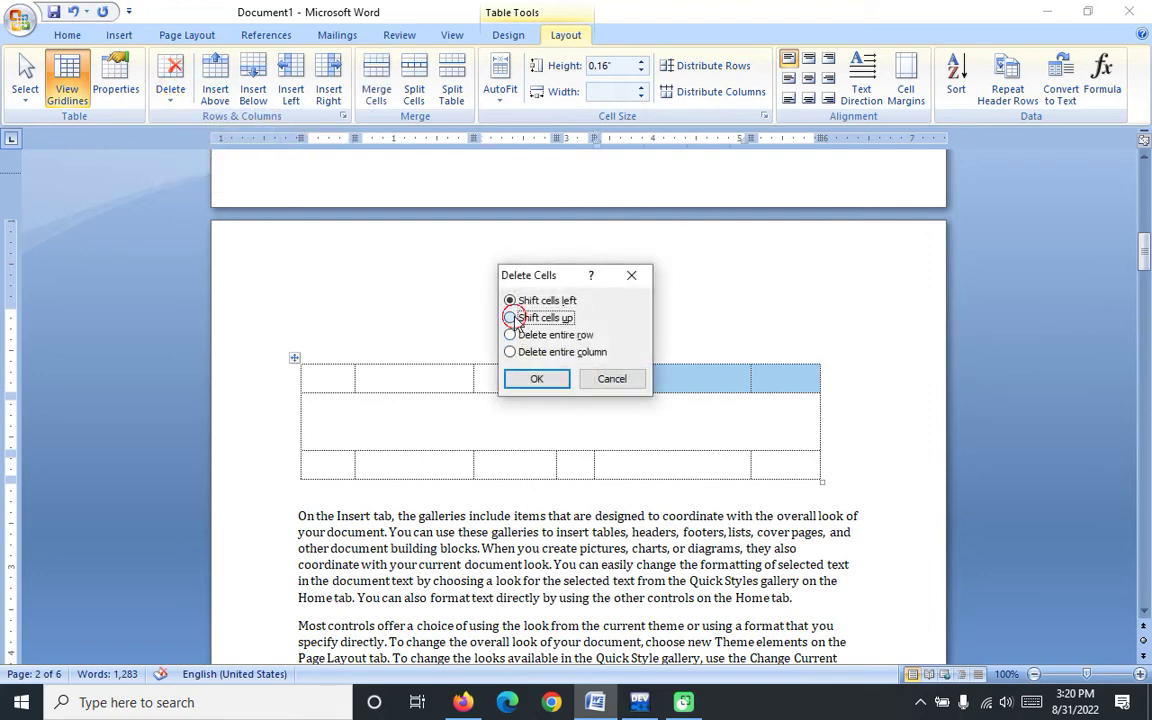
click(536, 379)
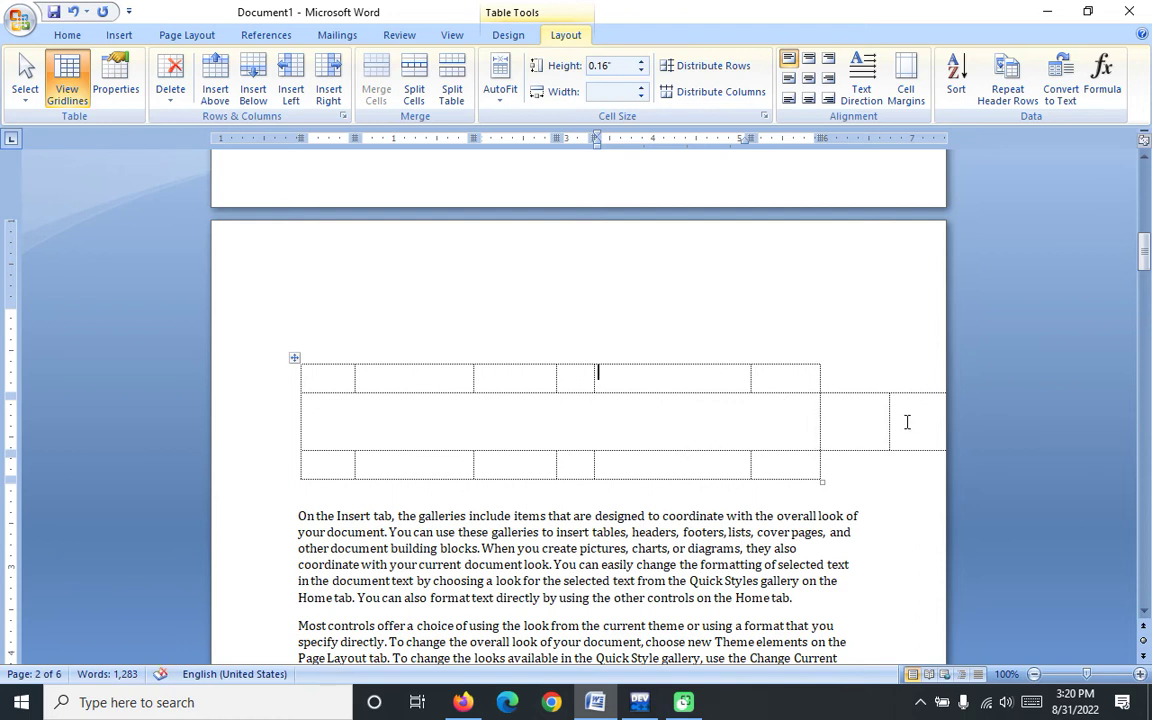
key(ctrl+z)
- Delete the table's first row and then the large merged row
click(522, 419)
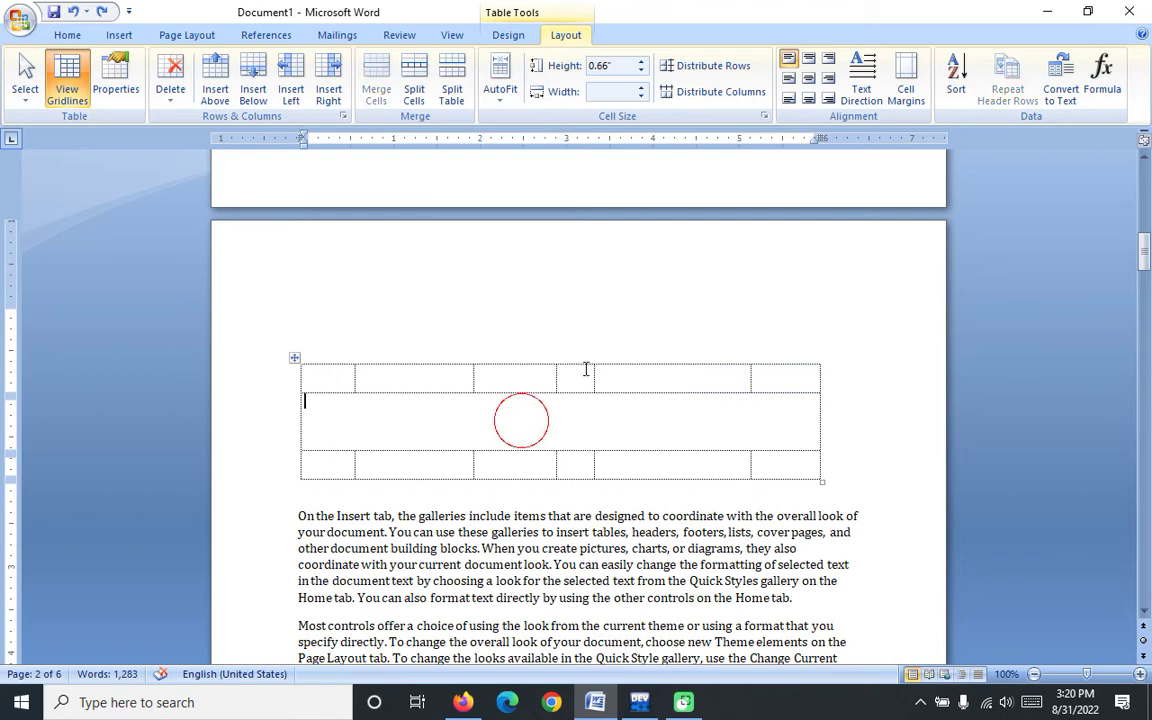
drag(750, 386, 310, 380)
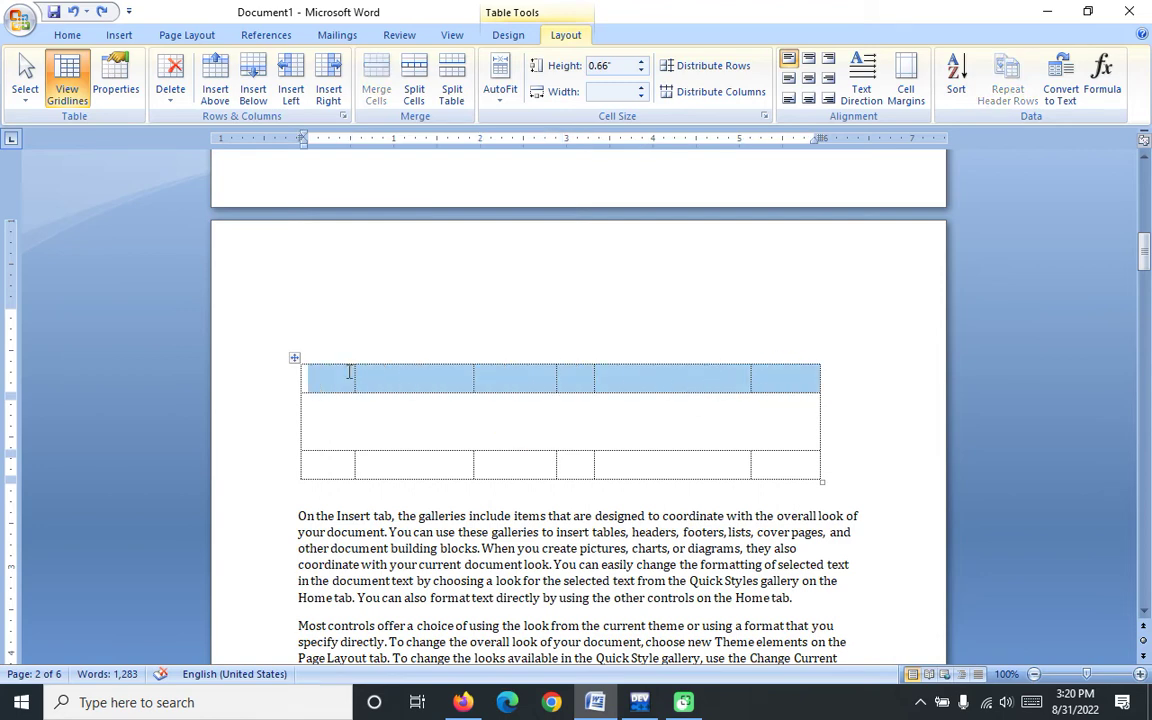
click(170, 95)
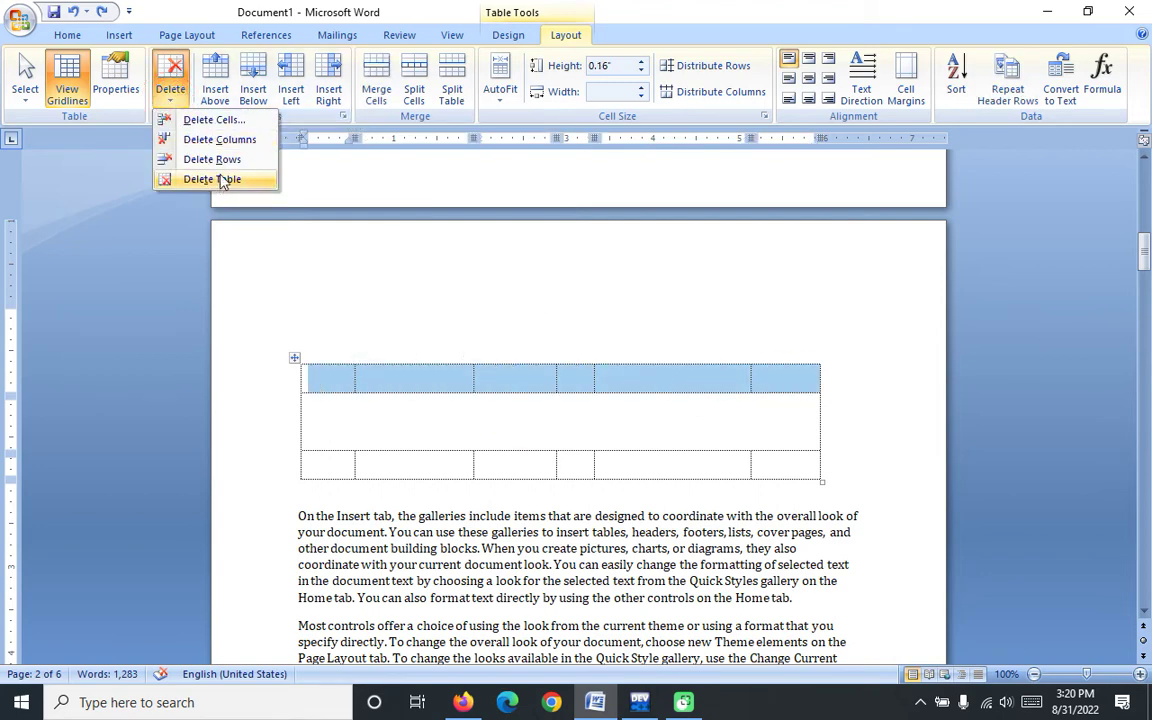
click(229, 160)
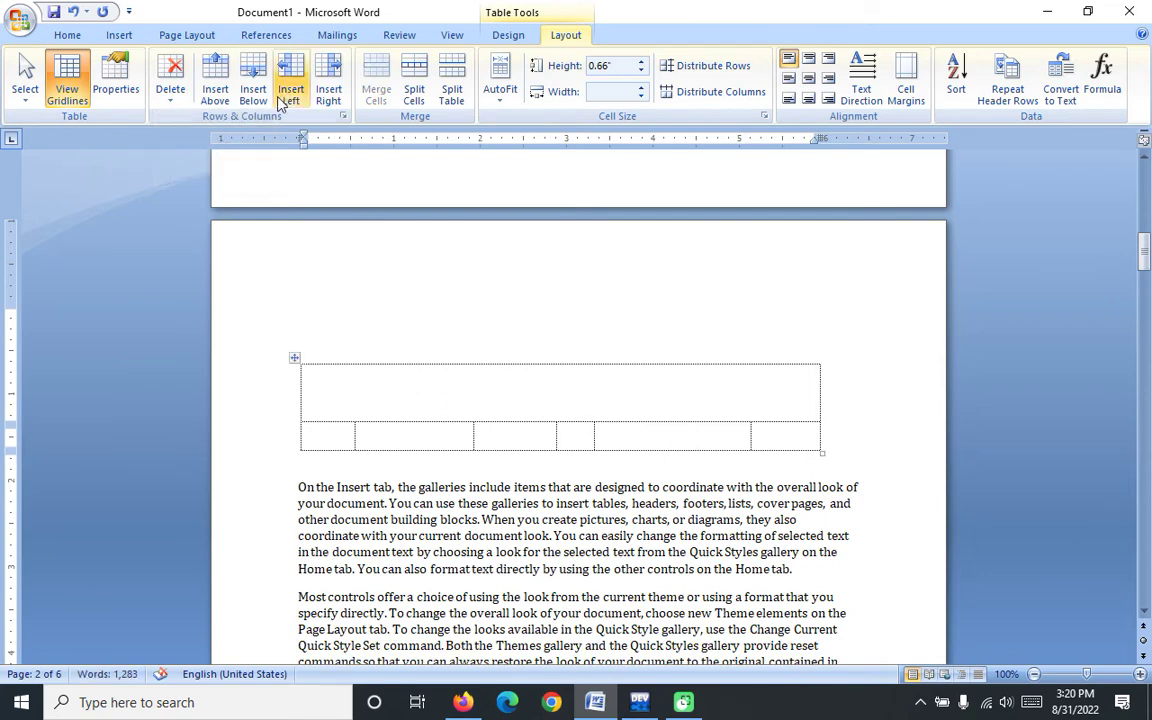
click(170, 95)
click(195, 162)
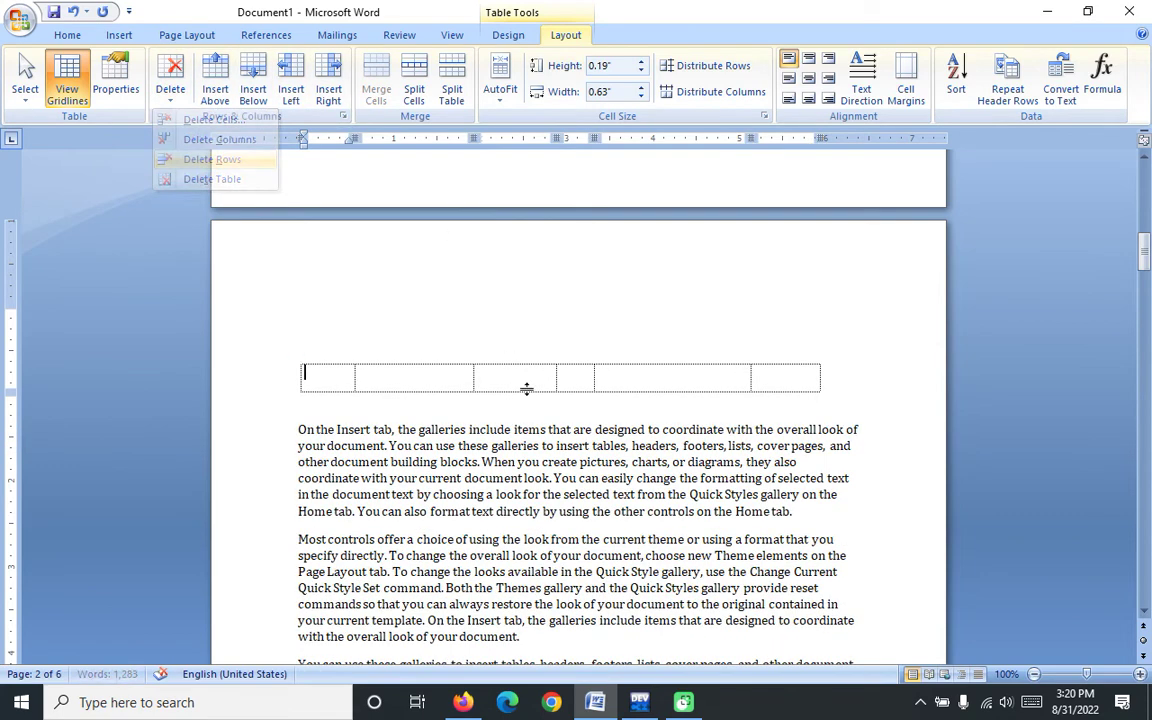
- Delete the last two columns, then delete the entire table
drag(704, 378, 777, 382)
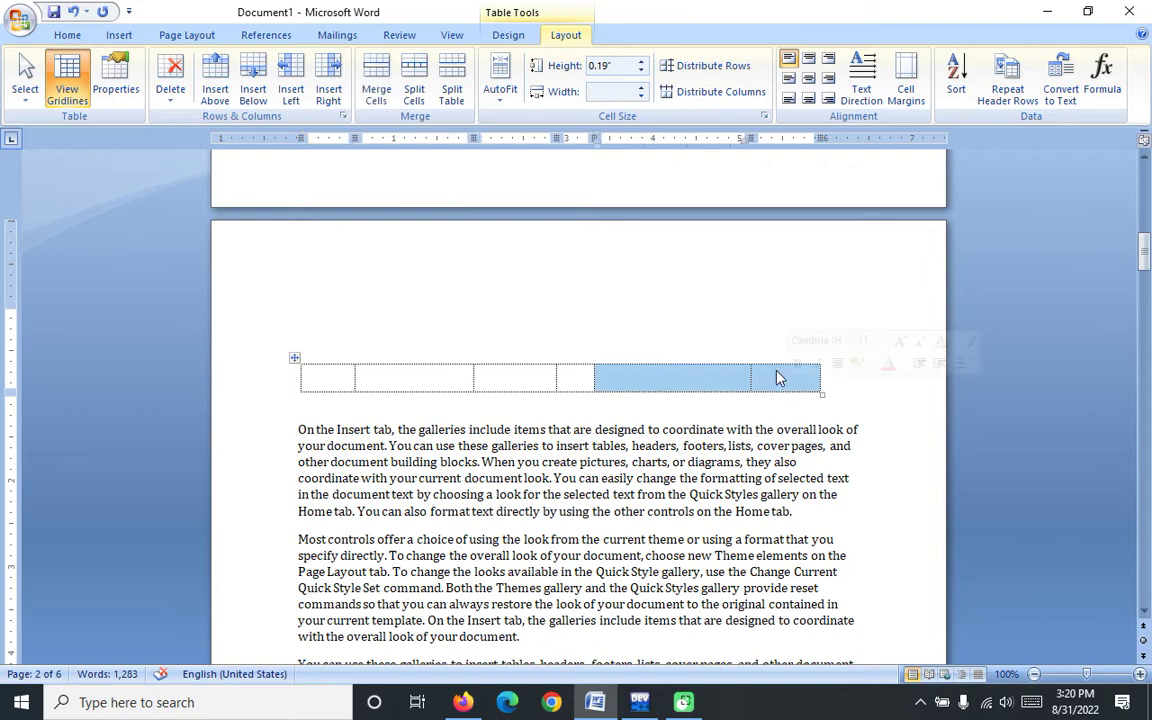
click(168, 110)
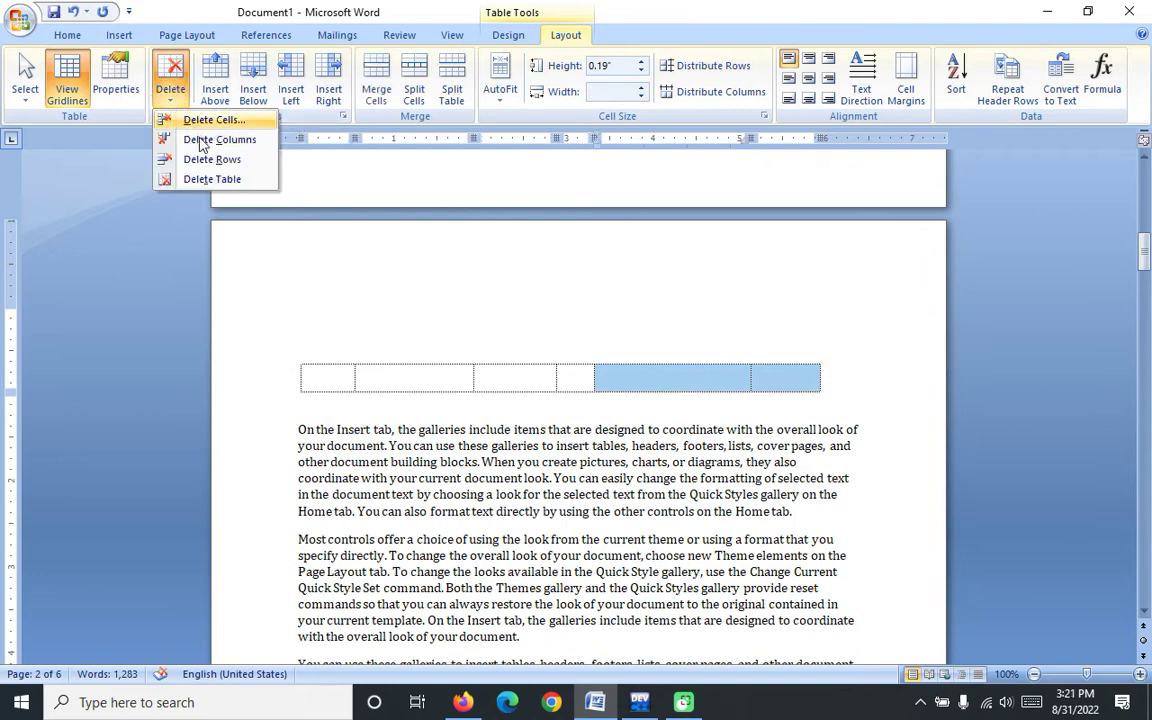
click(228, 139)
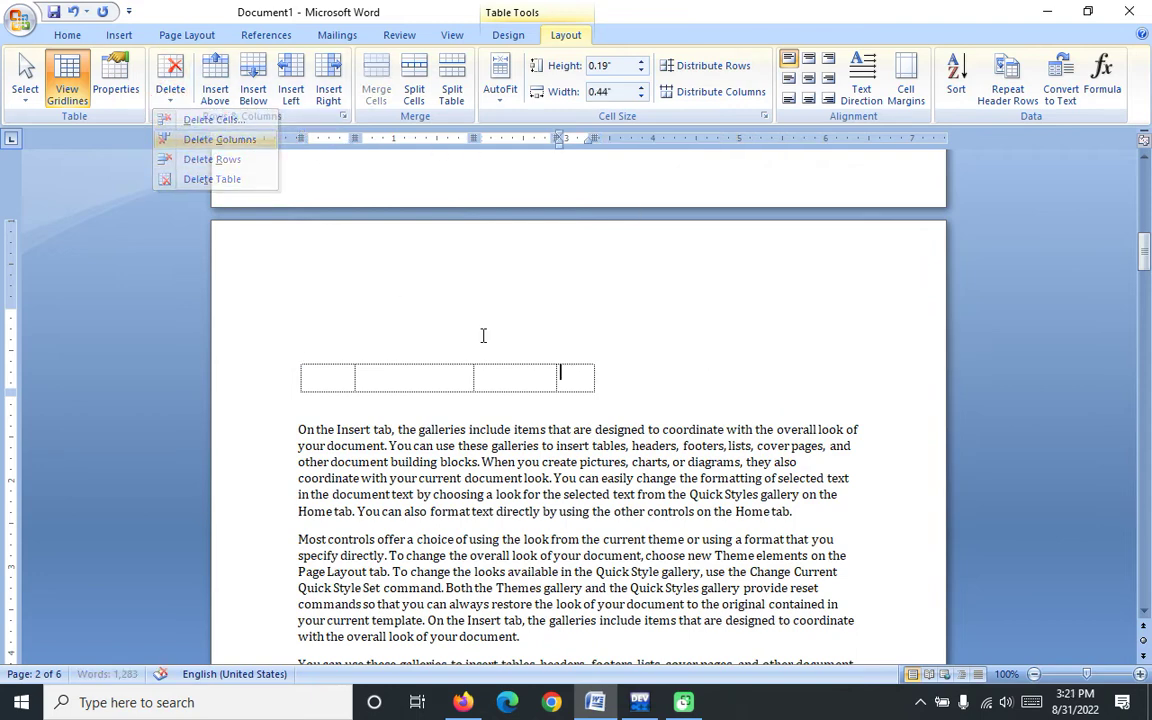
click(292, 362)
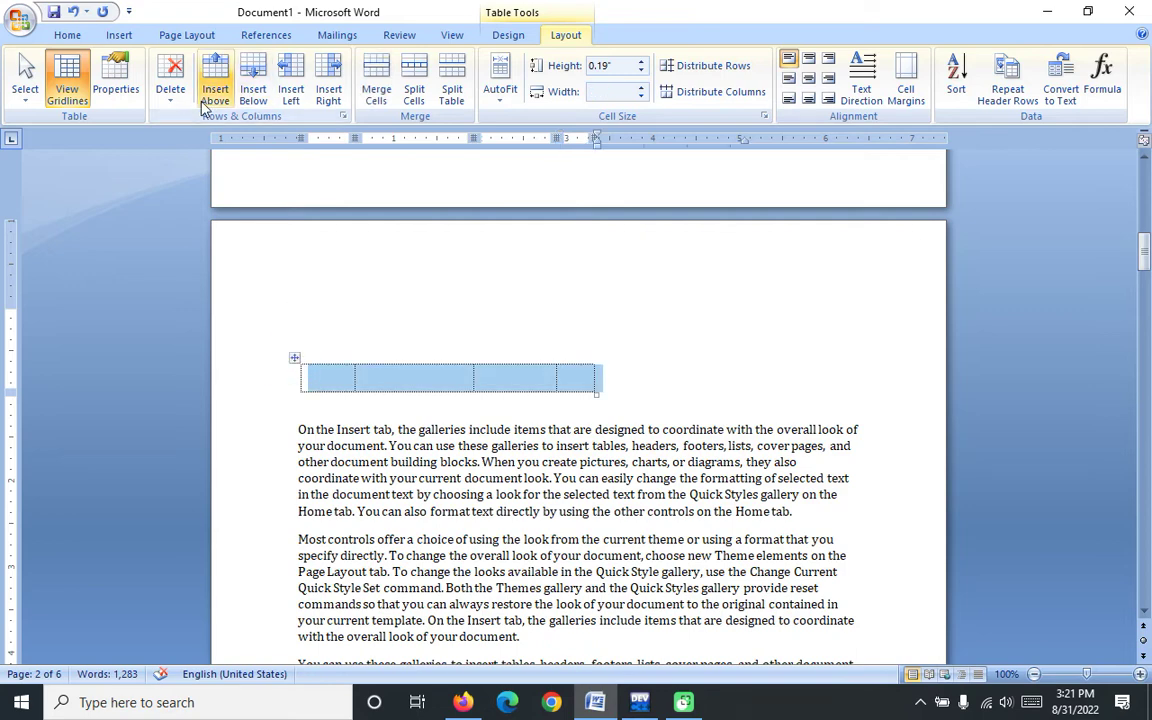
click(168, 92)
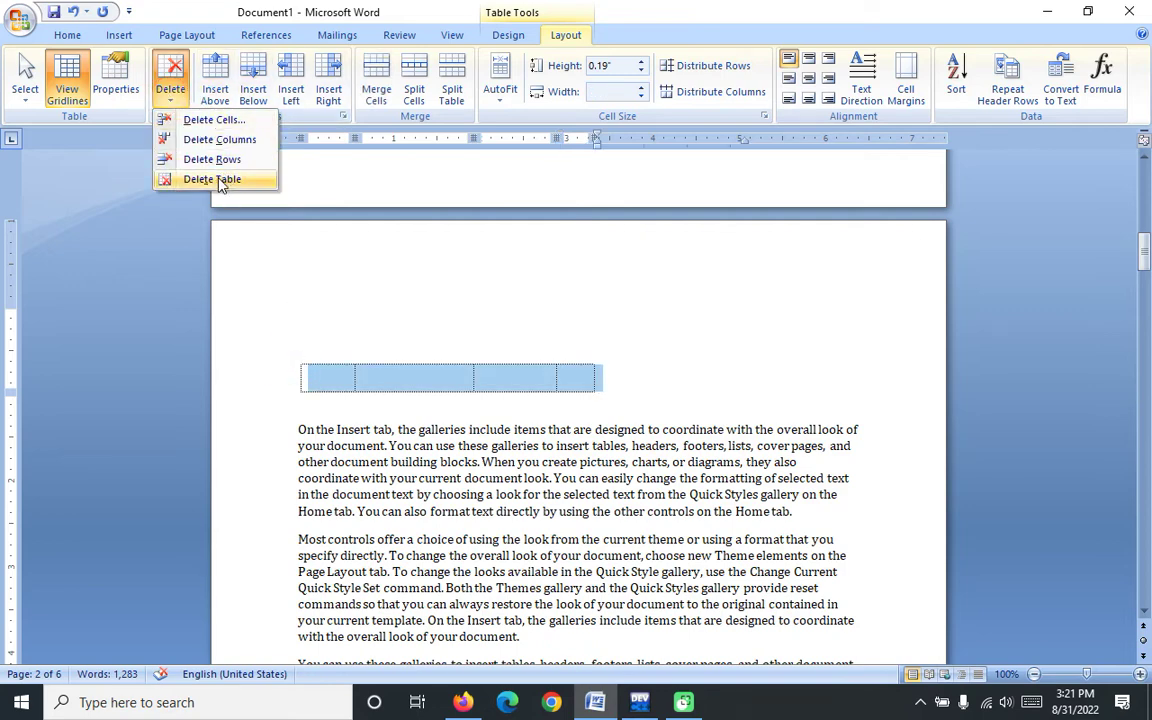
click(222, 181)
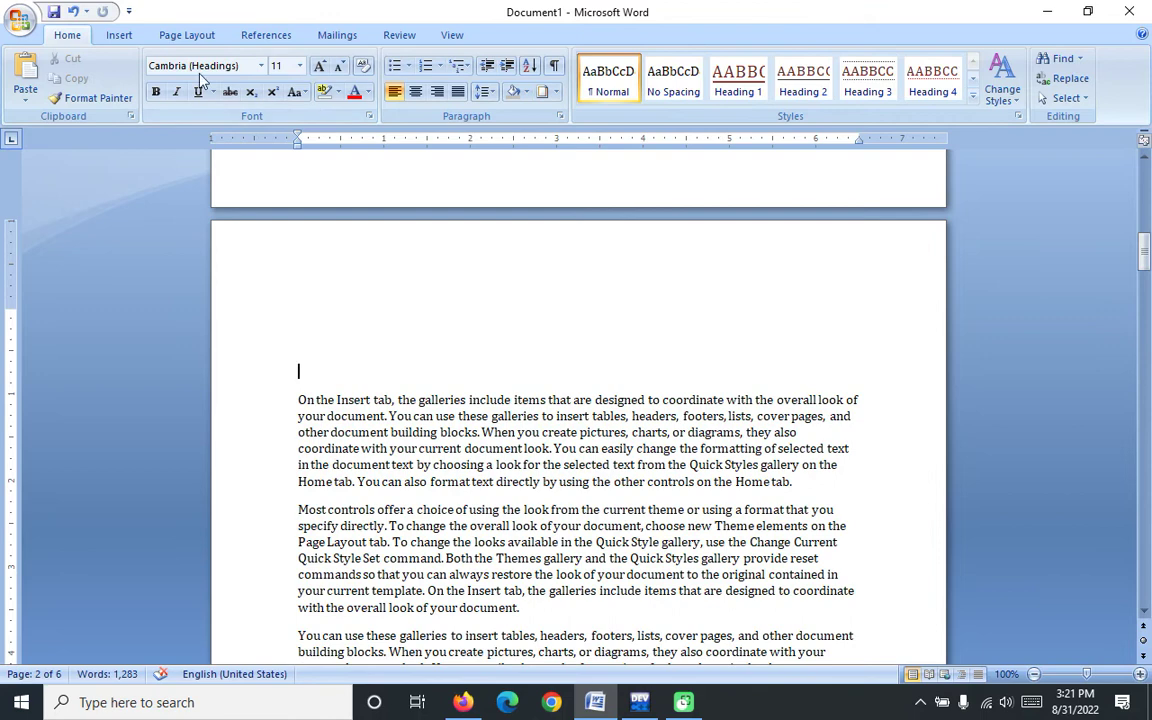
- Insert a 7-column, 6-row table above the body text and select it
click(112, 36)
click(145, 90)
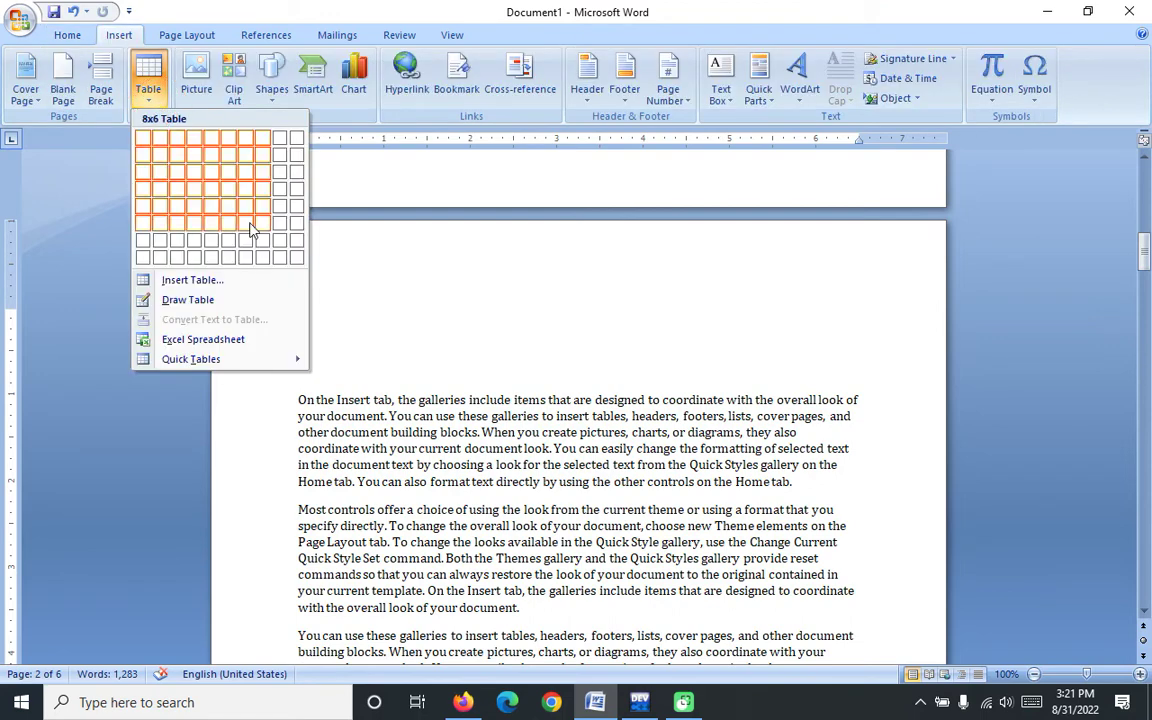
click(247, 224)
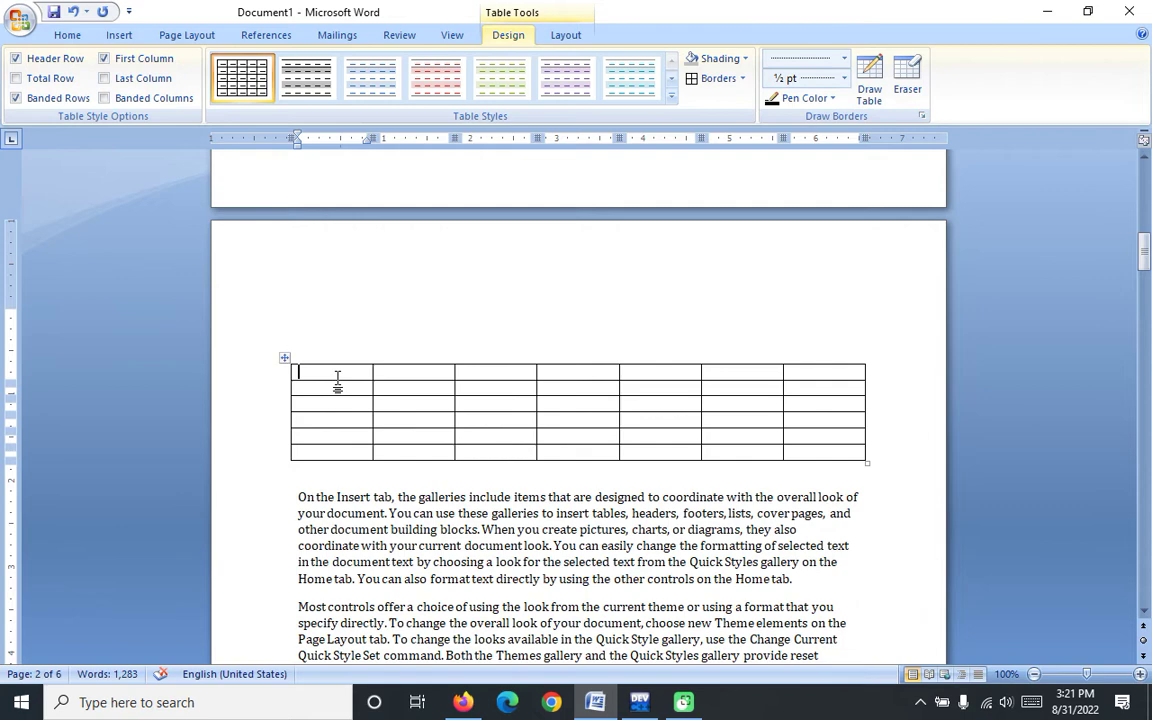
click(284, 361)
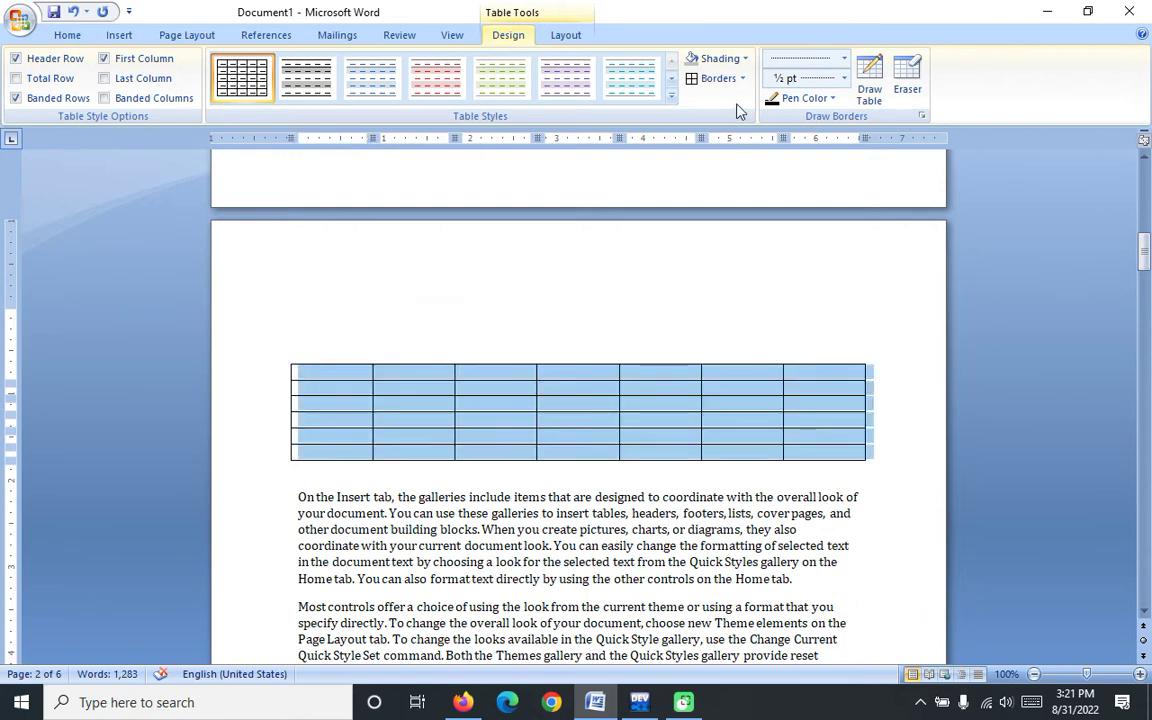
click(742, 78)
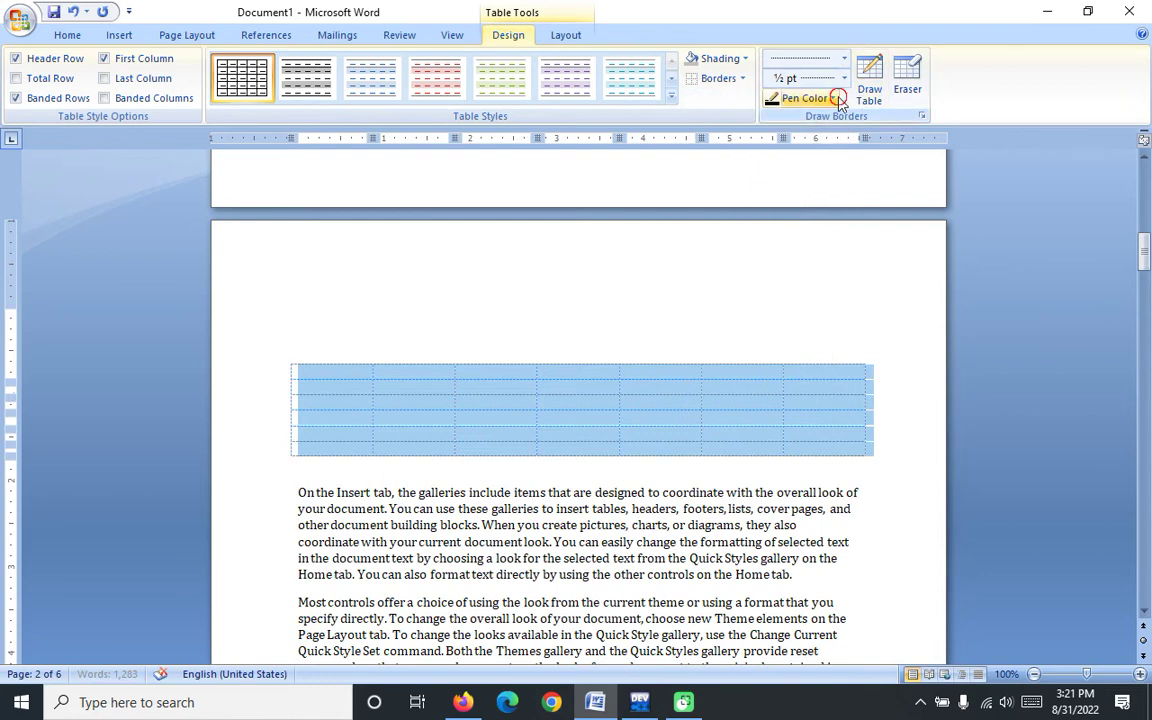
- Set the pen colour to red, apply all borders, and choose a solid line style
click(832, 98)
click(786, 254)
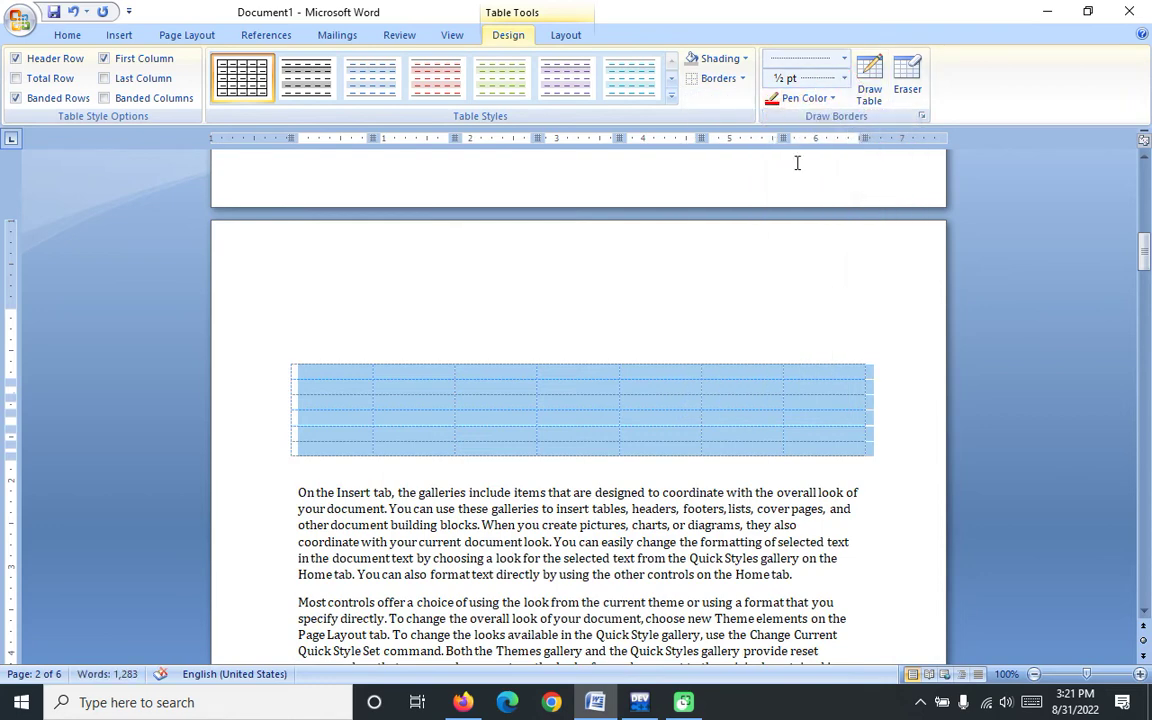
click(742, 80)
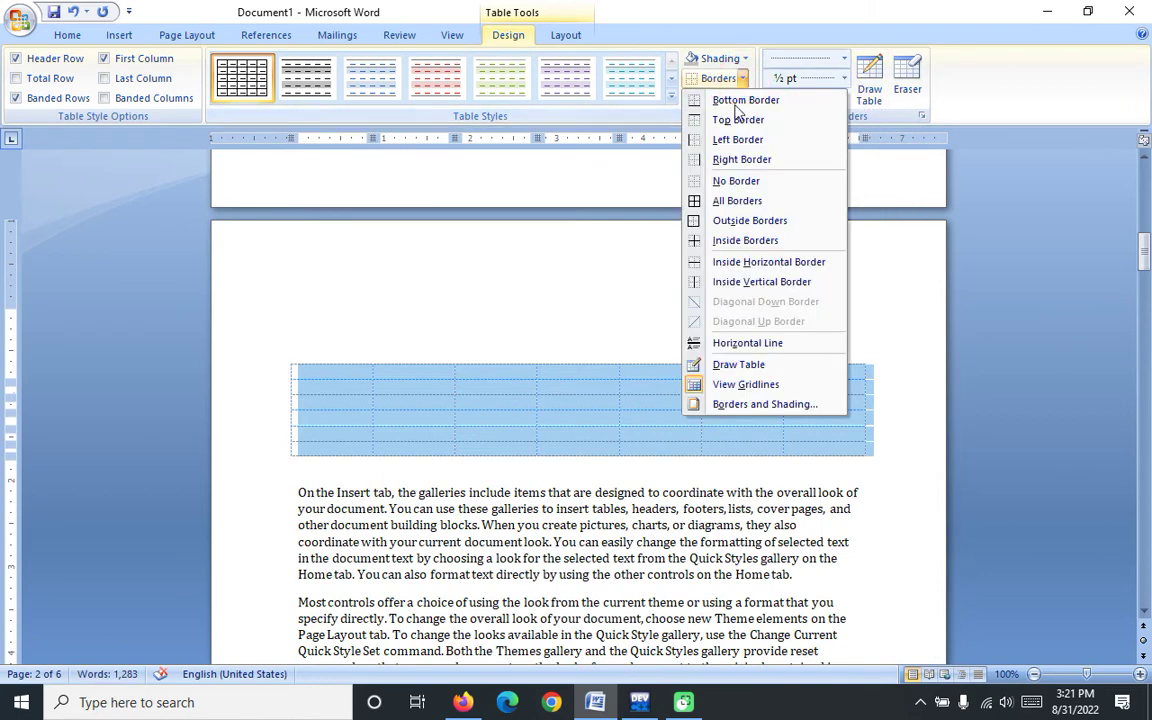
click(705, 197)
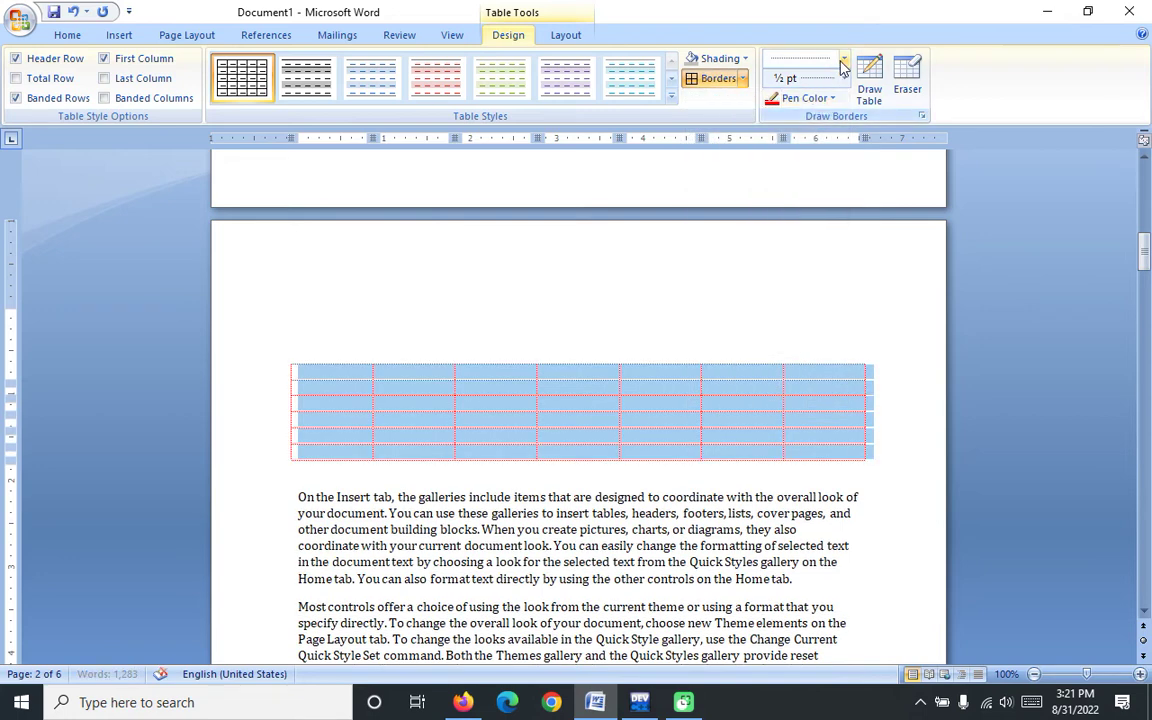
click(844, 58)
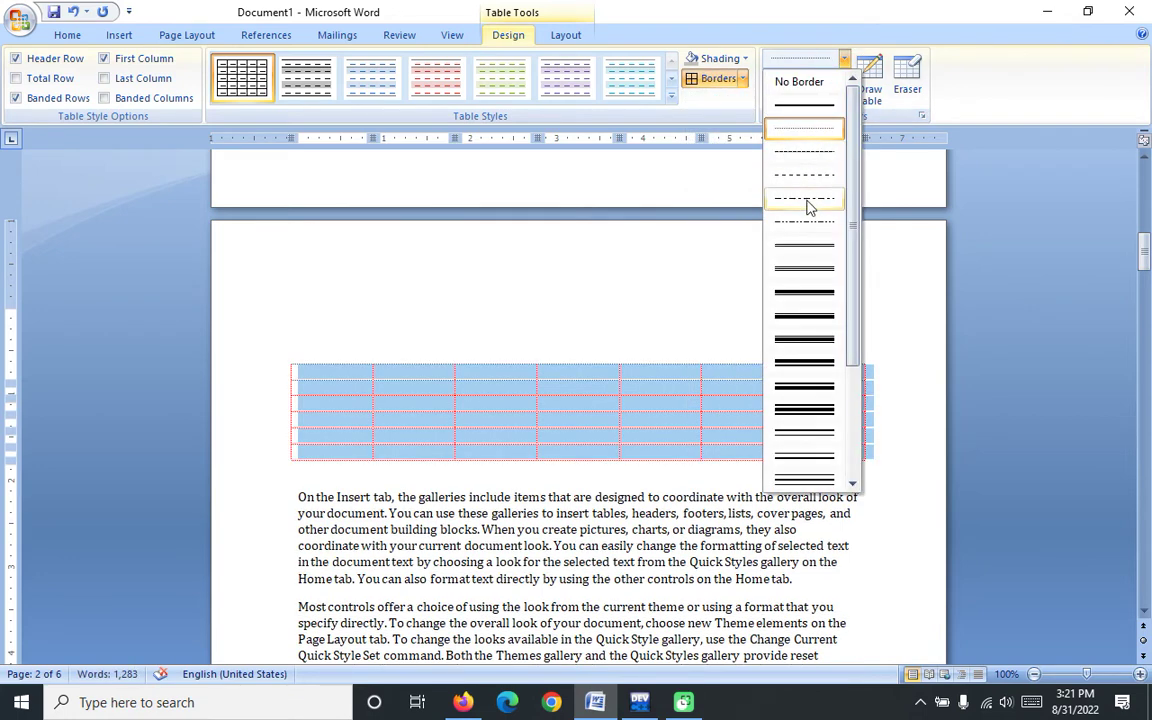
click(810, 106)
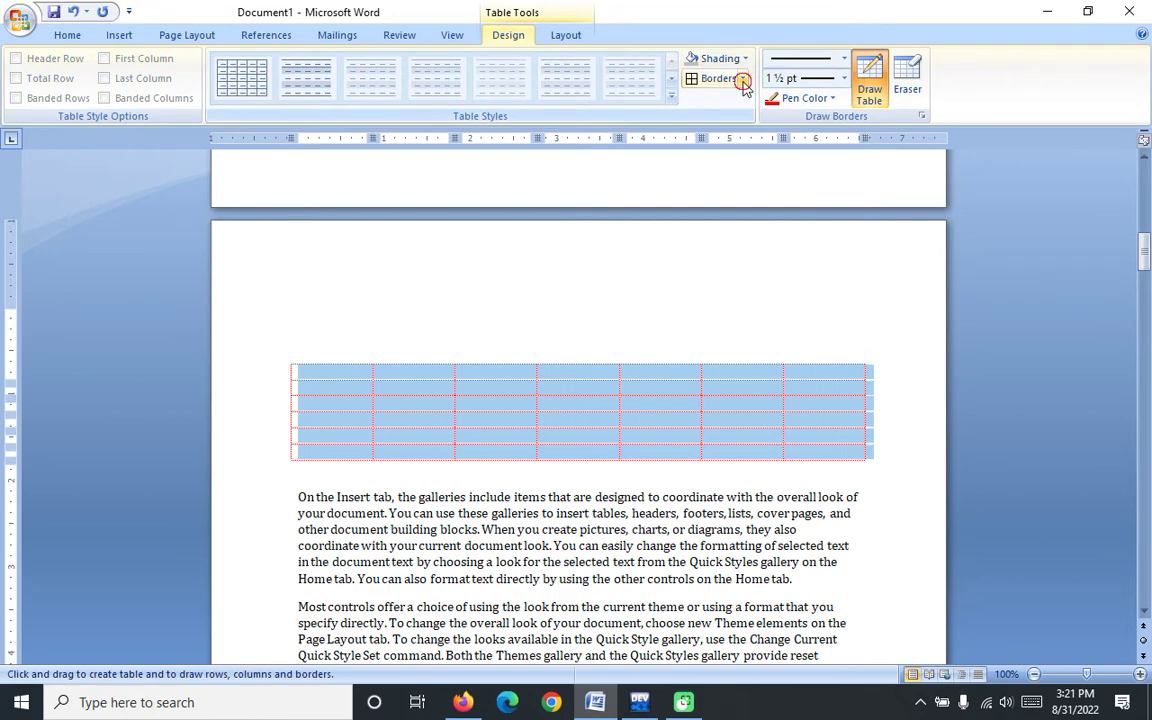
- Remove the table's borders and reapply all borders
click(743, 82)
click(740, 180)
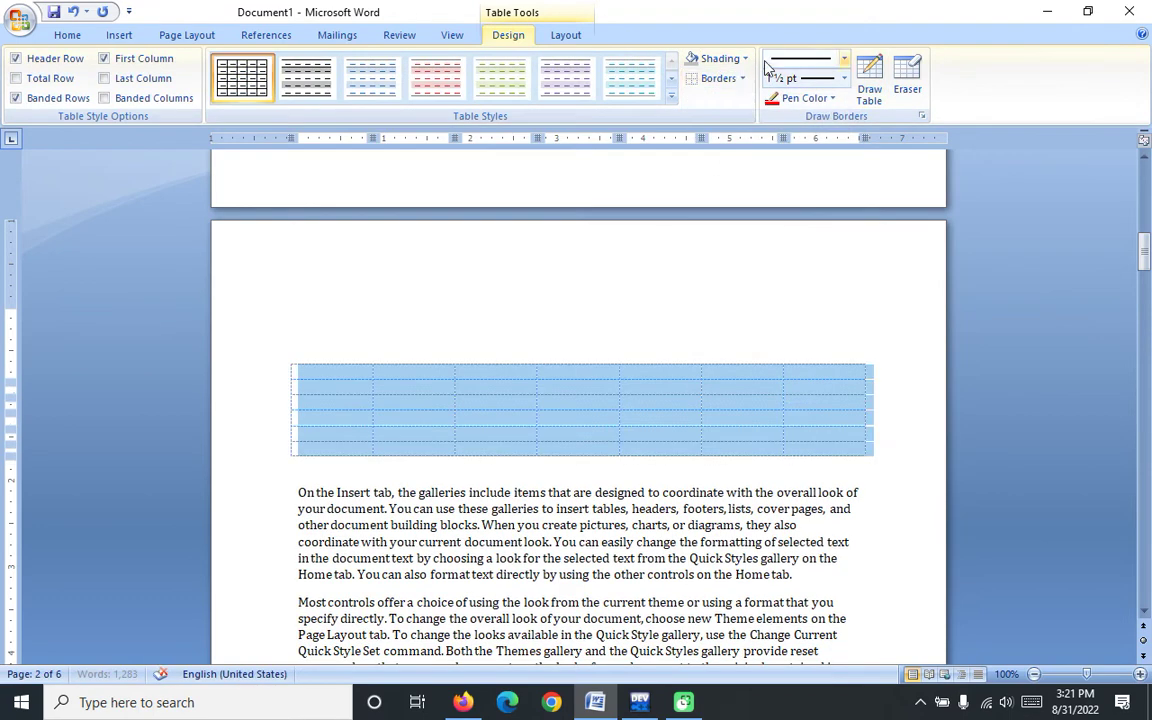
click(743, 79)
click(727, 202)
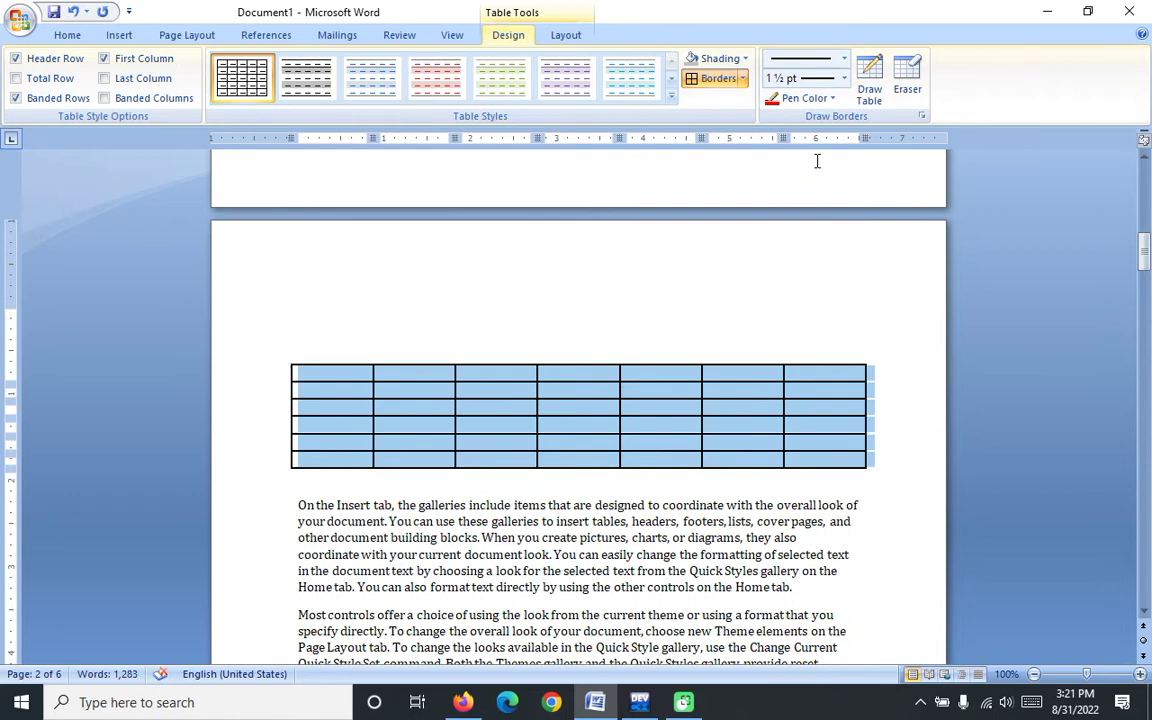
- Set the pen colour to red, clear the borders, and apply red borders to every cell
click(832, 98)
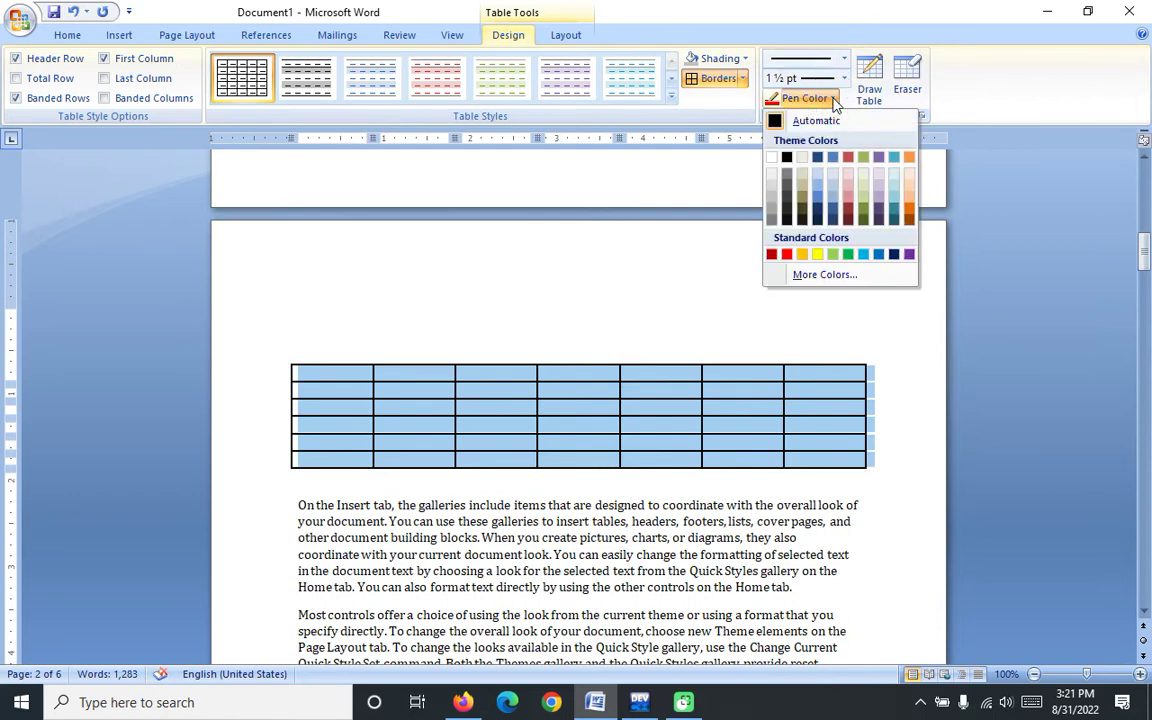
click(787, 255)
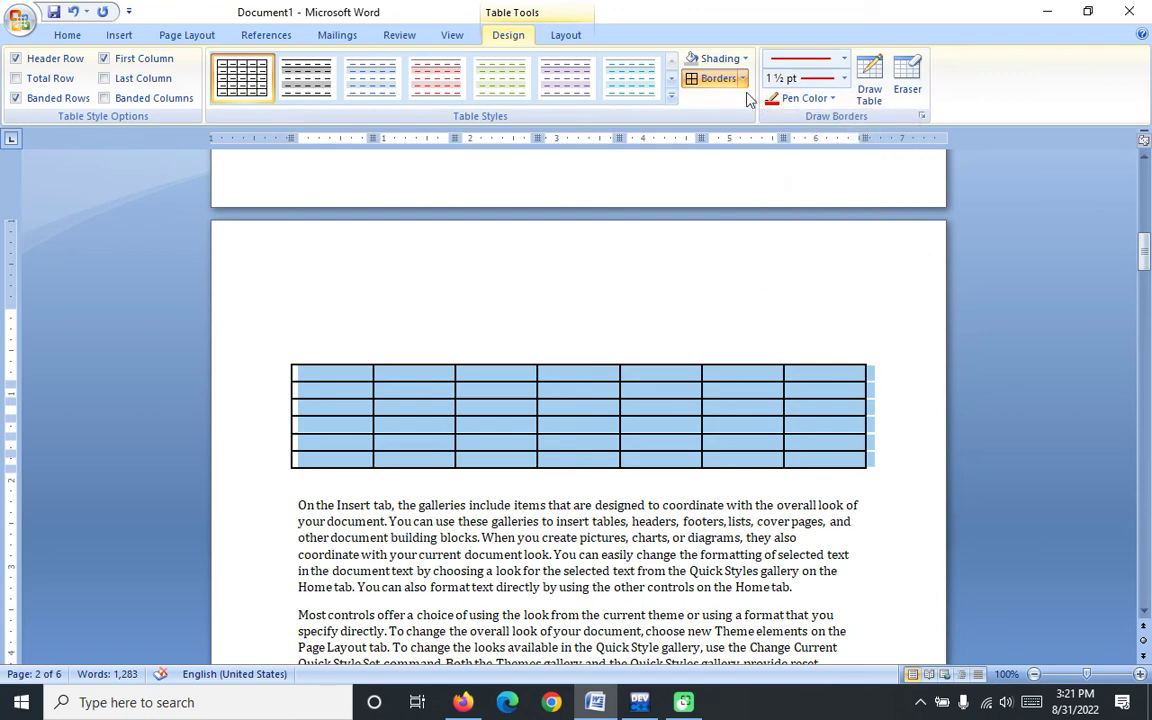
click(741, 80)
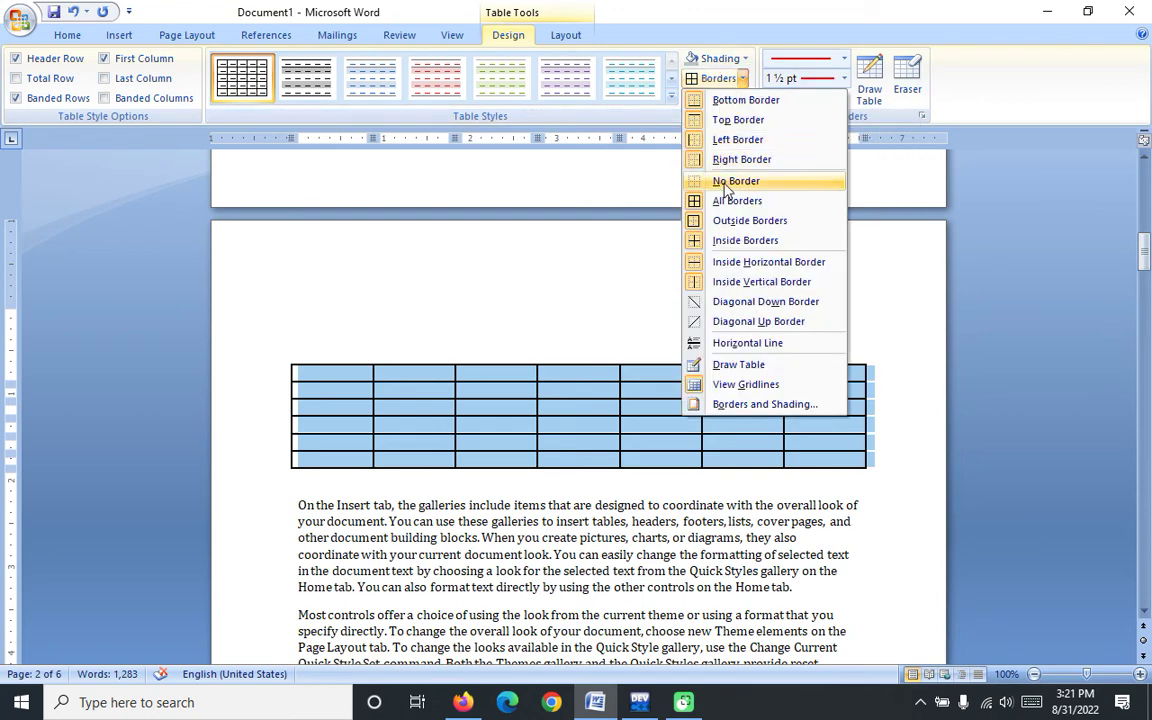
click(720, 180)
click(742, 80)
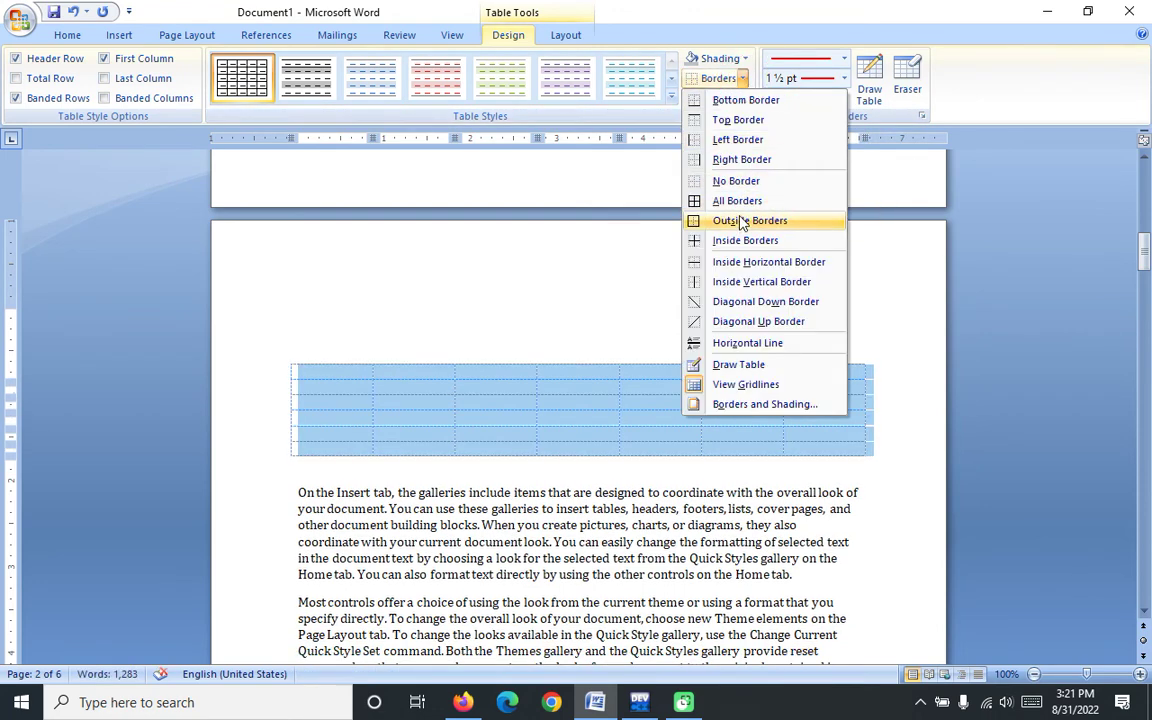
click(743, 198)
click(753, 316)
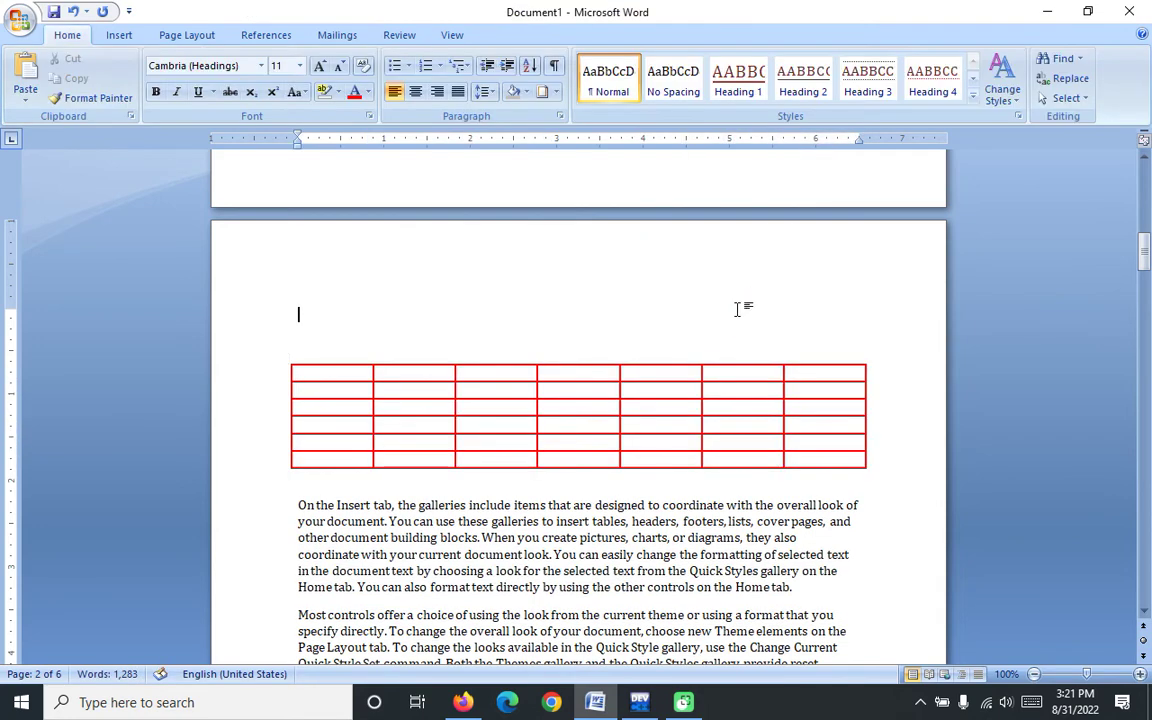
- Insert two new rows at the top of the table
click(535, 437)
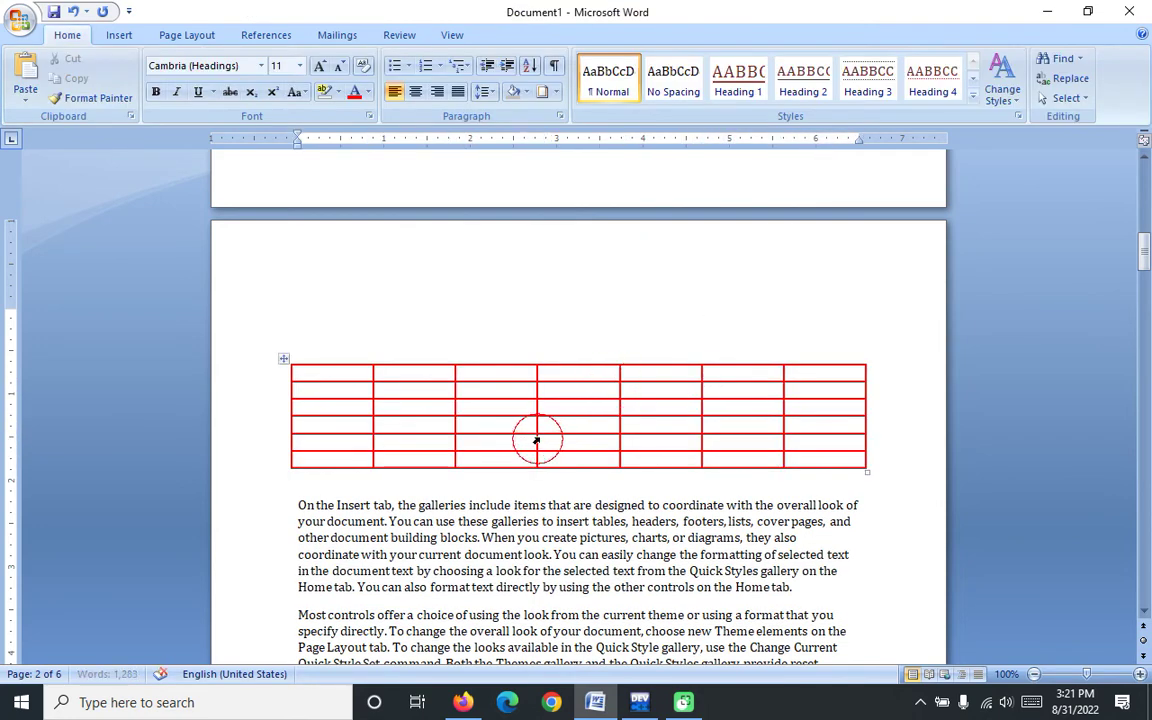
click(530, 422)
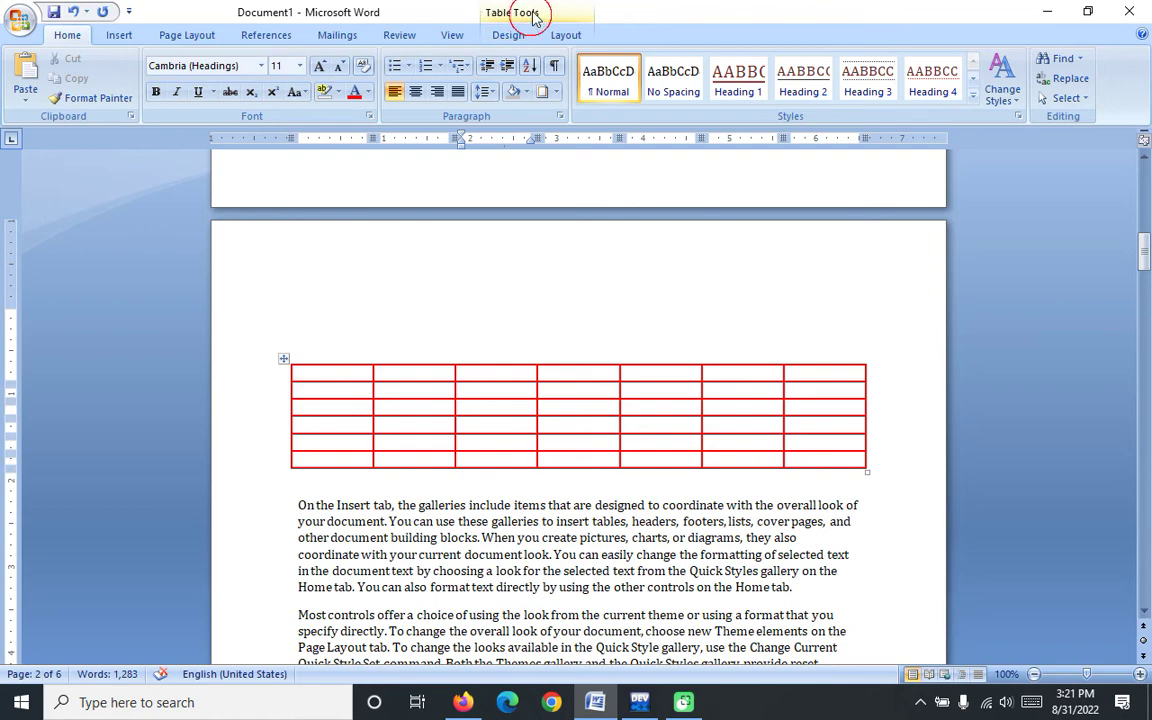
click(505, 33)
click(565, 36)
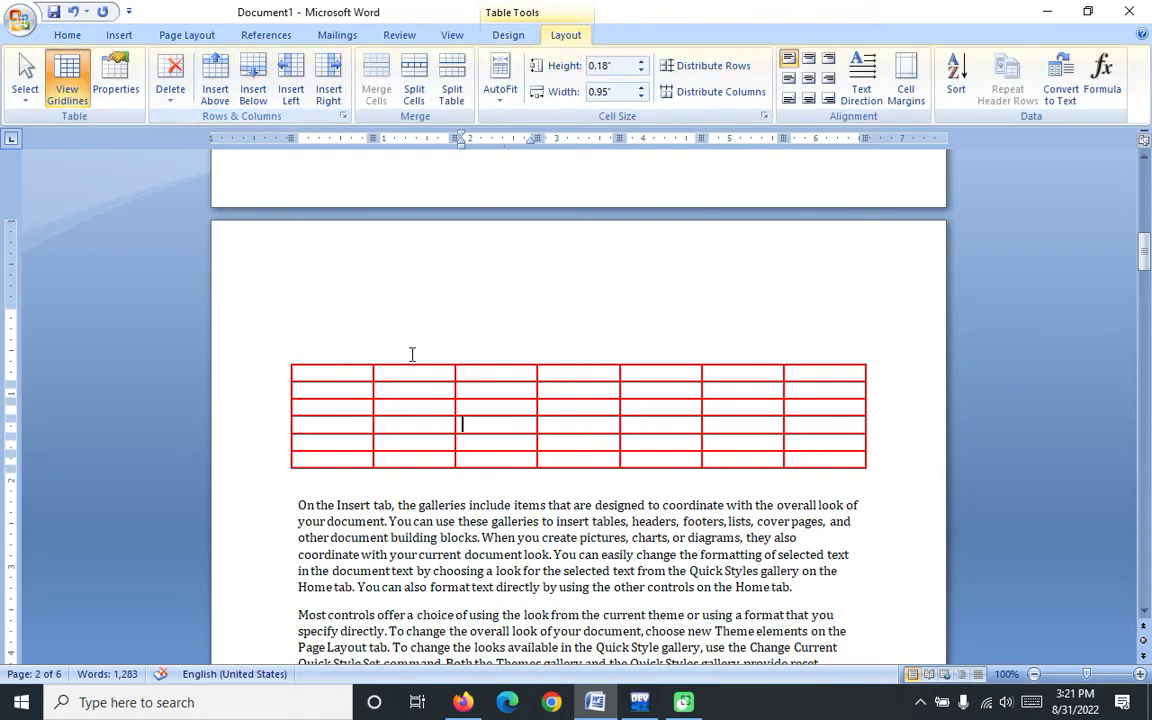
drag(350, 380, 348, 392)
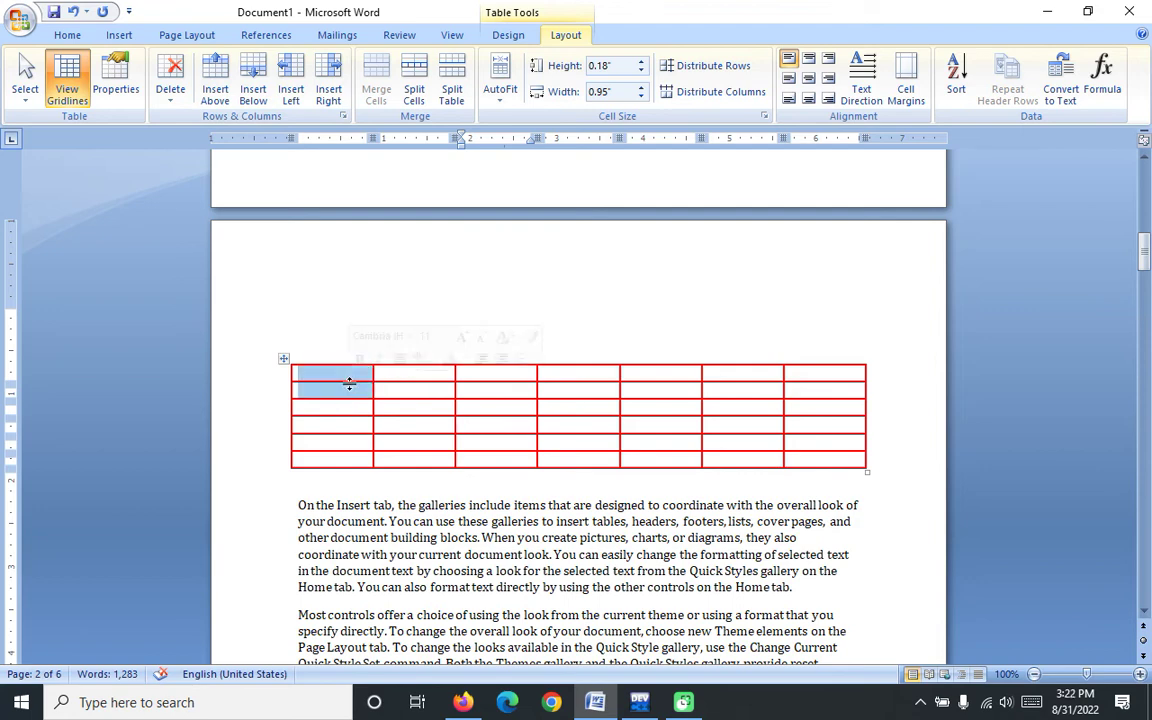
click(213, 93)
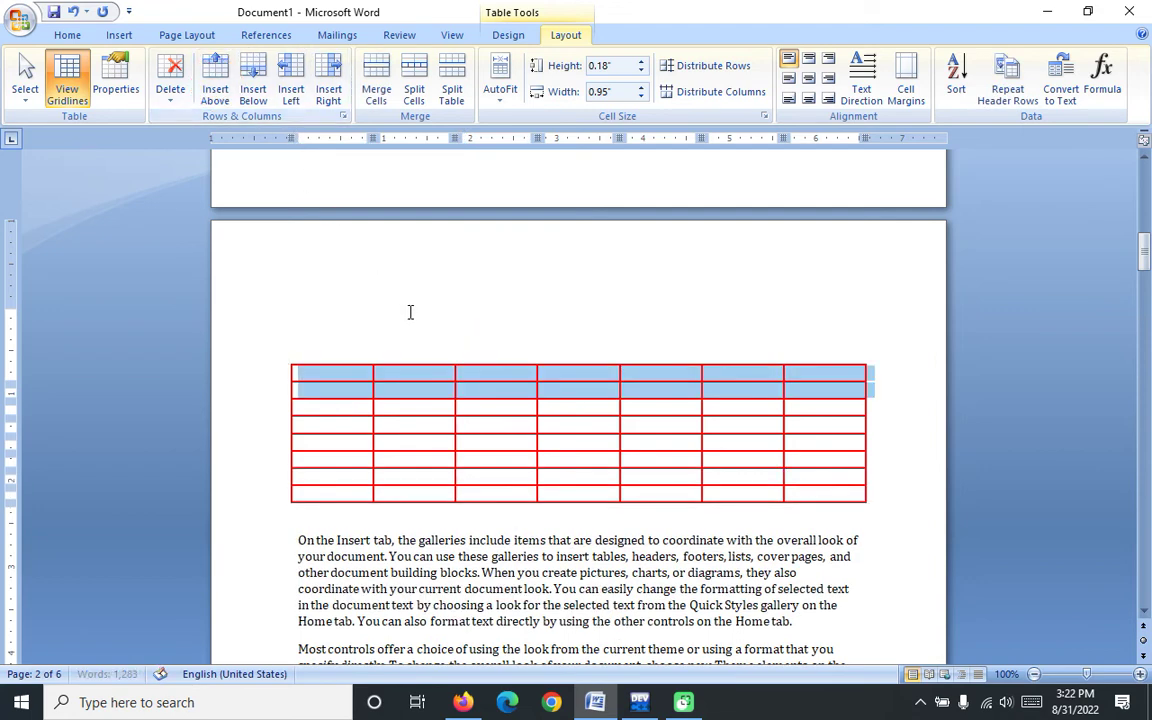
click(746, 405)
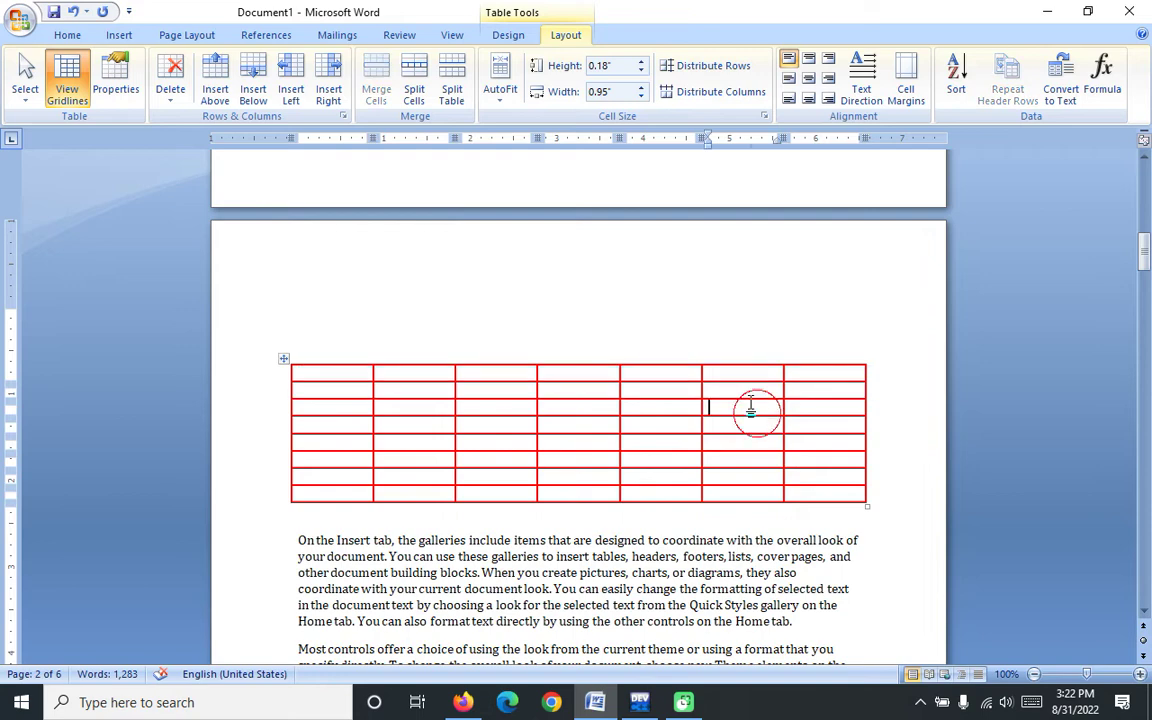
- Insert two columns left and two right of the rightmost columns, plus two rows near the bottom
drag(740, 375, 812, 422)
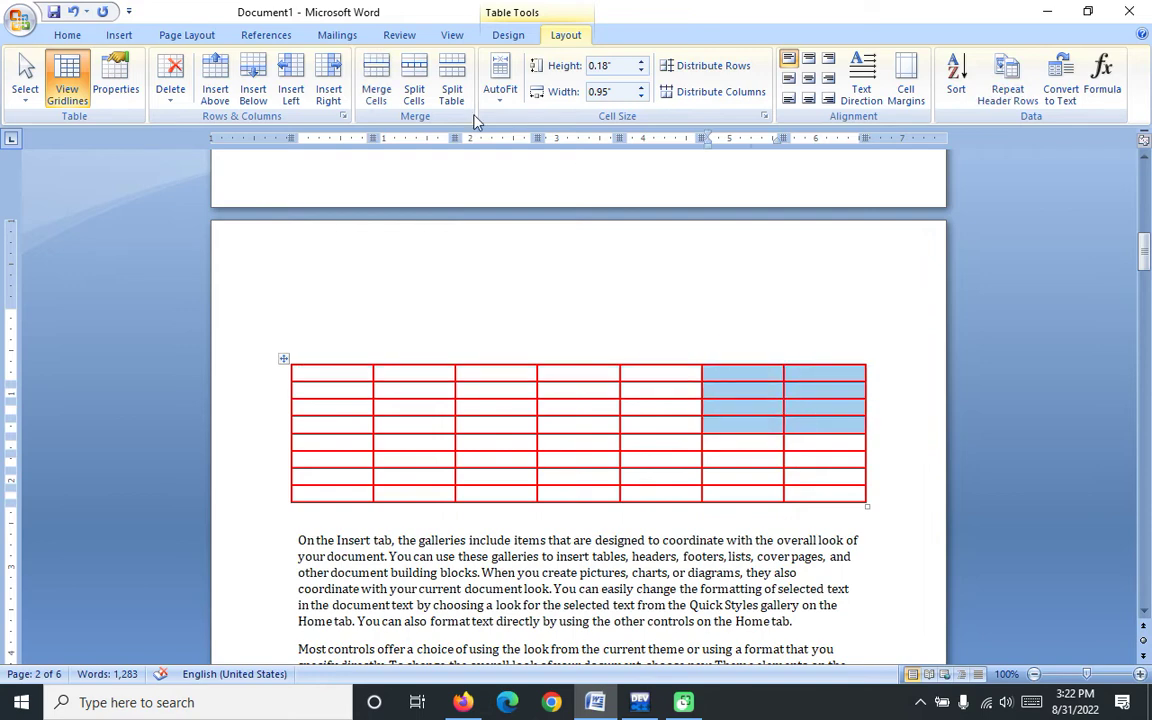
click(291, 92)
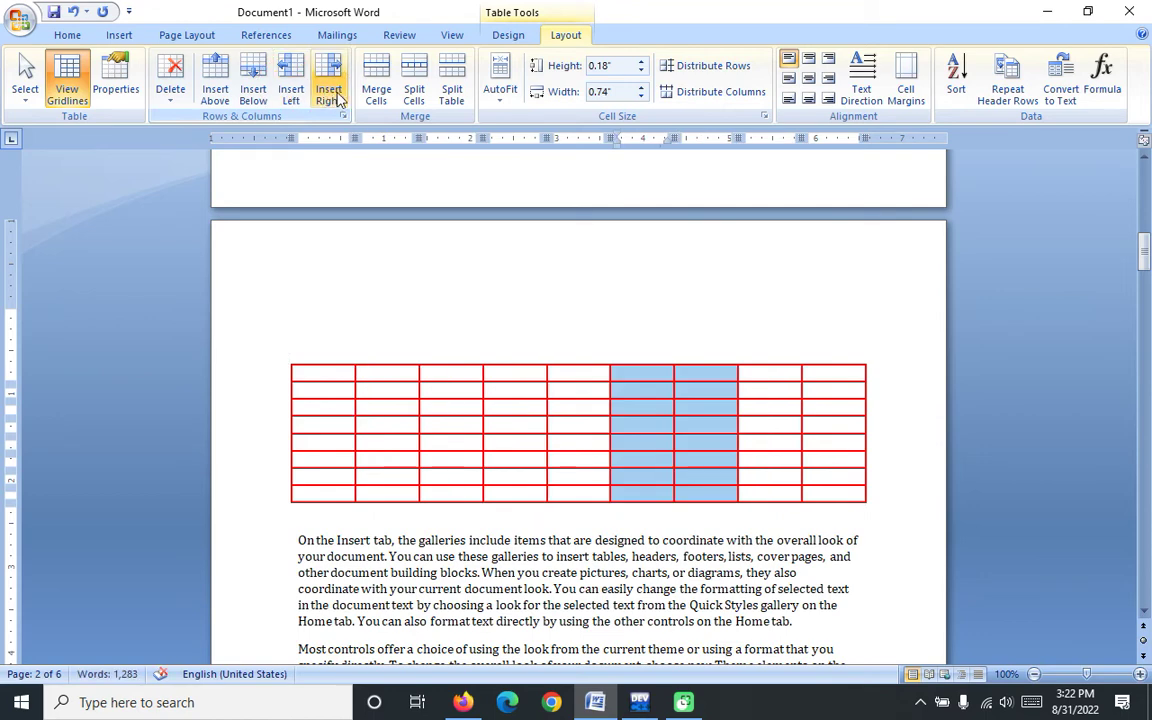
click(329, 90)
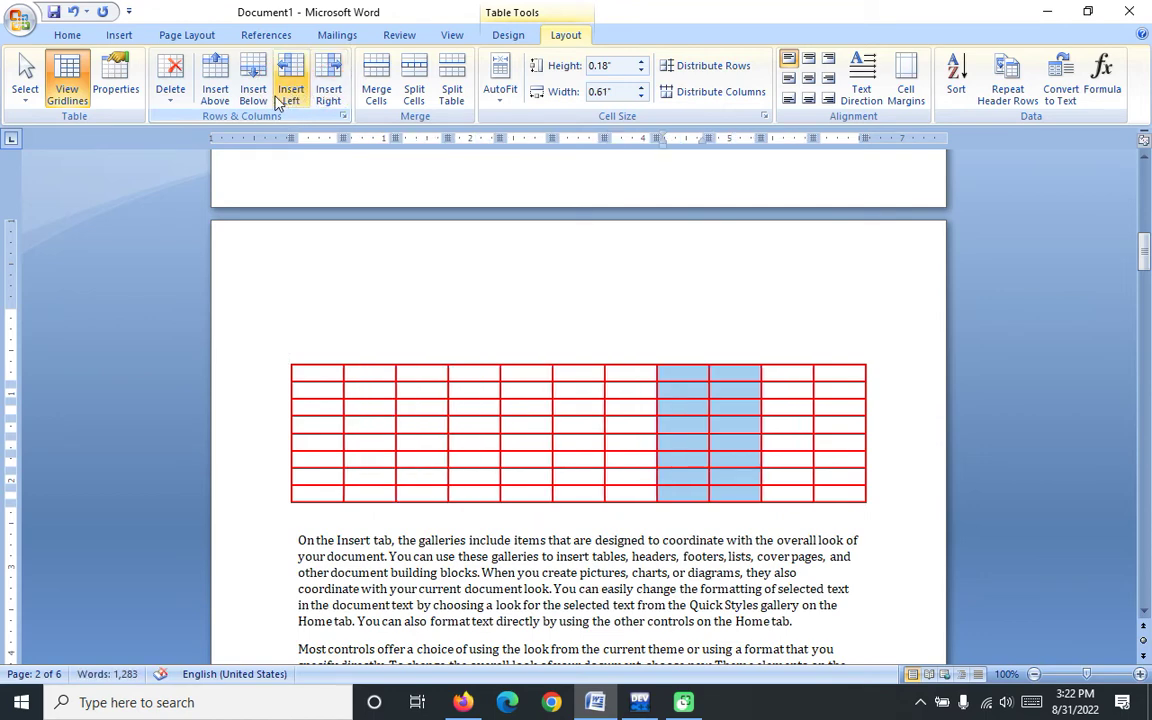
mouse_move(532, 419)
mouse_down()
mouse_move(568, 445)
mouse_move(579, 492)
mouse_up()
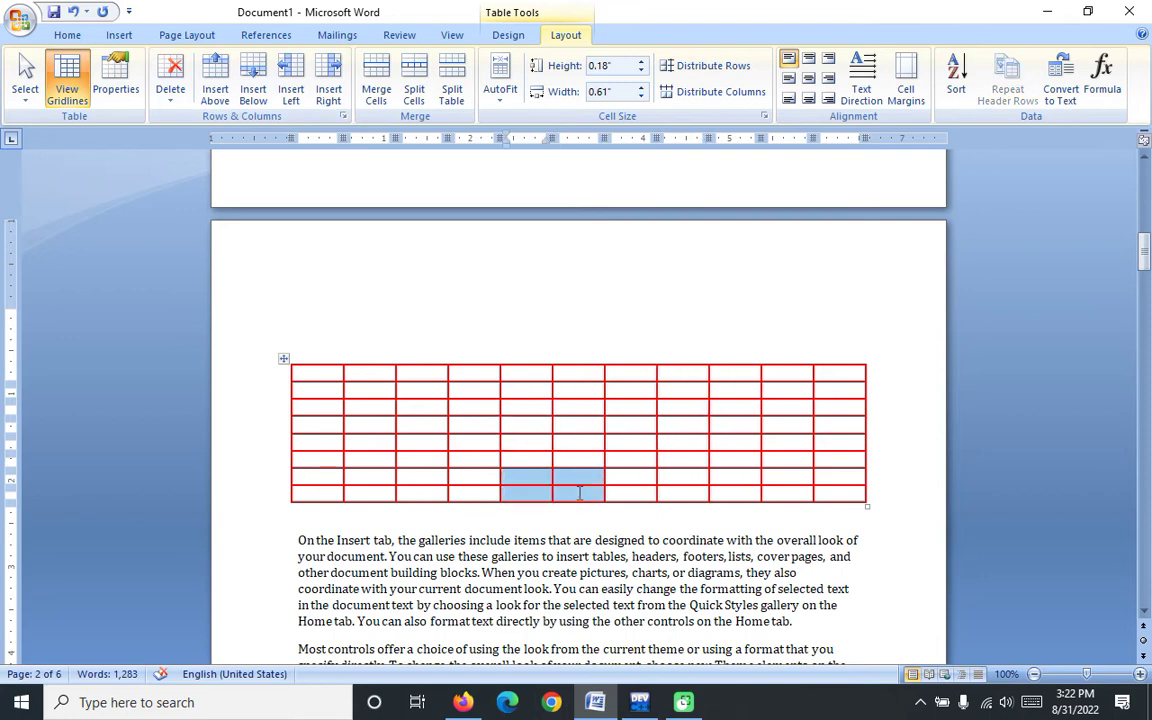
click(253, 88)
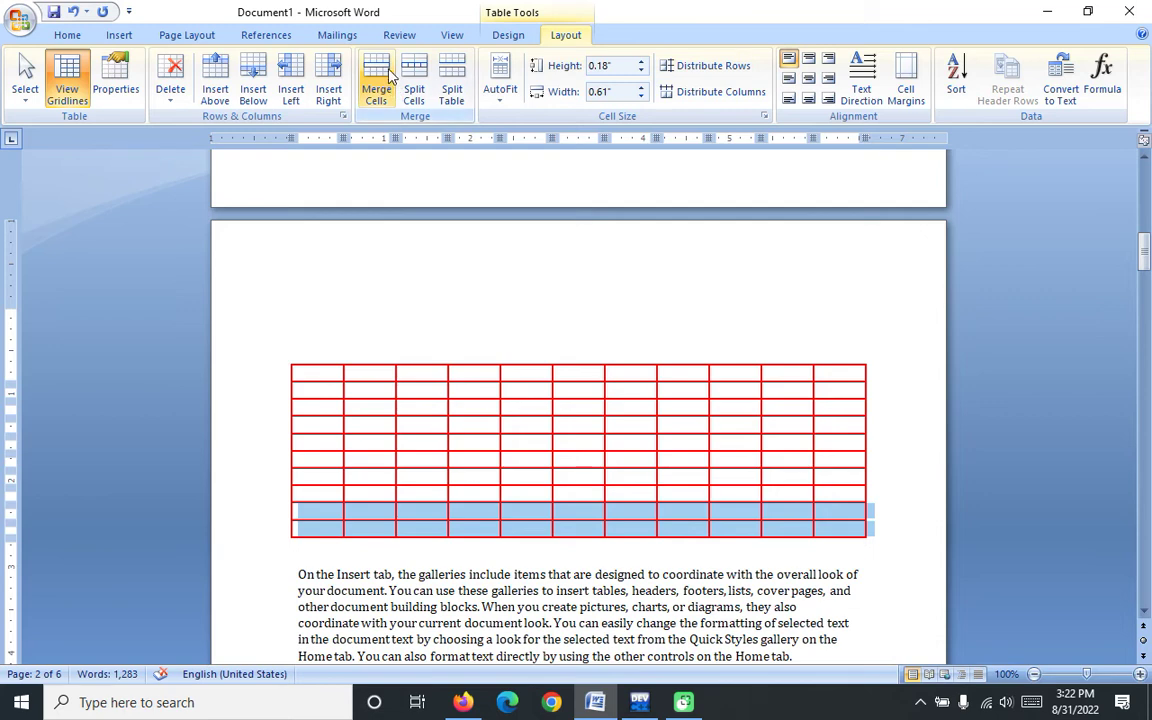
click(468, 445)
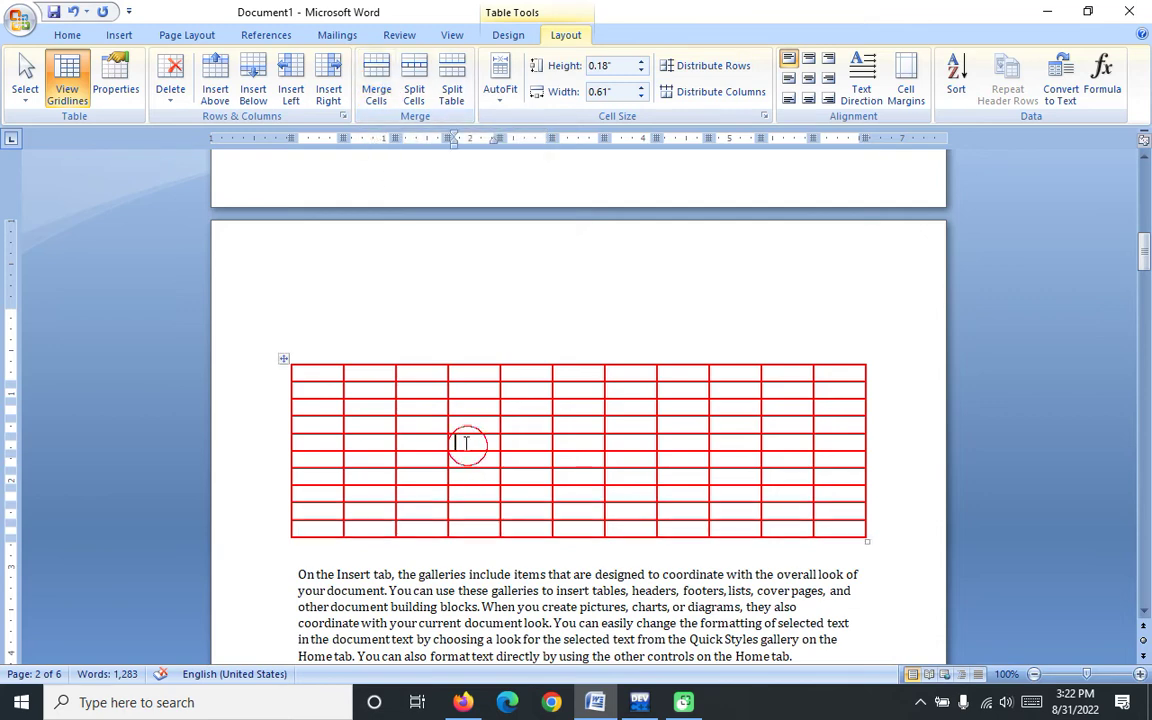
- Merge the top two rows into one header cell and set a 3-column, 3-row split below
drag(329, 376, 823, 398)
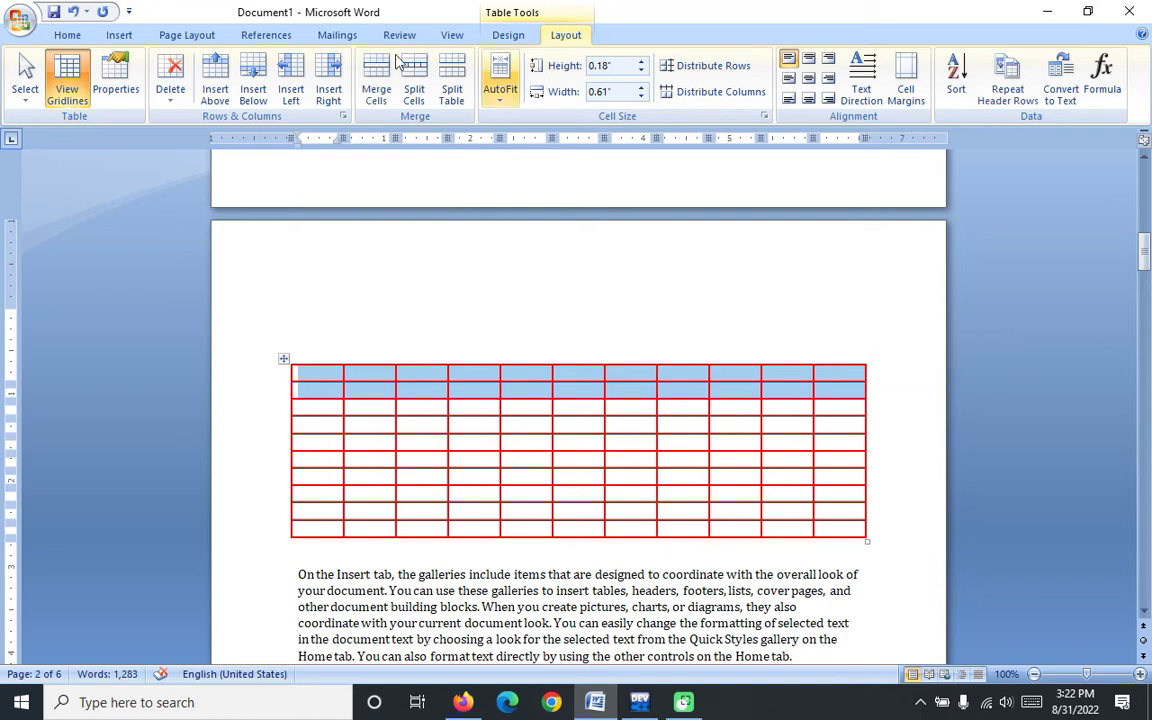
click(378, 70)
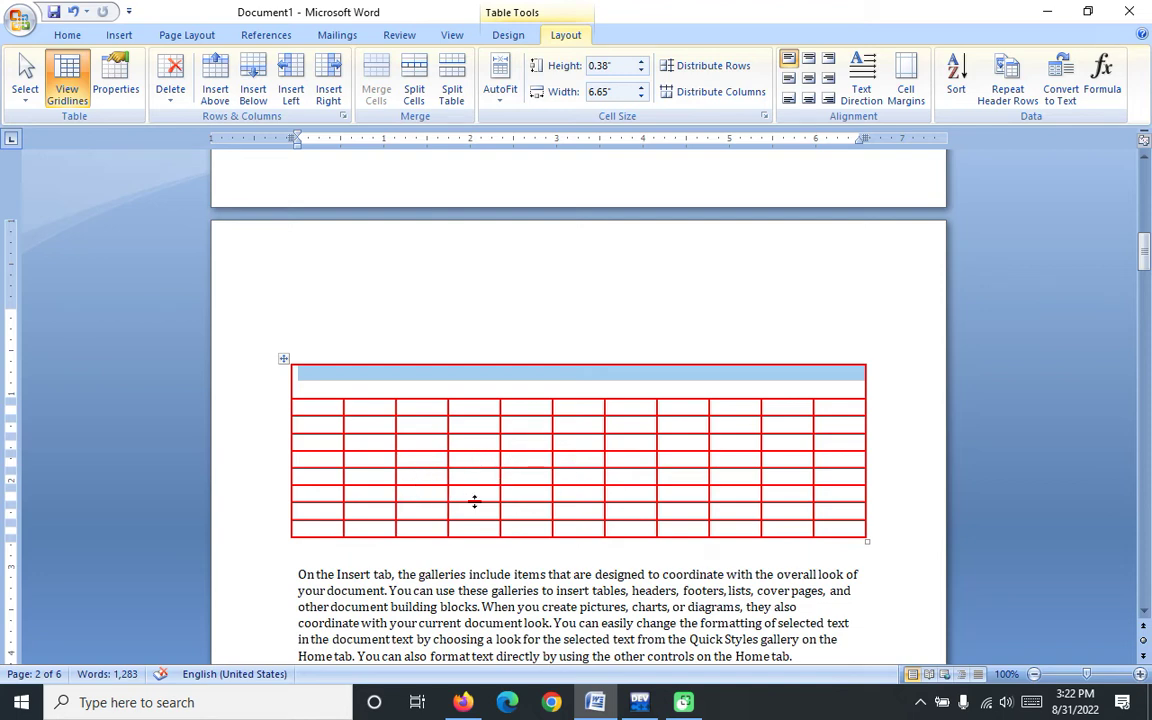
drag(482, 503, 482, 508)
drag(300, 405, 823, 442)
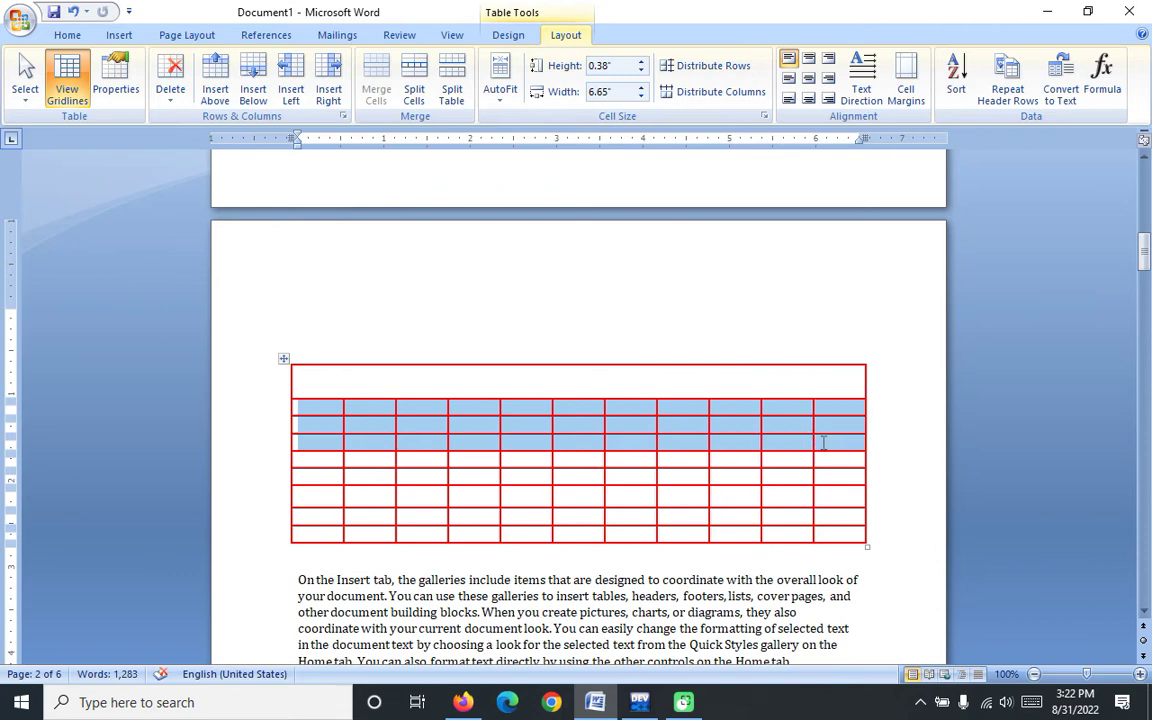
click(413, 95)
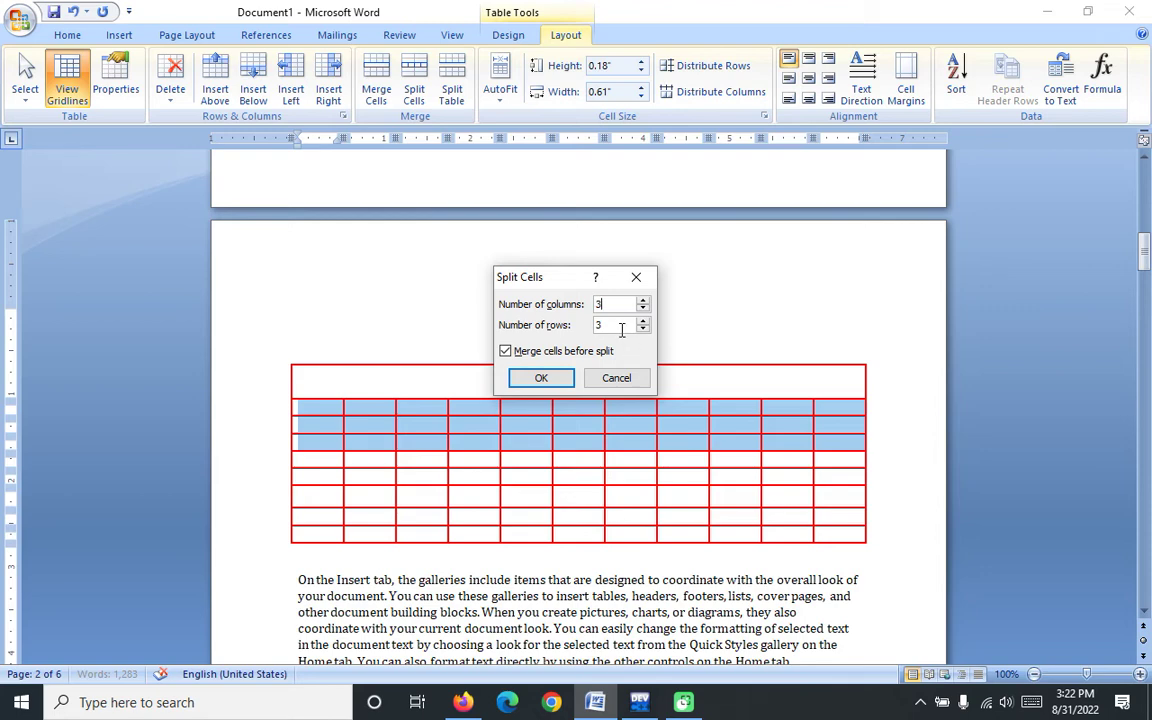
- Split the rows under the header into three cells each, then split off the 11-column grid as a separate table
click(540, 377)
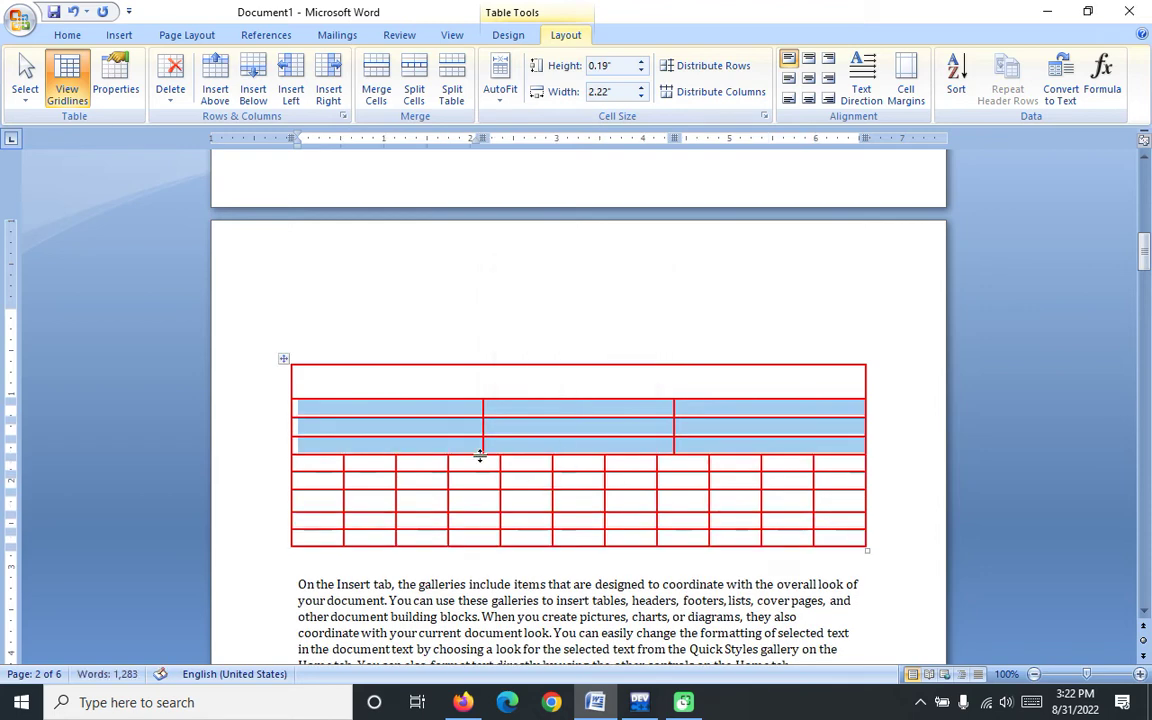
click(422, 412)
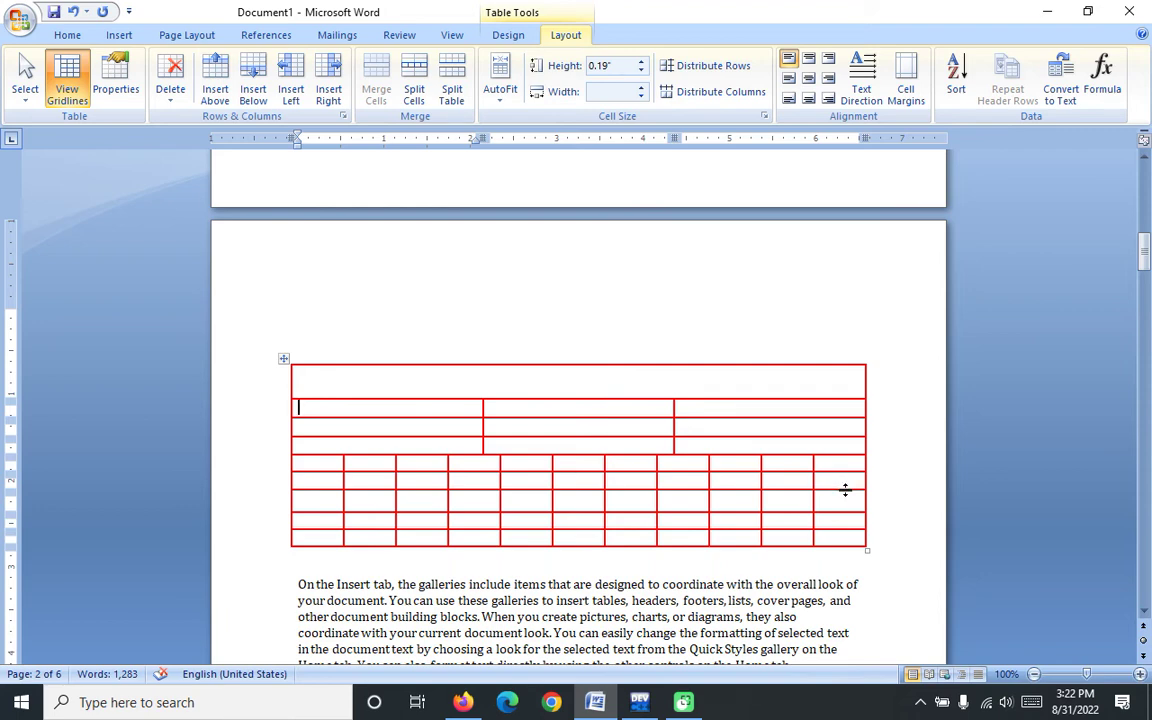
click(798, 462)
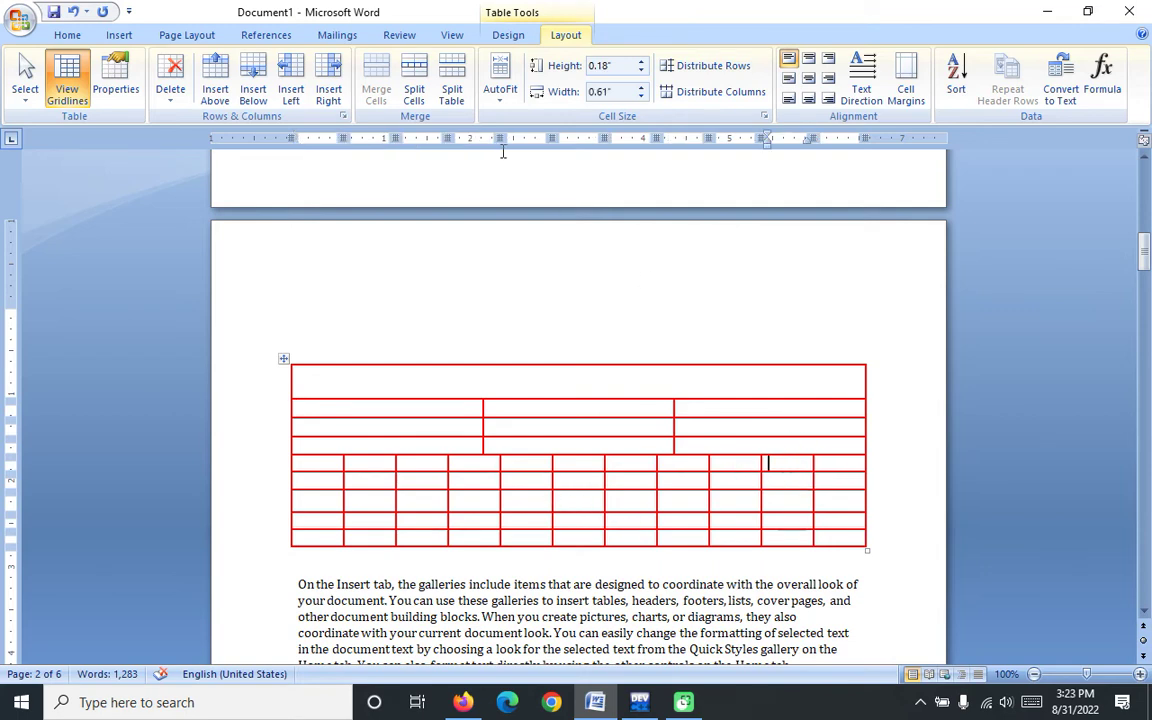
click(451, 92)
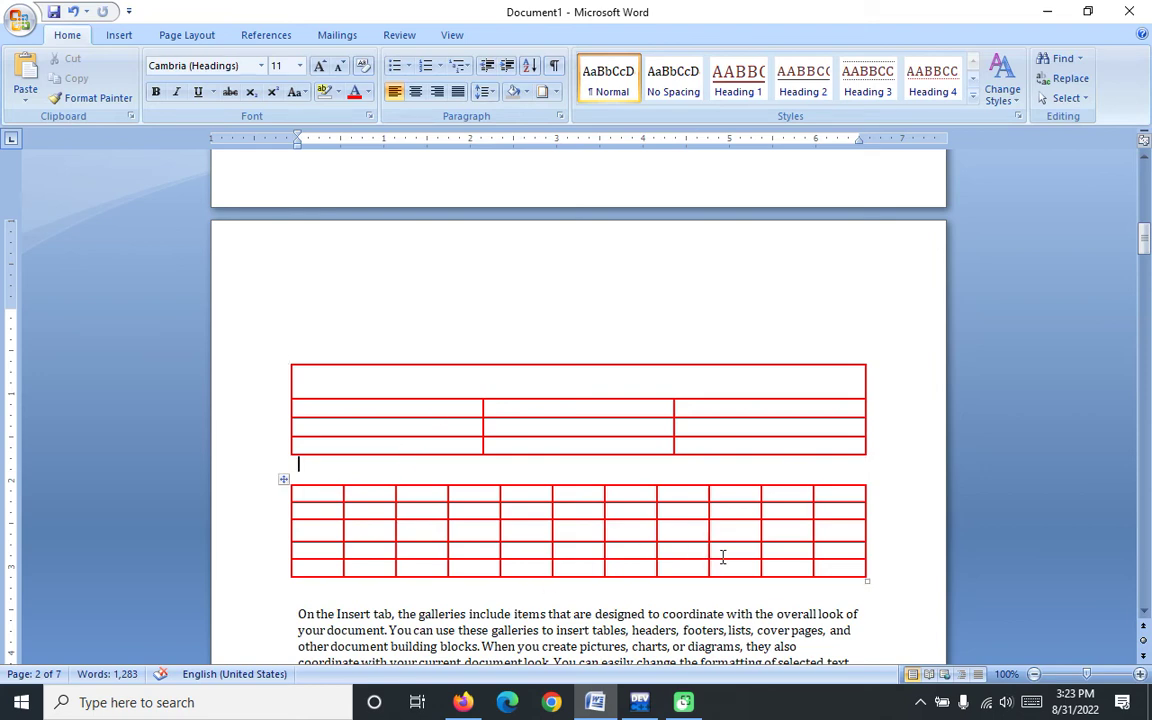
- Select the upper table and try AutoFit Contents, then undo it to keep full page width
click(613, 510)
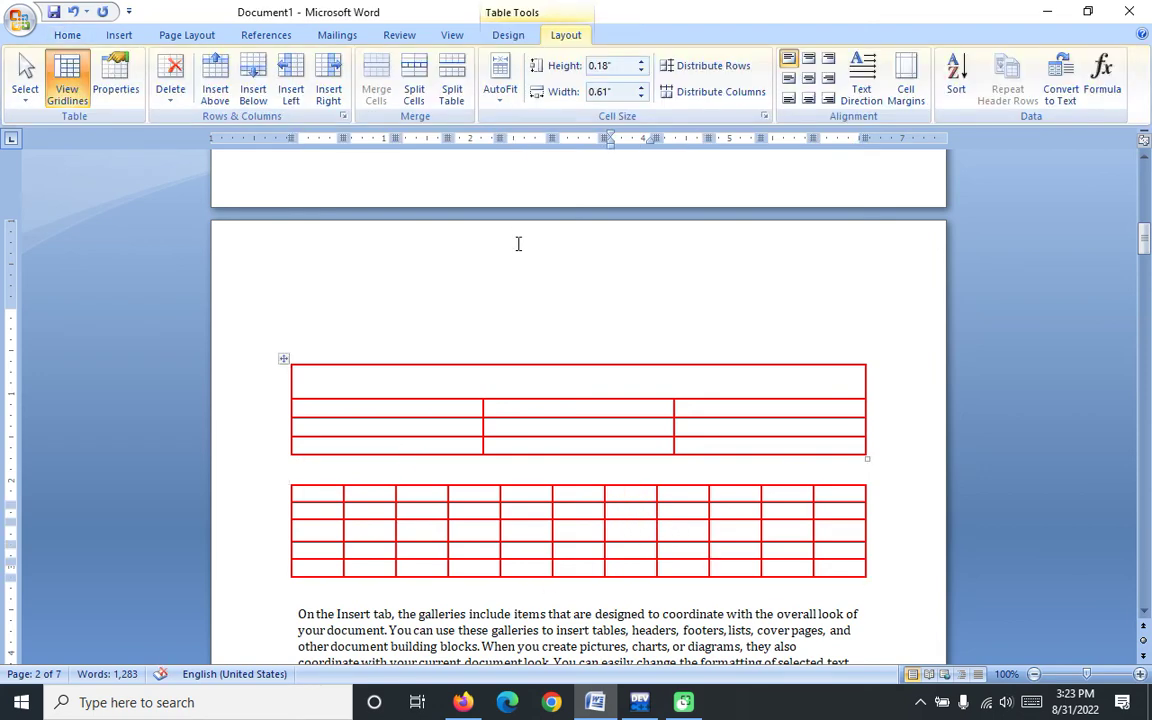
drag(360, 375, 697, 436)
click(503, 100)
click(580, 119)
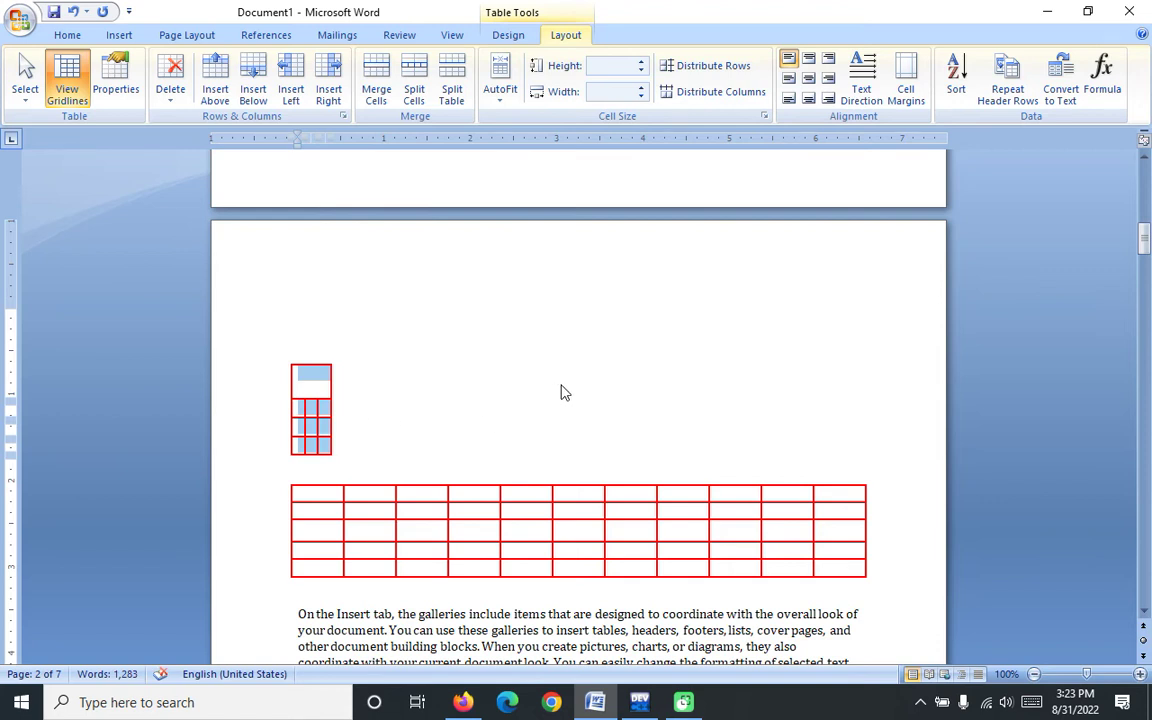
key(ctrl+z)
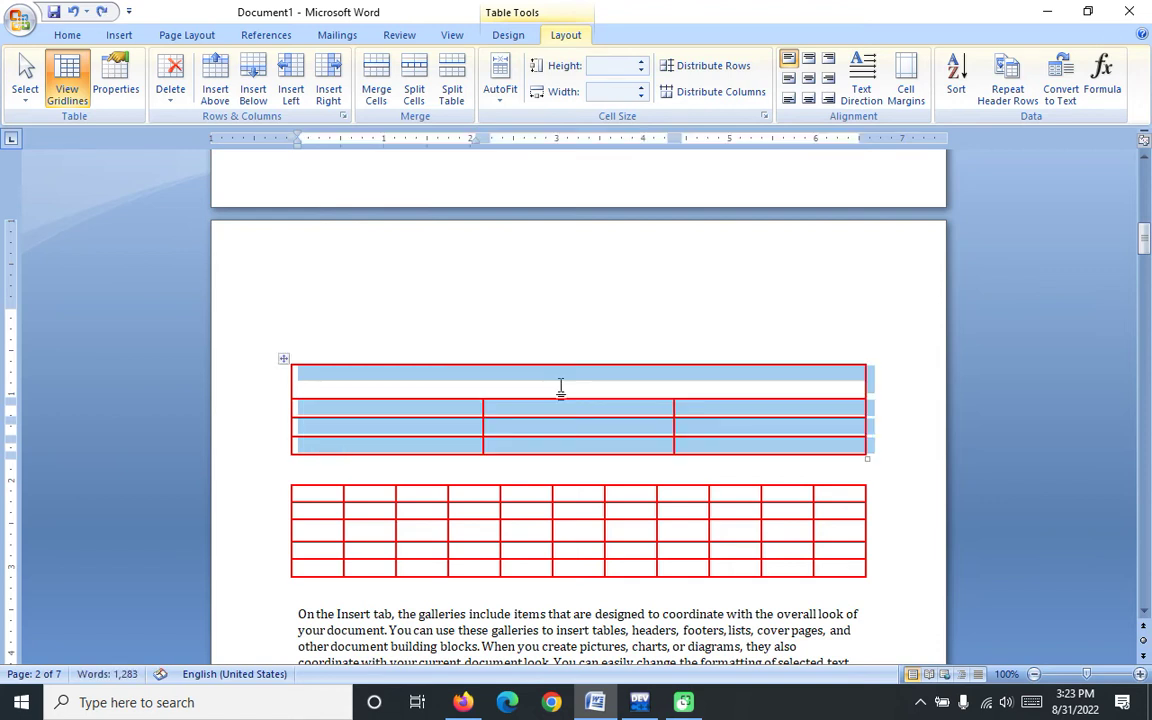
- Set the upper table's rows to an even 0.18" height with Distribute Rows
click(642, 62)
click(642, 62)
click(642, 62)
click(642, 62)
click(642, 62)
click(642, 62)
click(642, 62)
click(641, 72)
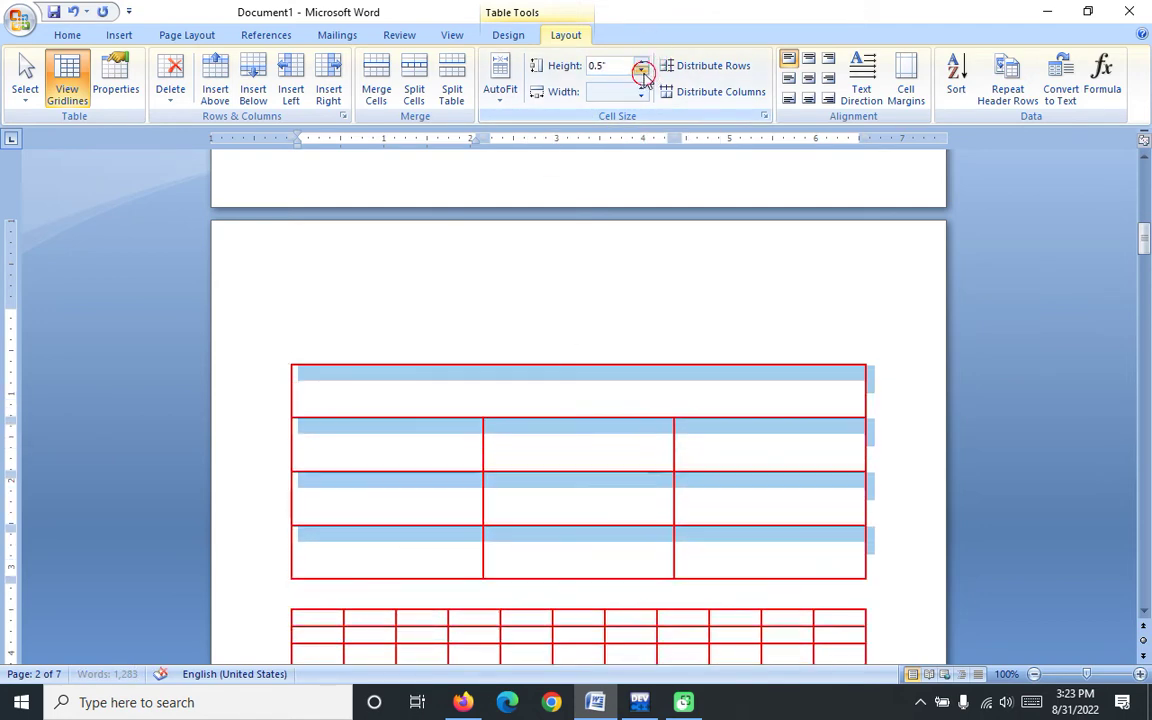
click(641, 72)
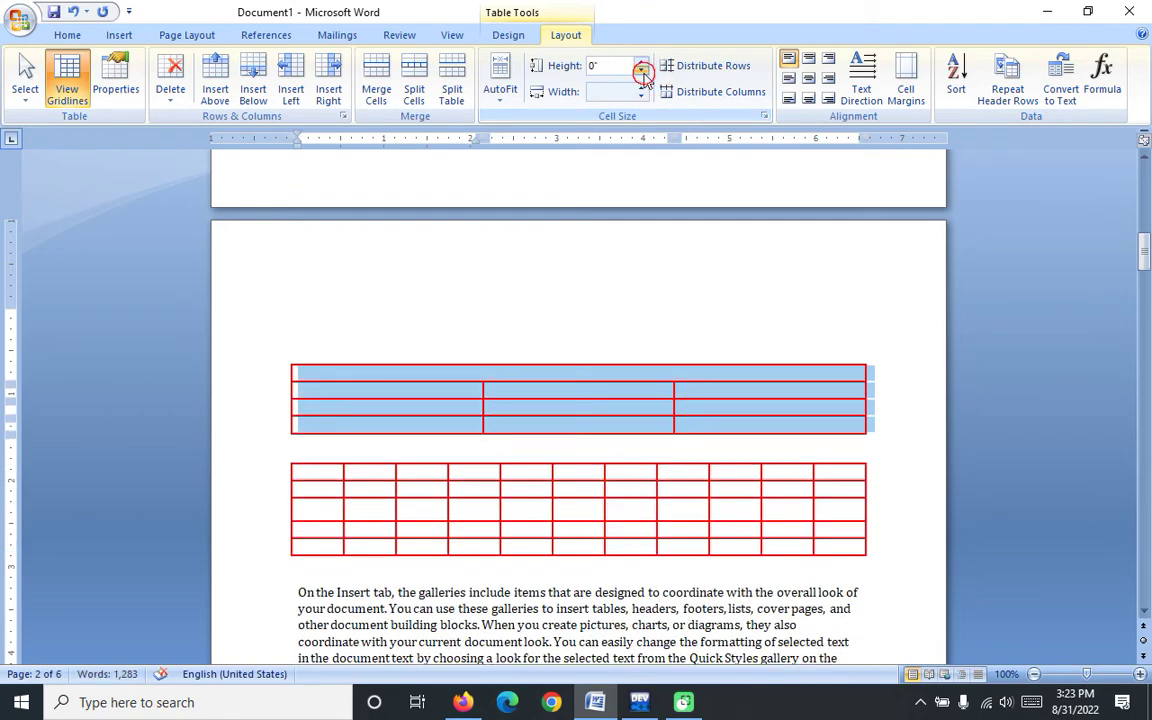
click(692, 68)
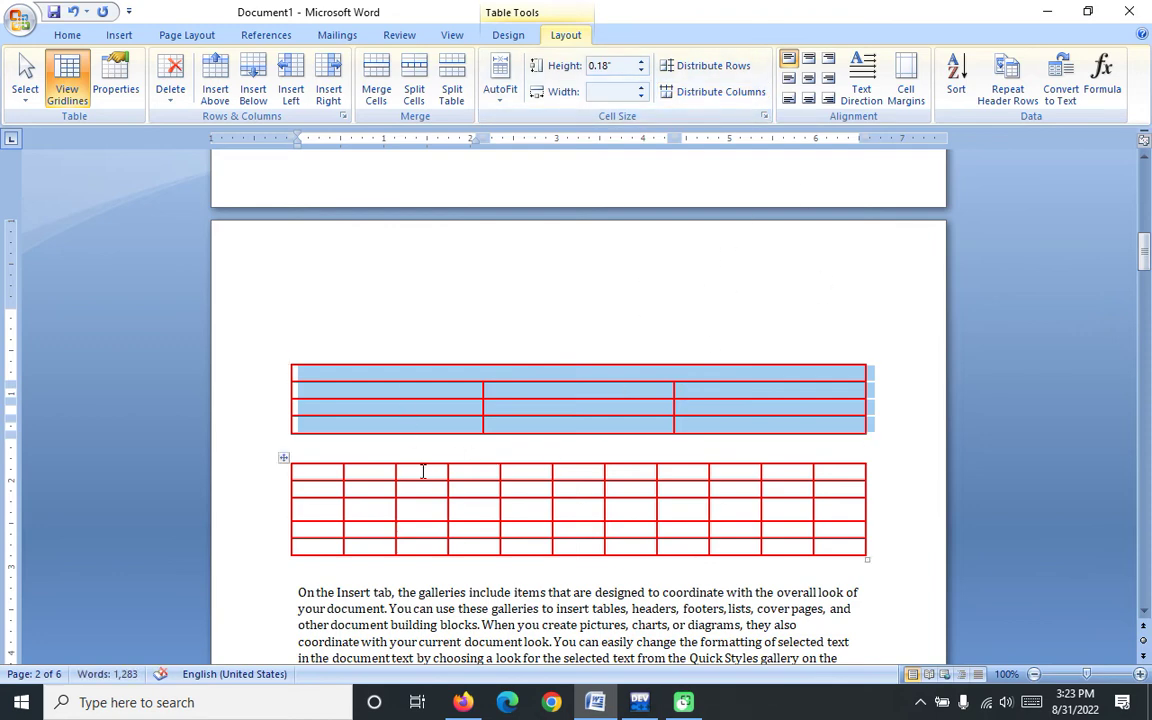
click(344, 374)
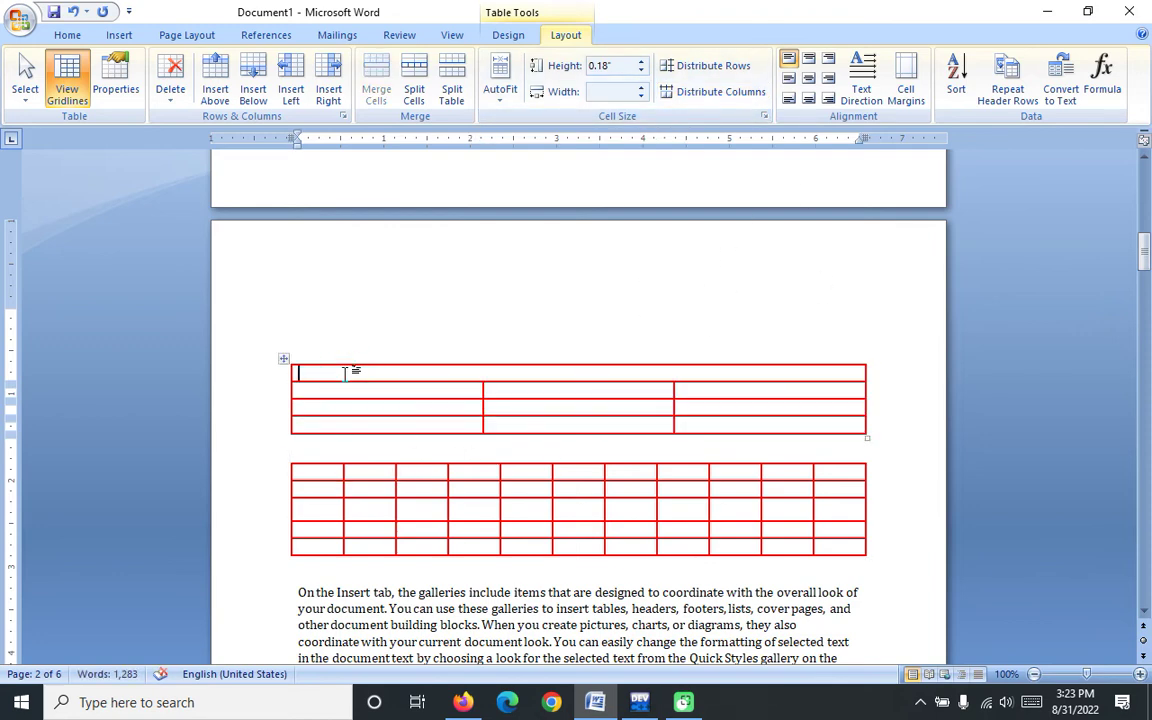
- Complete the merged header text as 'G.s Computer Training Institute' and select it
text(G.s Computer Training )
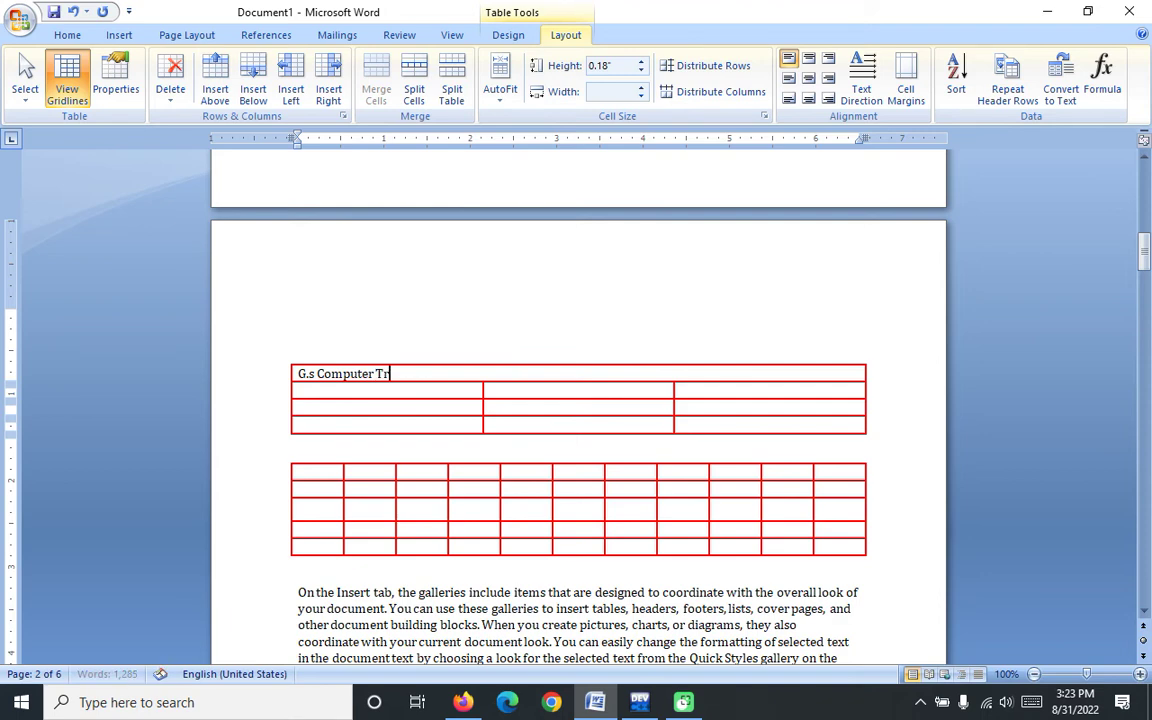
text(Ins)
text(titute)
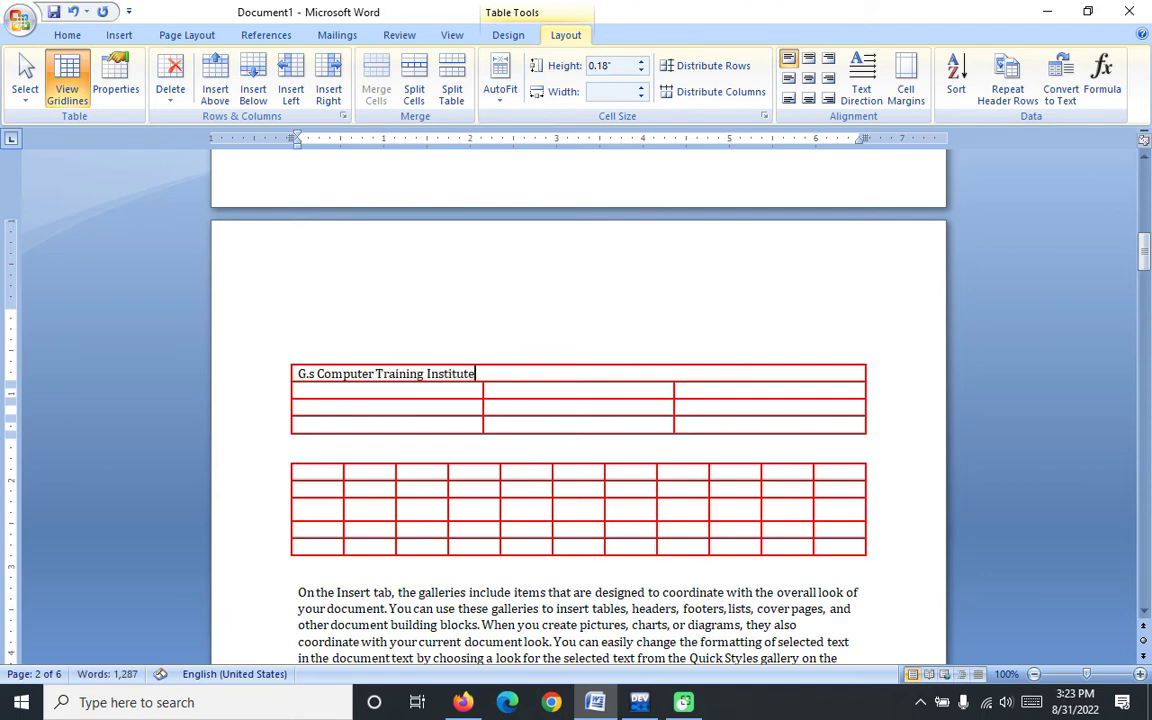
drag(485, 377, 302, 378)
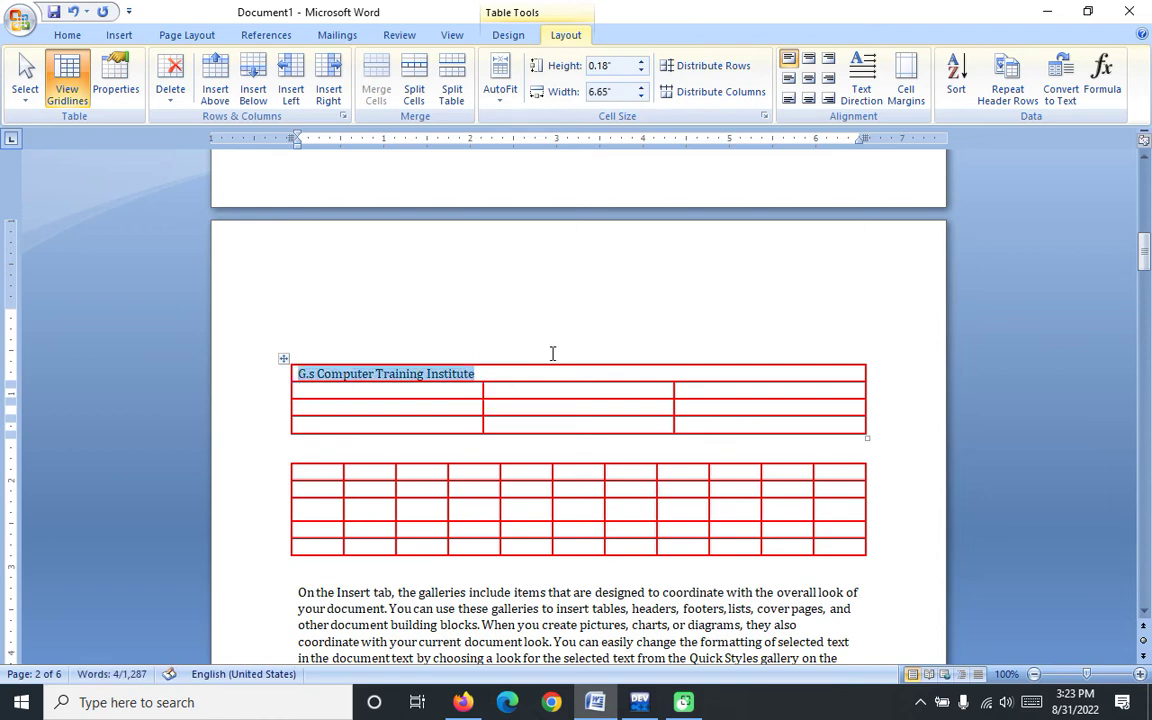
- Try the cell alignment options on the 'G.s Computer Training Institute' title, ending right-aligned
click(789, 79)
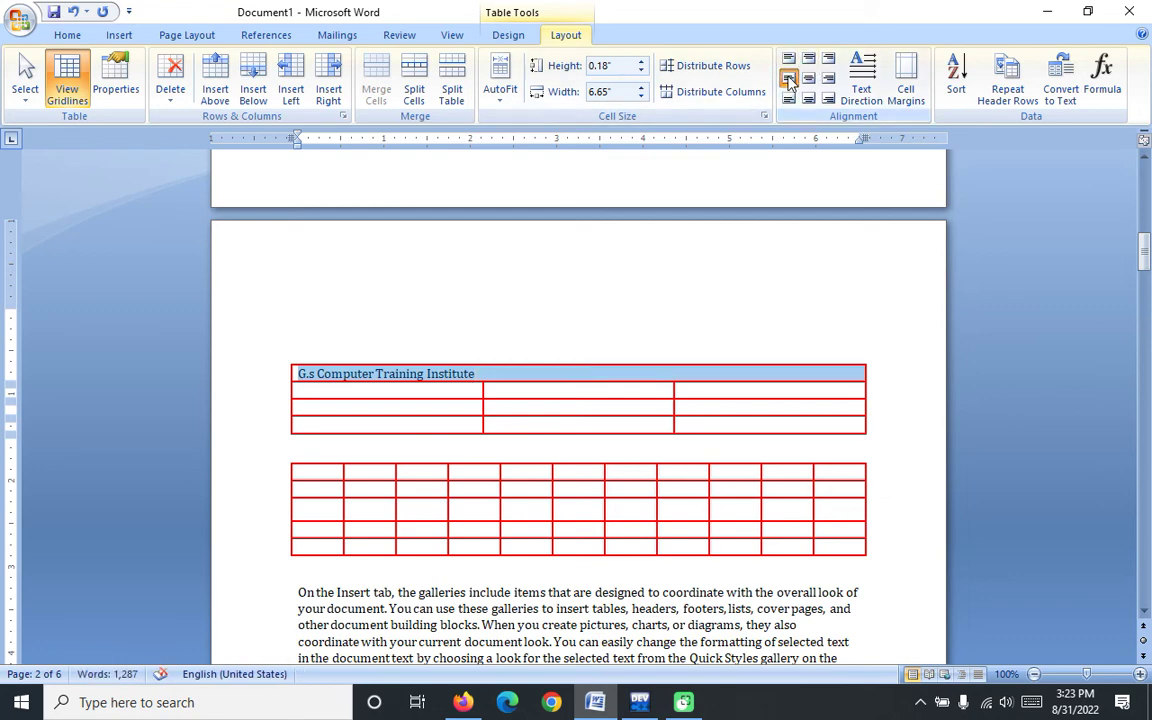
click(809, 59)
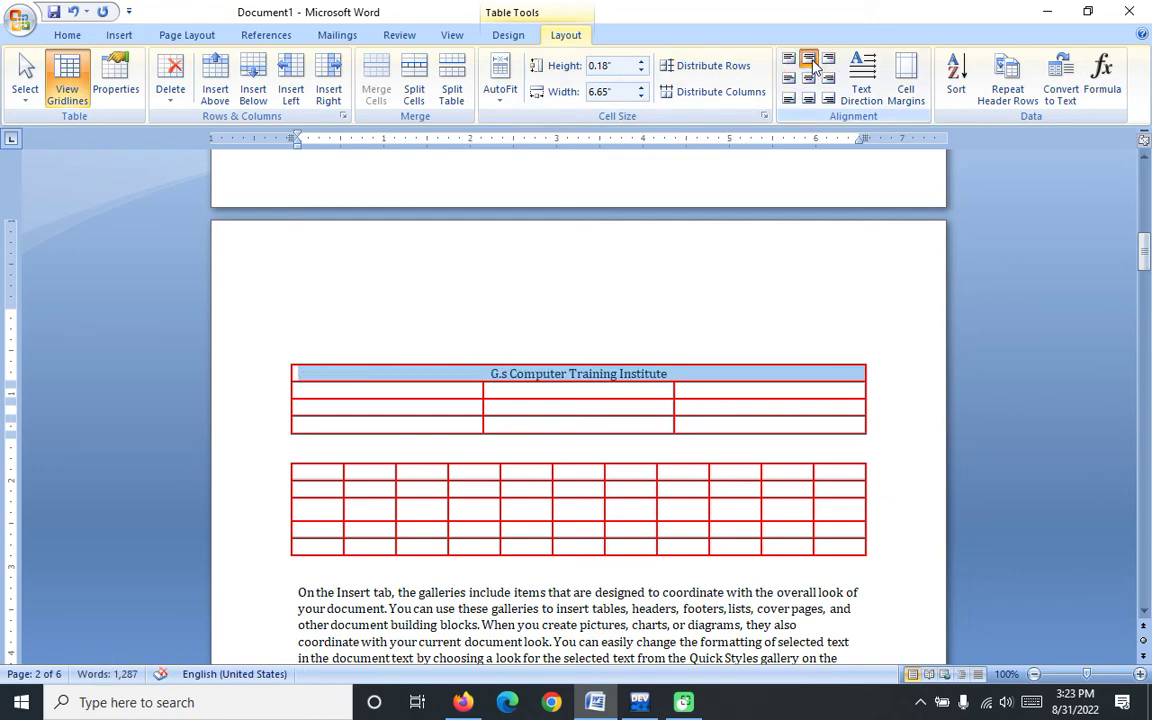
click(828, 59)
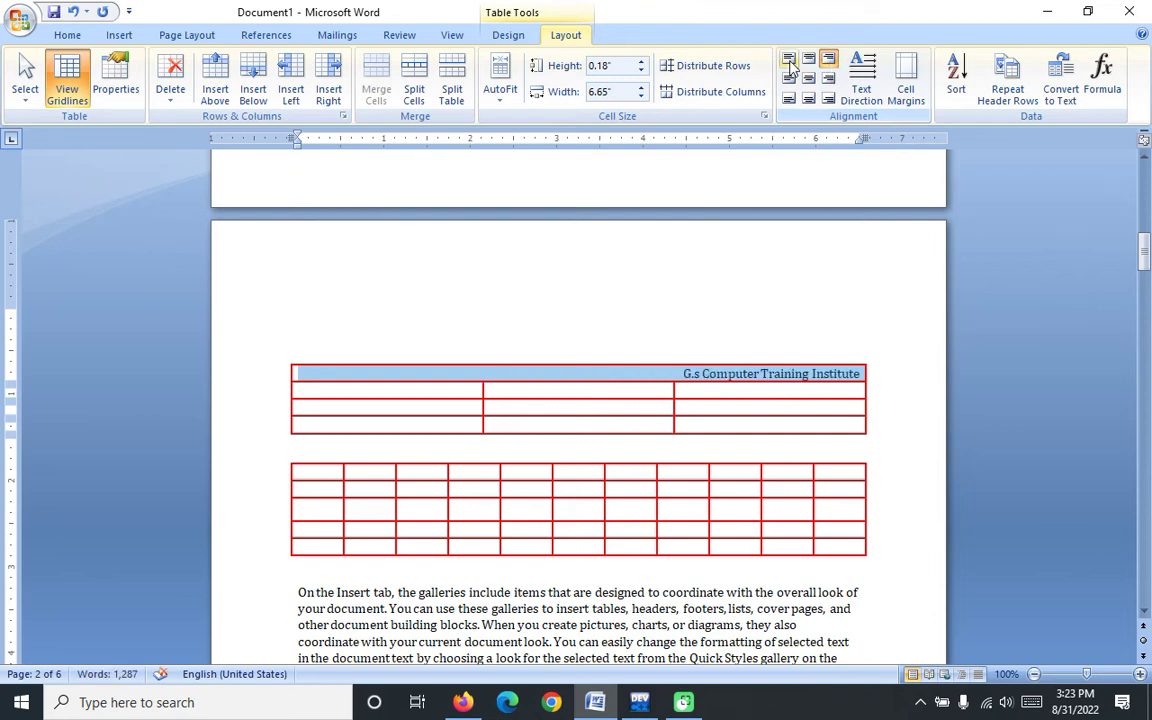
click(789, 58)
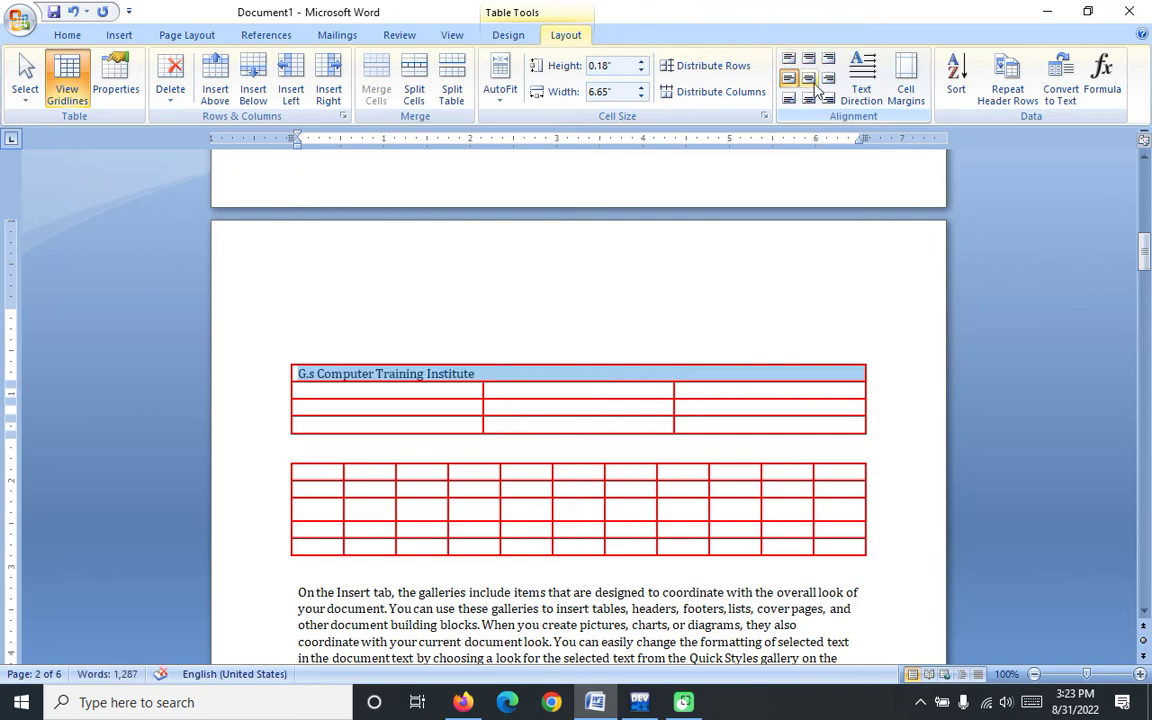
click(809, 79)
click(828, 79)
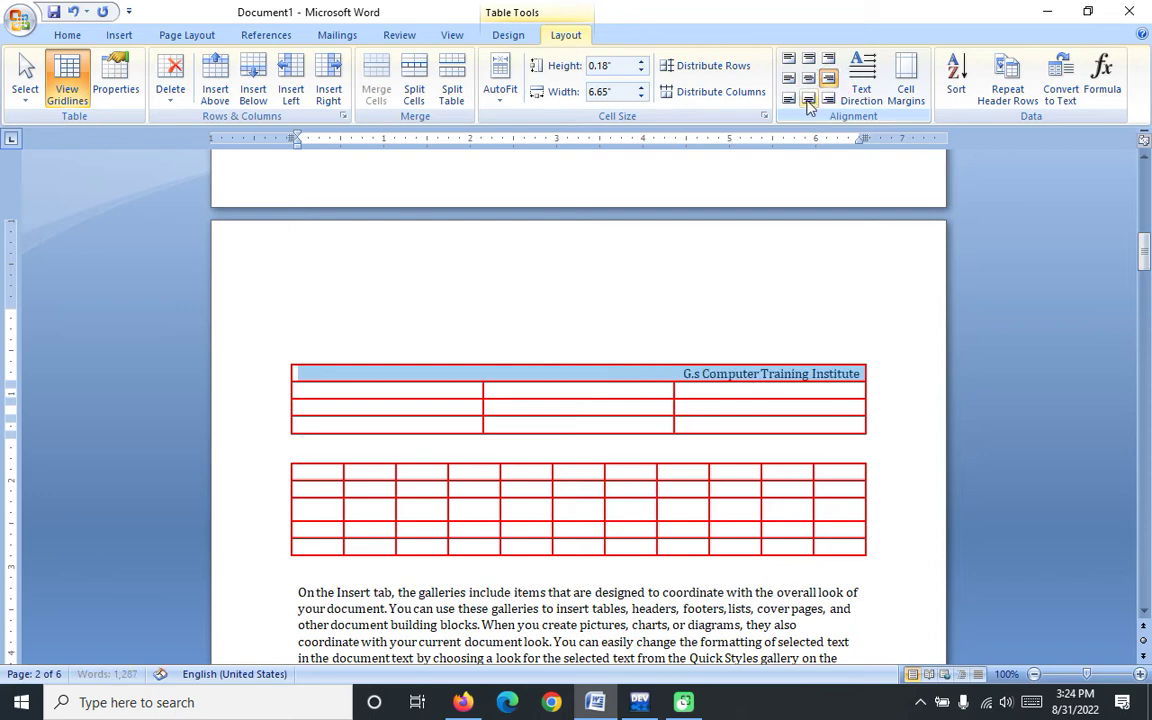
click(789, 99)
click(809, 99)
click(828, 99)
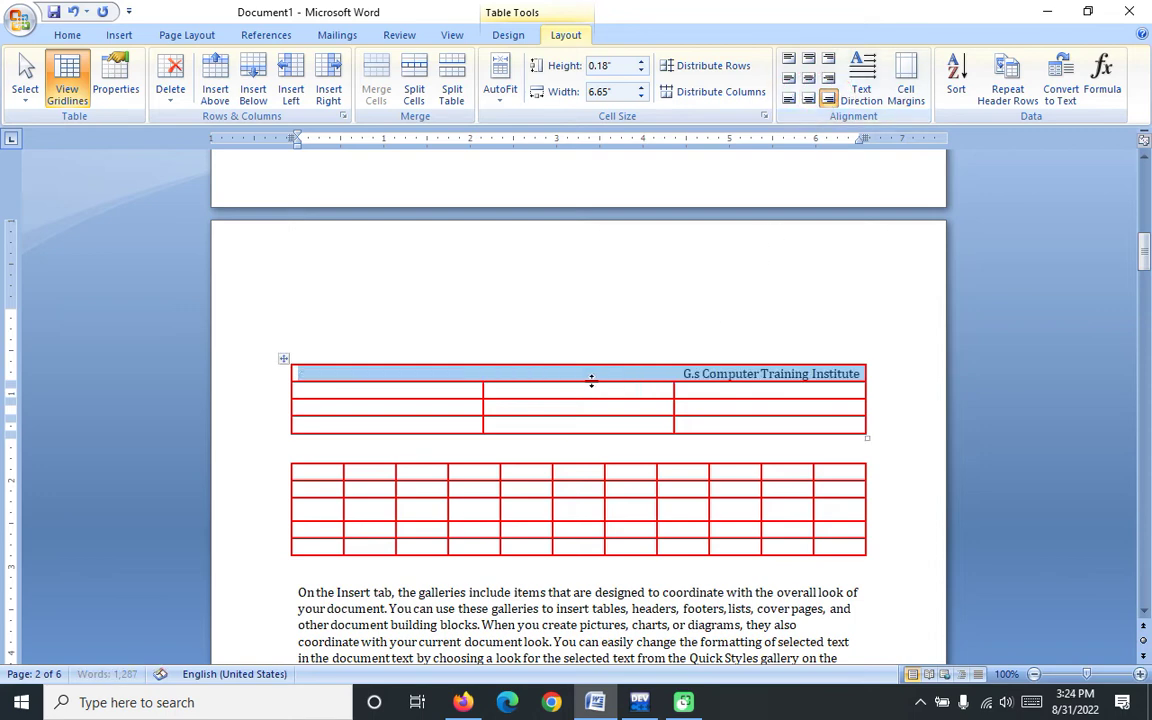
click(587, 391)
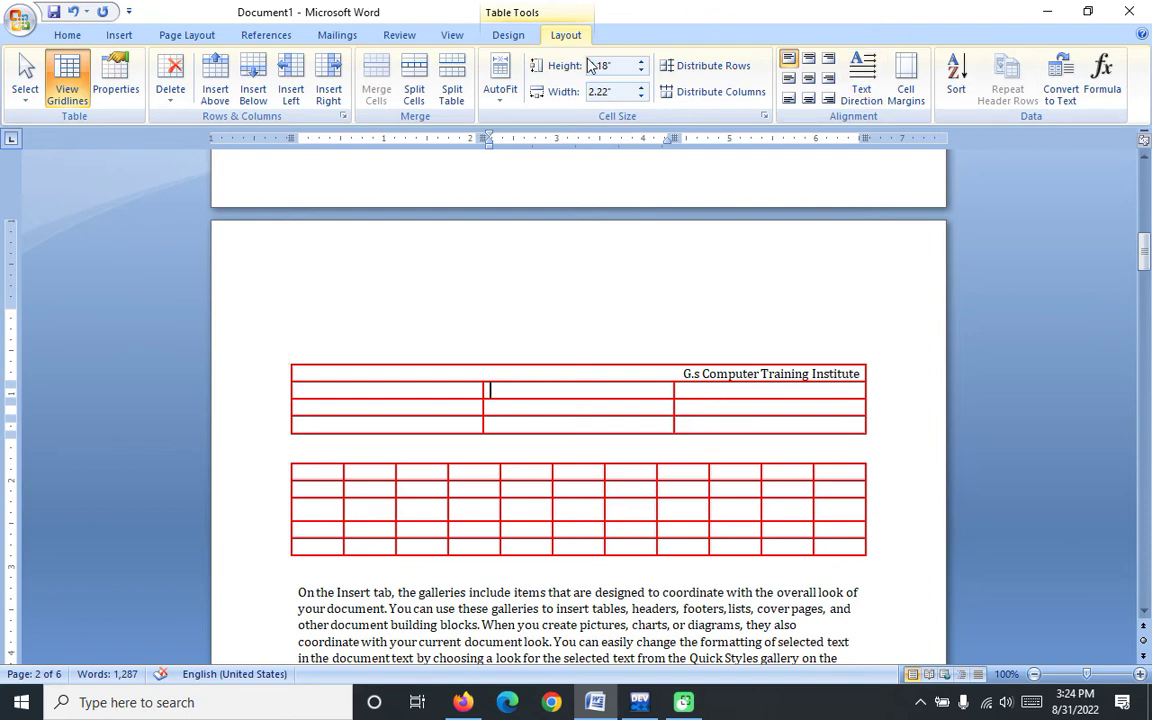
- Erase the second row's dividers and the line under the title to merge them into one row
click(508, 35)
click(907, 75)
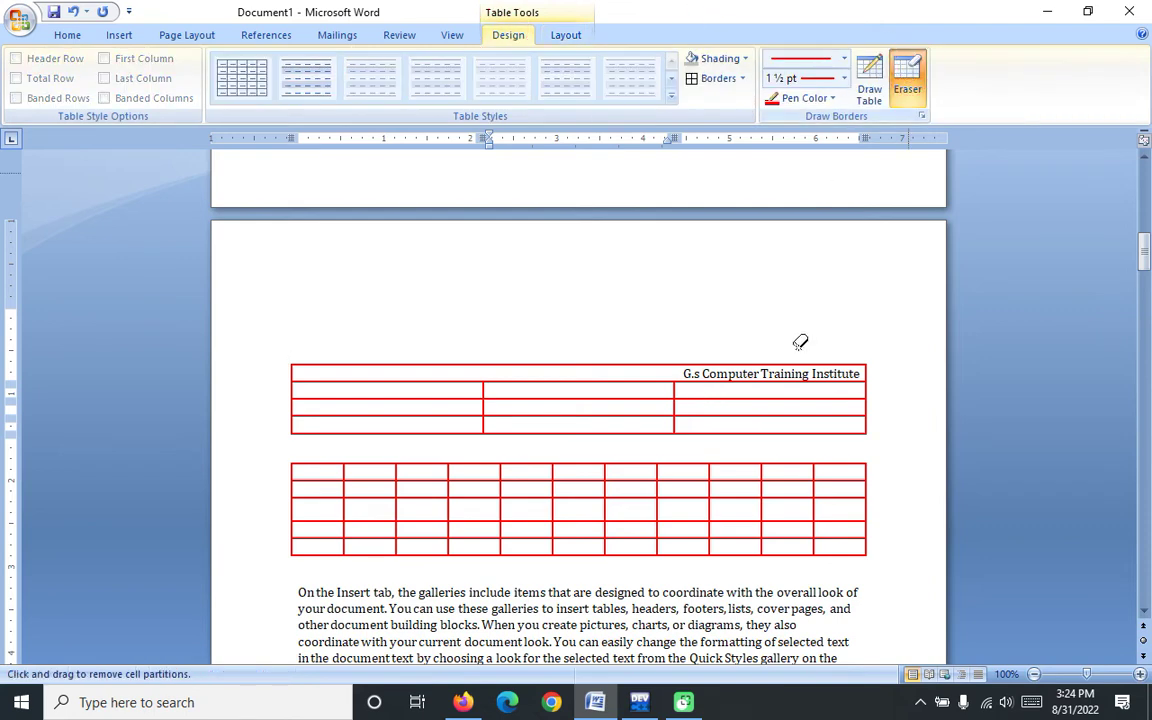
click(674, 388)
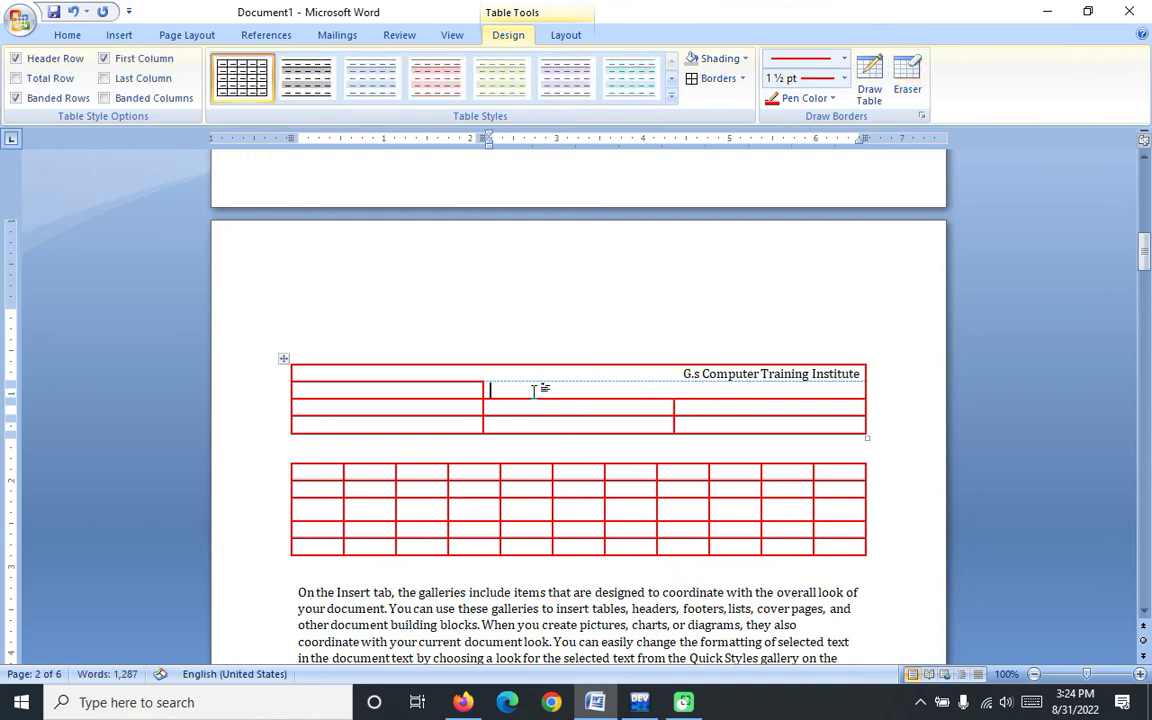
click(907, 75)
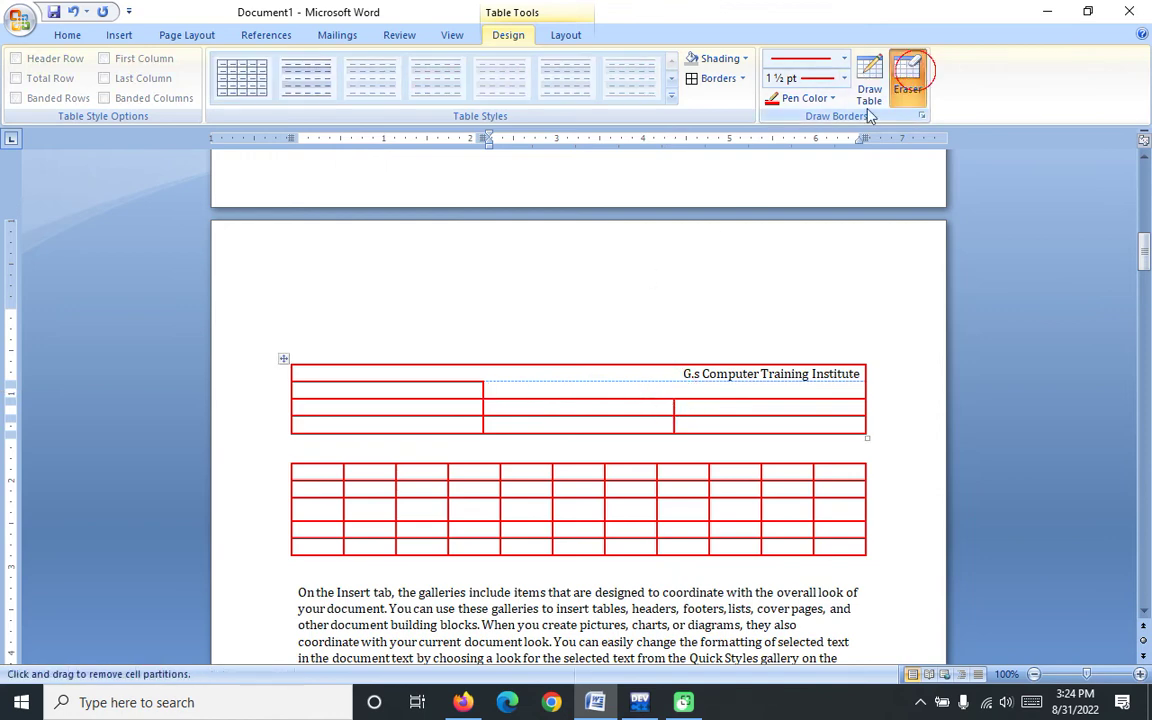
click(483, 388)
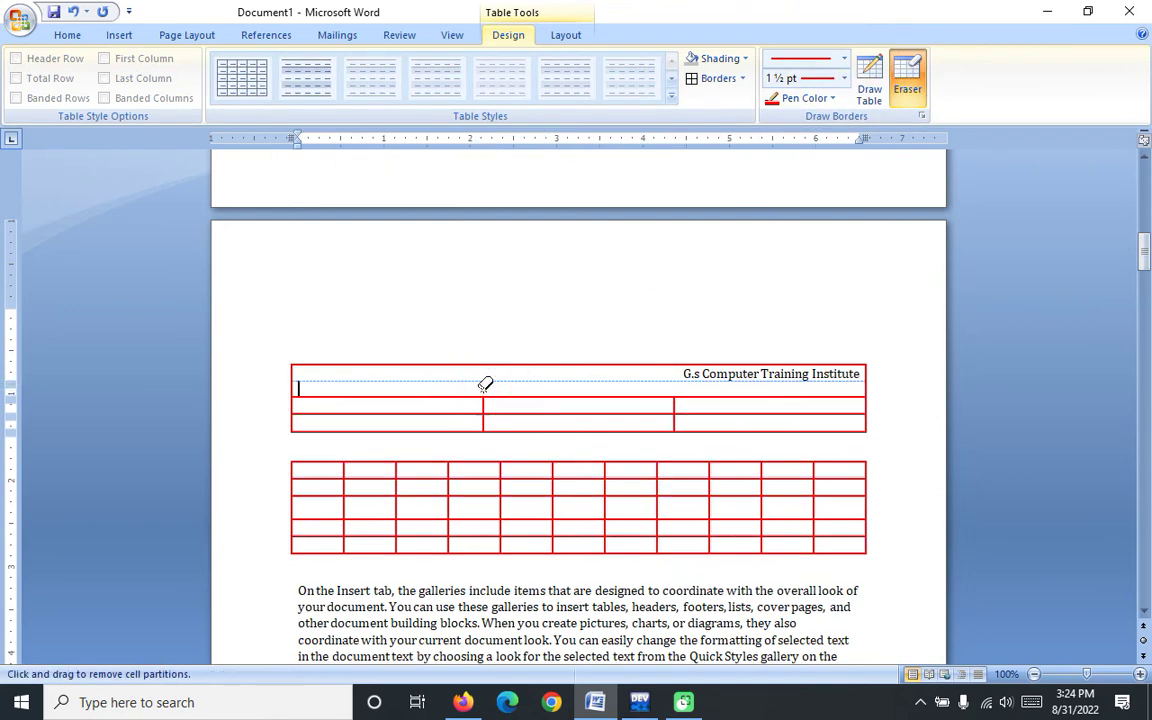
click(497, 378)
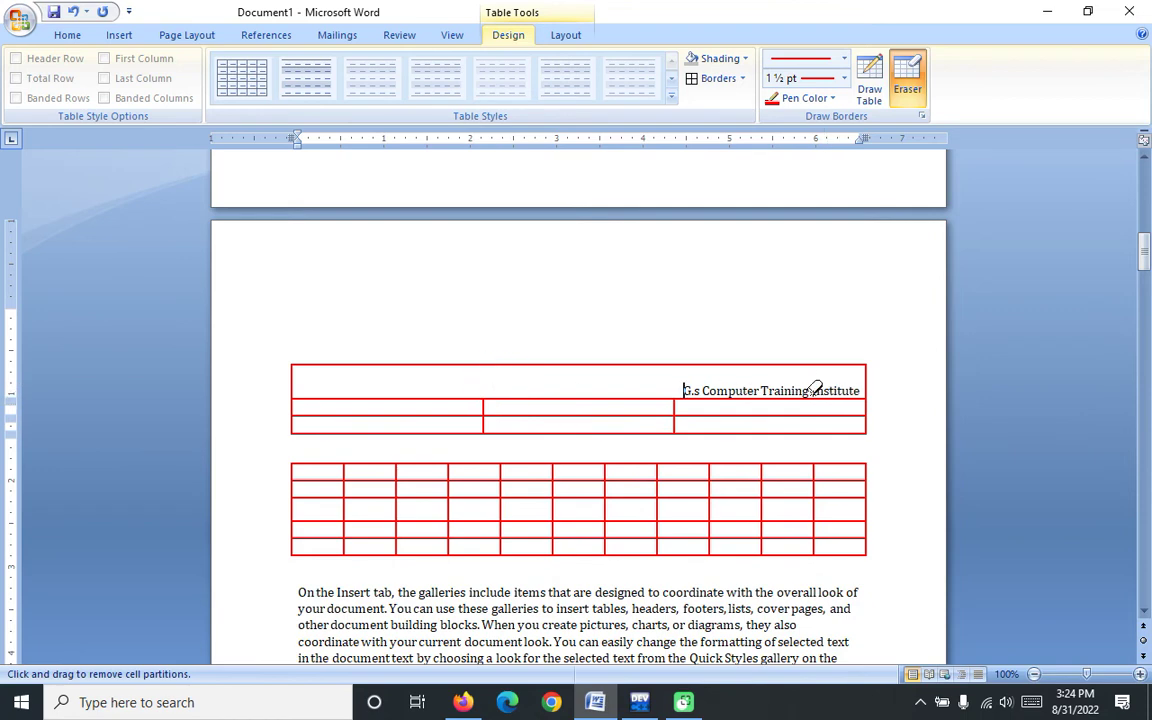
key(Escape)
- Align the title to the bottom centre of its merged cell
drag(656, 385, 830, 390)
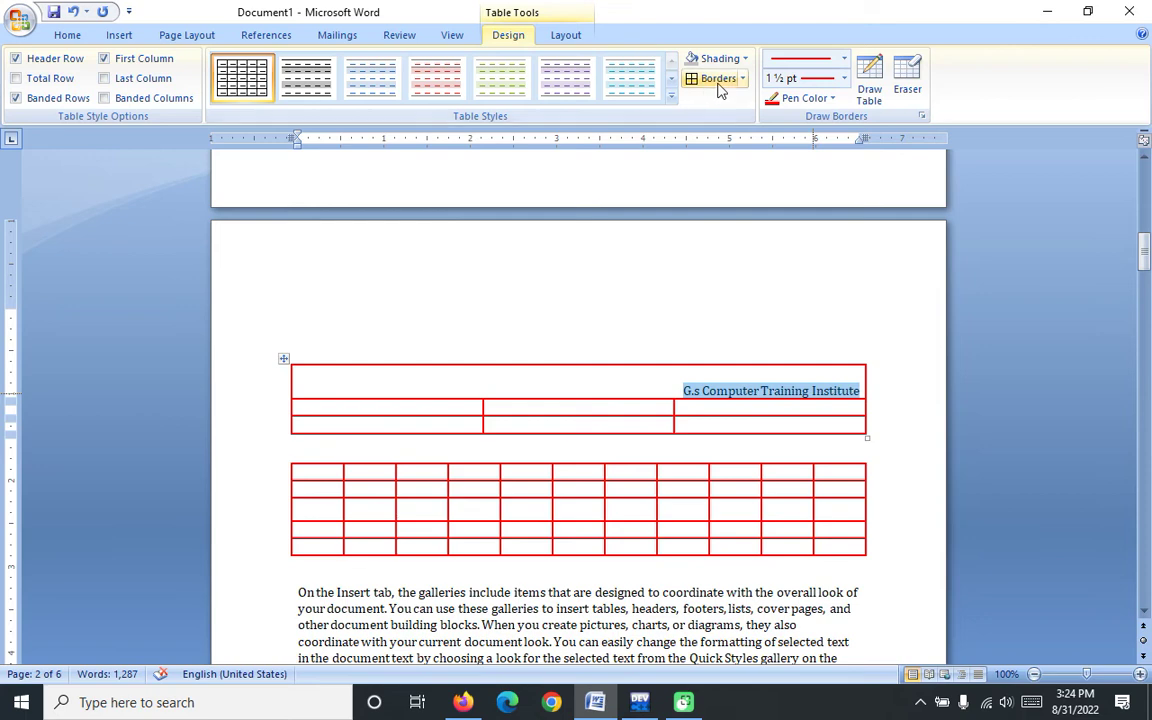
click(566, 36)
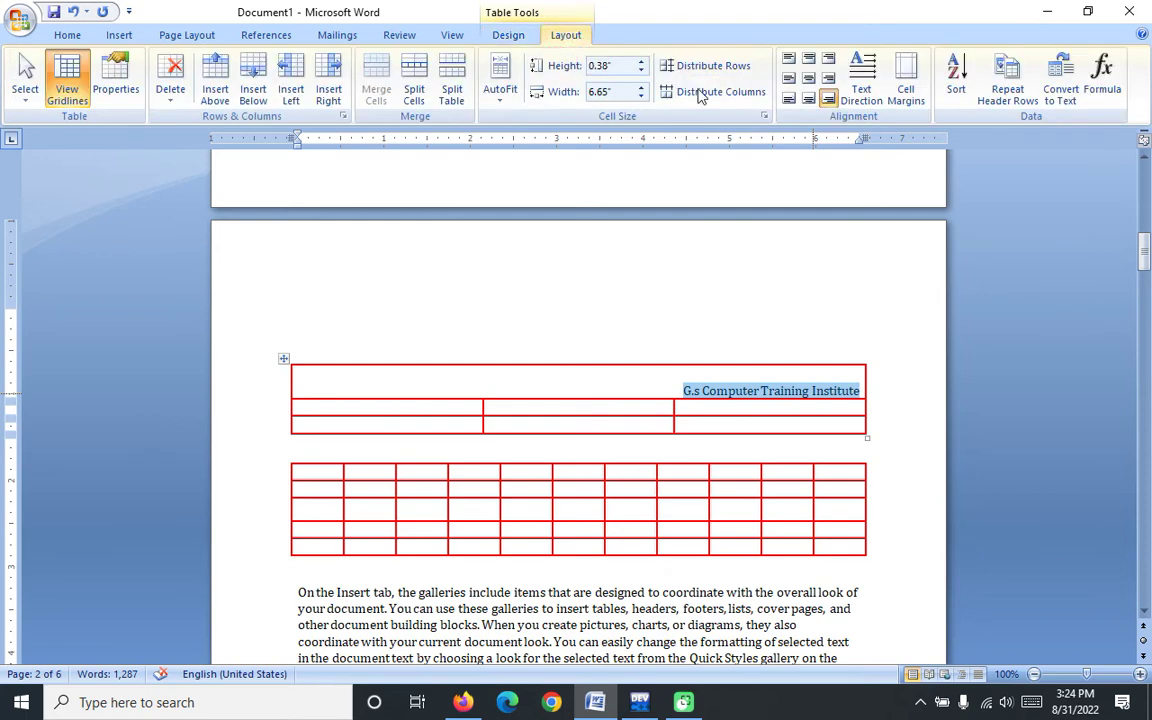
click(808, 78)
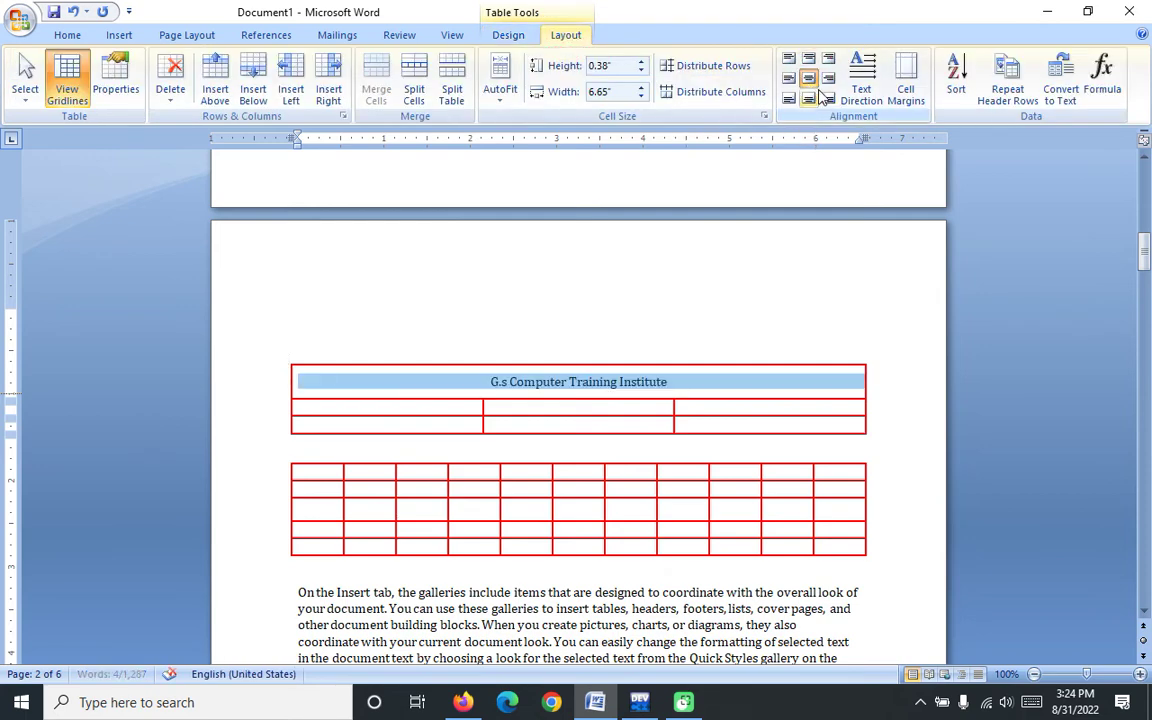
click(811, 99)
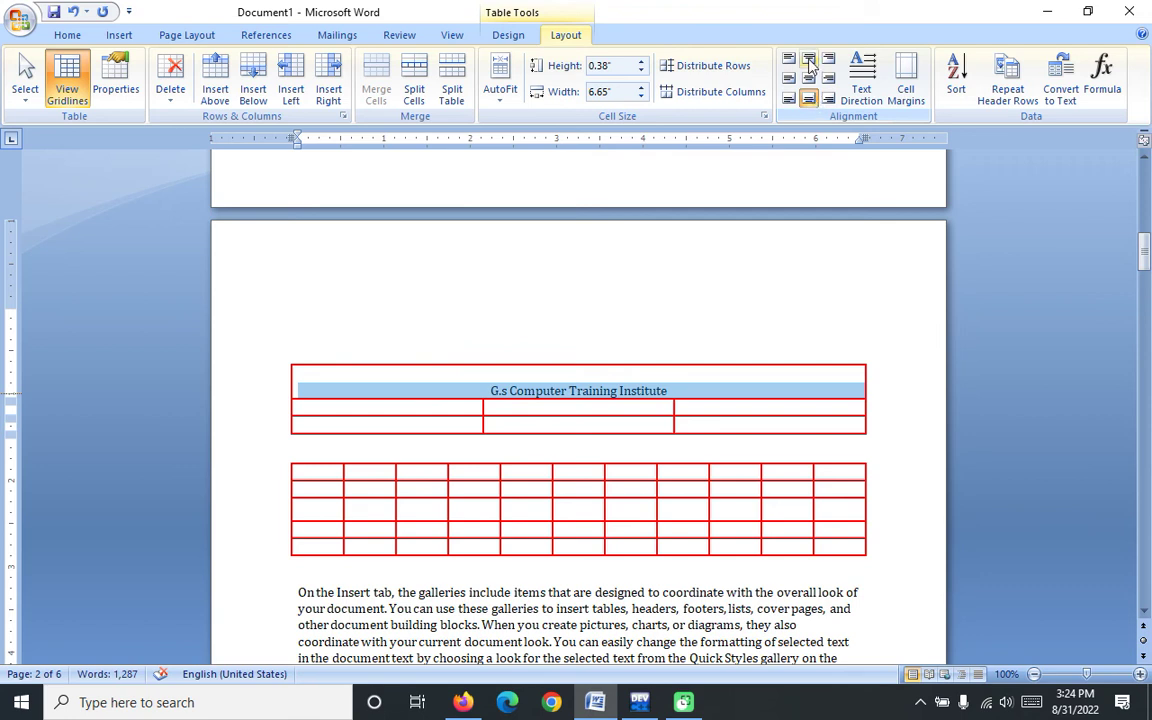
- Try top-centre, top-left, top-right, middle-left and middle-right alignments on the title
click(808, 58)
click(789, 58)
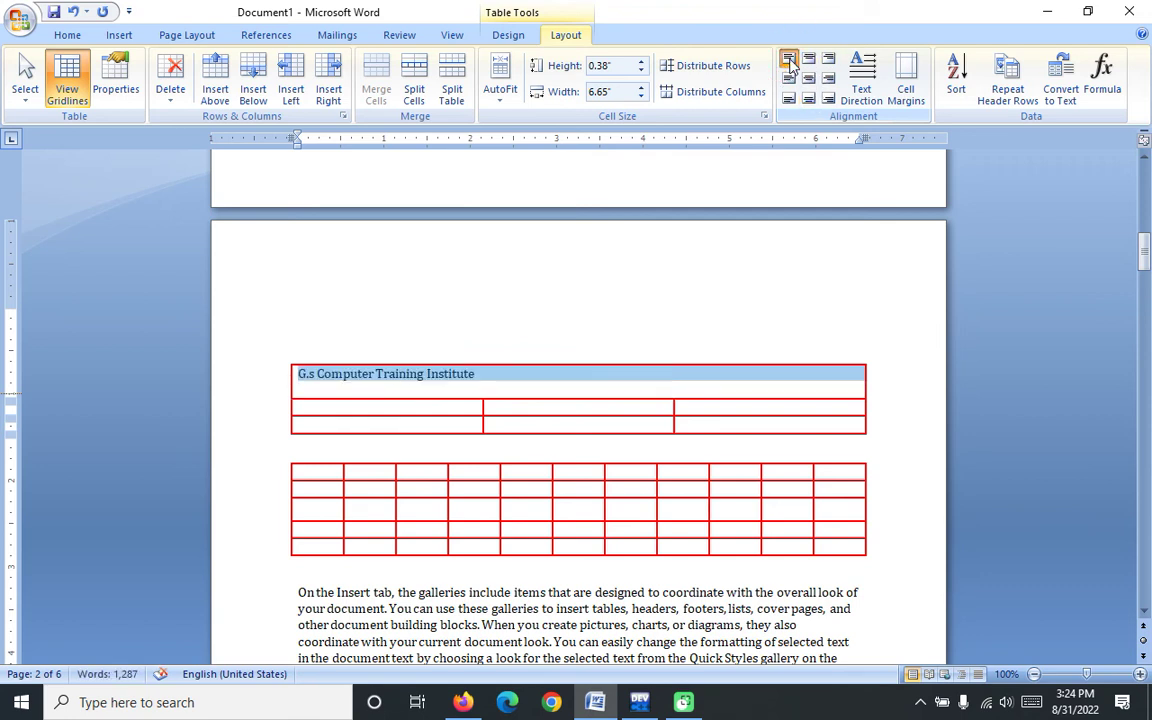
click(829, 58)
click(788, 78)
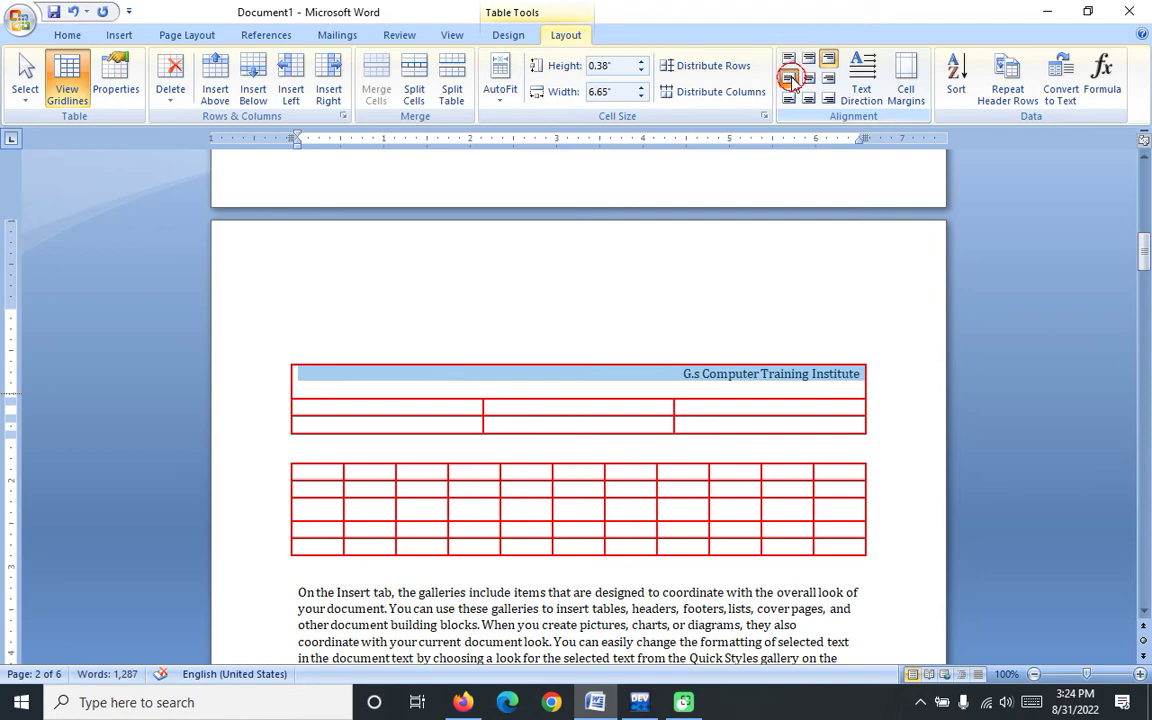
click(829, 79)
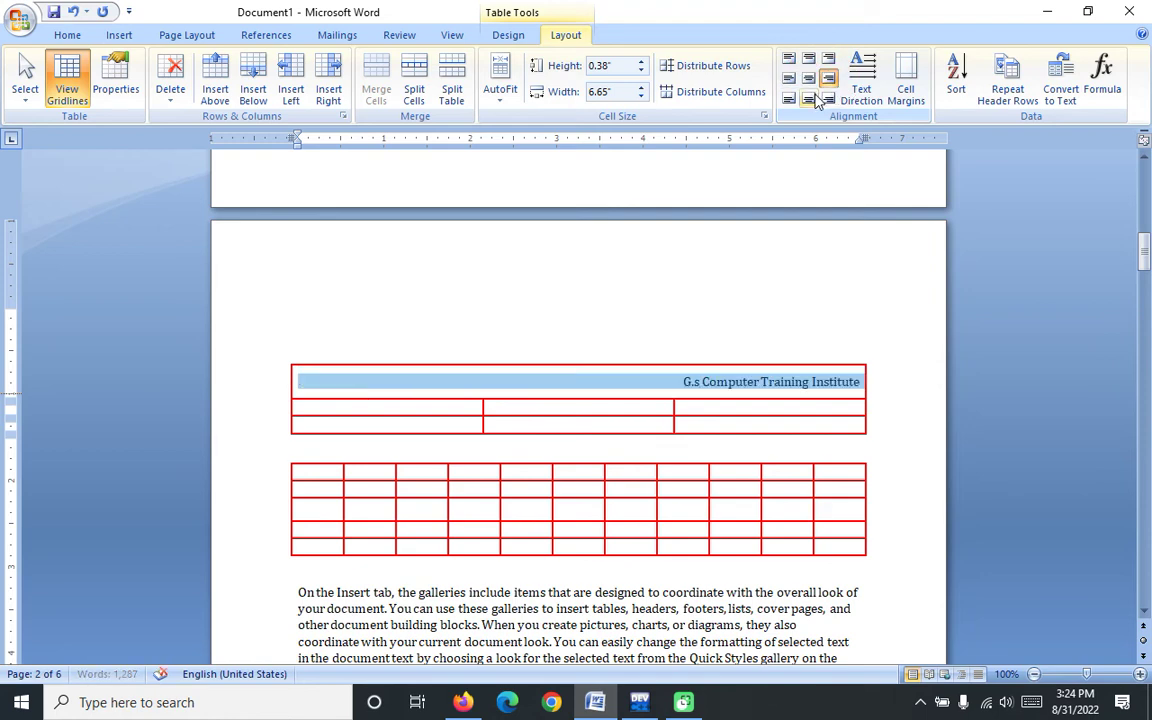
- Rotate the title to run vertically, then bring up the Cell Margins options
click(858, 108)
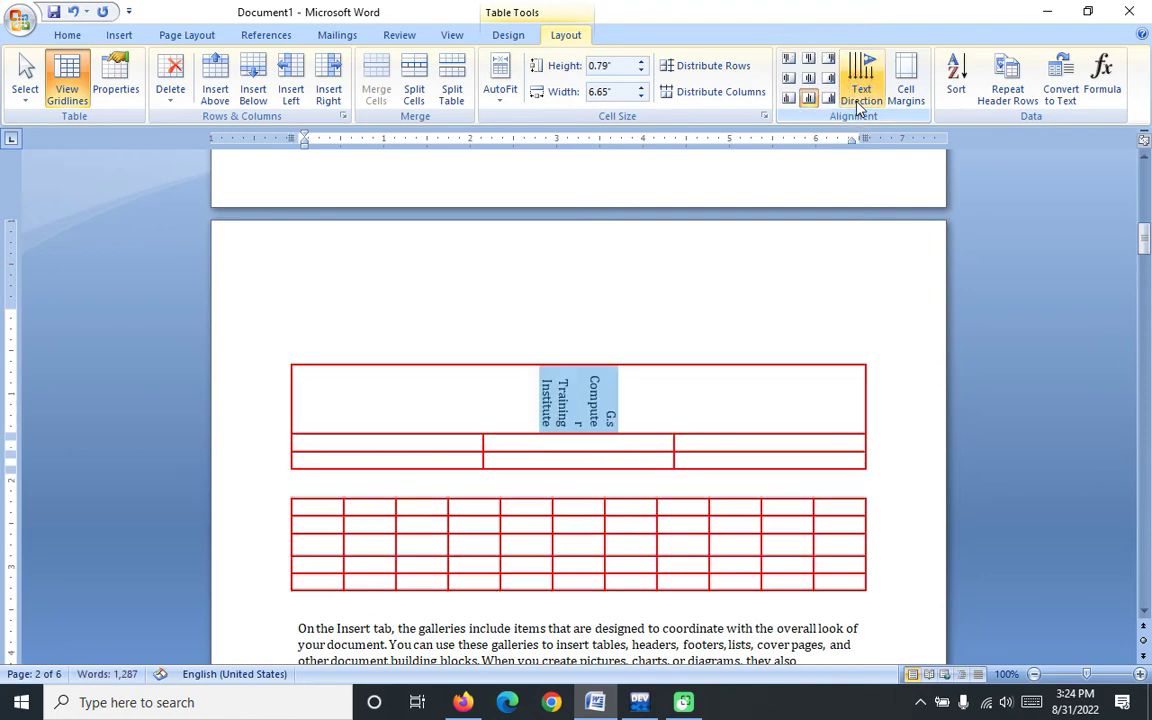
click(858, 107)
click(858, 107)
click(858, 107)
click(858, 107)
click(858, 108)
click(858, 108)
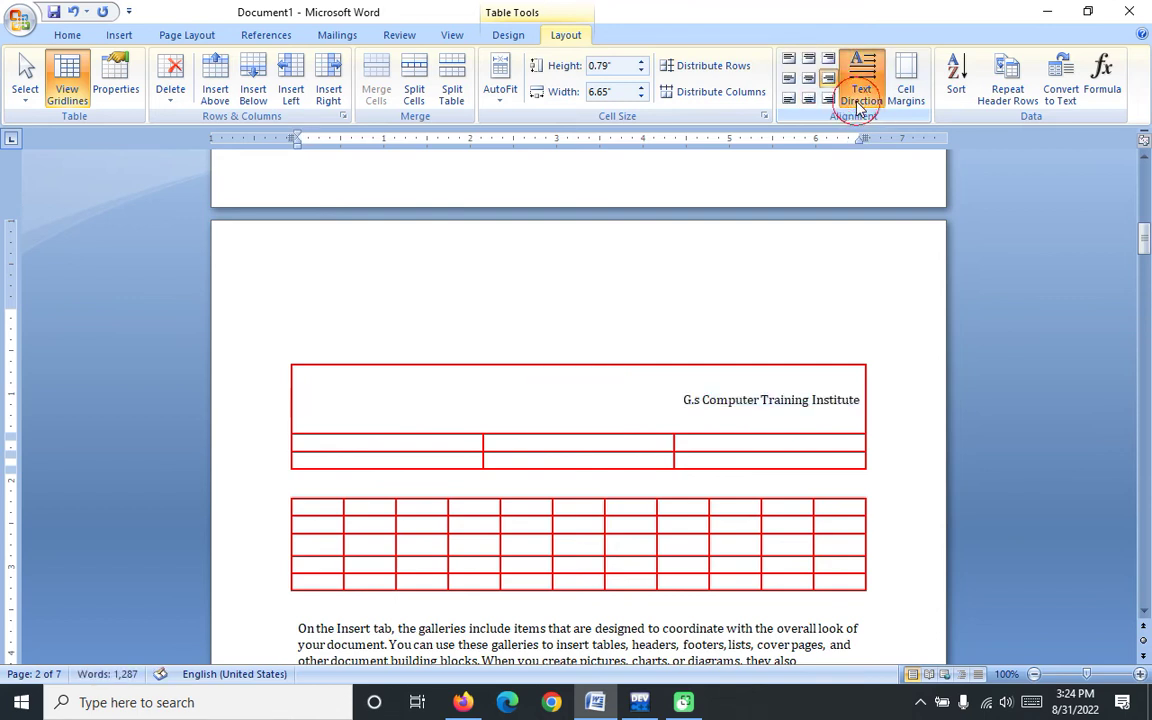
click(858, 108)
click(858, 108)
click(858, 108)
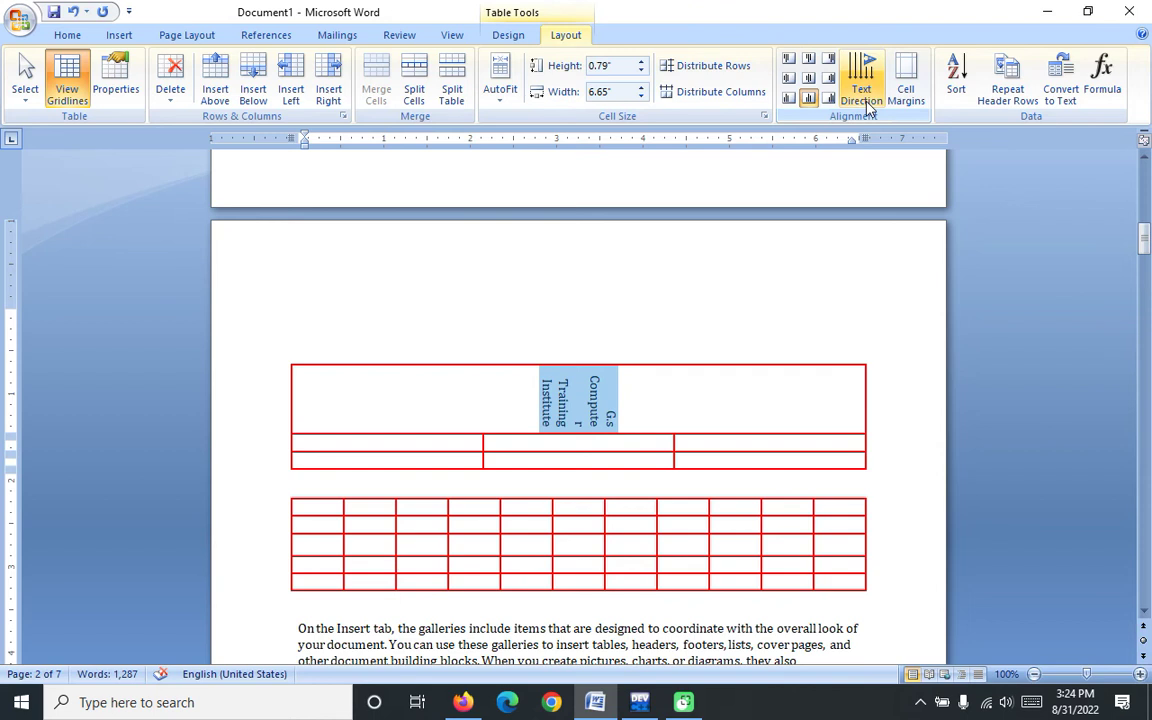
click(906, 92)
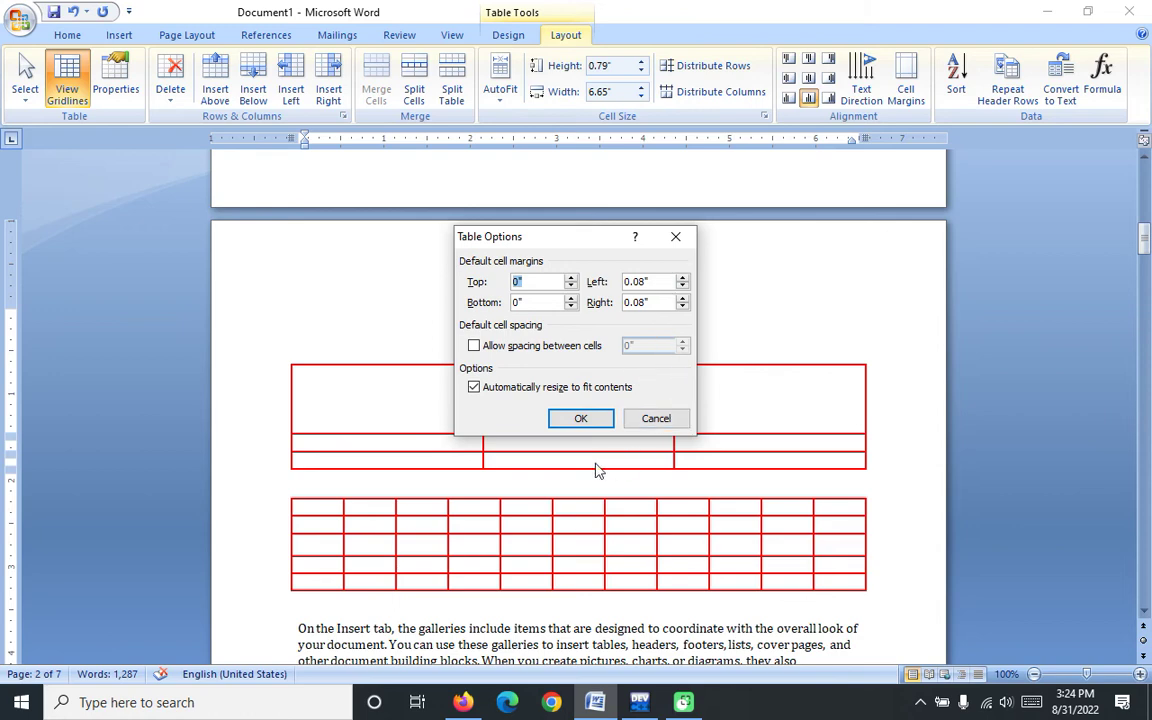
- Close Table Options without changing margins and select the whole upper table
click(586, 421)
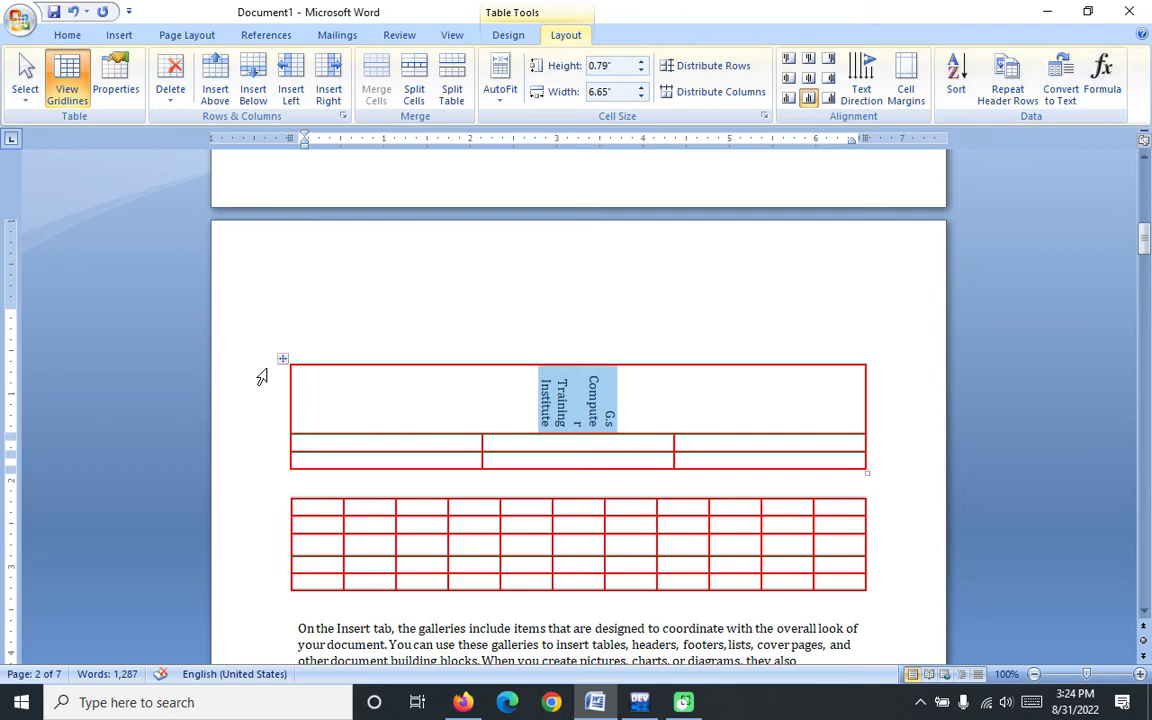
click(284, 361)
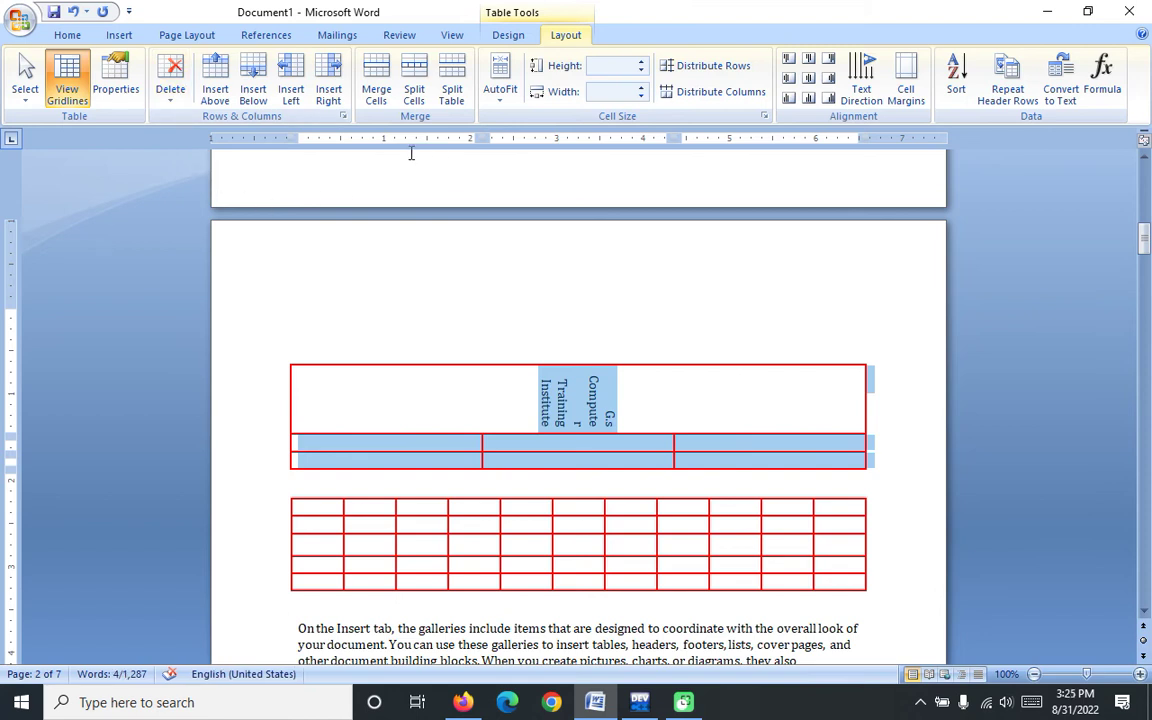
- Delete the vertical-titled upper table, leaving only the 11-column red grid
click(170, 90)
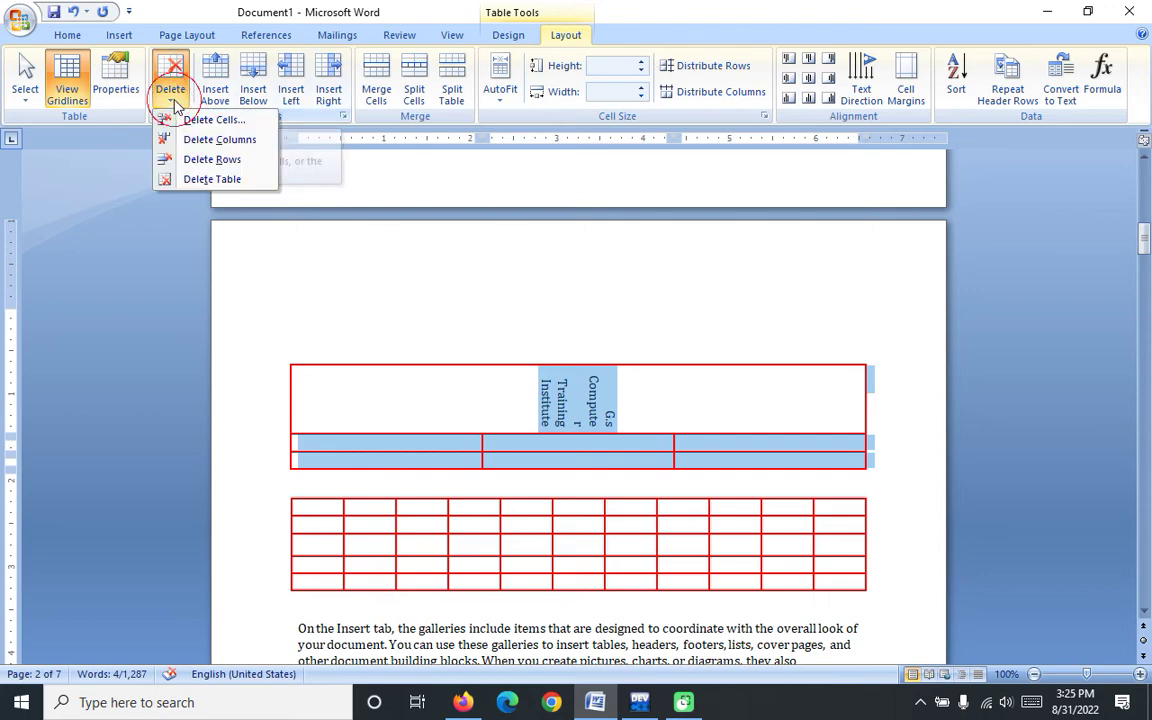
click(214, 181)
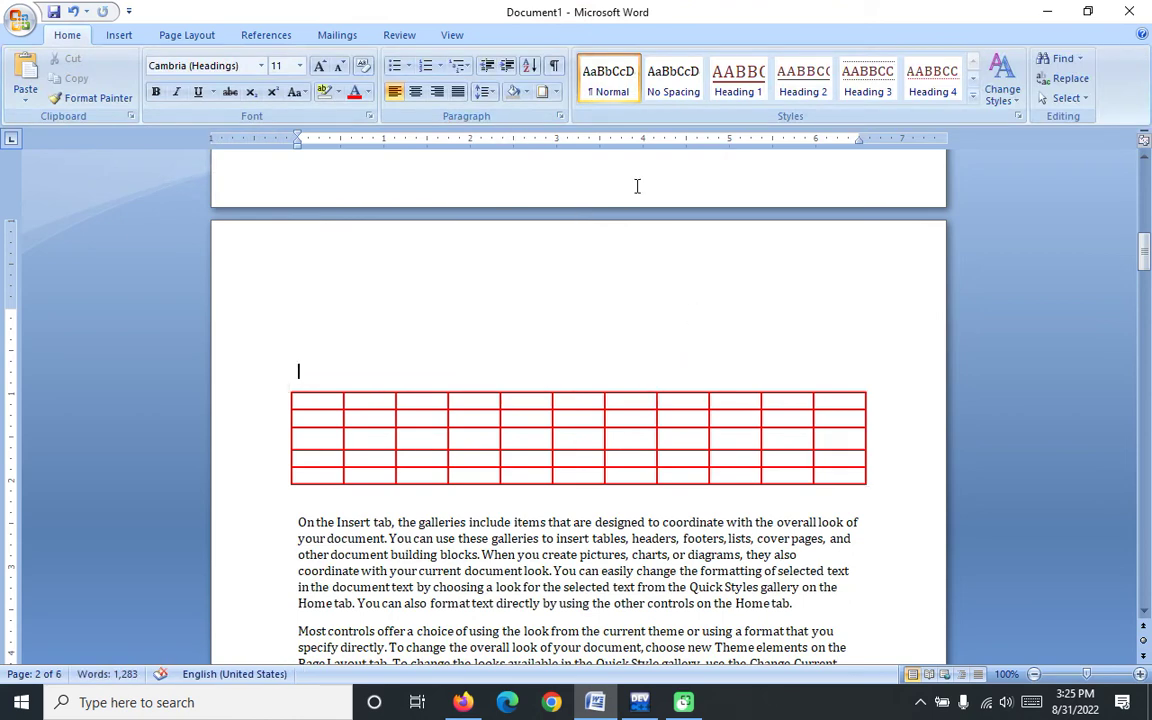
click(421, 402)
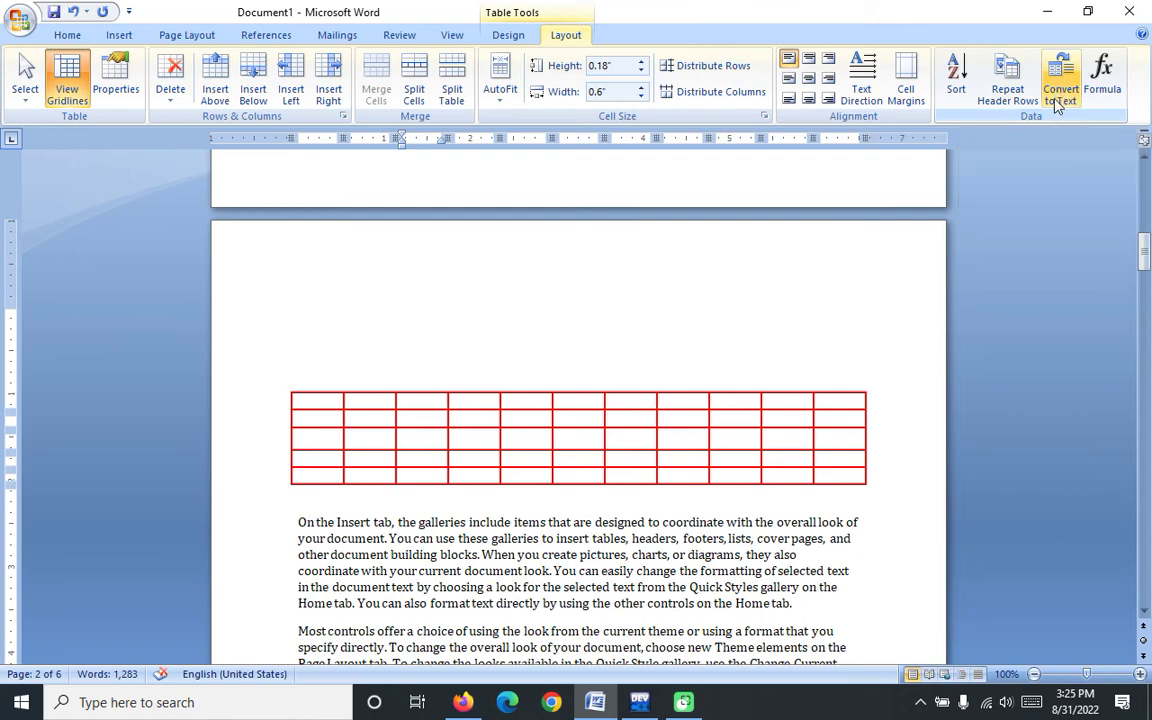
- Merge the red grid's first row into a single cell and select the first paragraph's opening phrase
drag(330, 402, 845, 395)
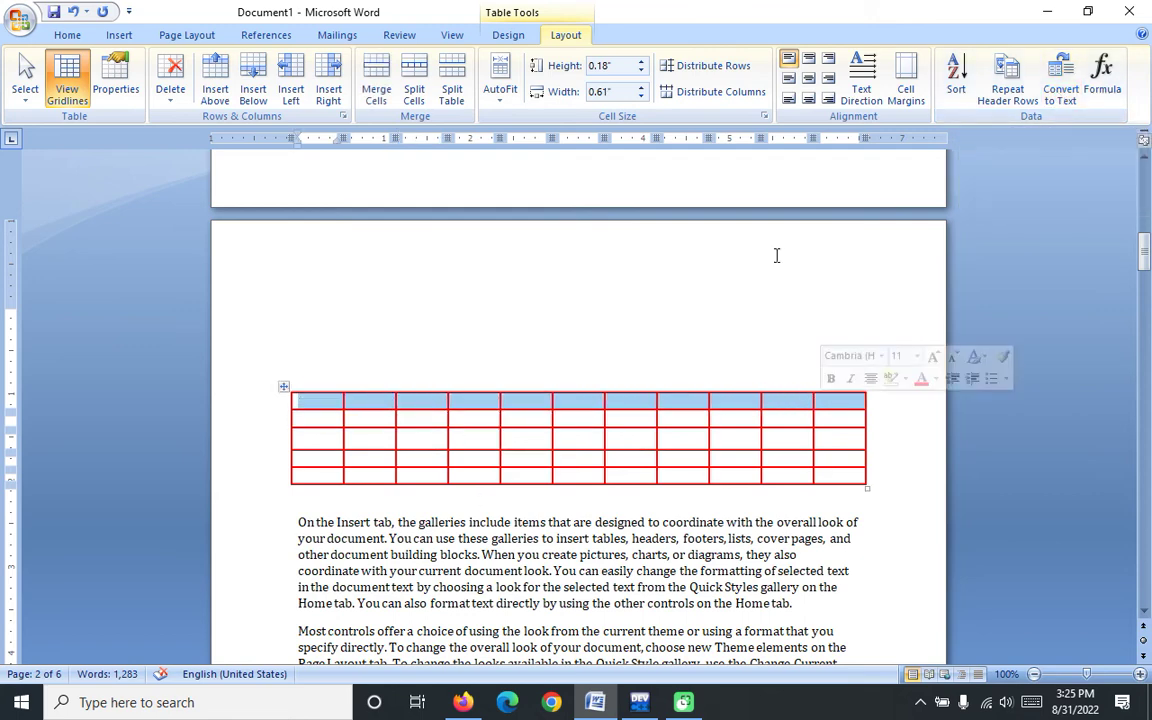
click(376, 82)
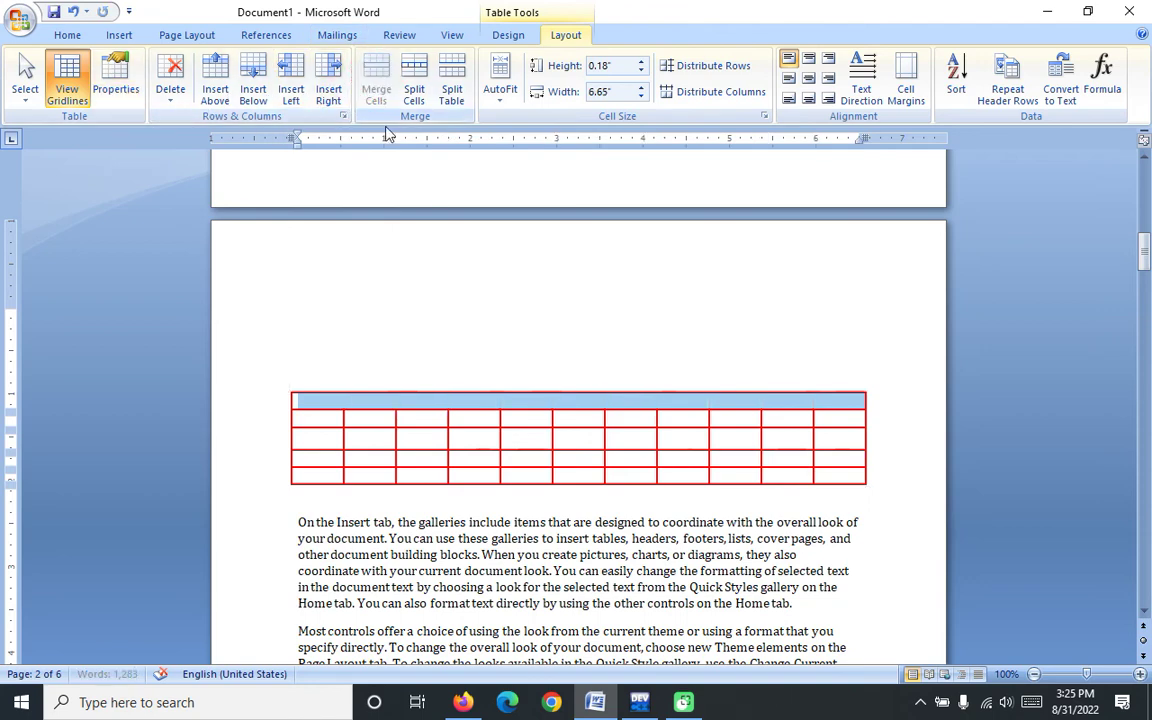
click(404, 401)
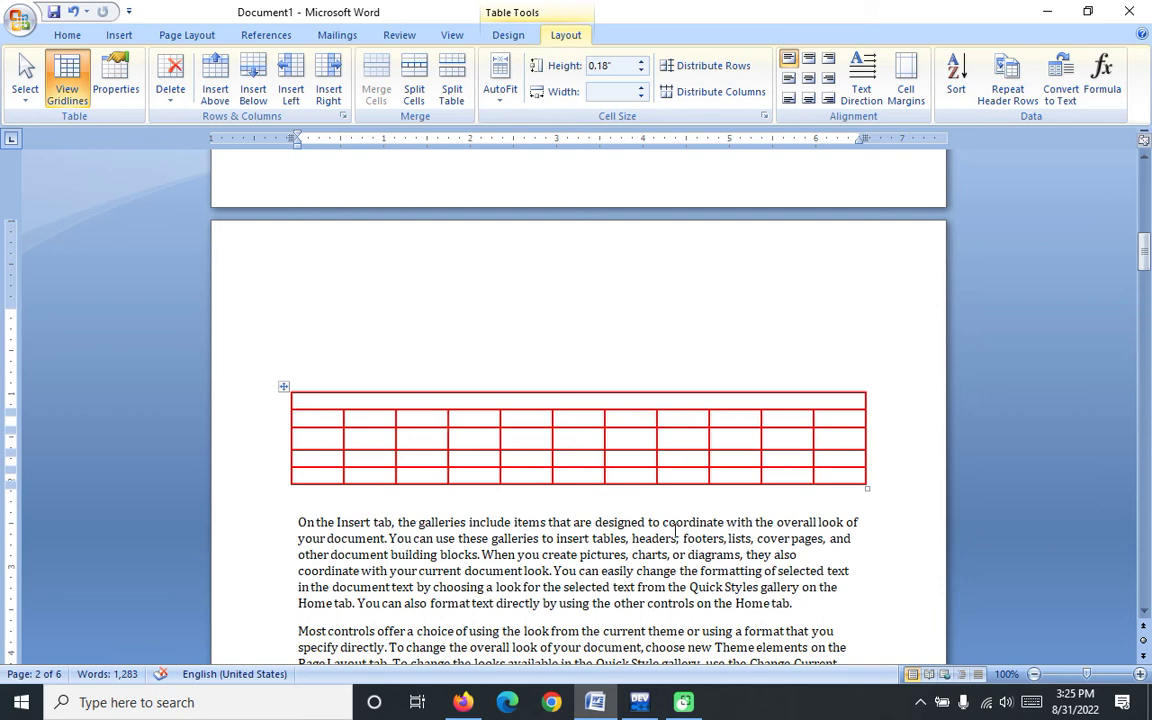
mouse_move(648, 522)
mouse_down()
mouse_move(527, 508)
mouse_move(298, 522)
mouse_up()
key(ctrl+c)
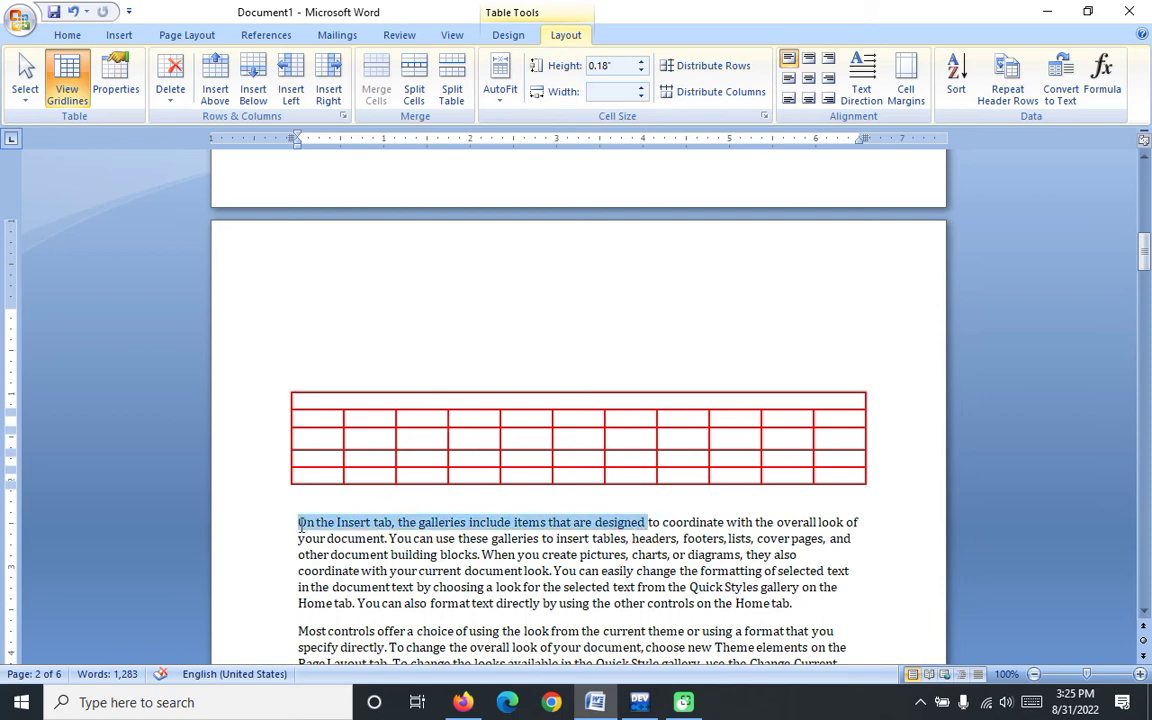
- Paste the copied opening phrase into the merged top row and copy the table
click(365, 400)
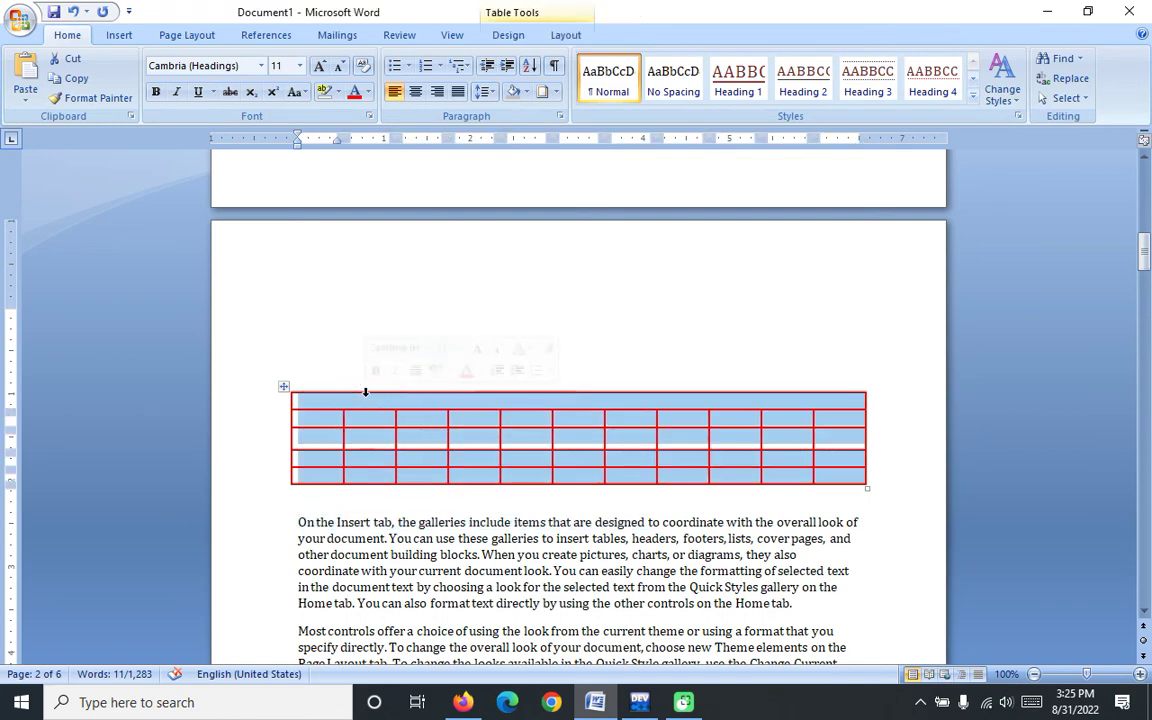
key(ctrl+v)
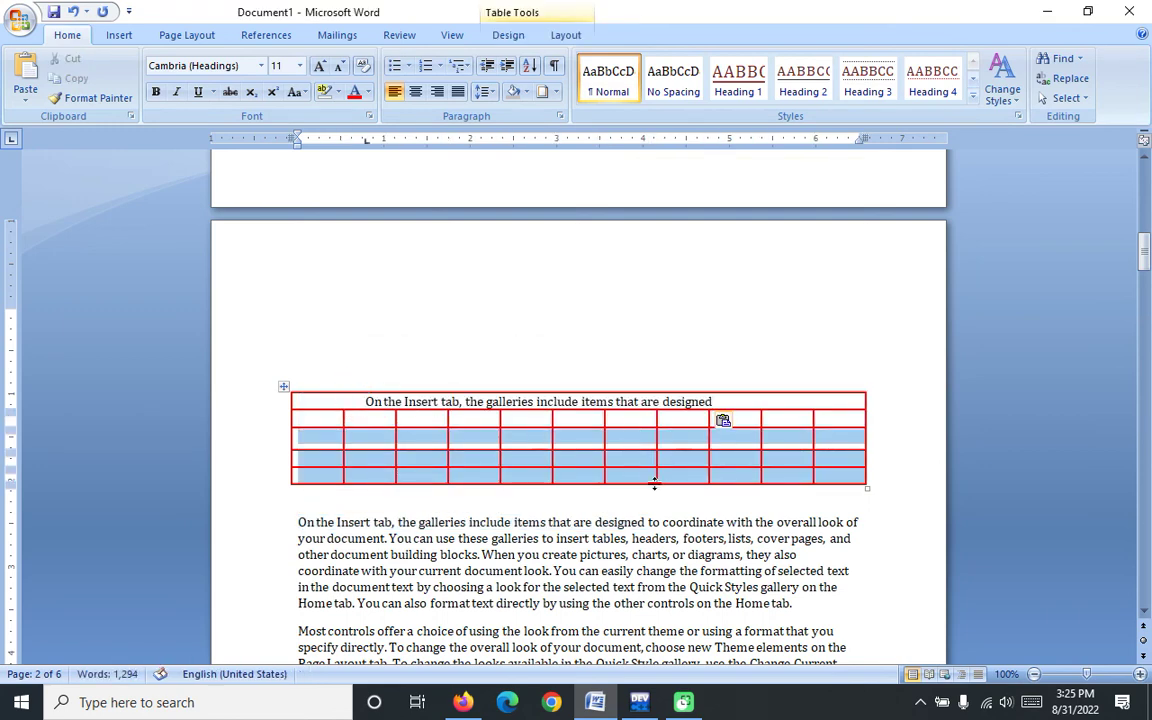
click(286, 388)
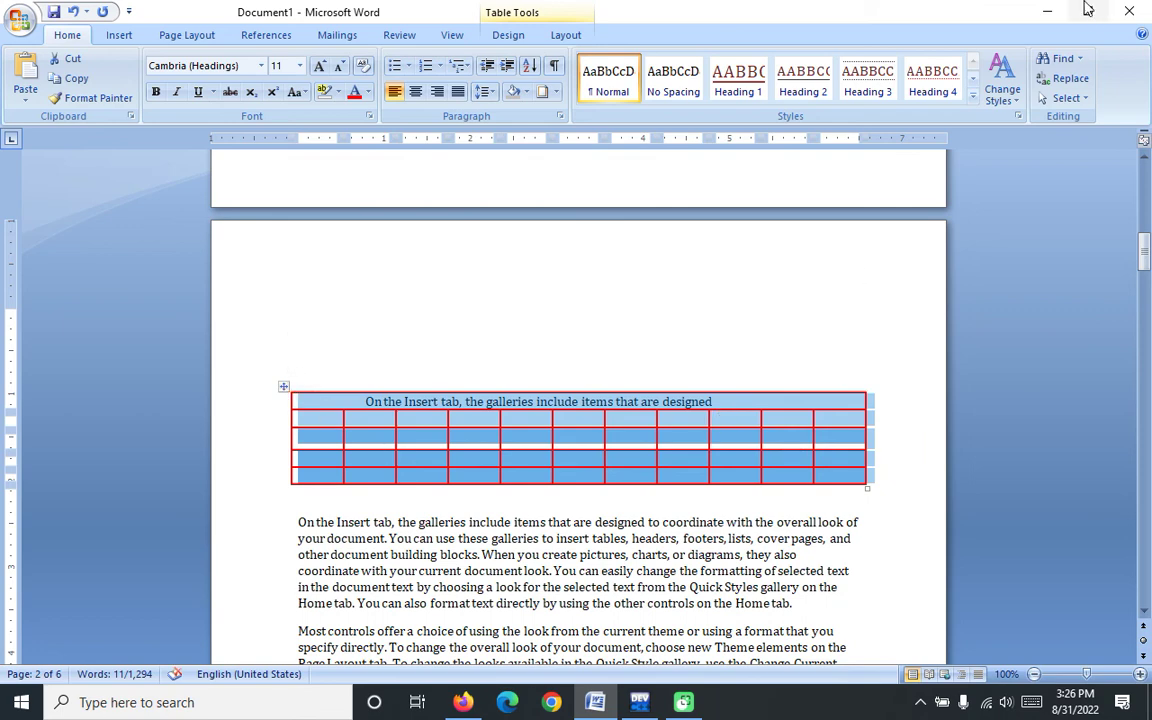
click(590, 318)
- Insert a blank paragraph after the paragraph ending 'specify directly.'
scroll(884, 555, down, 10)
click(760, 366)
key(Return)
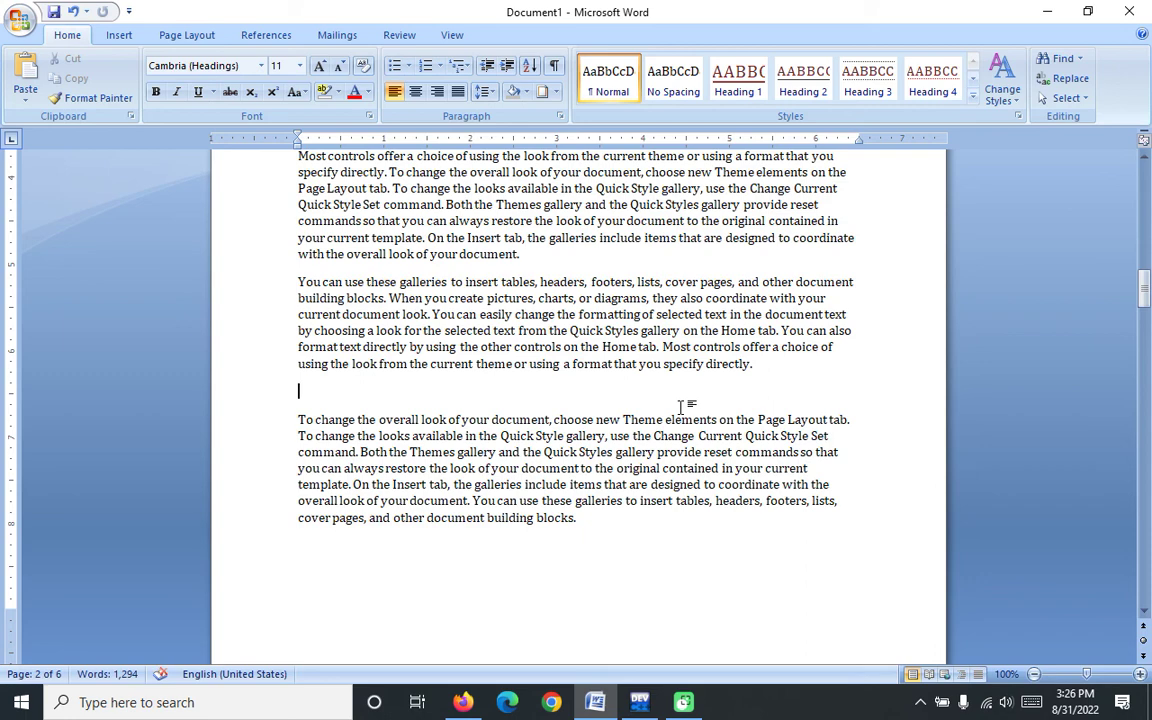
- Paste a copy of the table after 'specify directly.' and convert it to text using paragraph marks
key(ctrl+v)
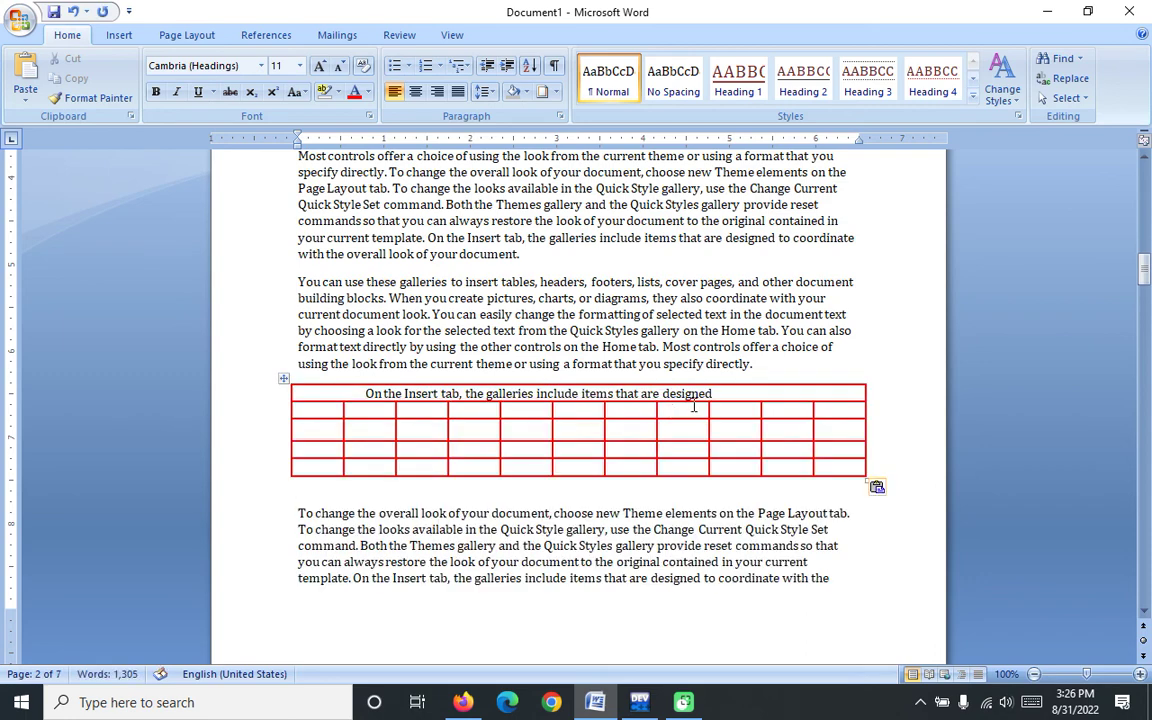
click(283, 378)
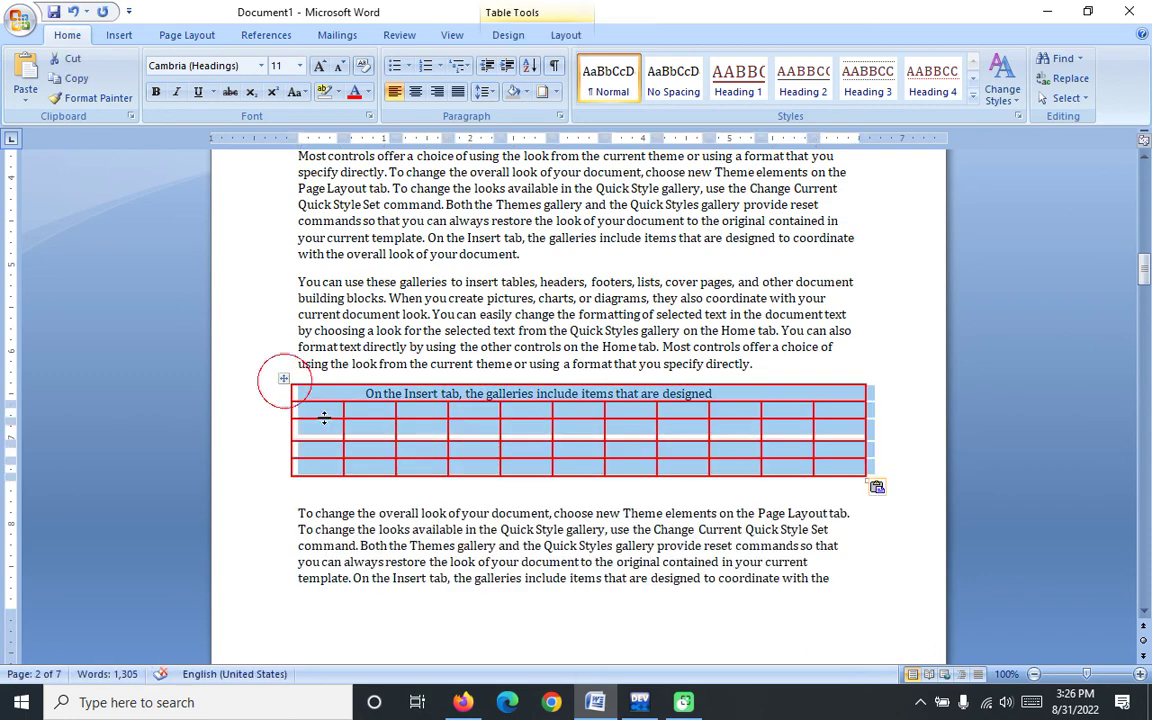
click(508, 33)
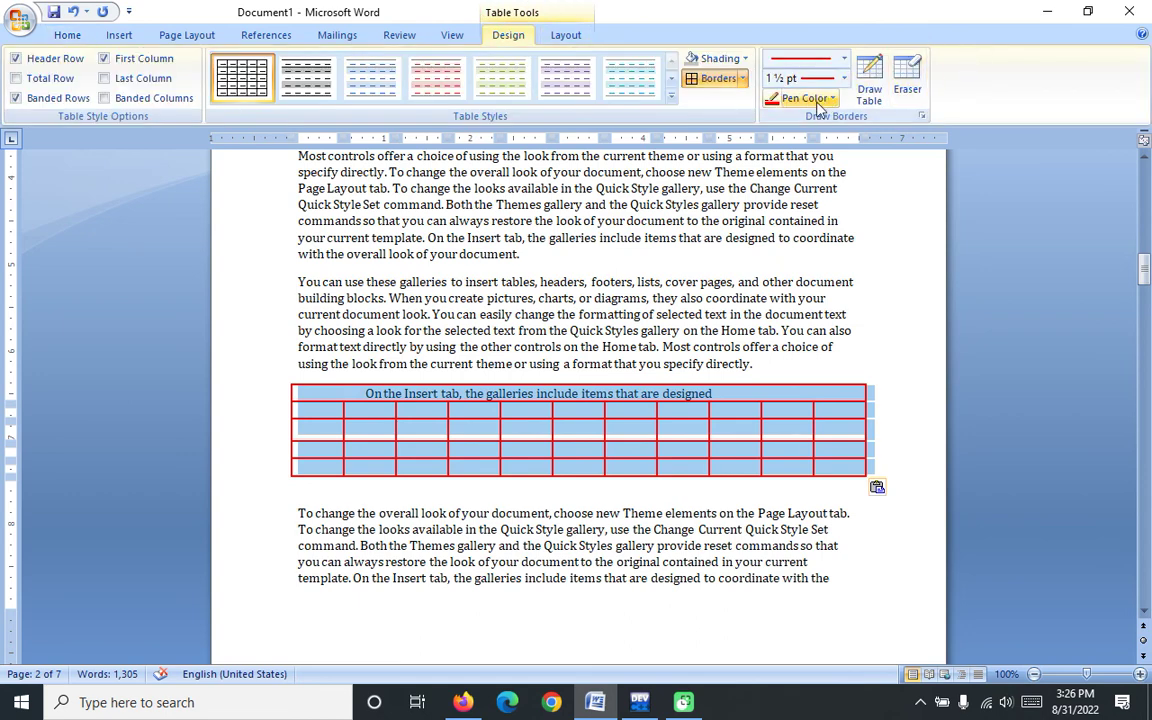
click(566, 35)
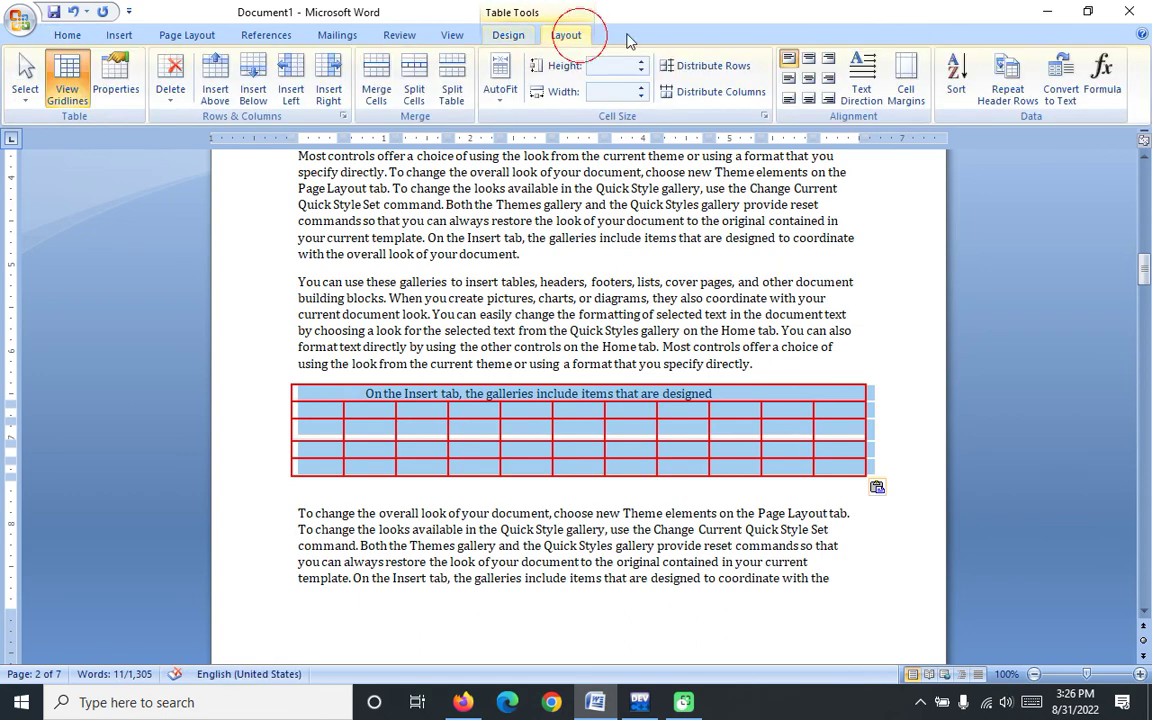
click(1061, 88)
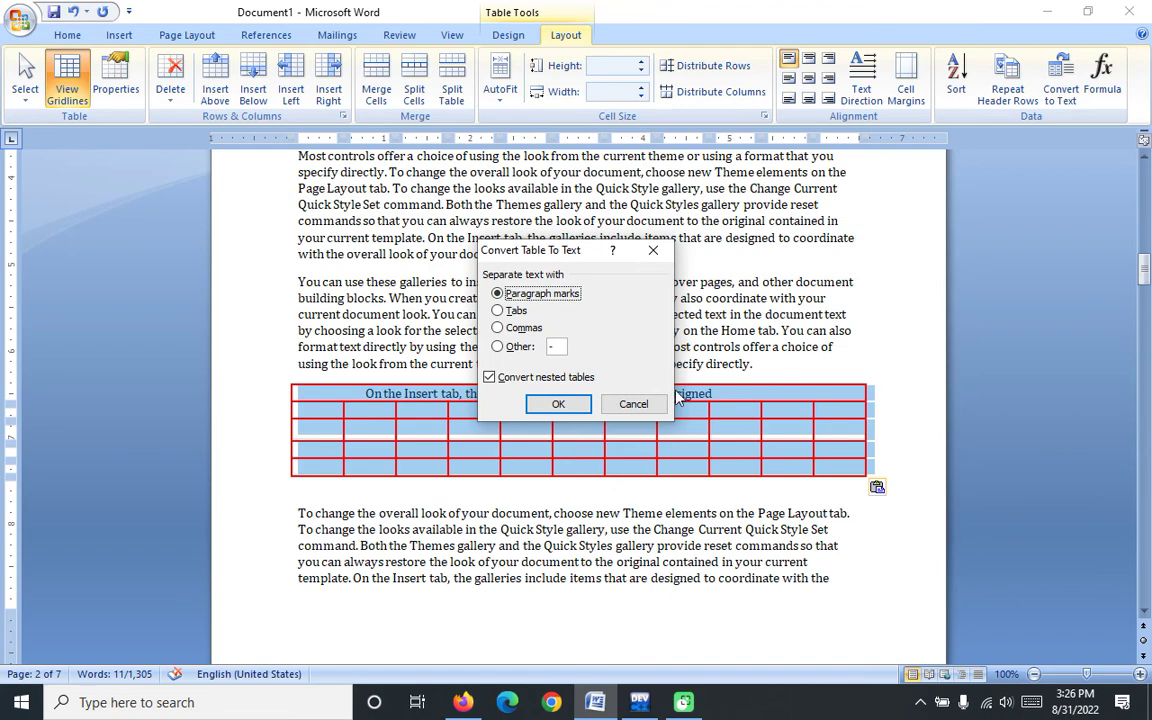
click(587, 410)
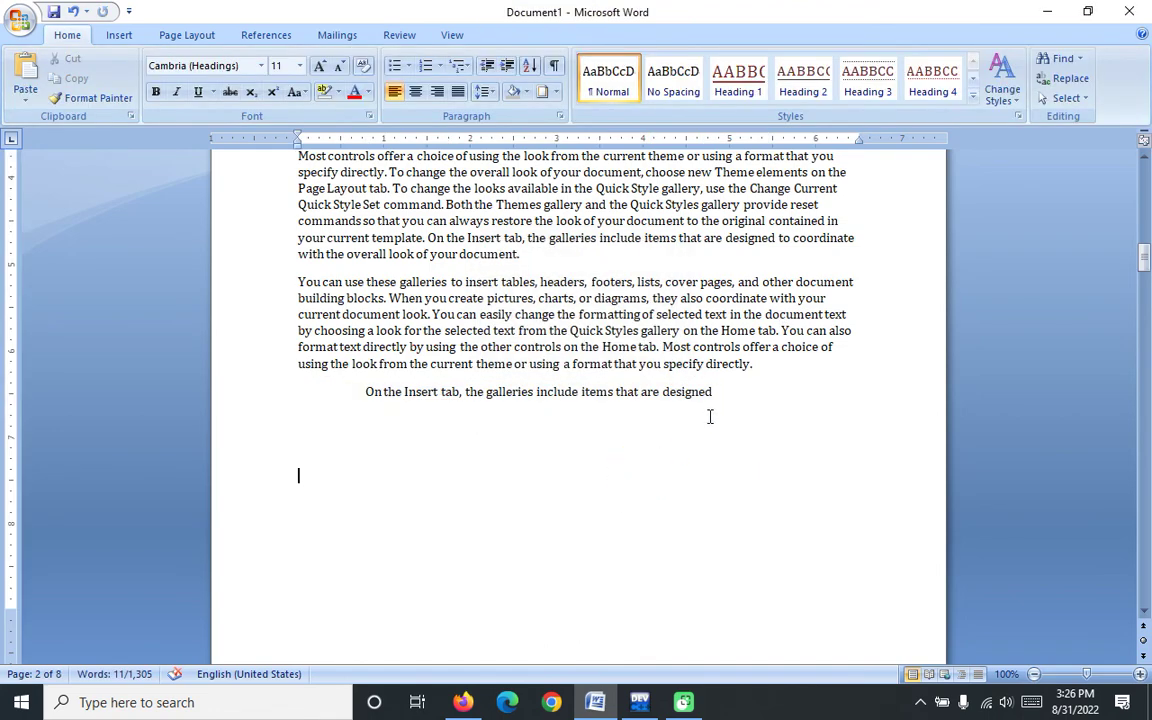
- Scroll through the document to check the result, then return to the converted header line
scroll(714, 410, down, 10)
scroll(720, 410, down, 5)
scroll(720, 410, down, 10)
scroll(724, 411, down, 5)
scroll(724, 411, up, 5)
scroll(722, 398, up, 10)
scroll(722, 398, up, 5)
scroll(722, 398, up, 10)
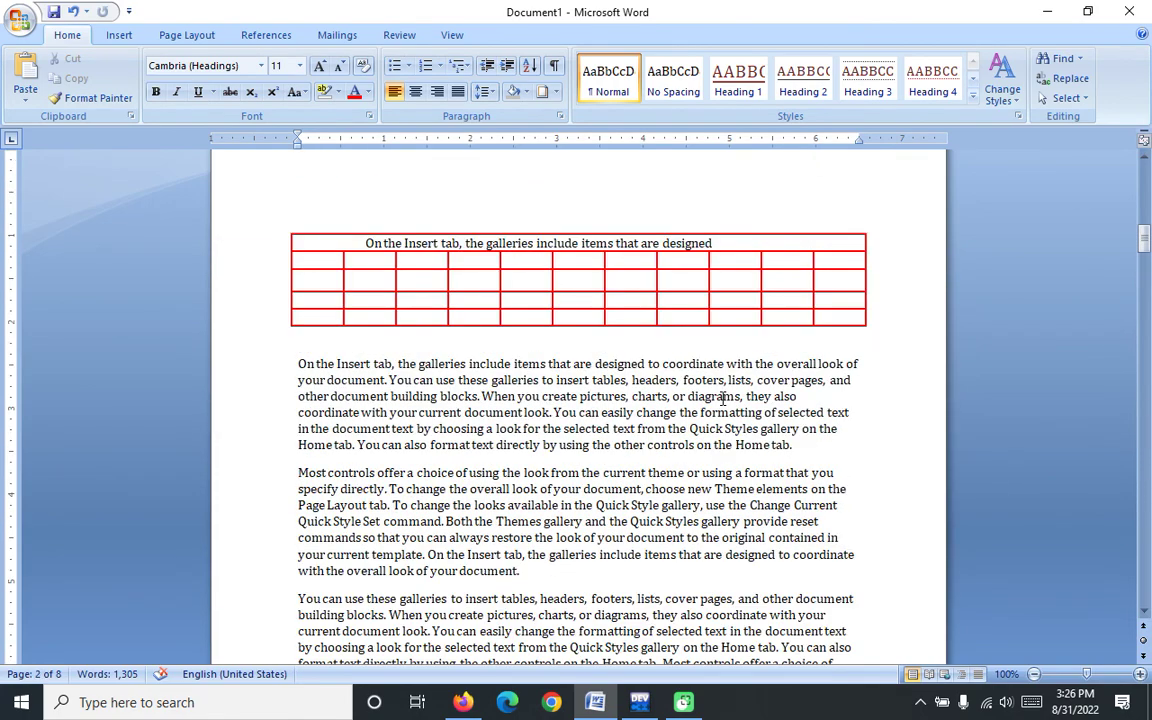
key(ctrl+z)
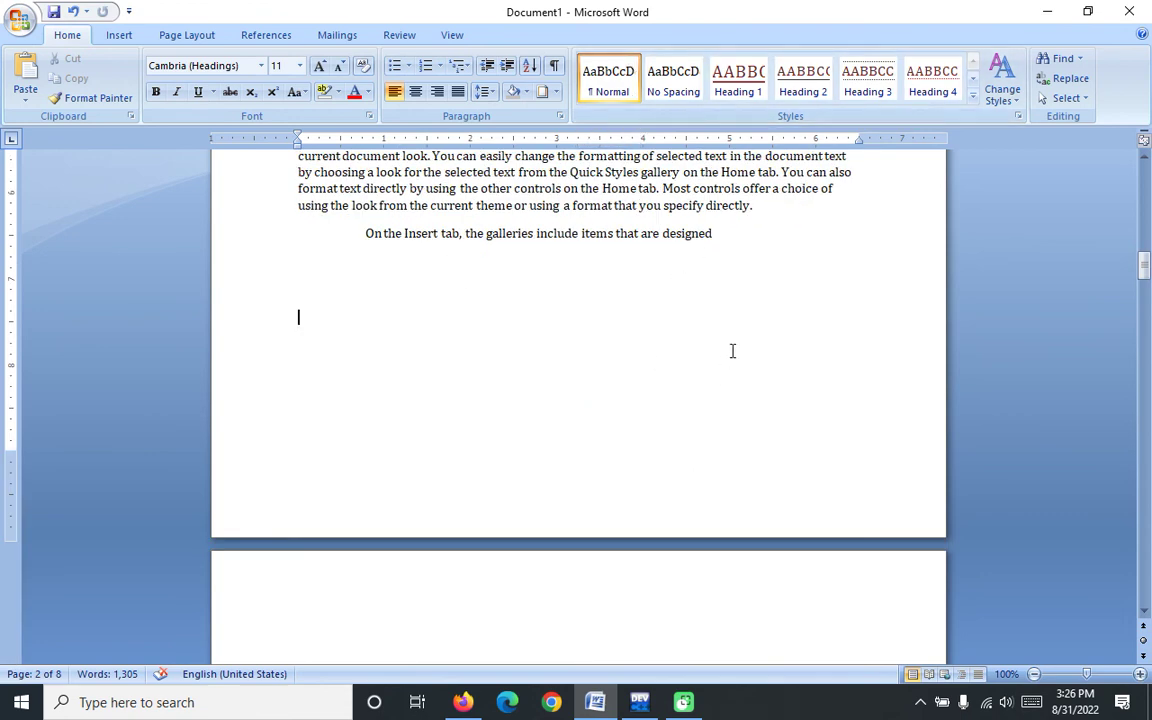
- Select the converted plain-text line 'On the Insert tab, the galleries include items that are designed'
scroll(733, 348, up, 6)
drag(733, 553, 377, 561)
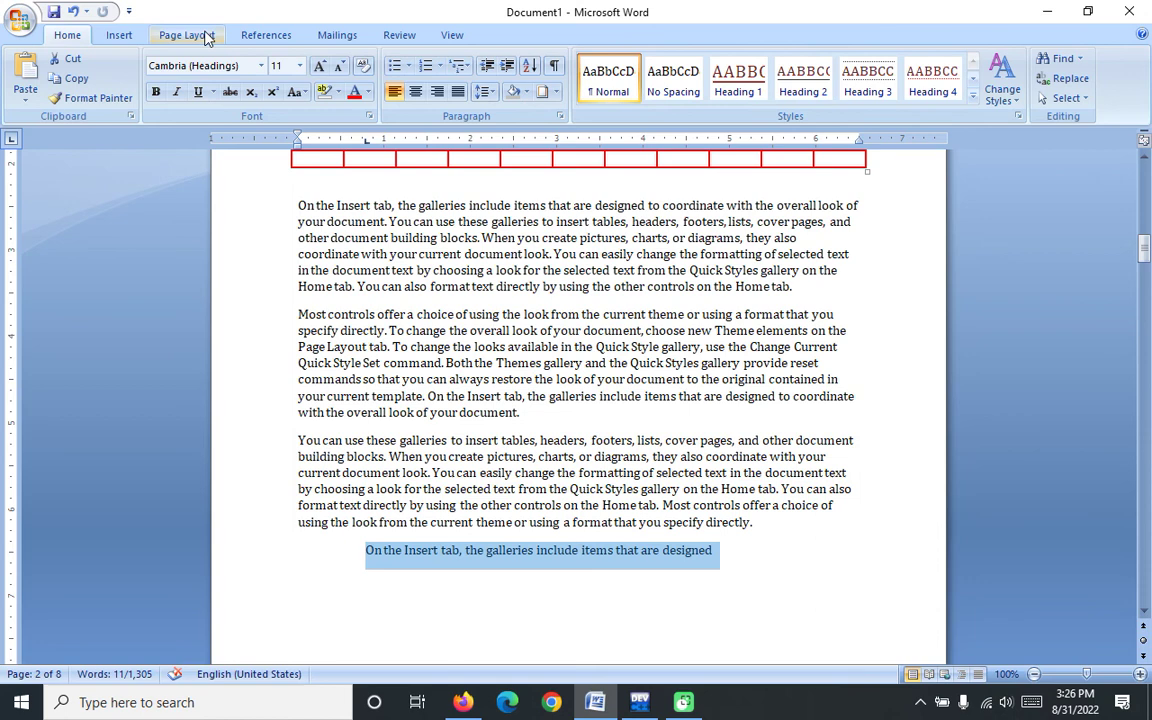
click(119, 35)
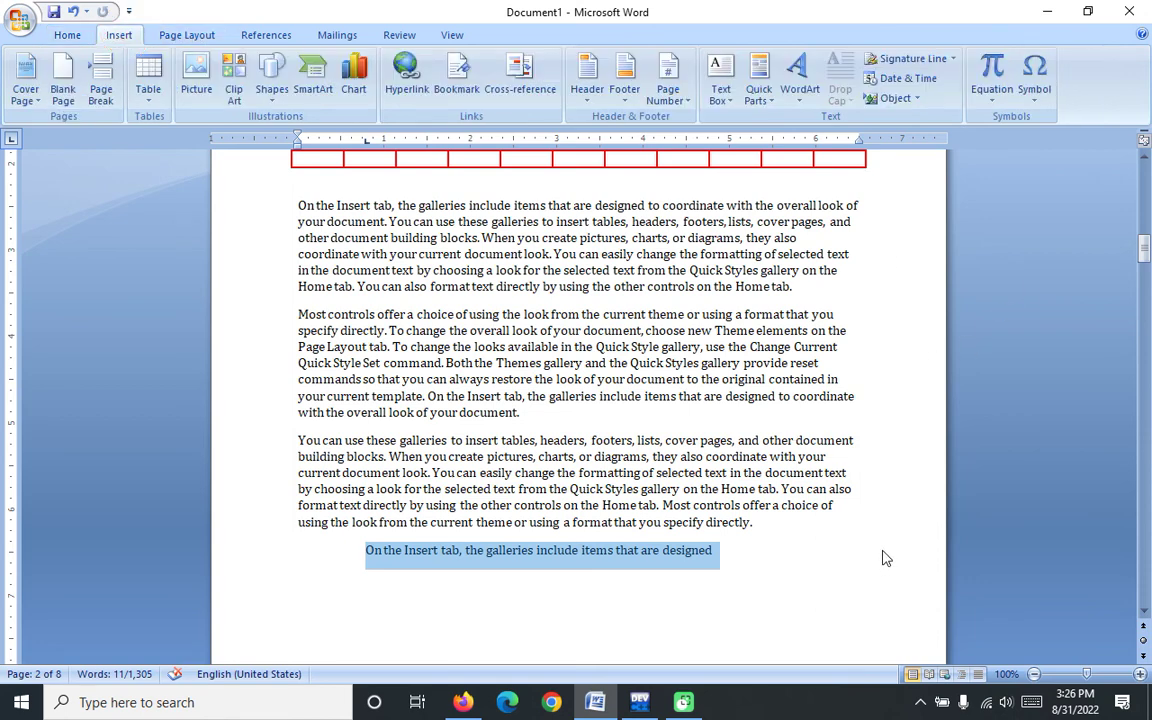
- Put the cursor in the original red table and display its Table Tools Layout options
click(831, 160)
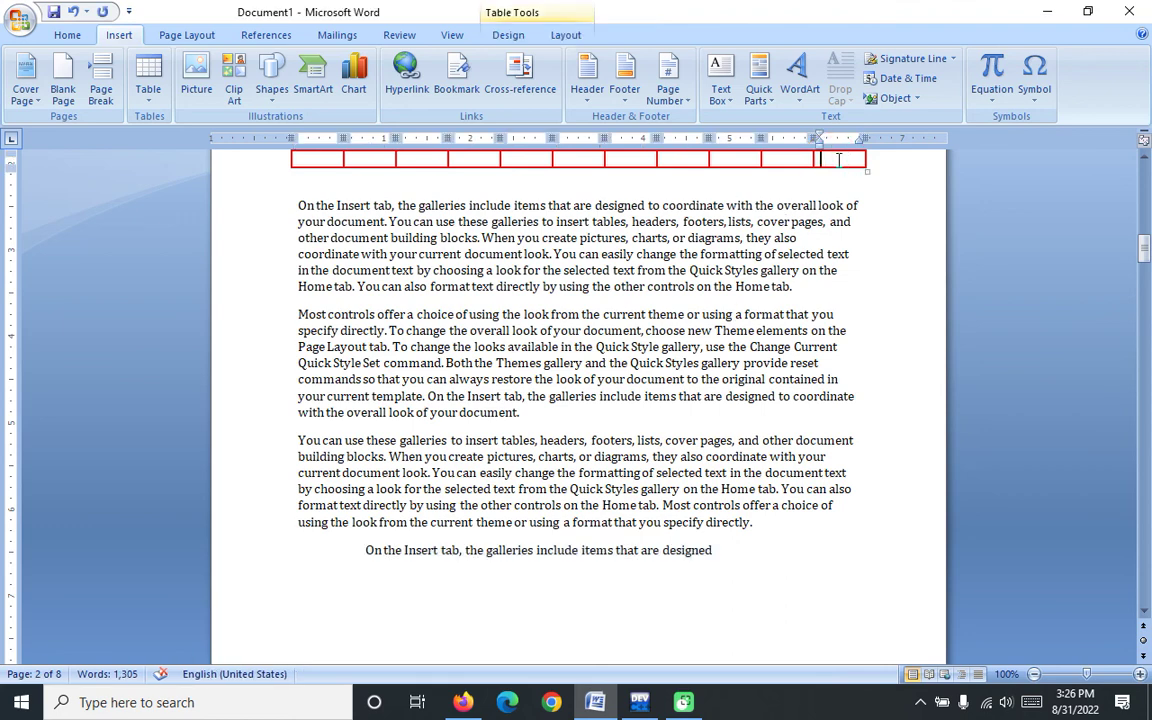
click(543, 18)
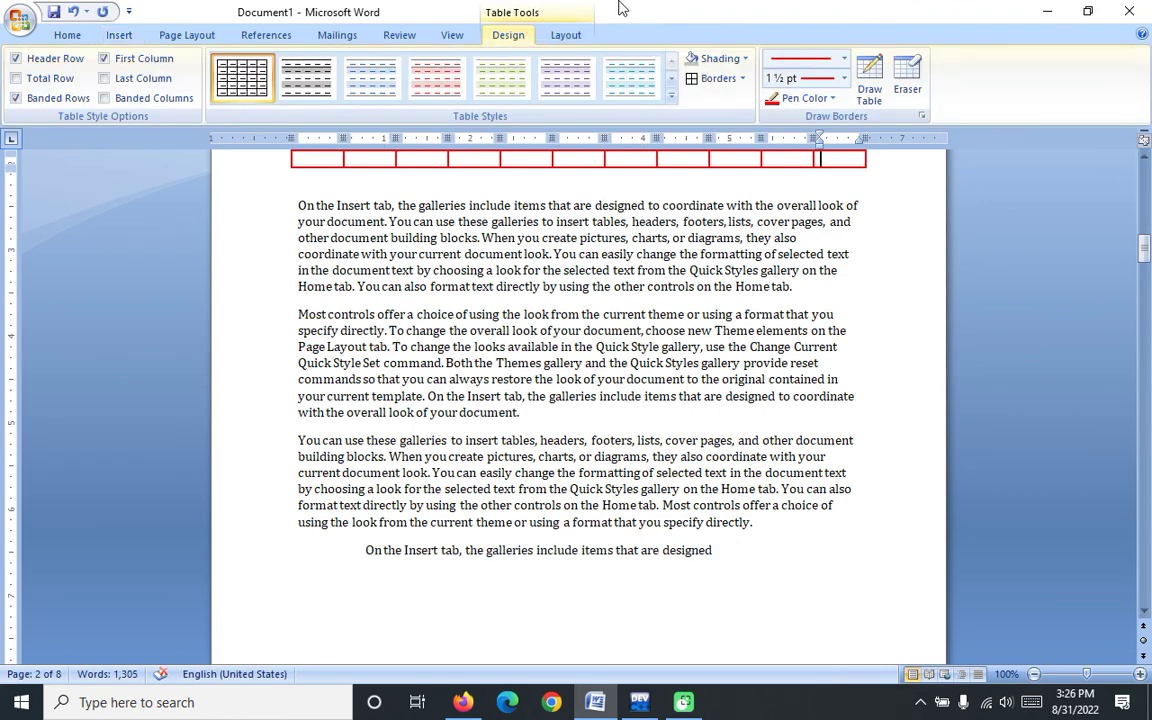
click(566, 38)
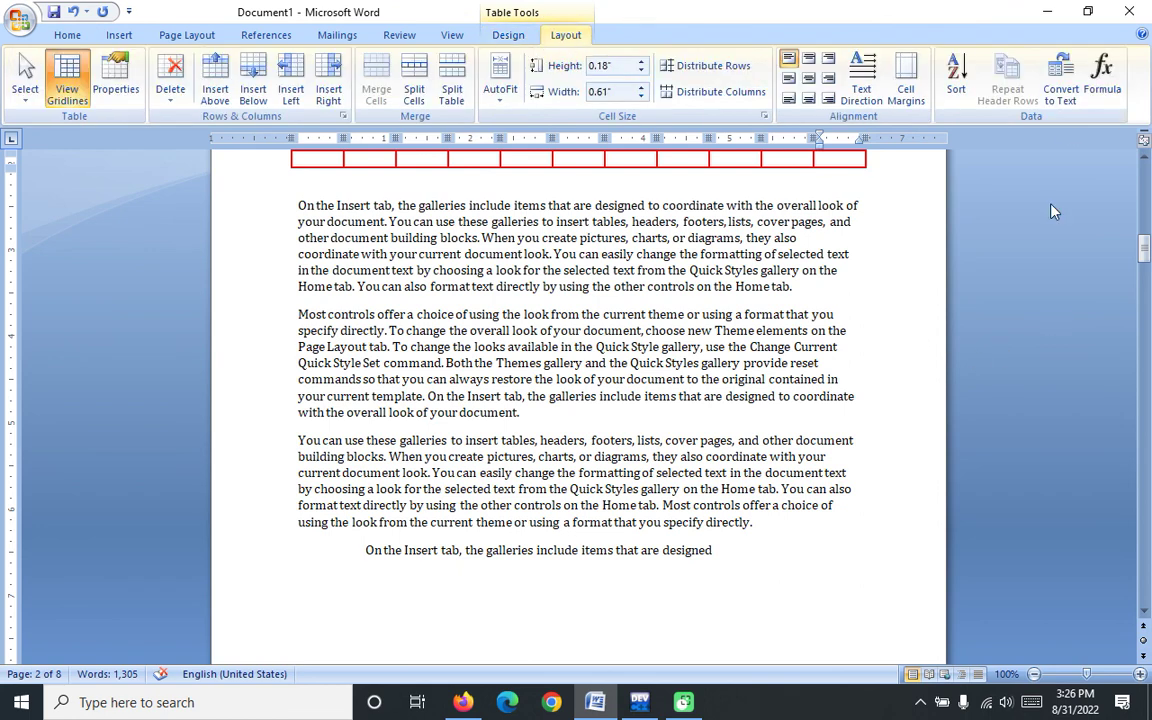
click(1101, 78)
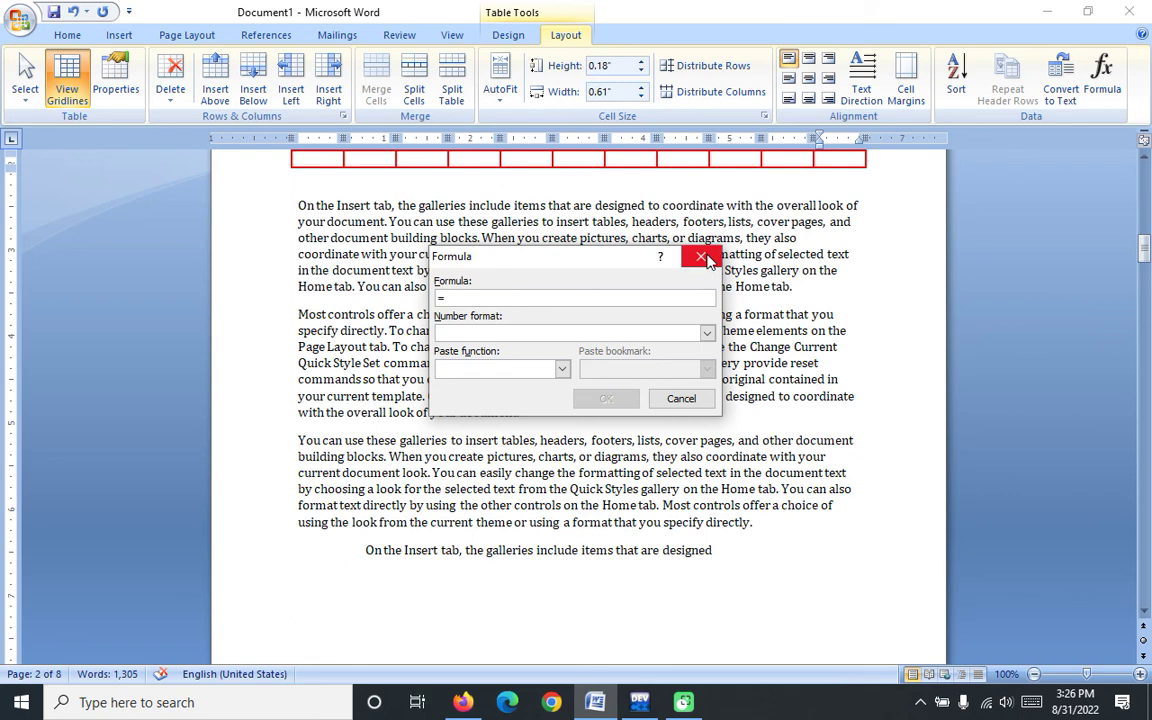
click(704, 258)
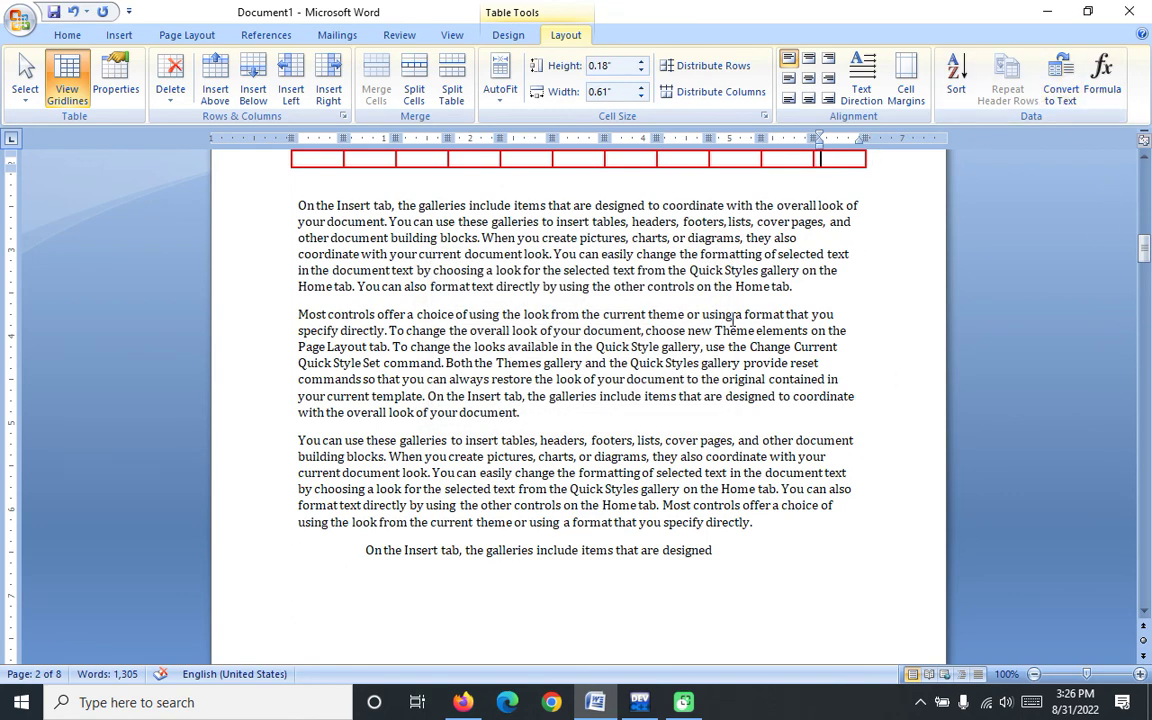
scroll(732, 319, up, 6)
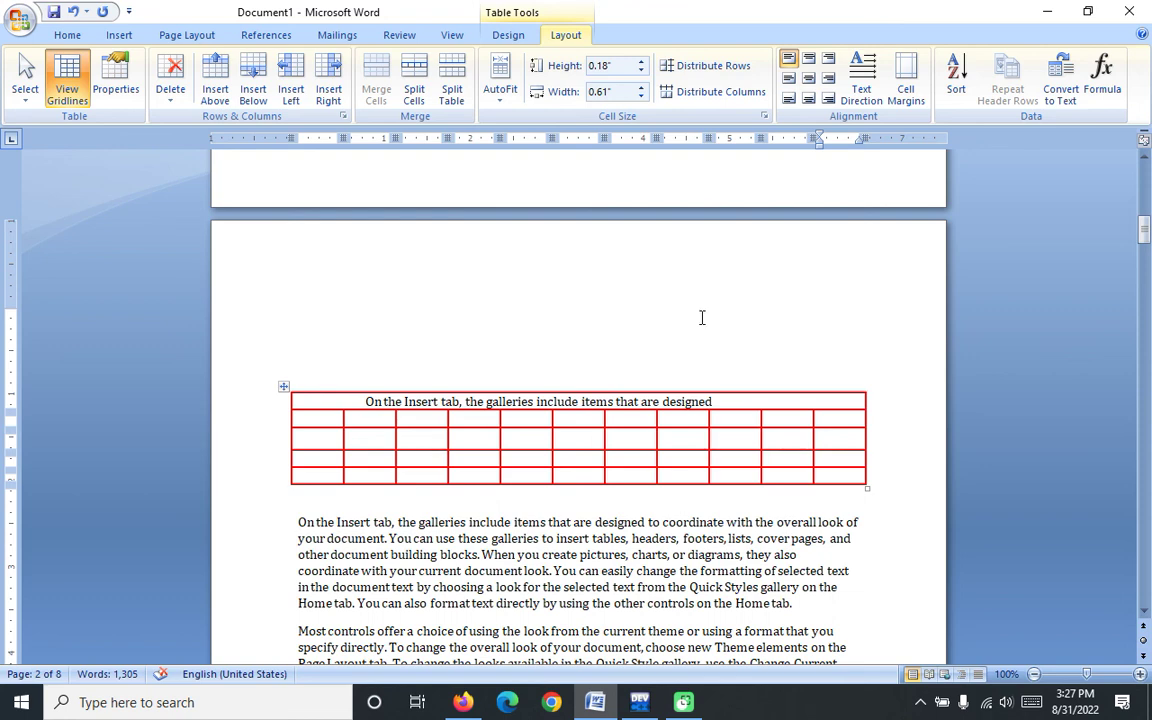
- Show the Insert ribbon and place the cursor in the red table's last cell
click(119, 35)
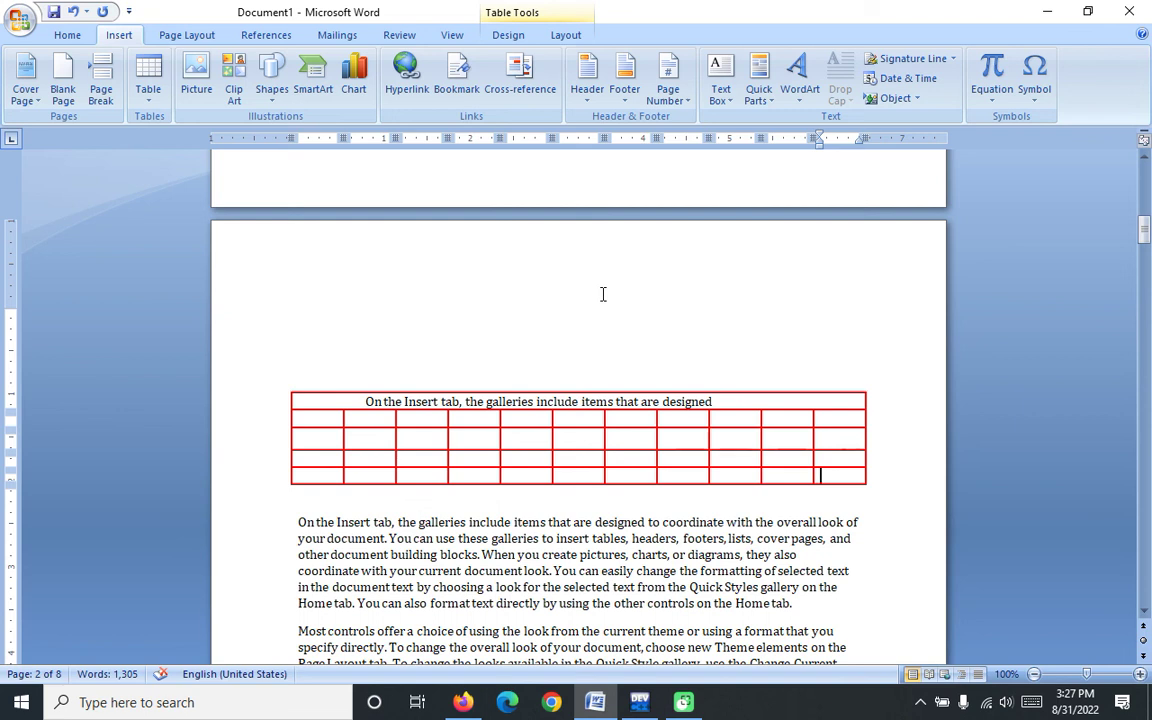
click(840, 476)
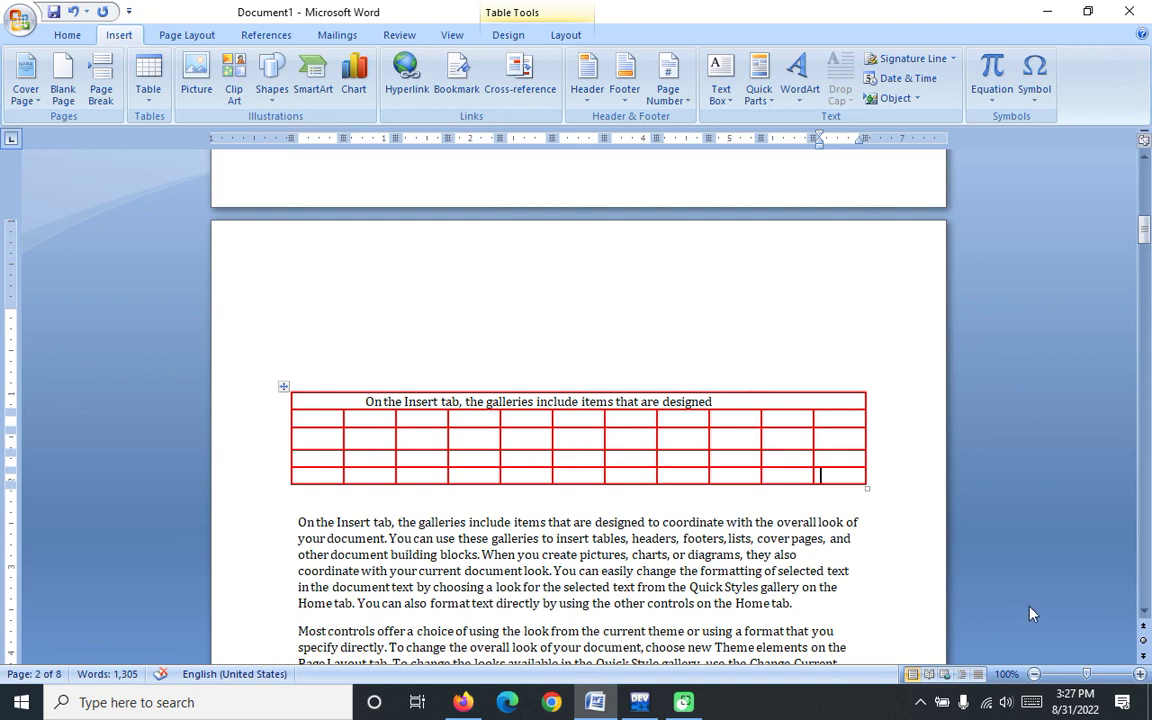